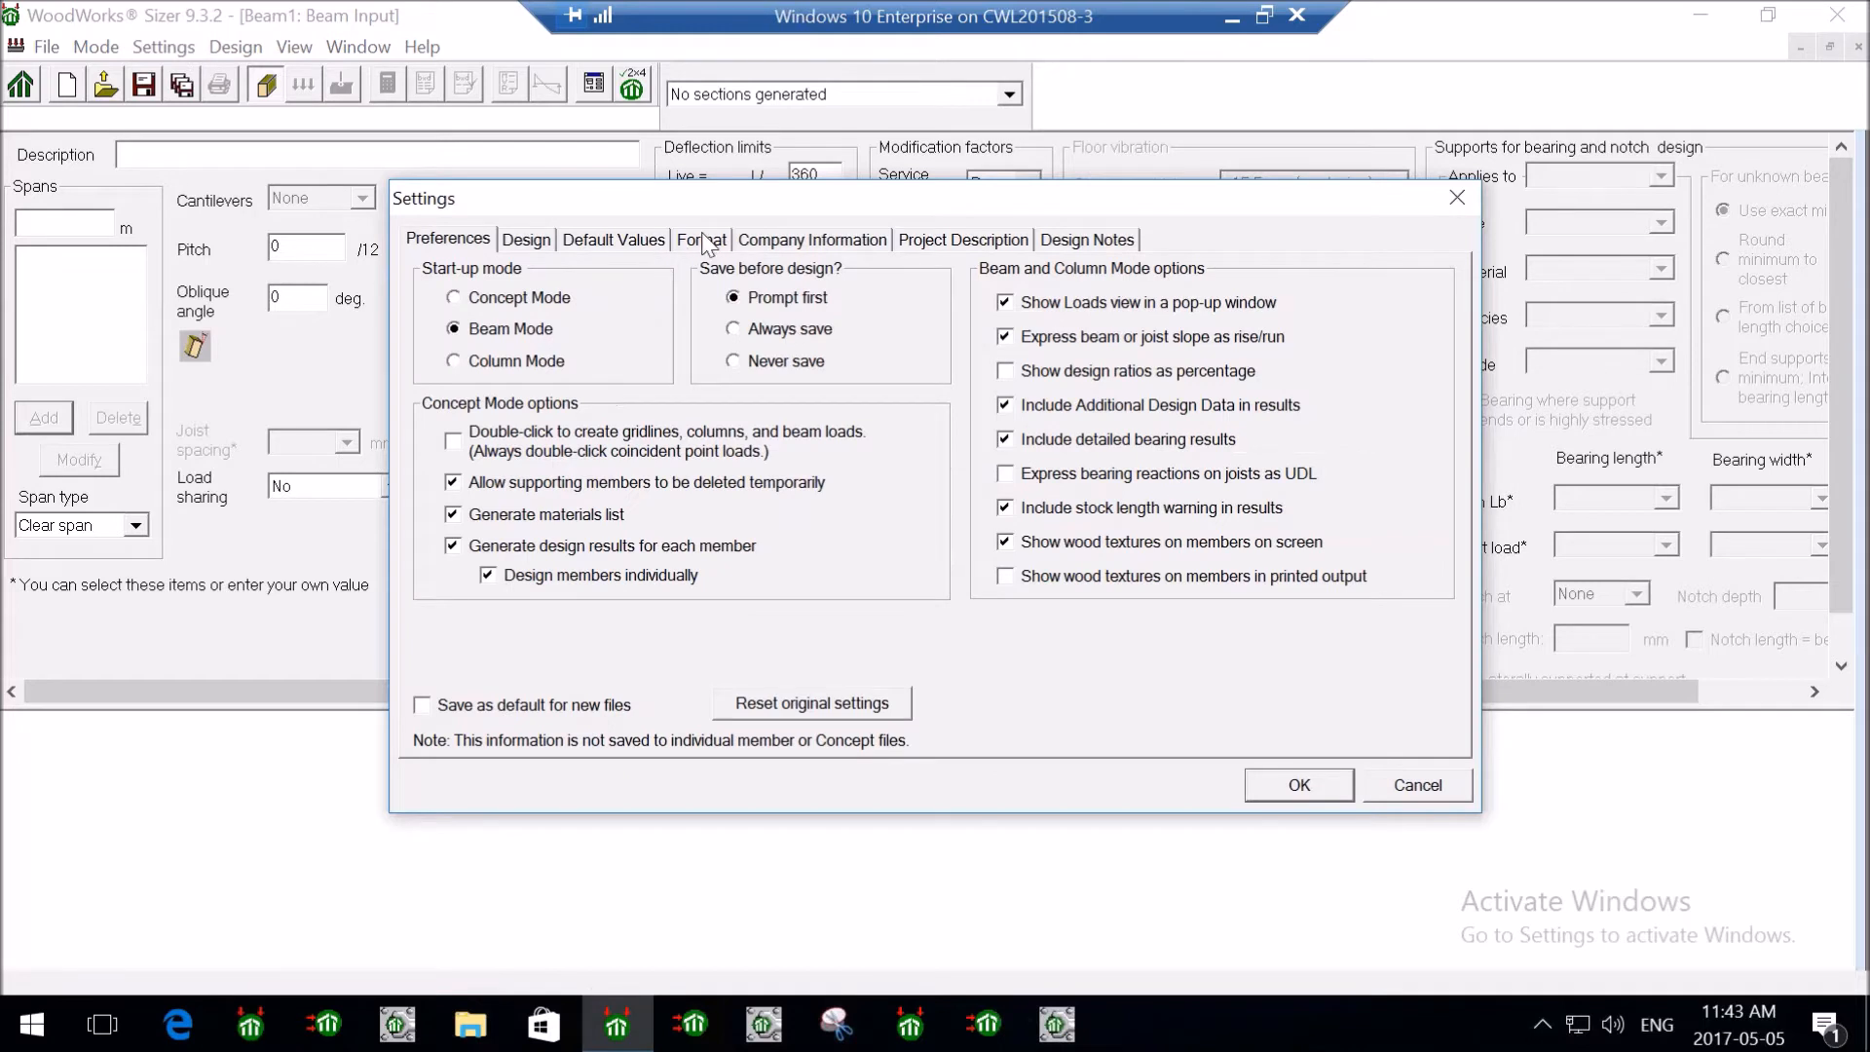
- Set the Unit system on the Settings Format tab to Imperial (English)
{"action": "left_click", "coordinate": [701, 240]}
{"action": "left_click", "coordinate": [524, 310]}
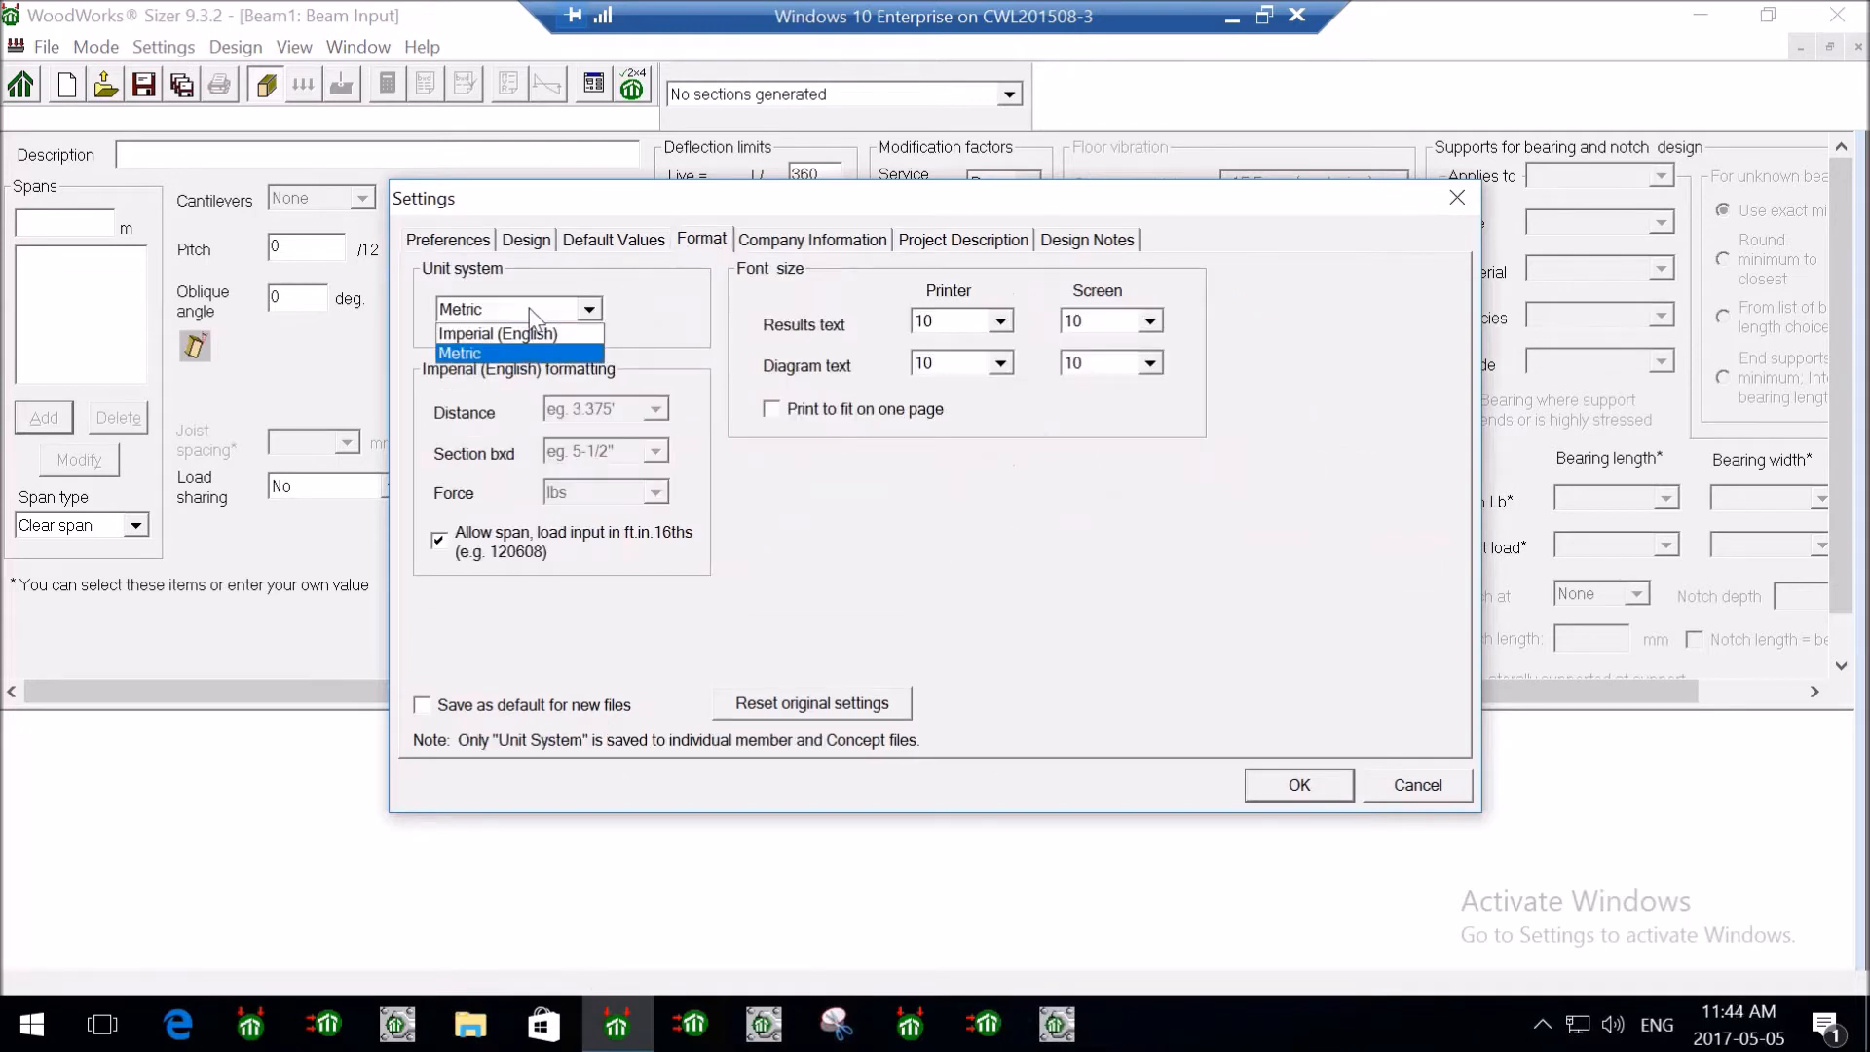
{"action": "left_click", "coordinate": [526, 336]}
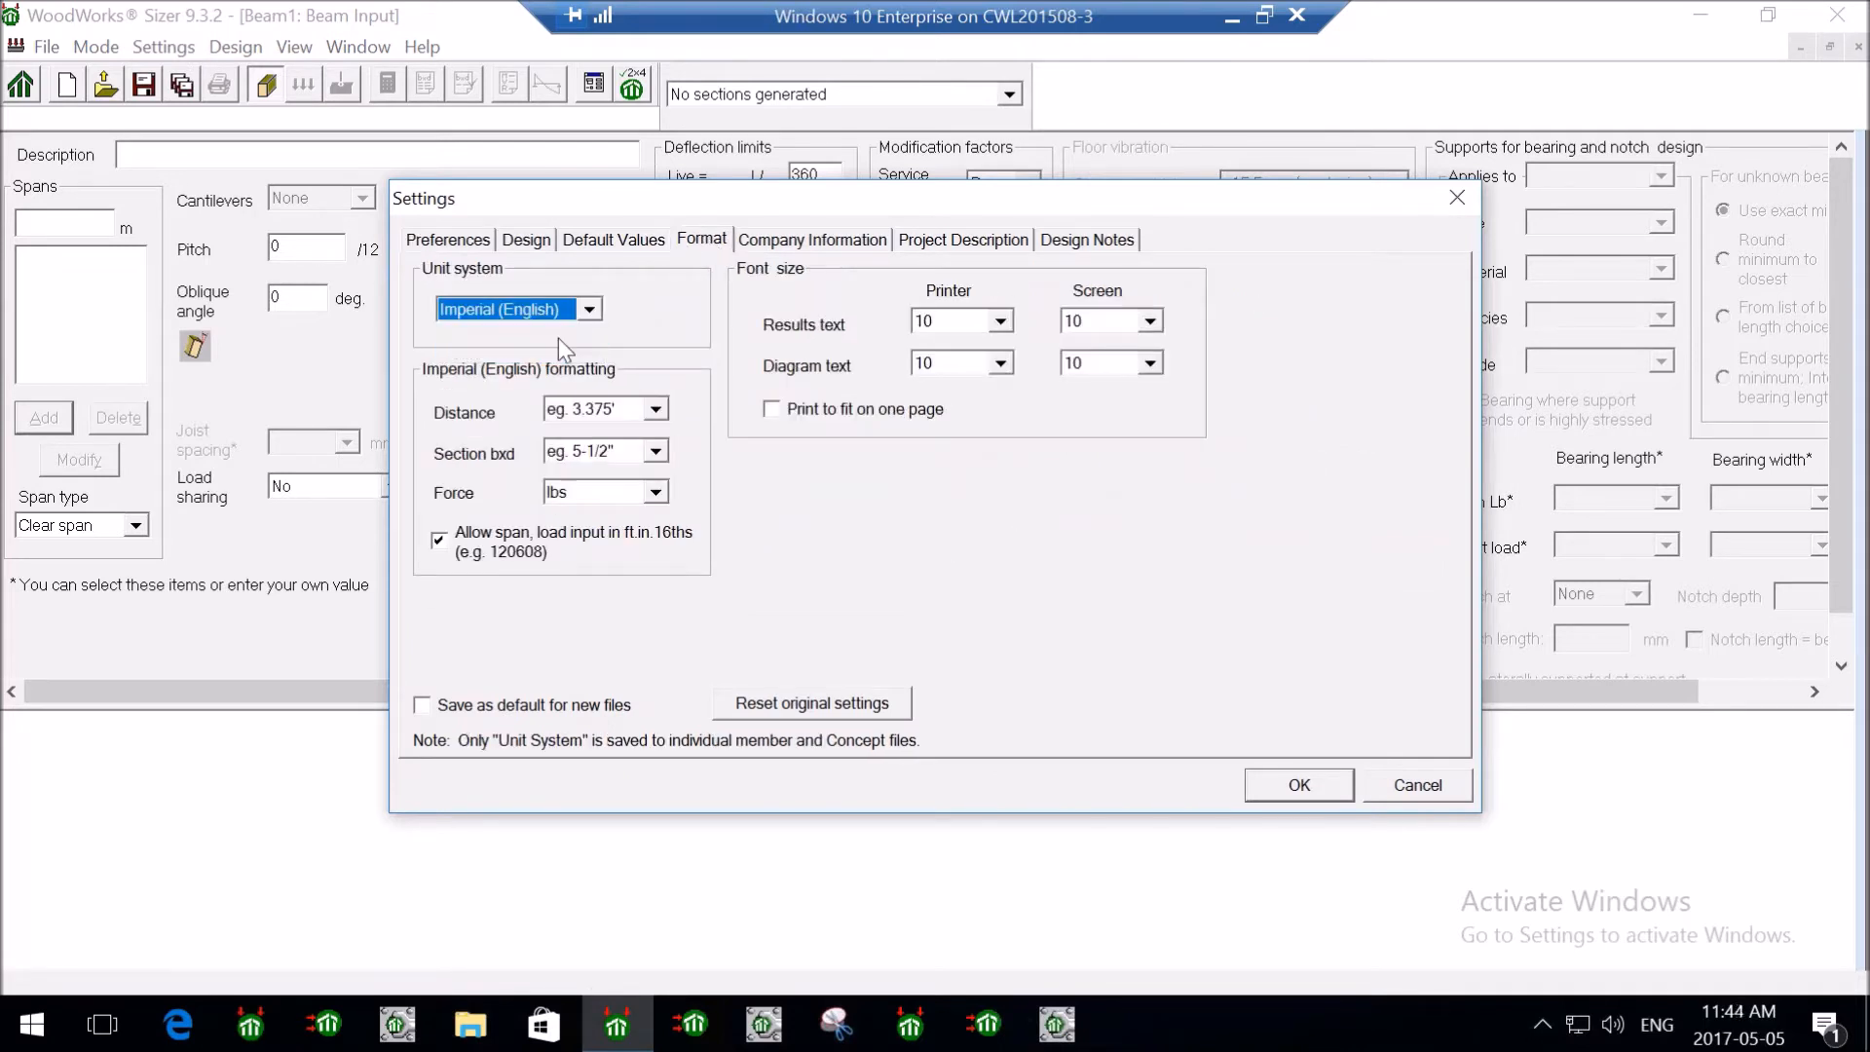
{"action": "left_click", "coordinate": [1301, 785]}
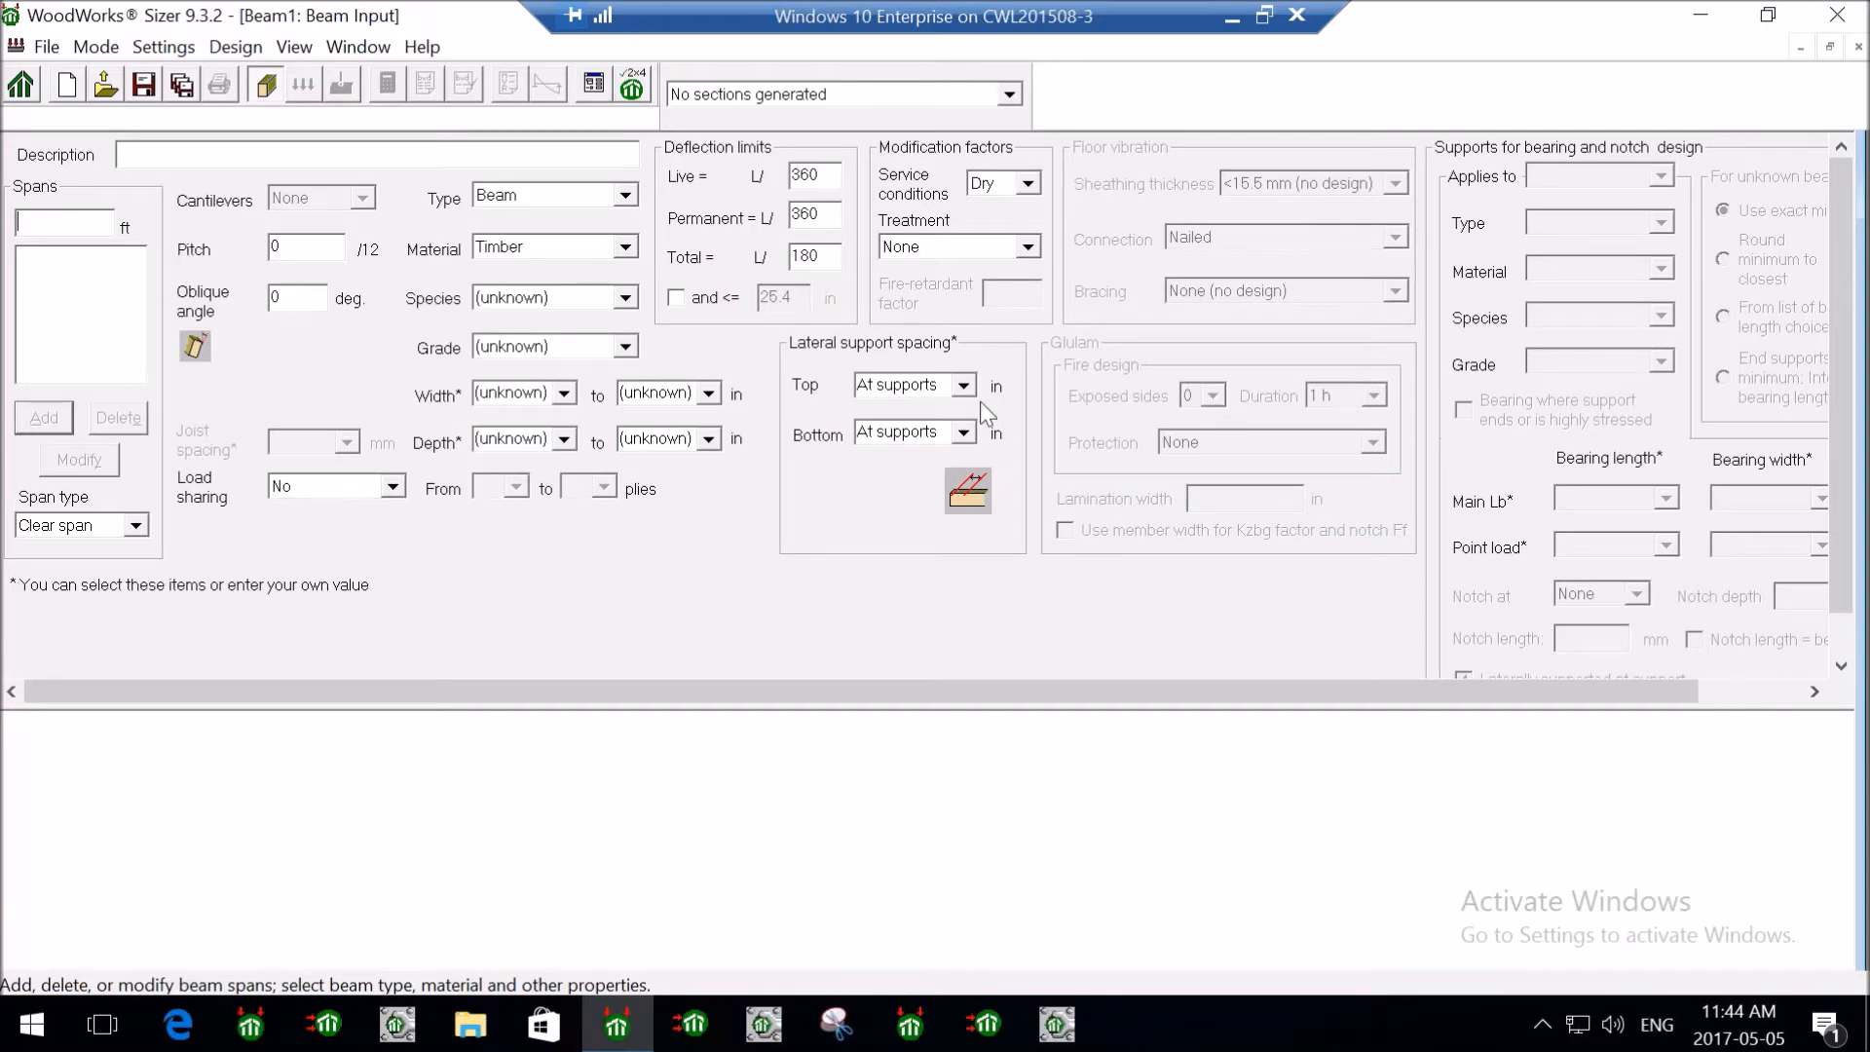
- Add a 10 ft span, try and remove a second span, and keep Cantilevers at None
{"action": "type", "text": "10"}
{"action": "left_click", "coordinate": [46, 419]}
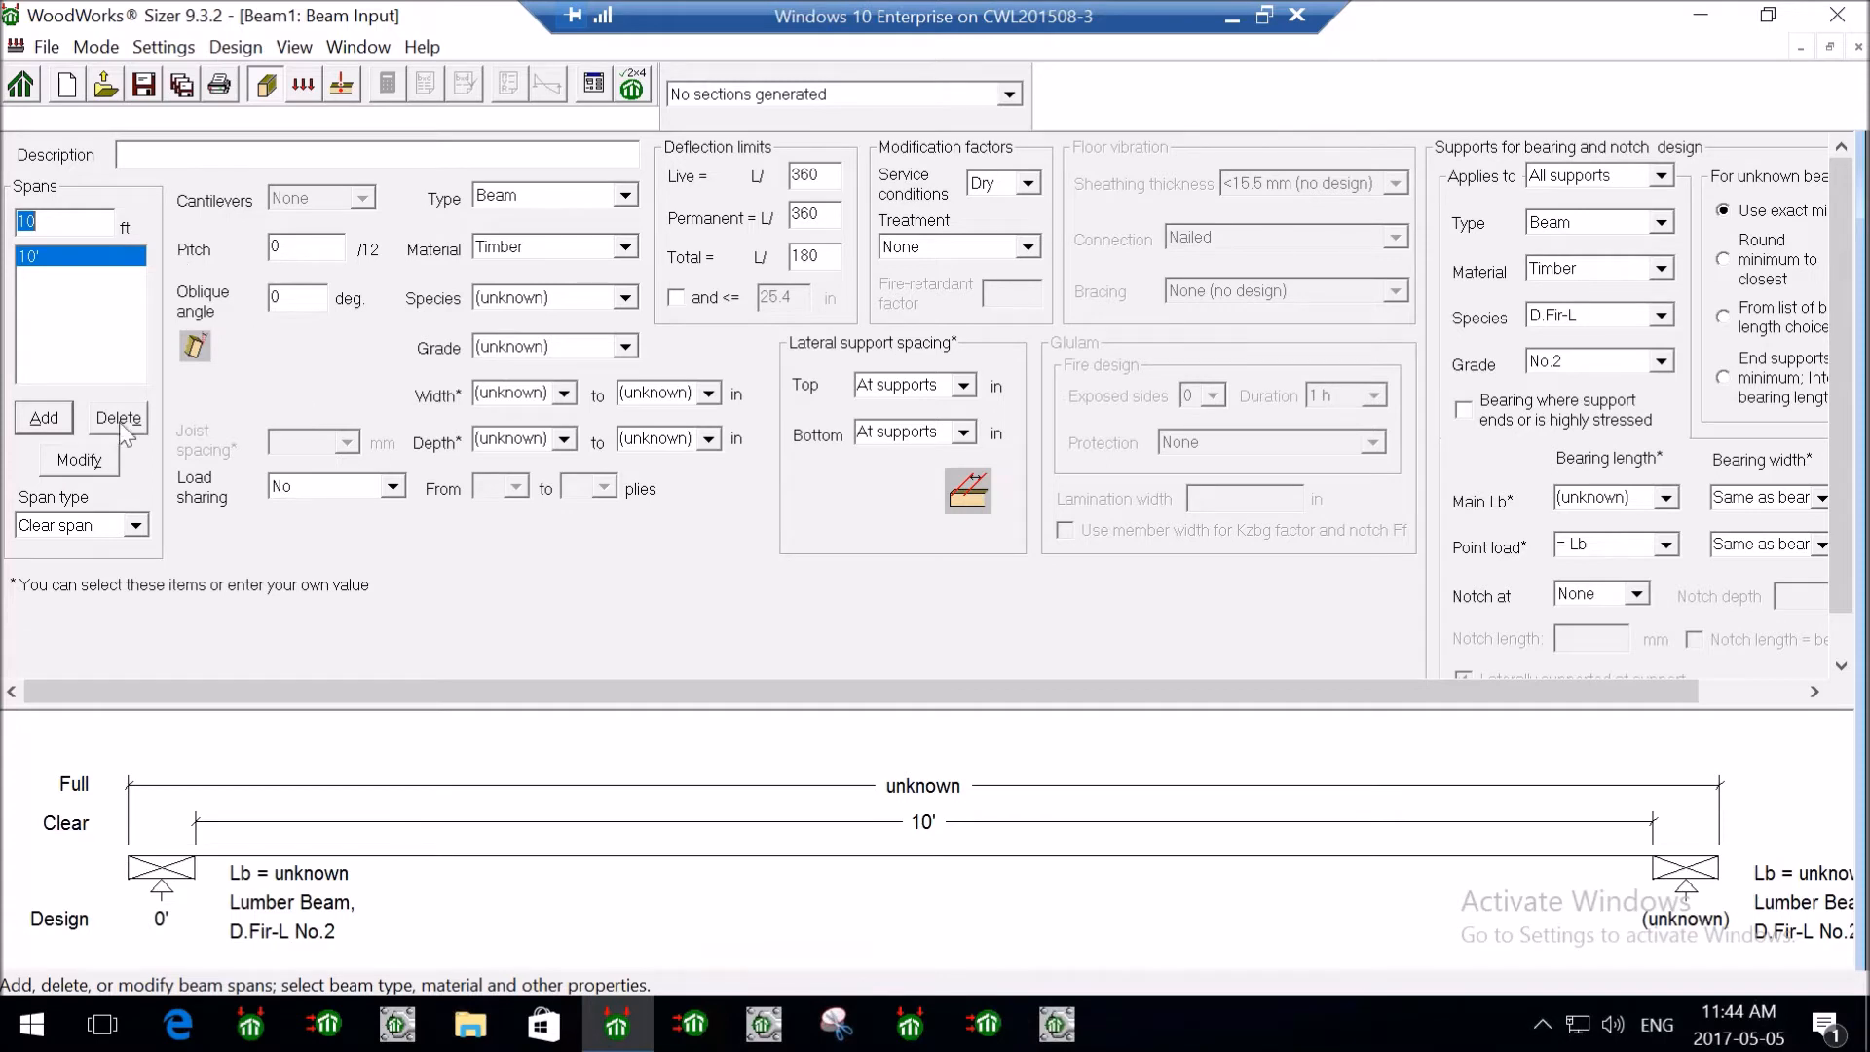
{"action": "left_click", "coordinate": [44, 418]}
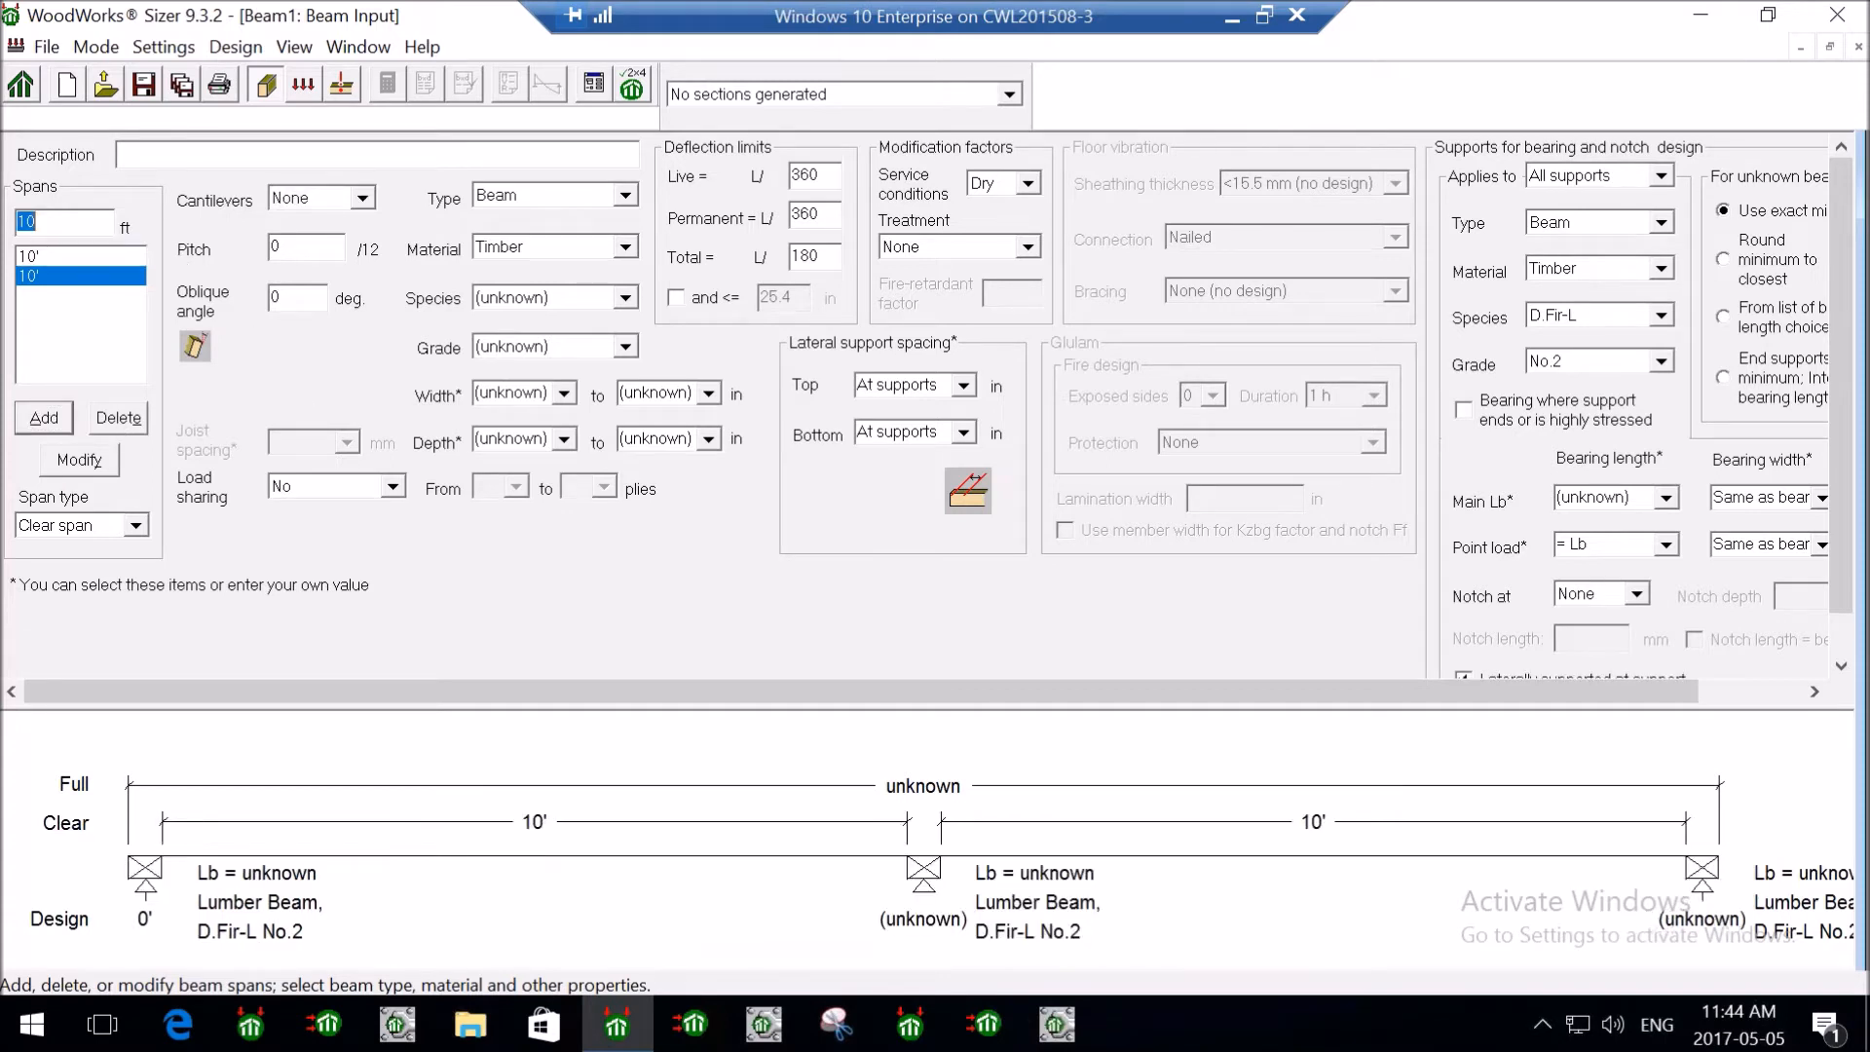
{"action": "left_click", "coordinate": [362, 198]}
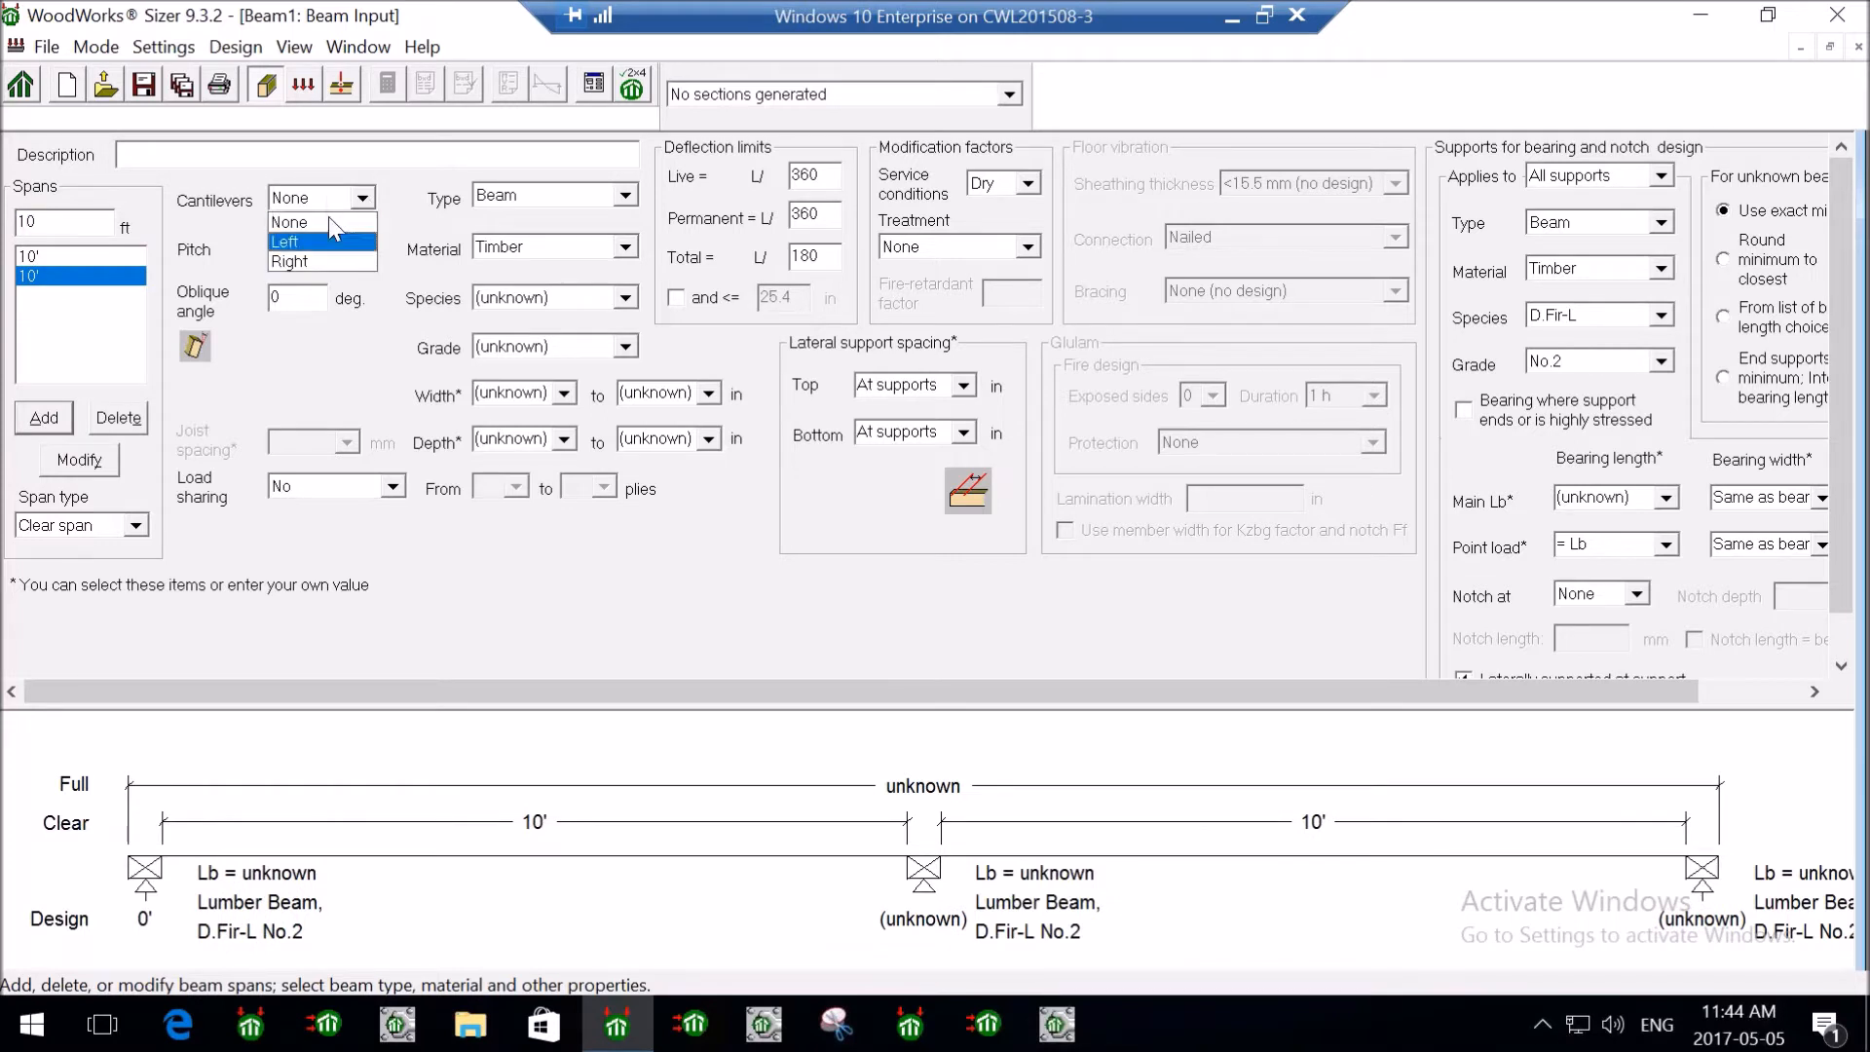
{"action": "left_click", "coordinate": [411, 183]}
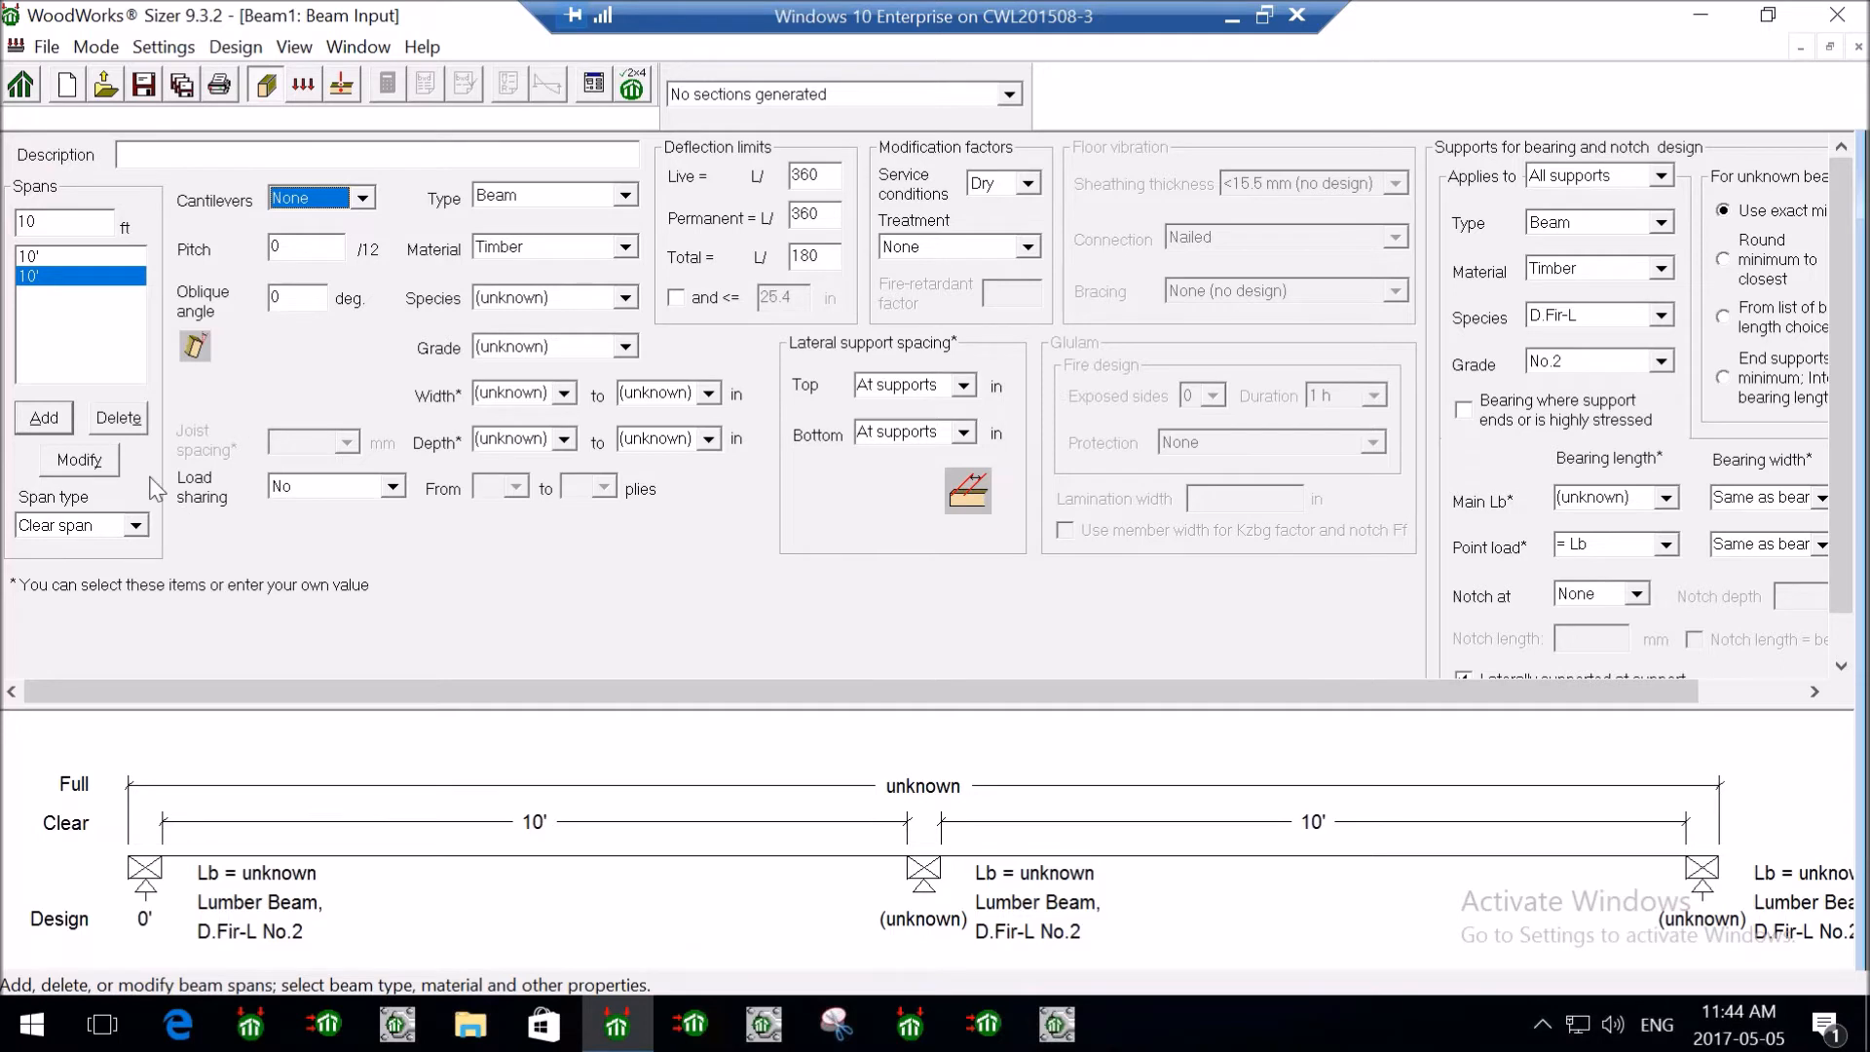
{"action": "left_click", "coordinate": [134, 420]}
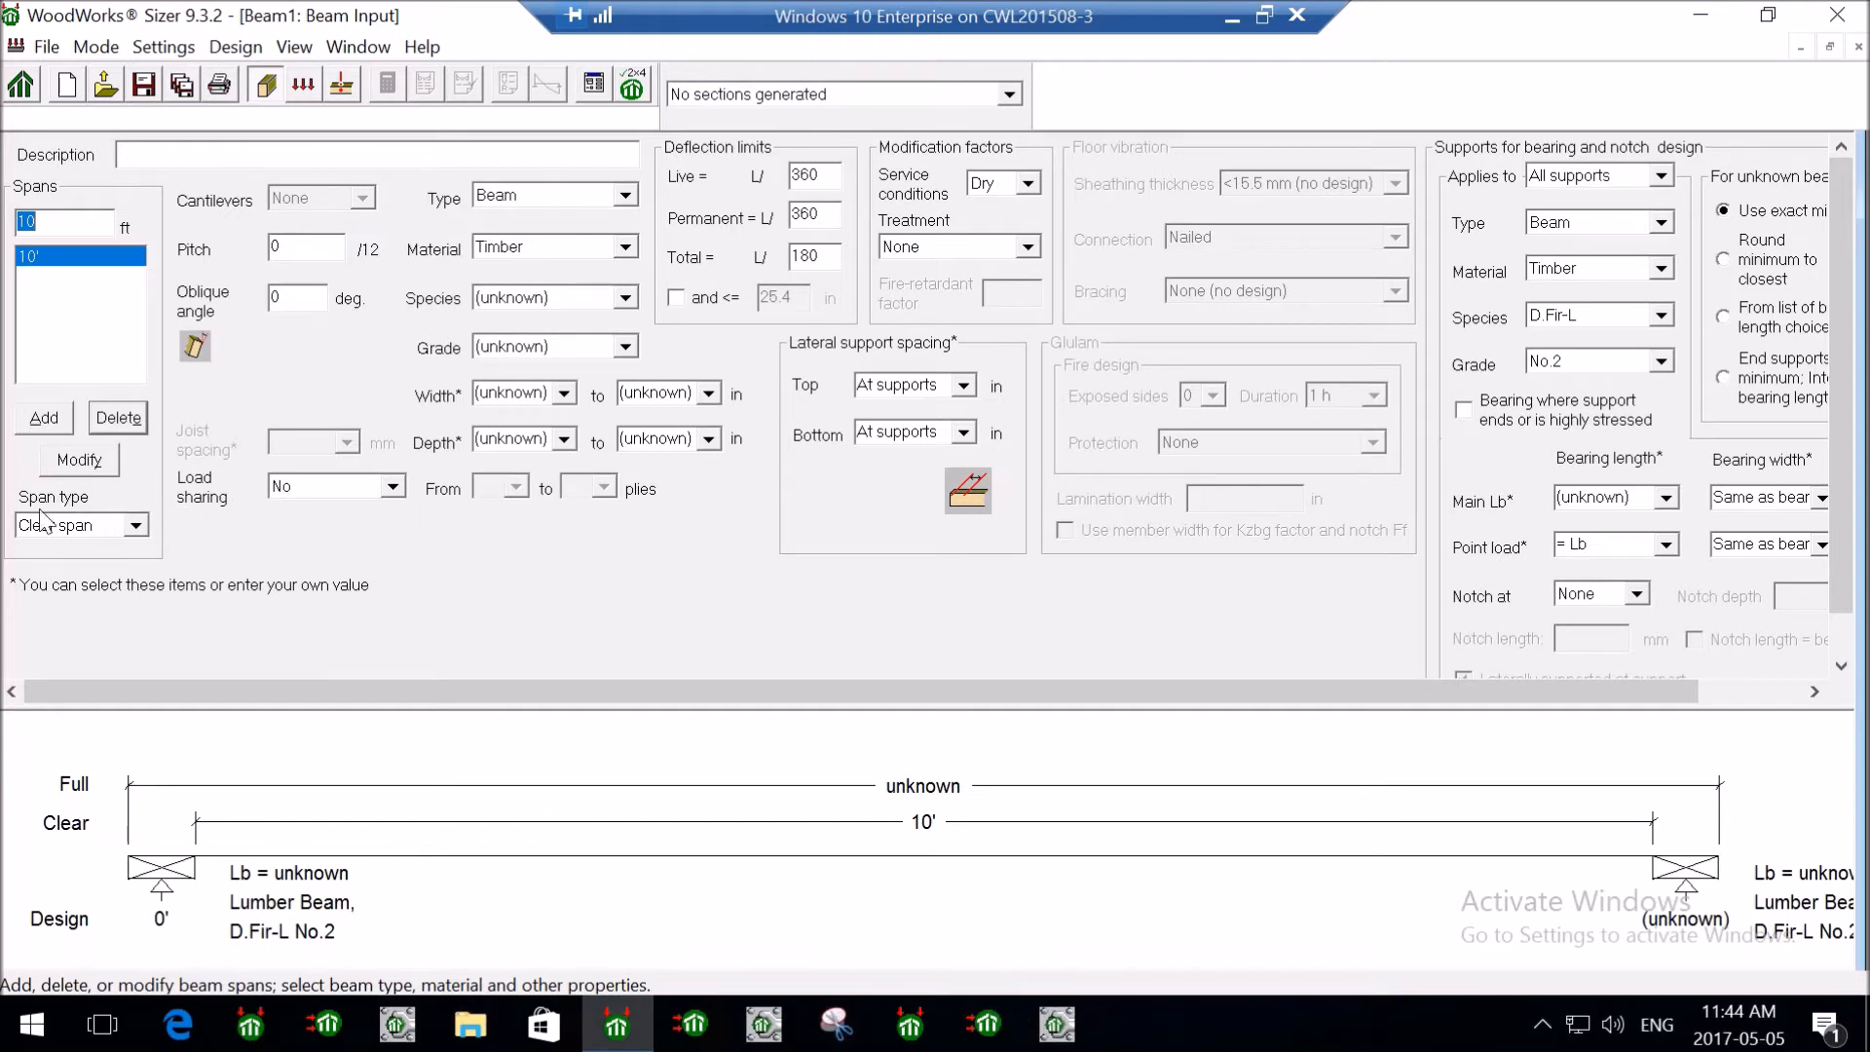
- Change the 10 ft span type from Clear span to Full span, then Design span
{"action": "left_click", "coordinate": [136, 526]}
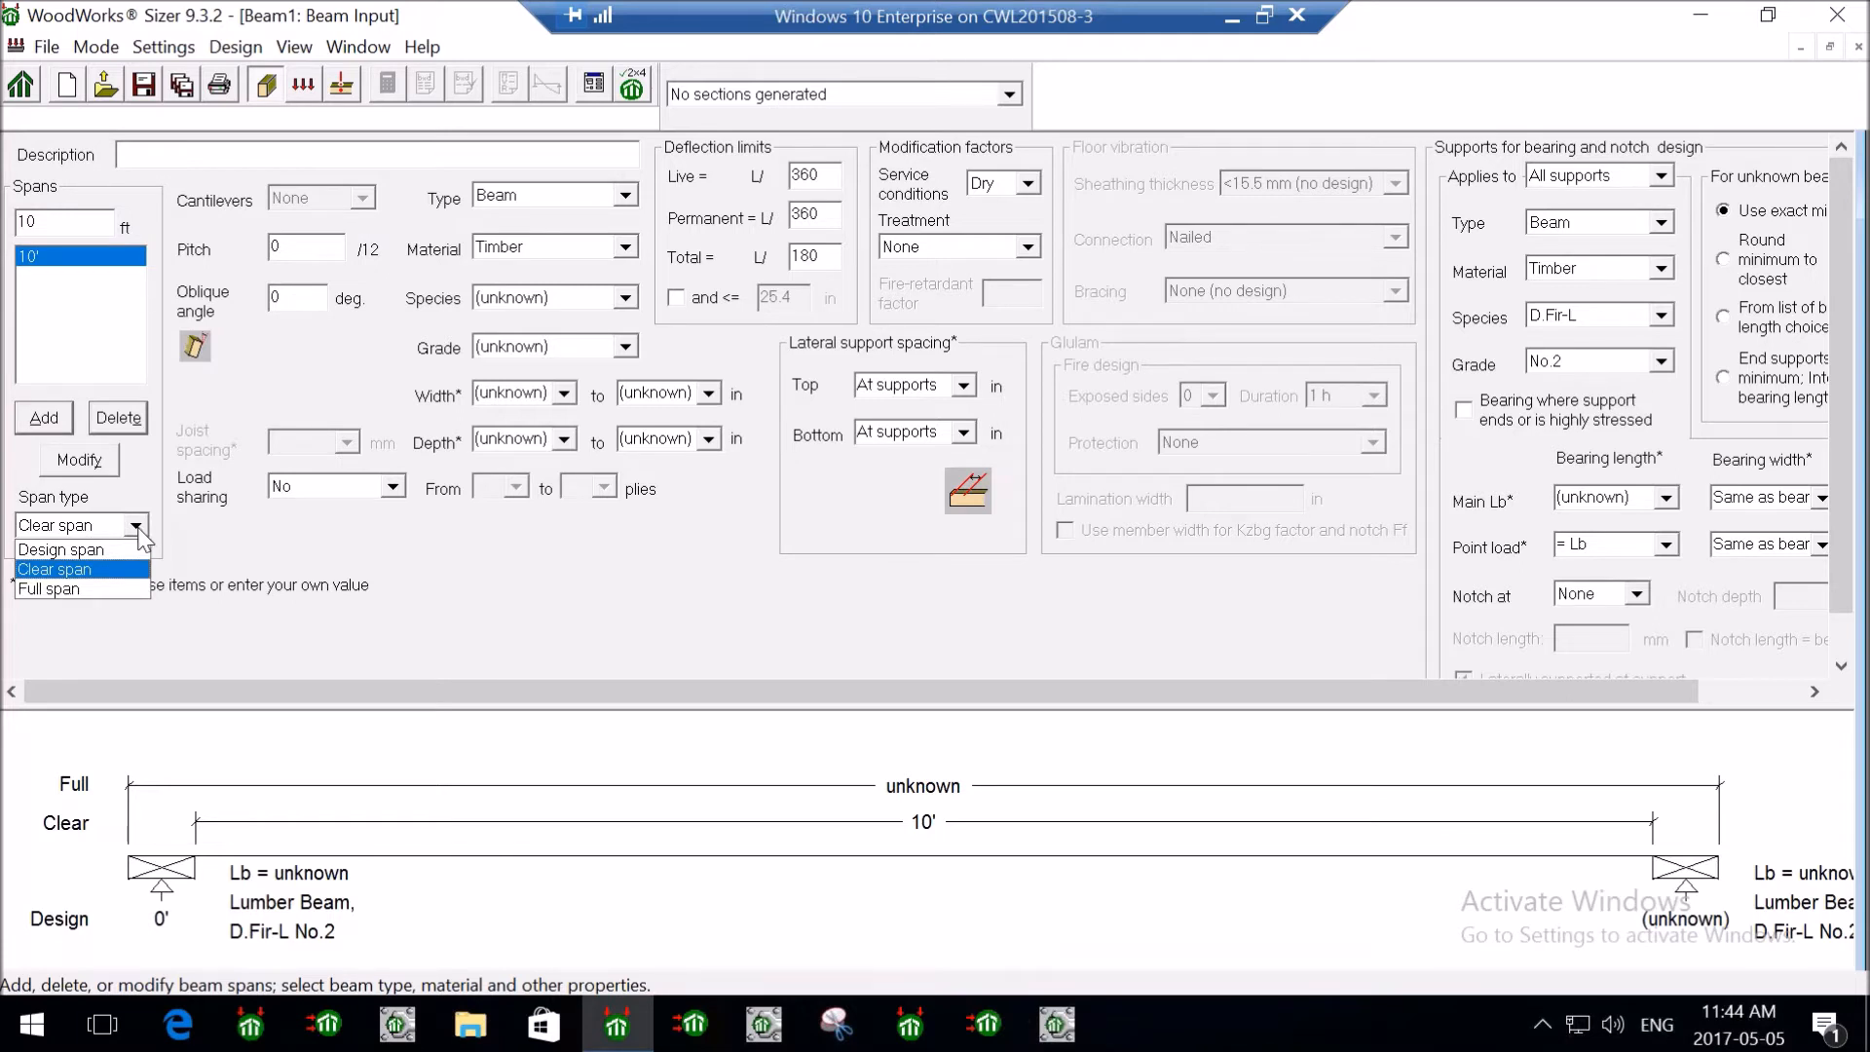
{"action": "left_click", "coordinate": [317, 565]}
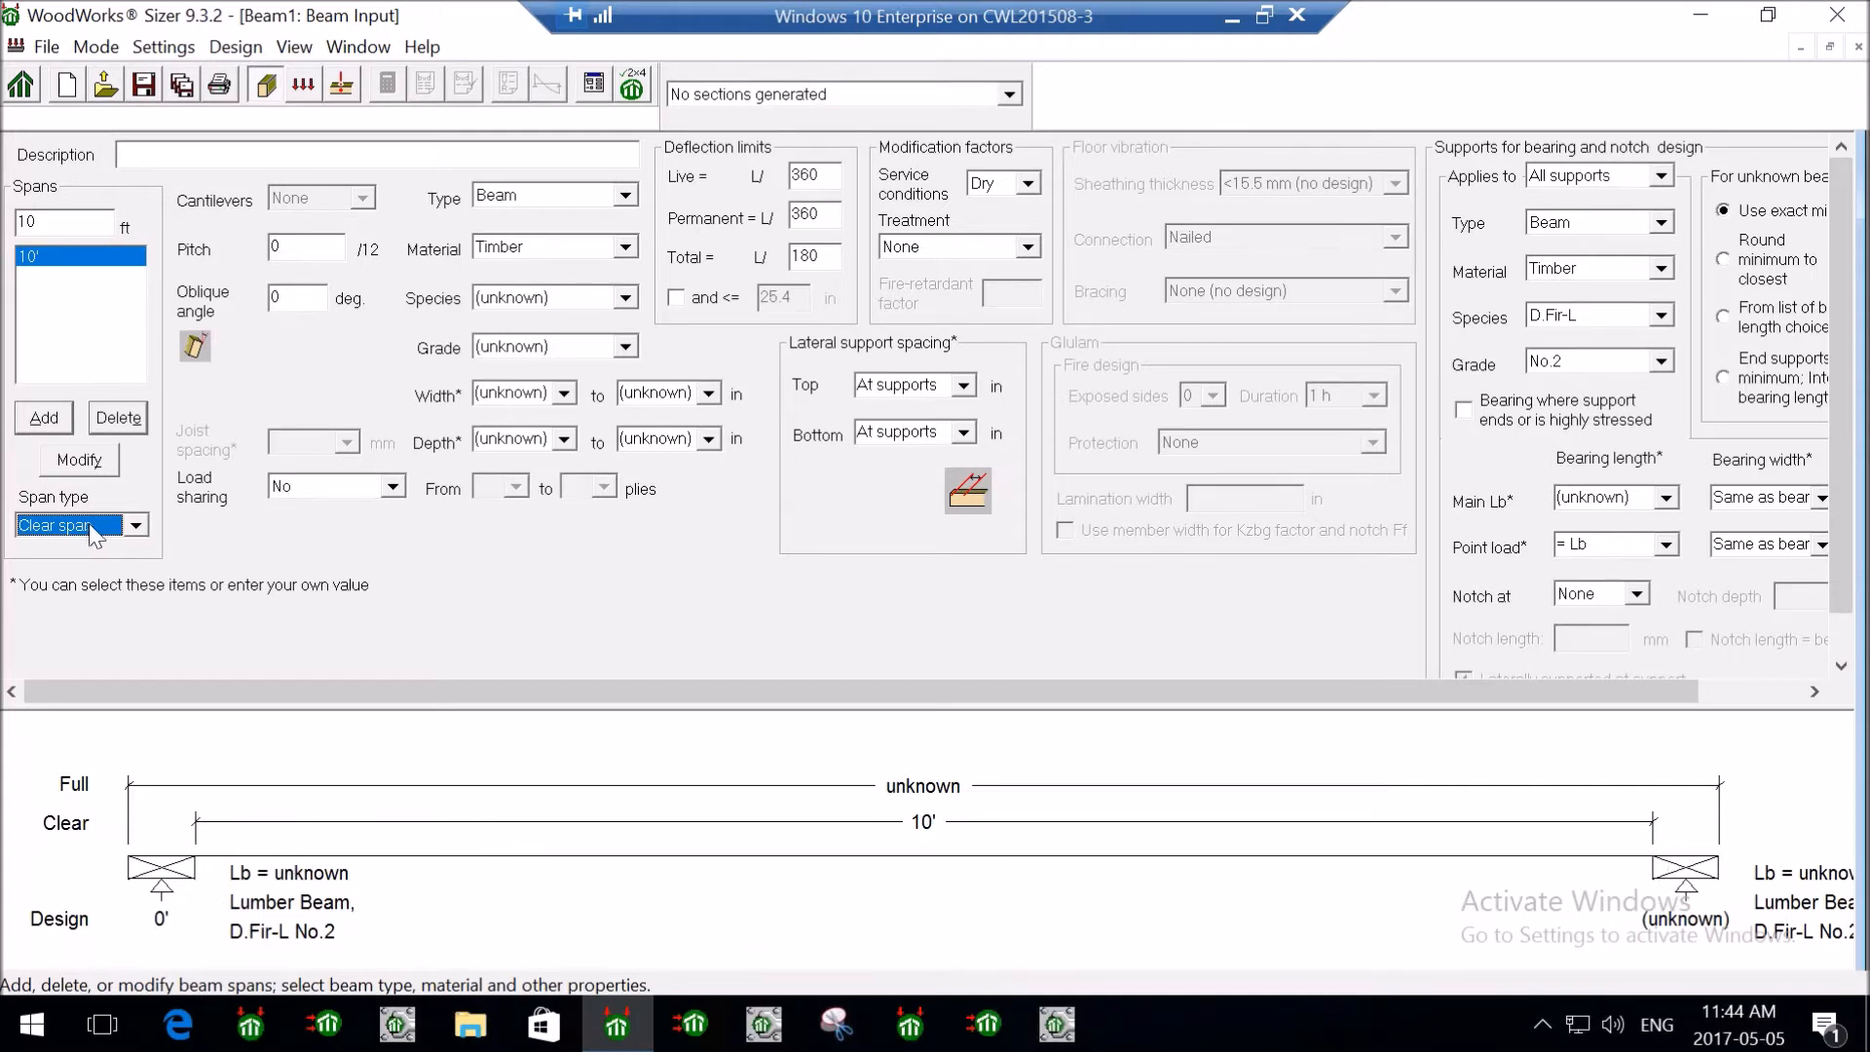
{"action": "left_click", "coordinate": [135, 525]}
{"action": "left_click", "coordinate": [67, 587]}
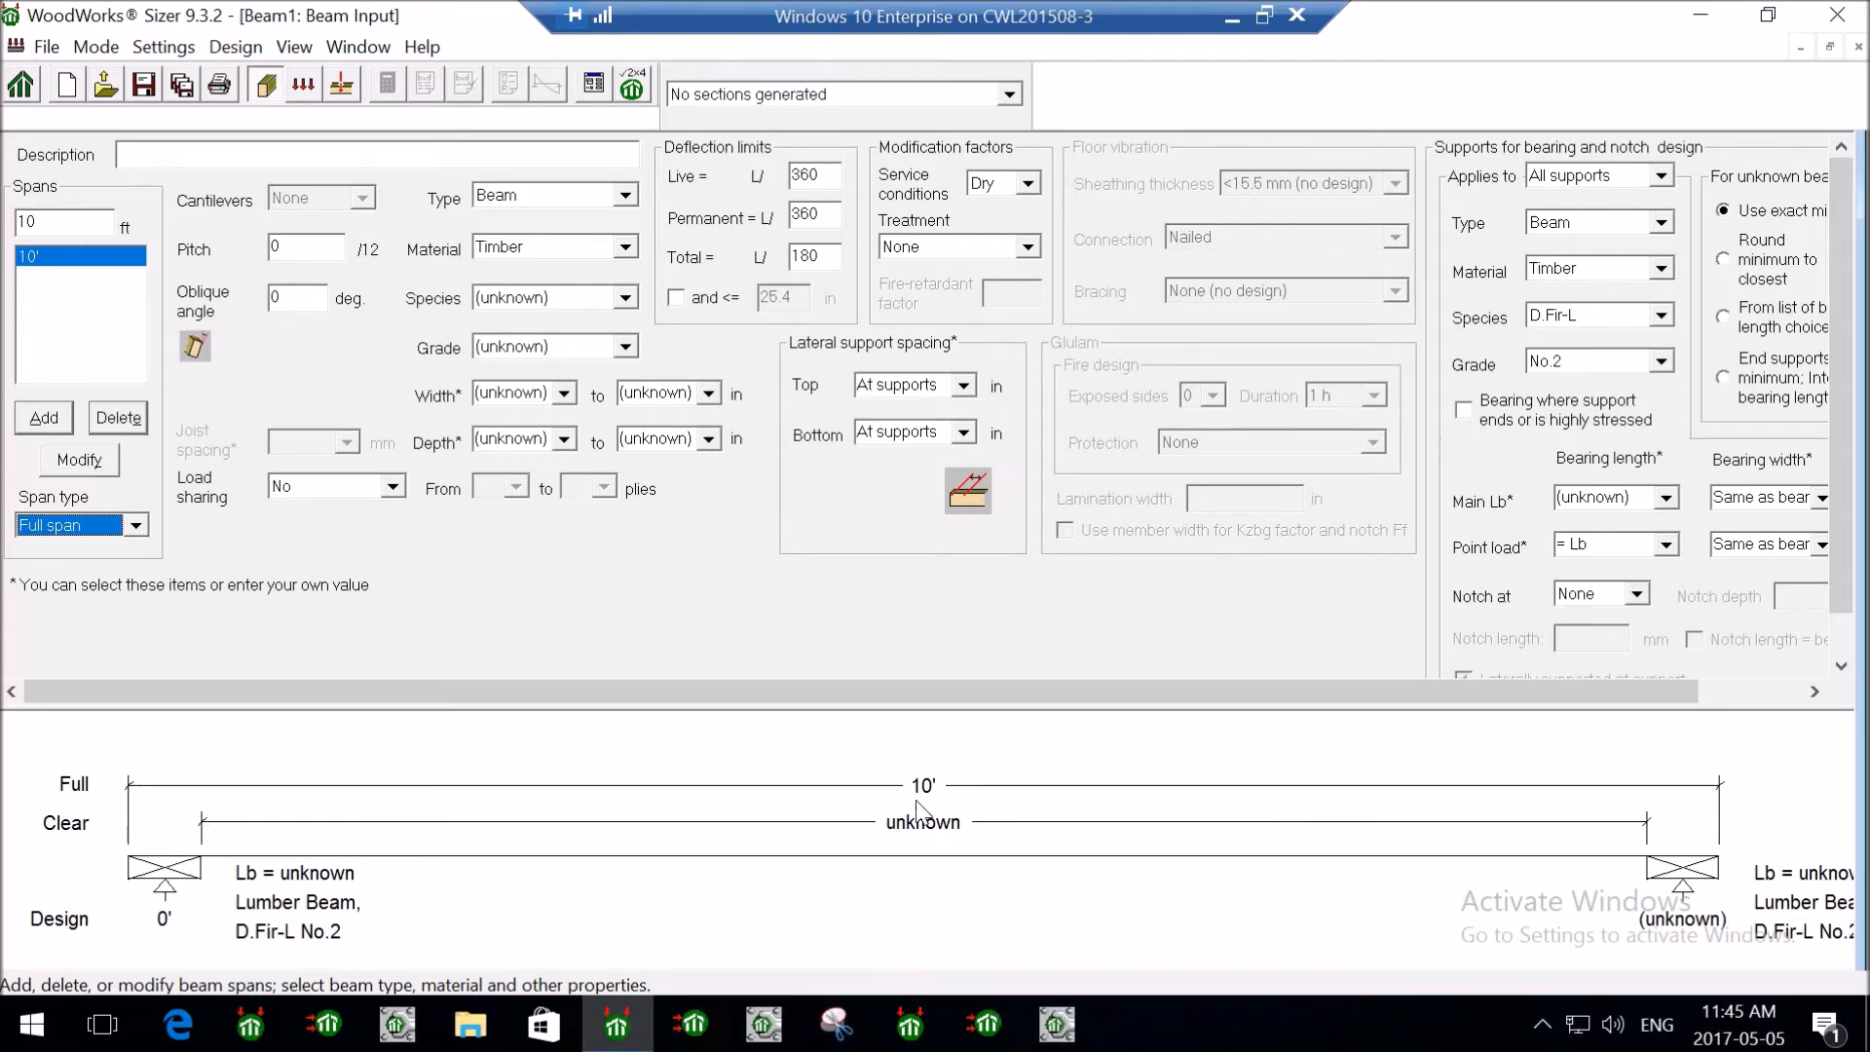
{"action": "left_click", "coordinate": [86, 529]}
{"action": "left_click", "coordinate": [60, 579]}
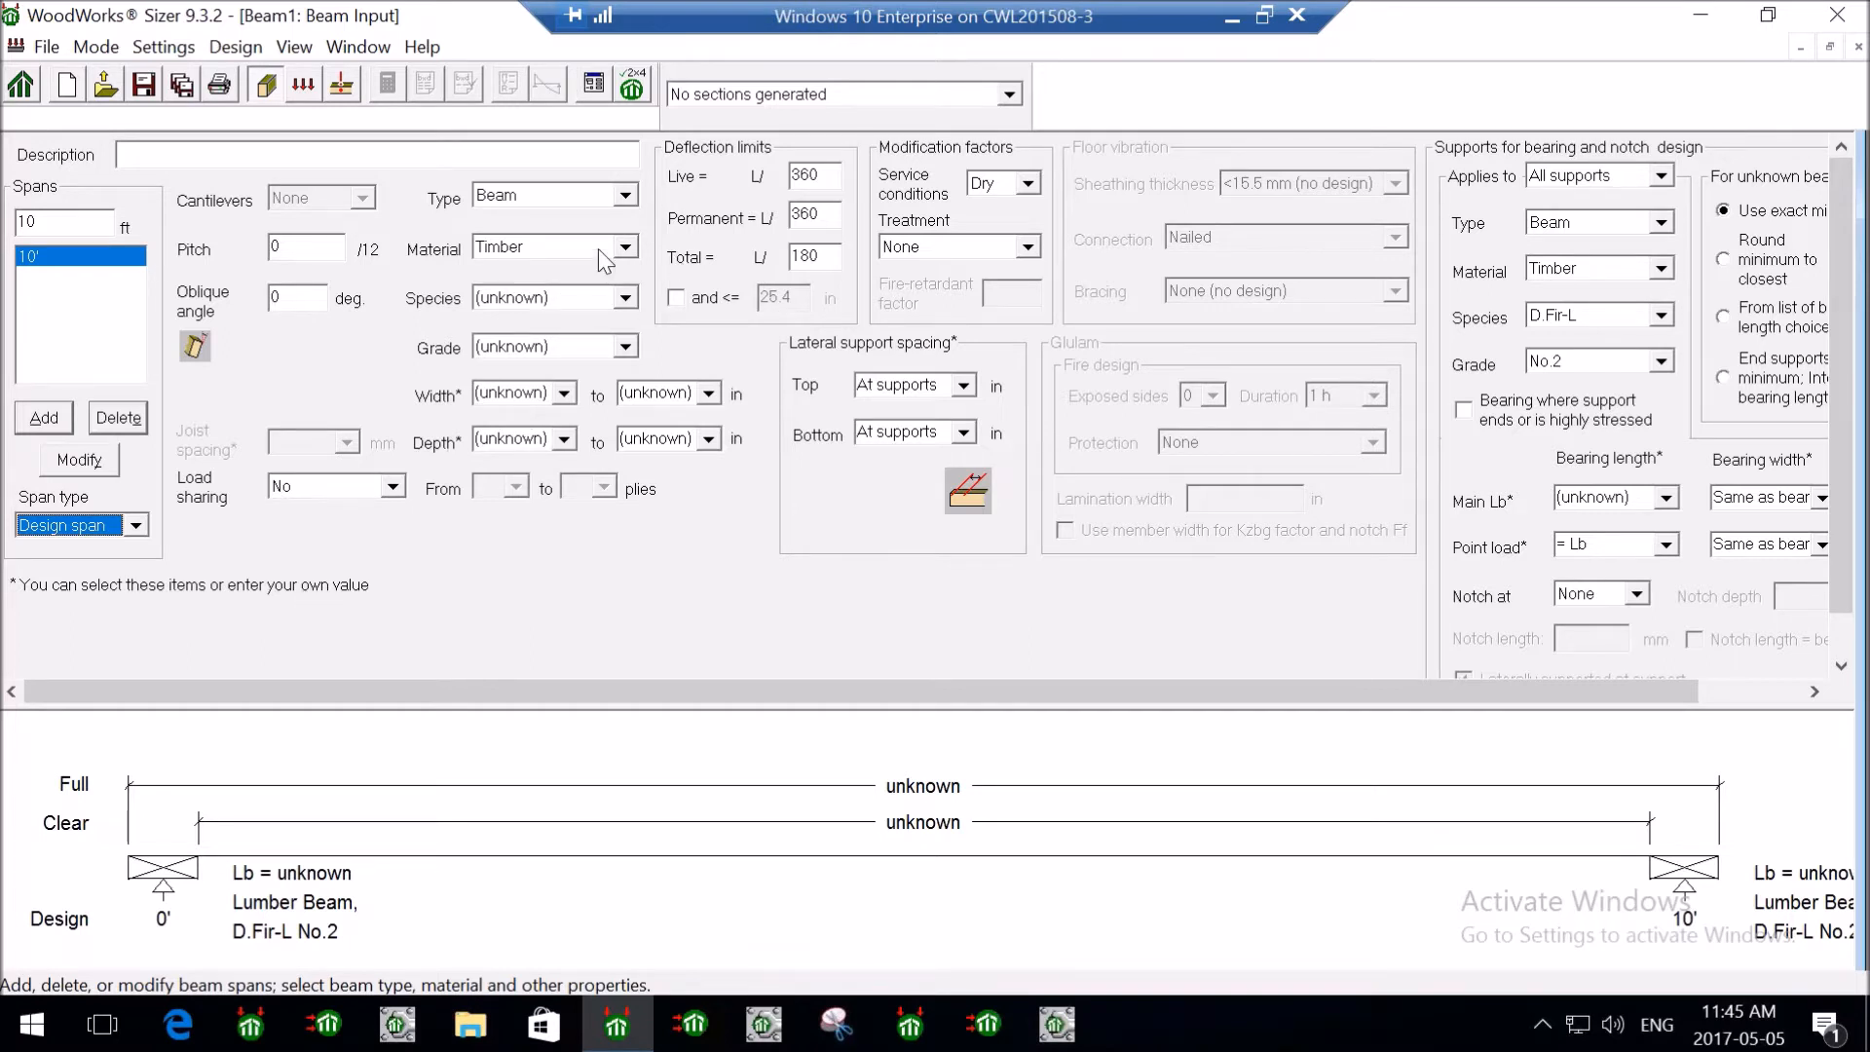
{"action": "left_click", "coordinate": [626, 194]}
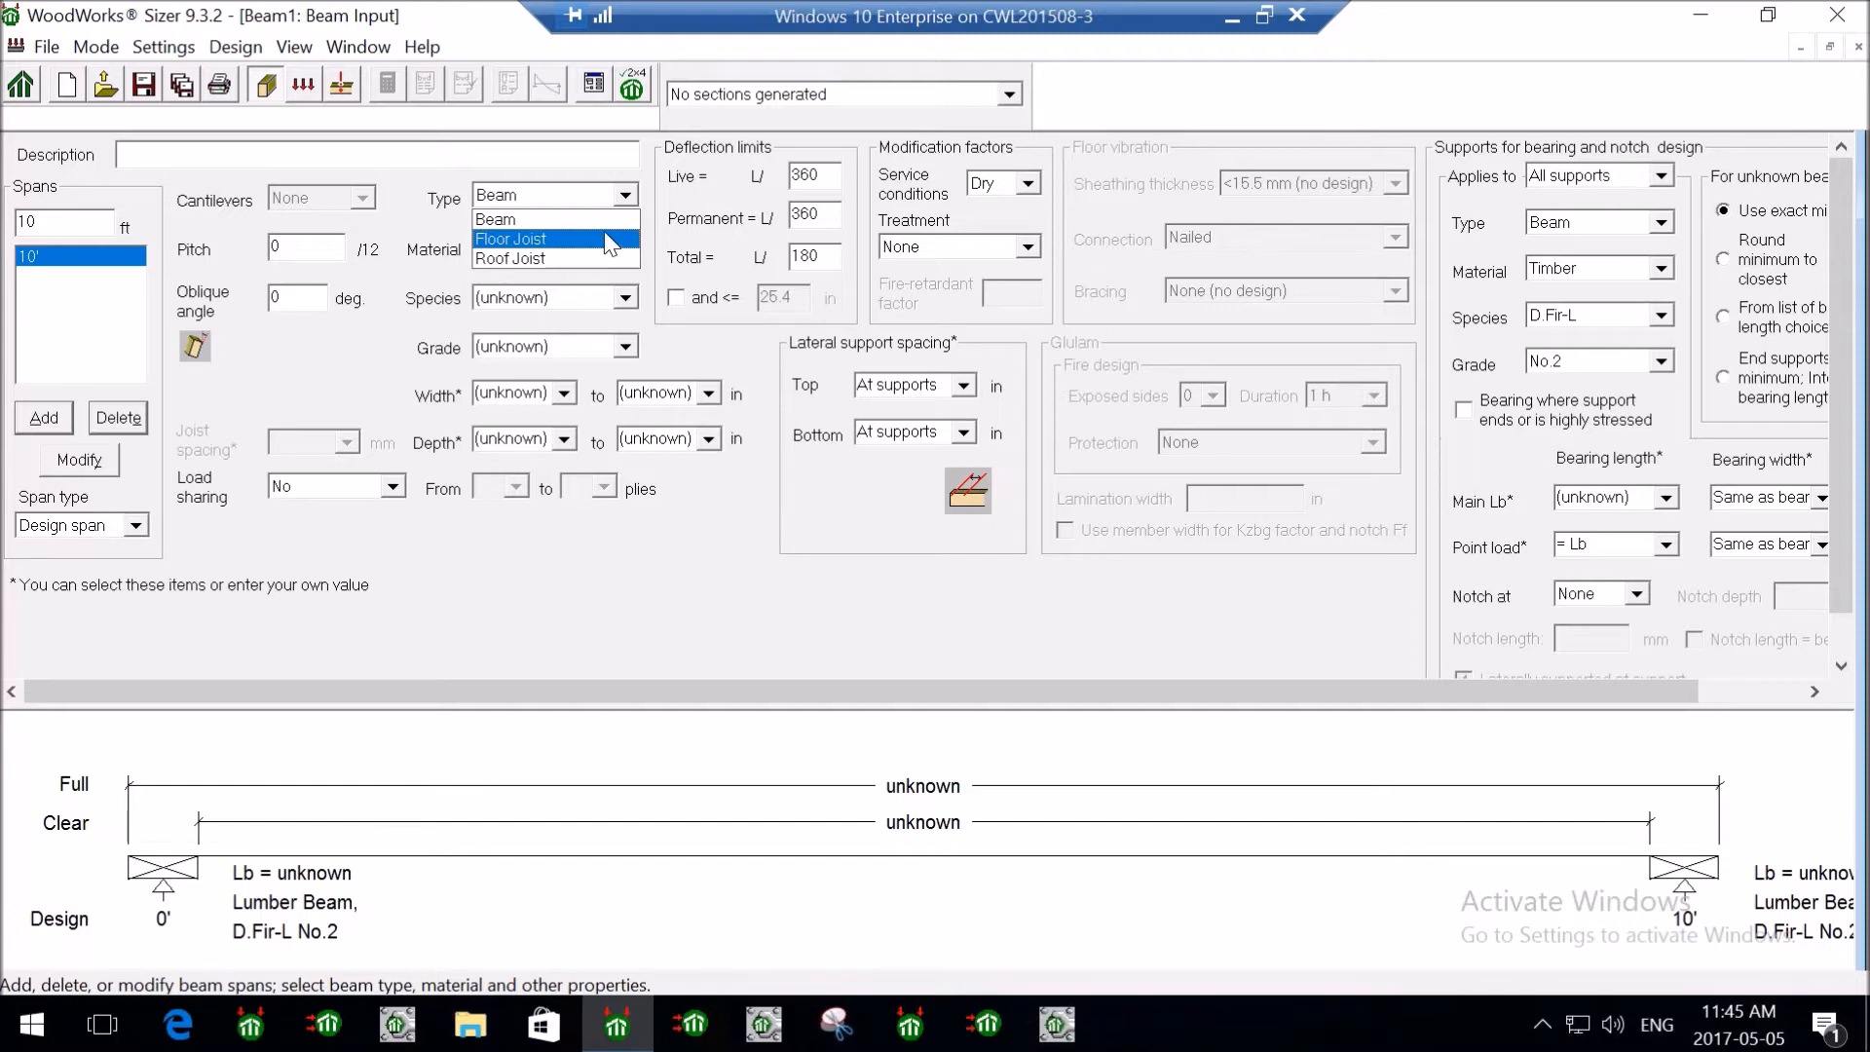
- Make the member a Floor Joist of S-P-F No.1/No.2 lumber
{"action": "left_click", "coordinate": [543, 243]}
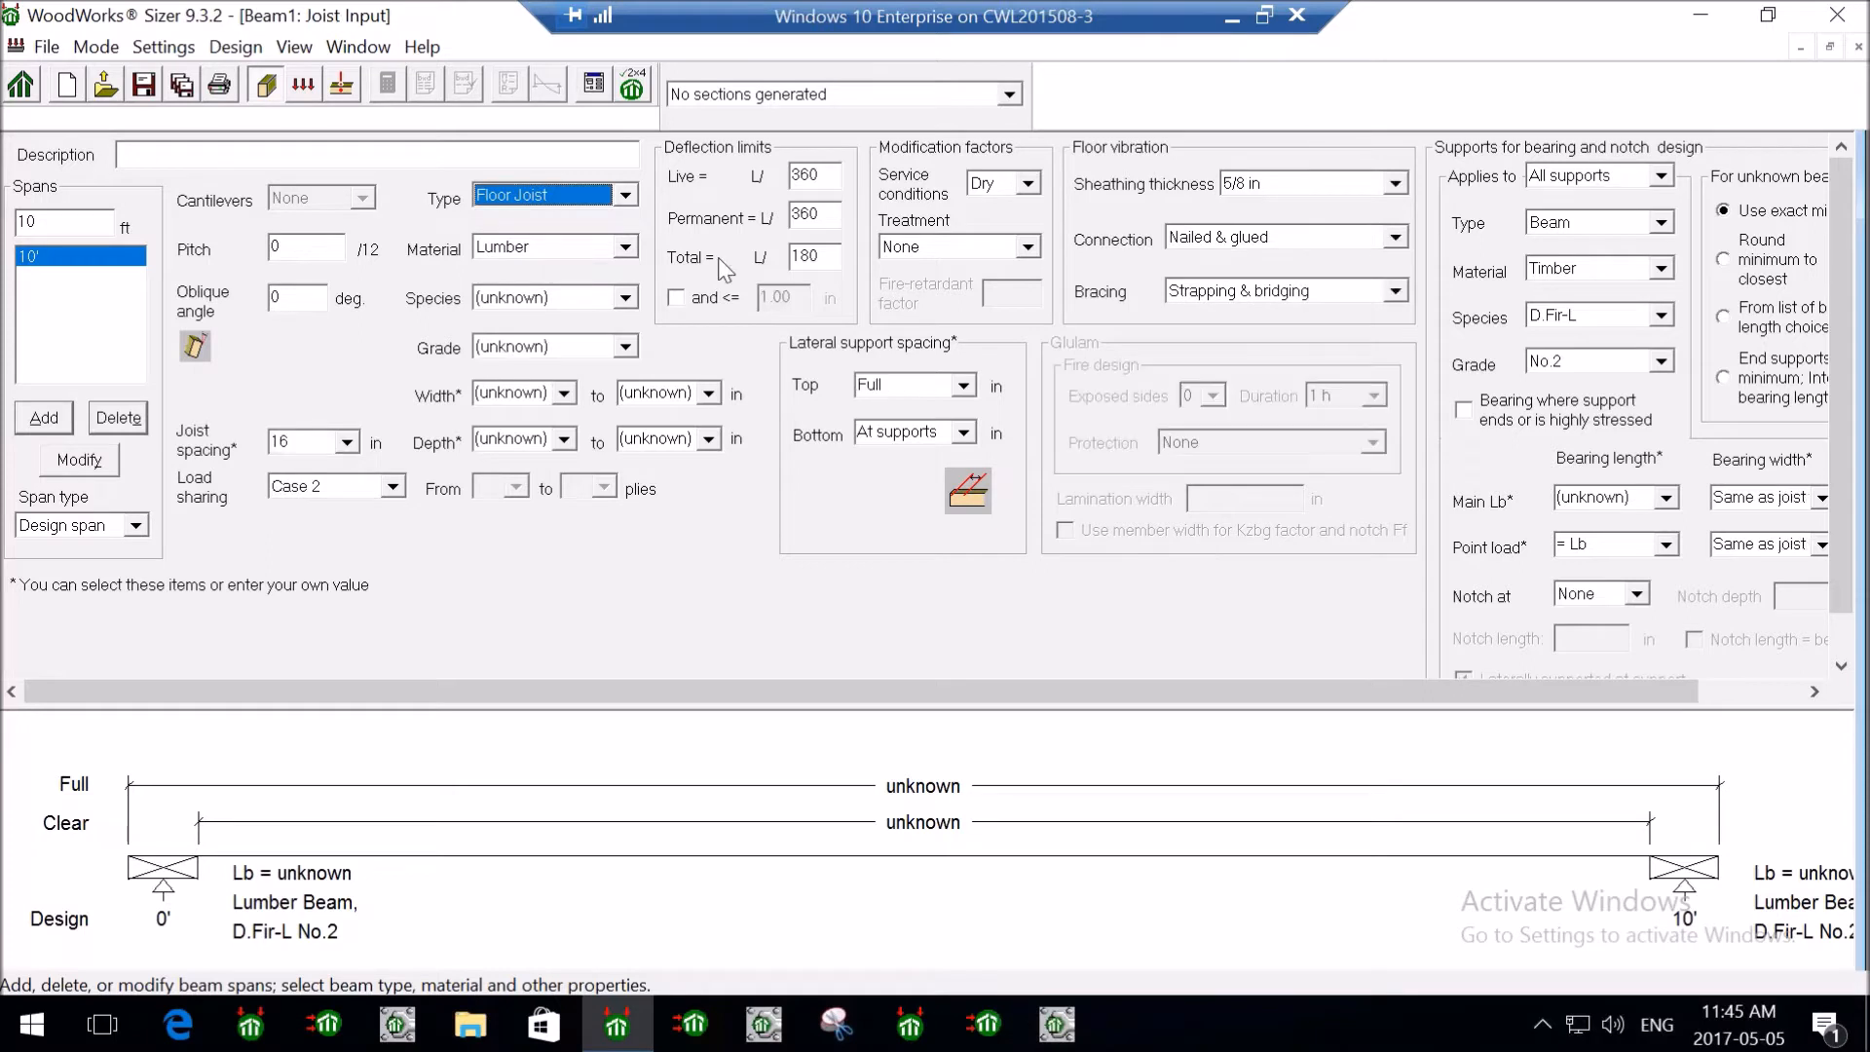
{"action": "left_click", "coordinate": [570, 244]}
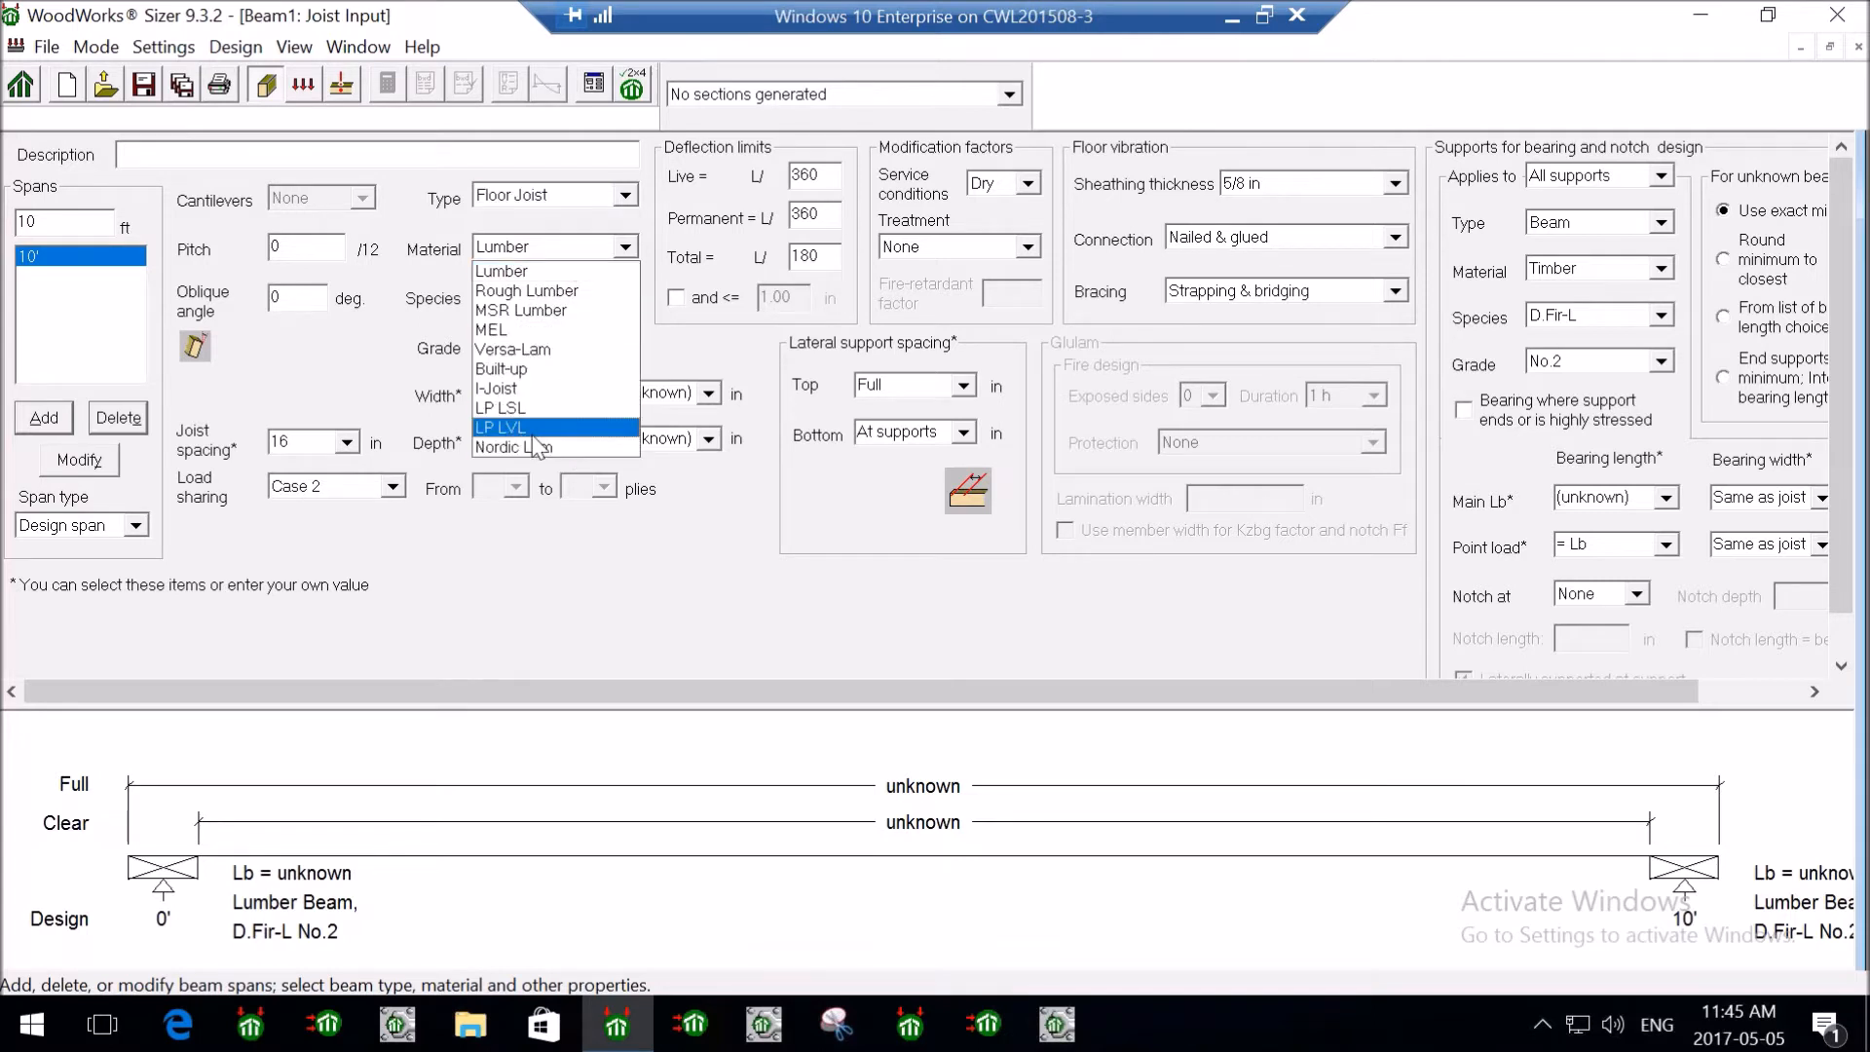
{"action": "left_click", "coordinate": [549, 273]}
{"action": "left_click", "coordinate": [575, 302]}
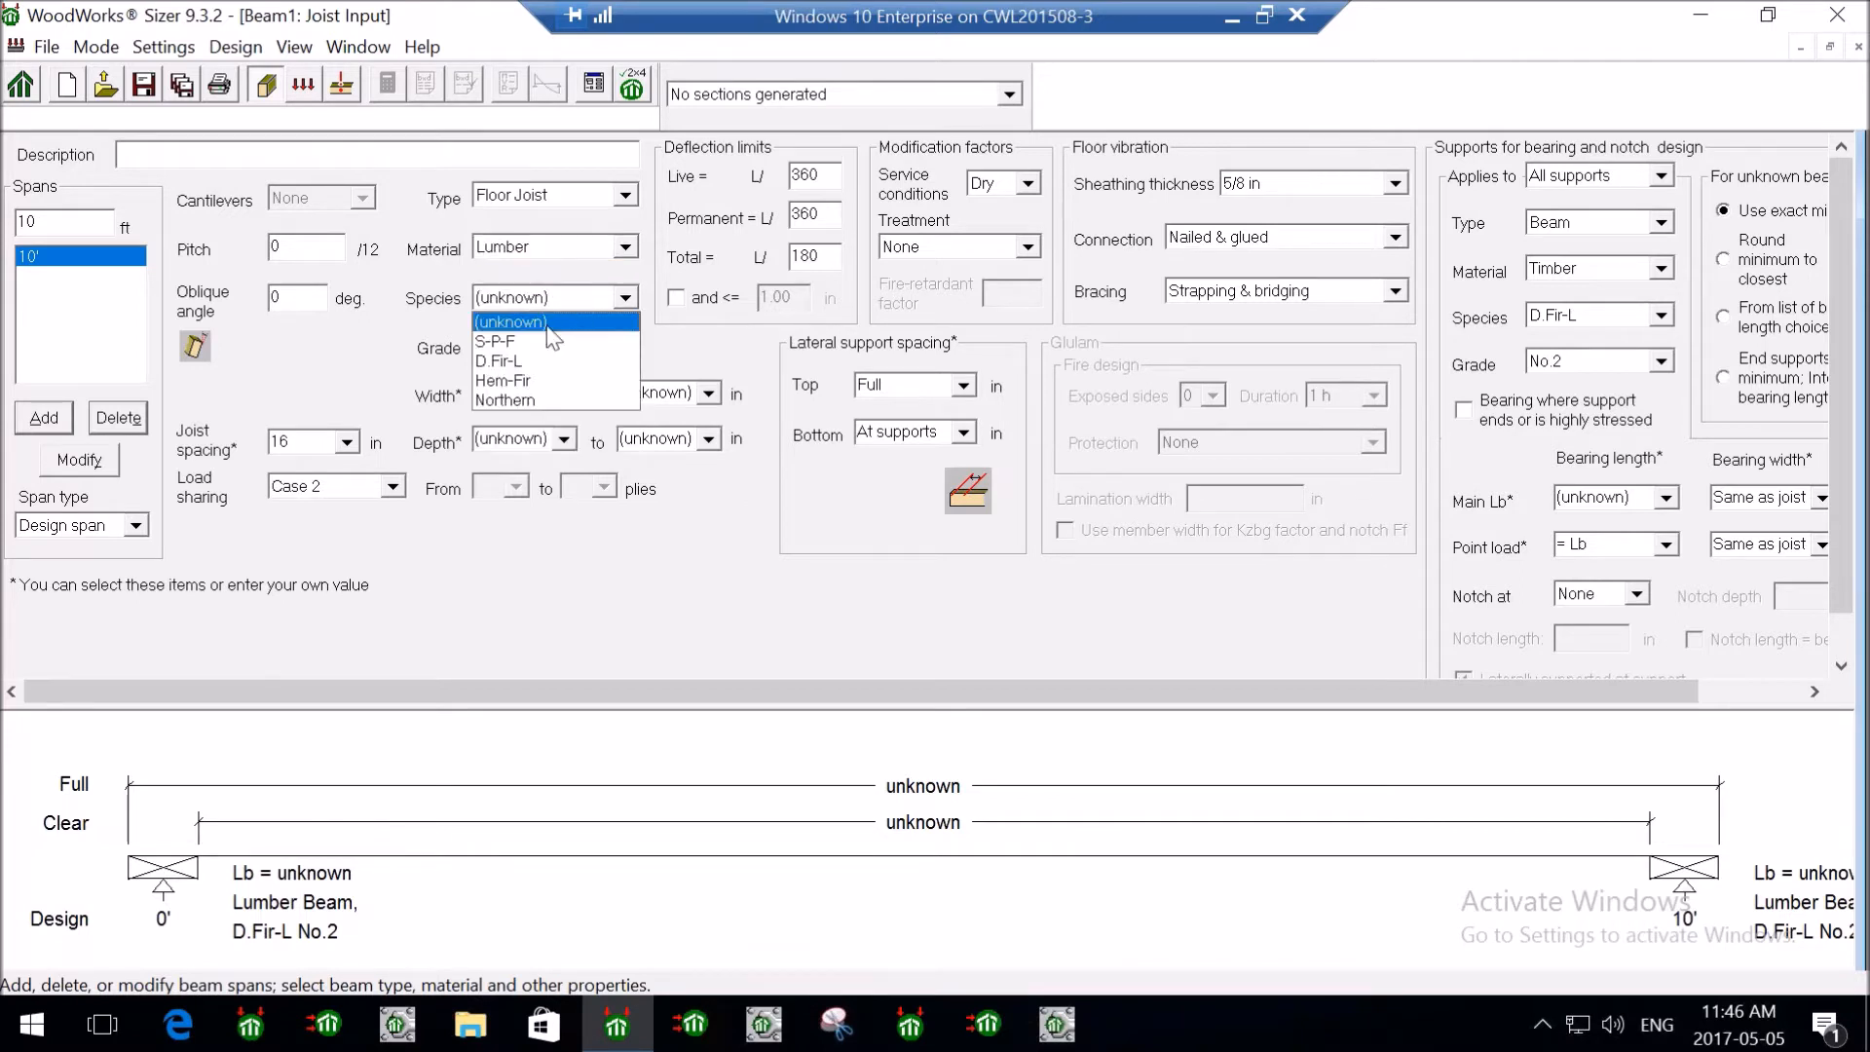
{"action": "left_click", "coordinate": [559, 343]}
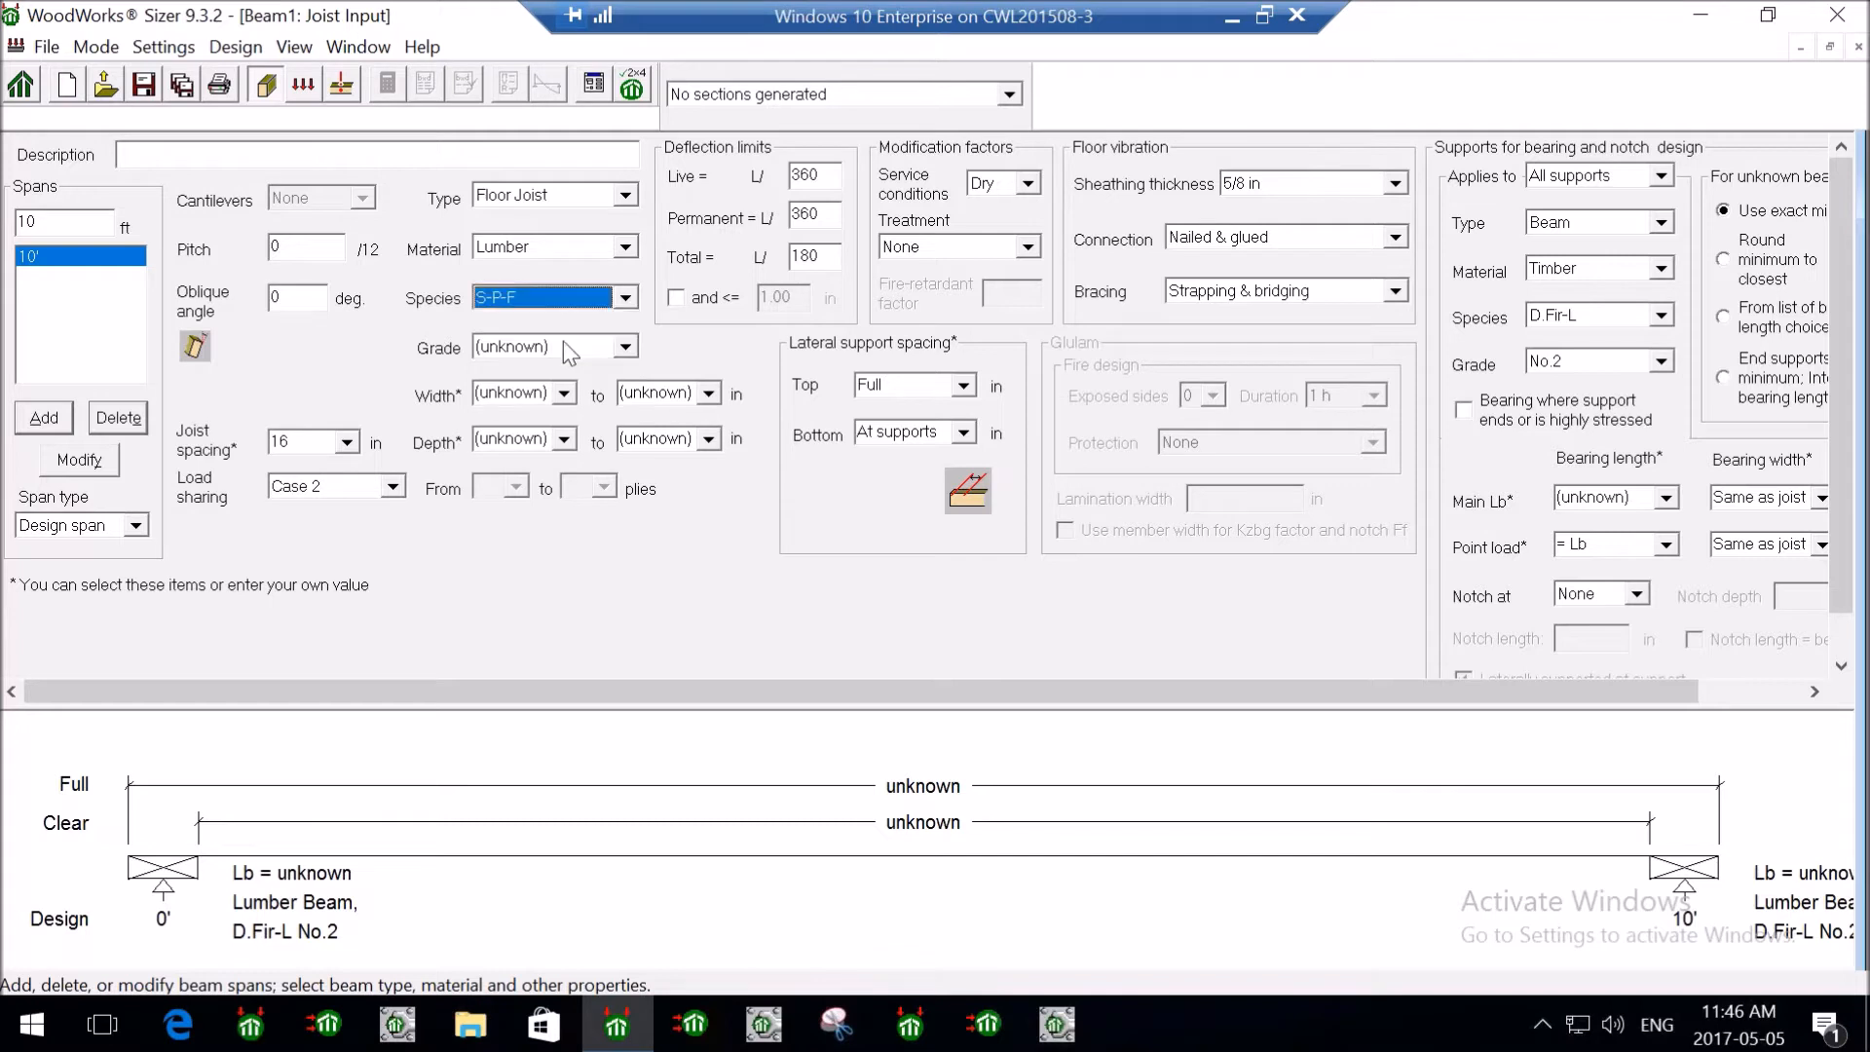
{"action": "left_click", "coordinate": [579, 348]}
{"action": "left_click", "coordinate": [606, 398]}
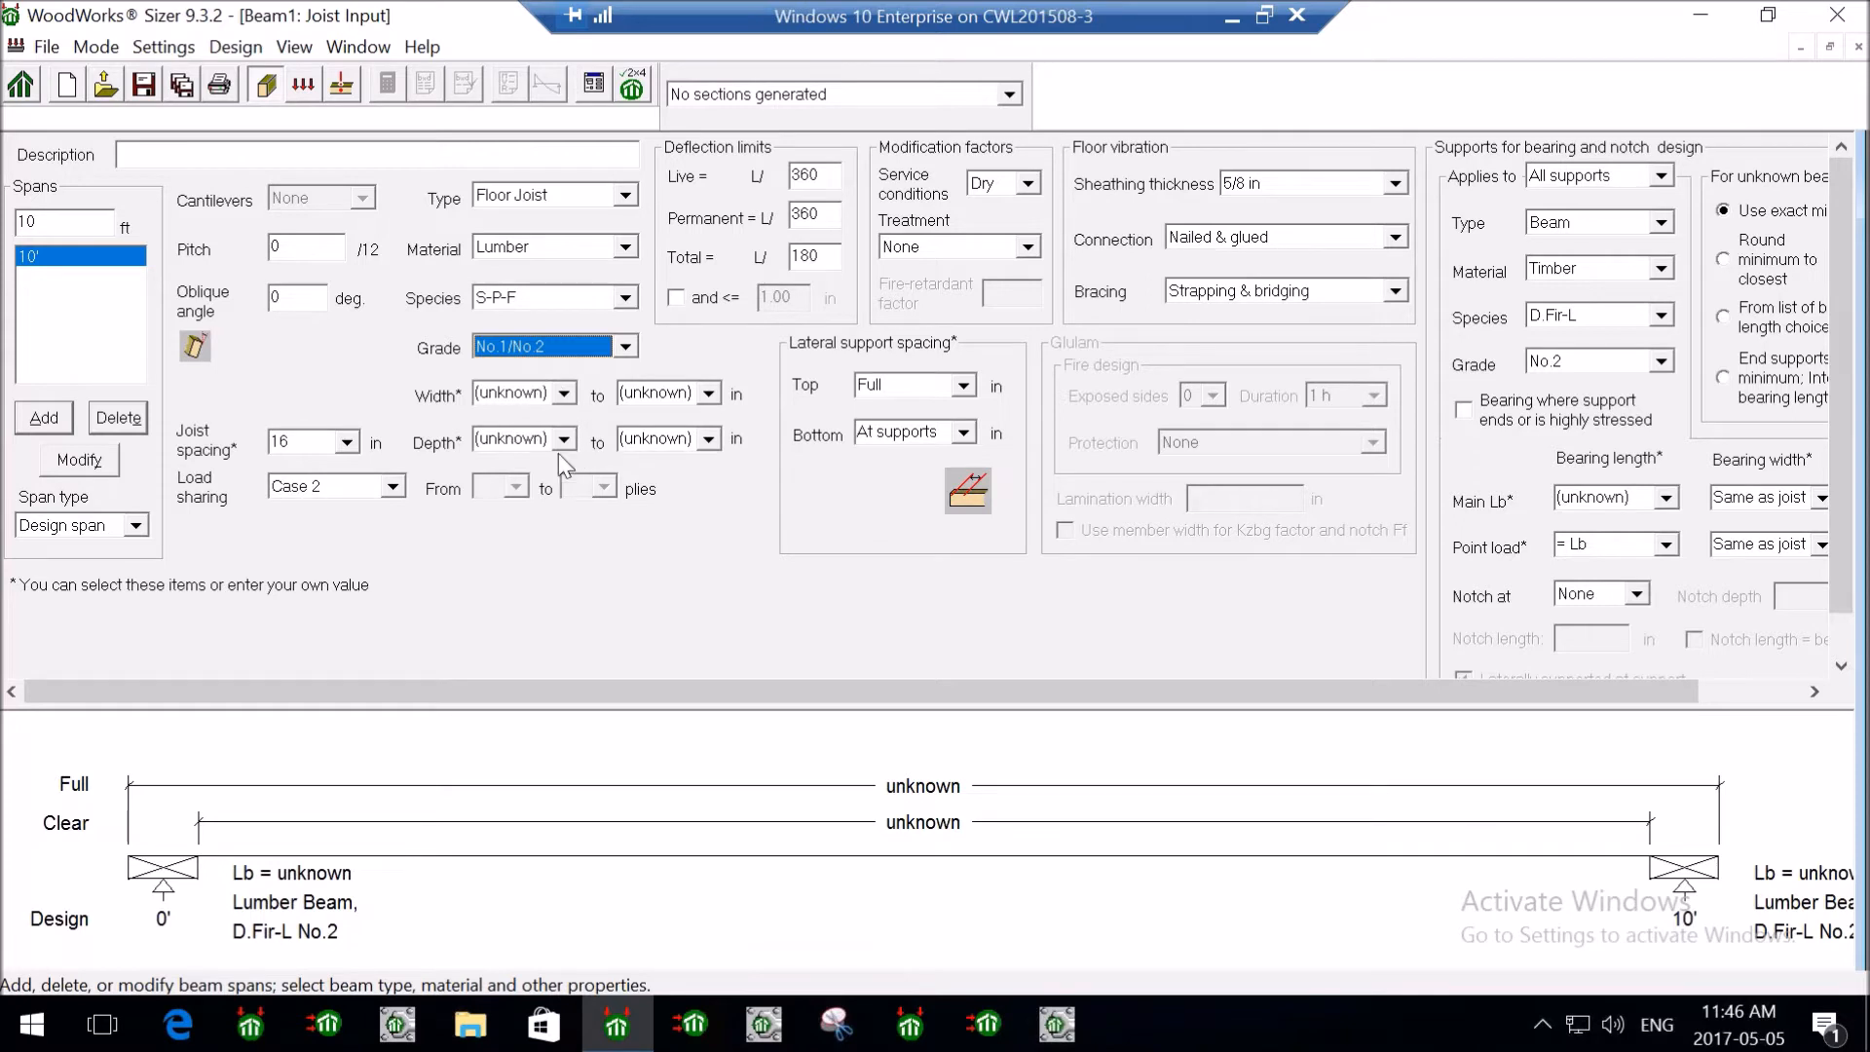
- Set joist width 2 with unknown depth, 16 in spacing and Case 2 load sharing
{"action": "left_click", "coordinate": [565, 392]}
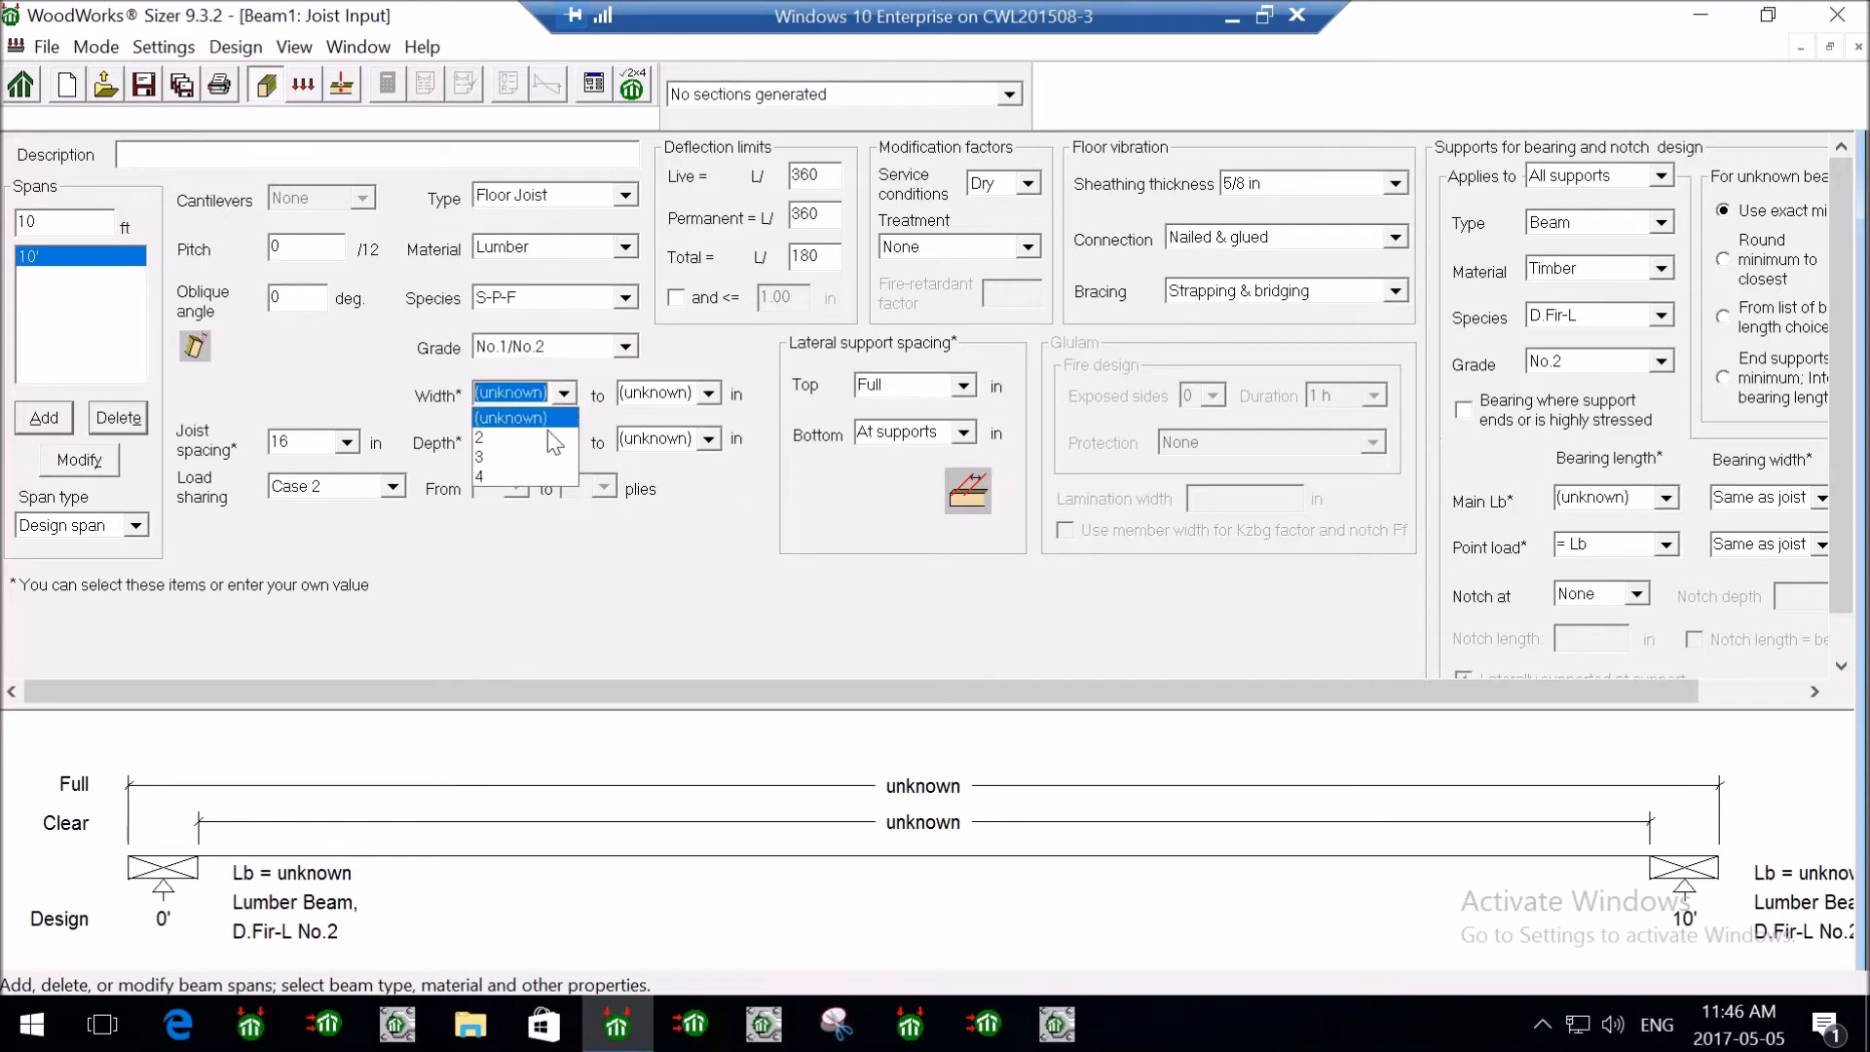
{"action": "left_click", "coordinate": [554, 443]}
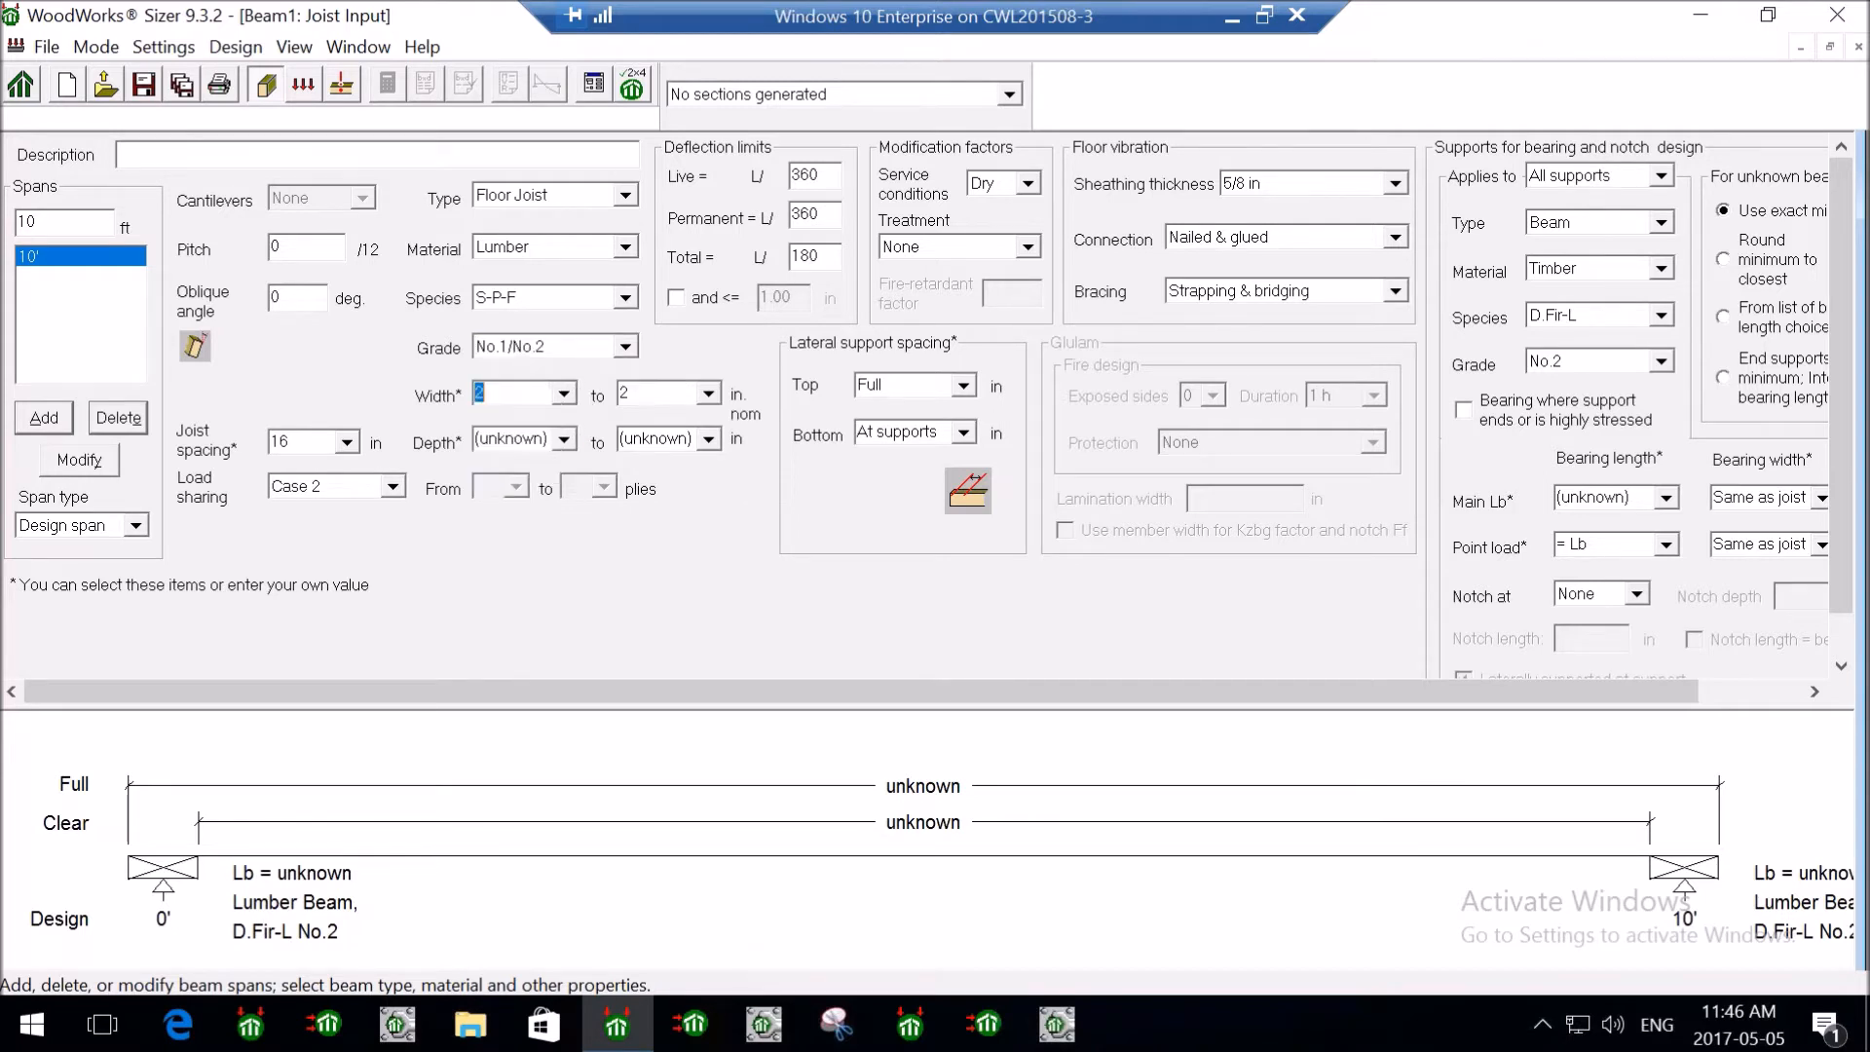
{"action": "left_click", "coordinate": [565, 438]}
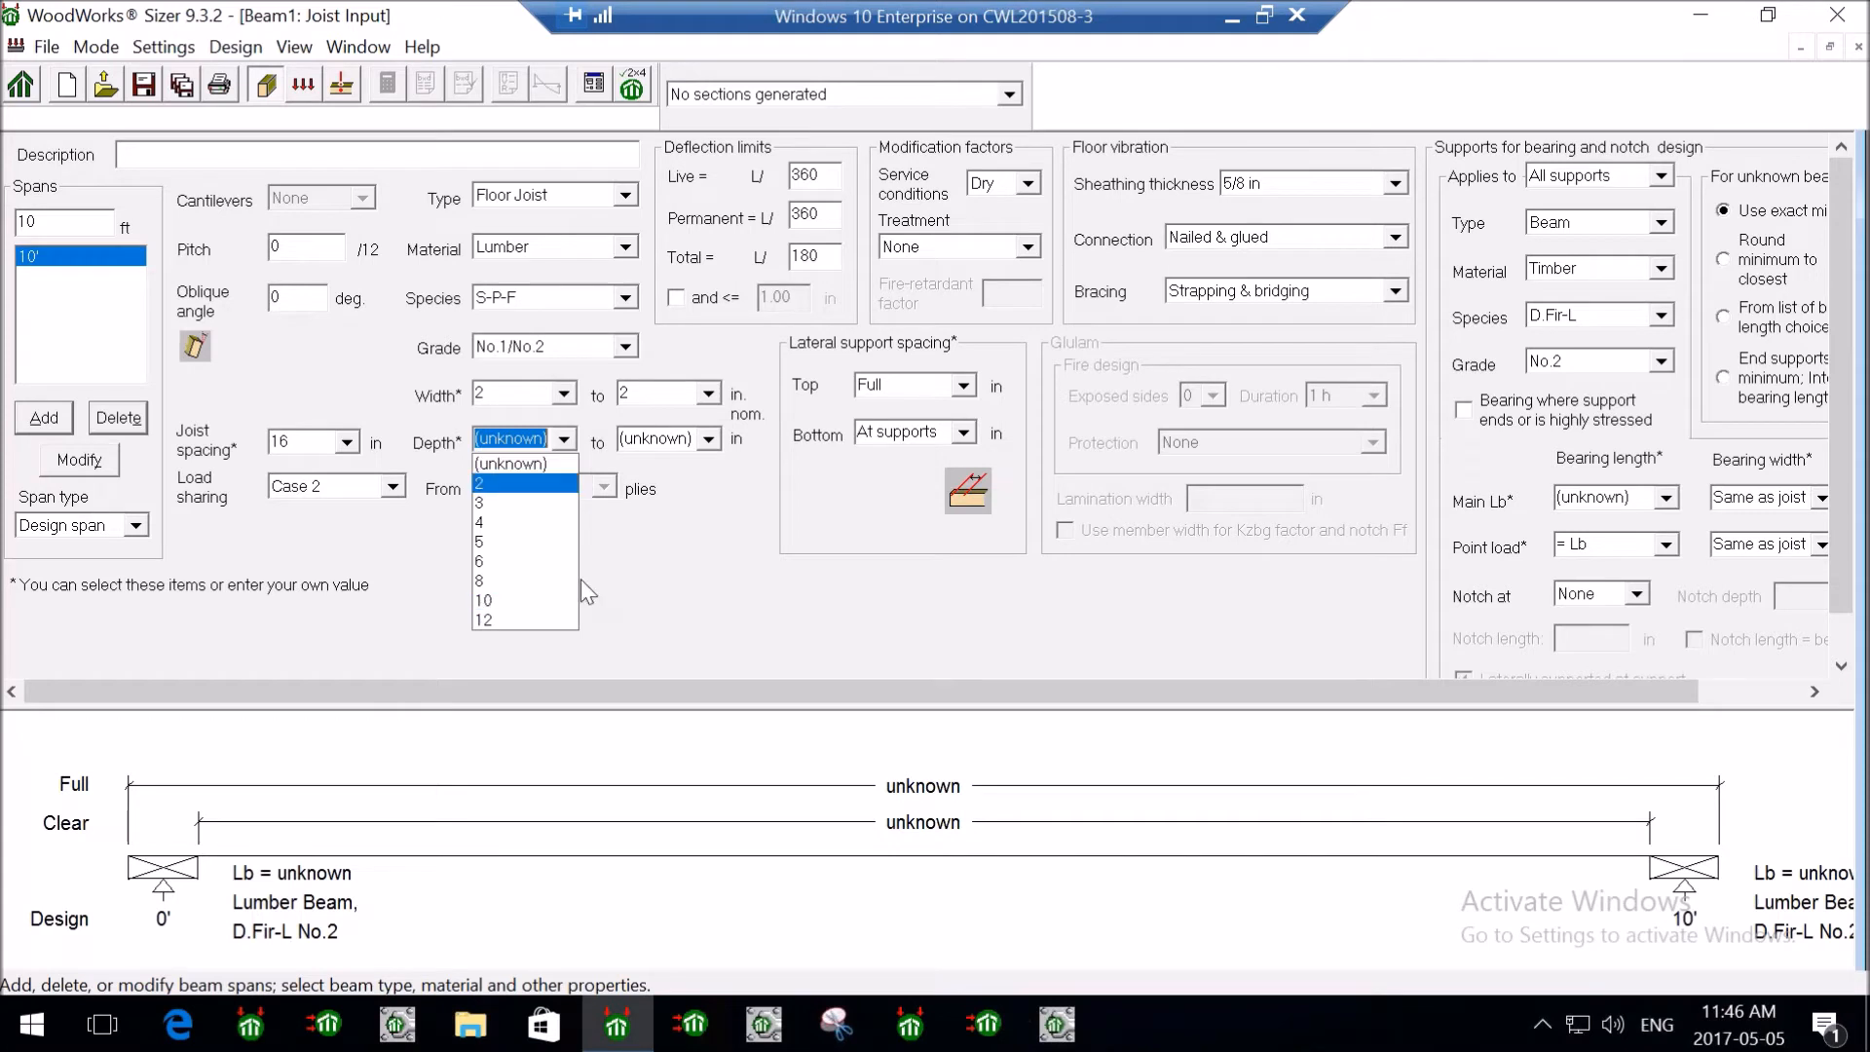
{"action": "left_click", "coordinate": [748, 521]}
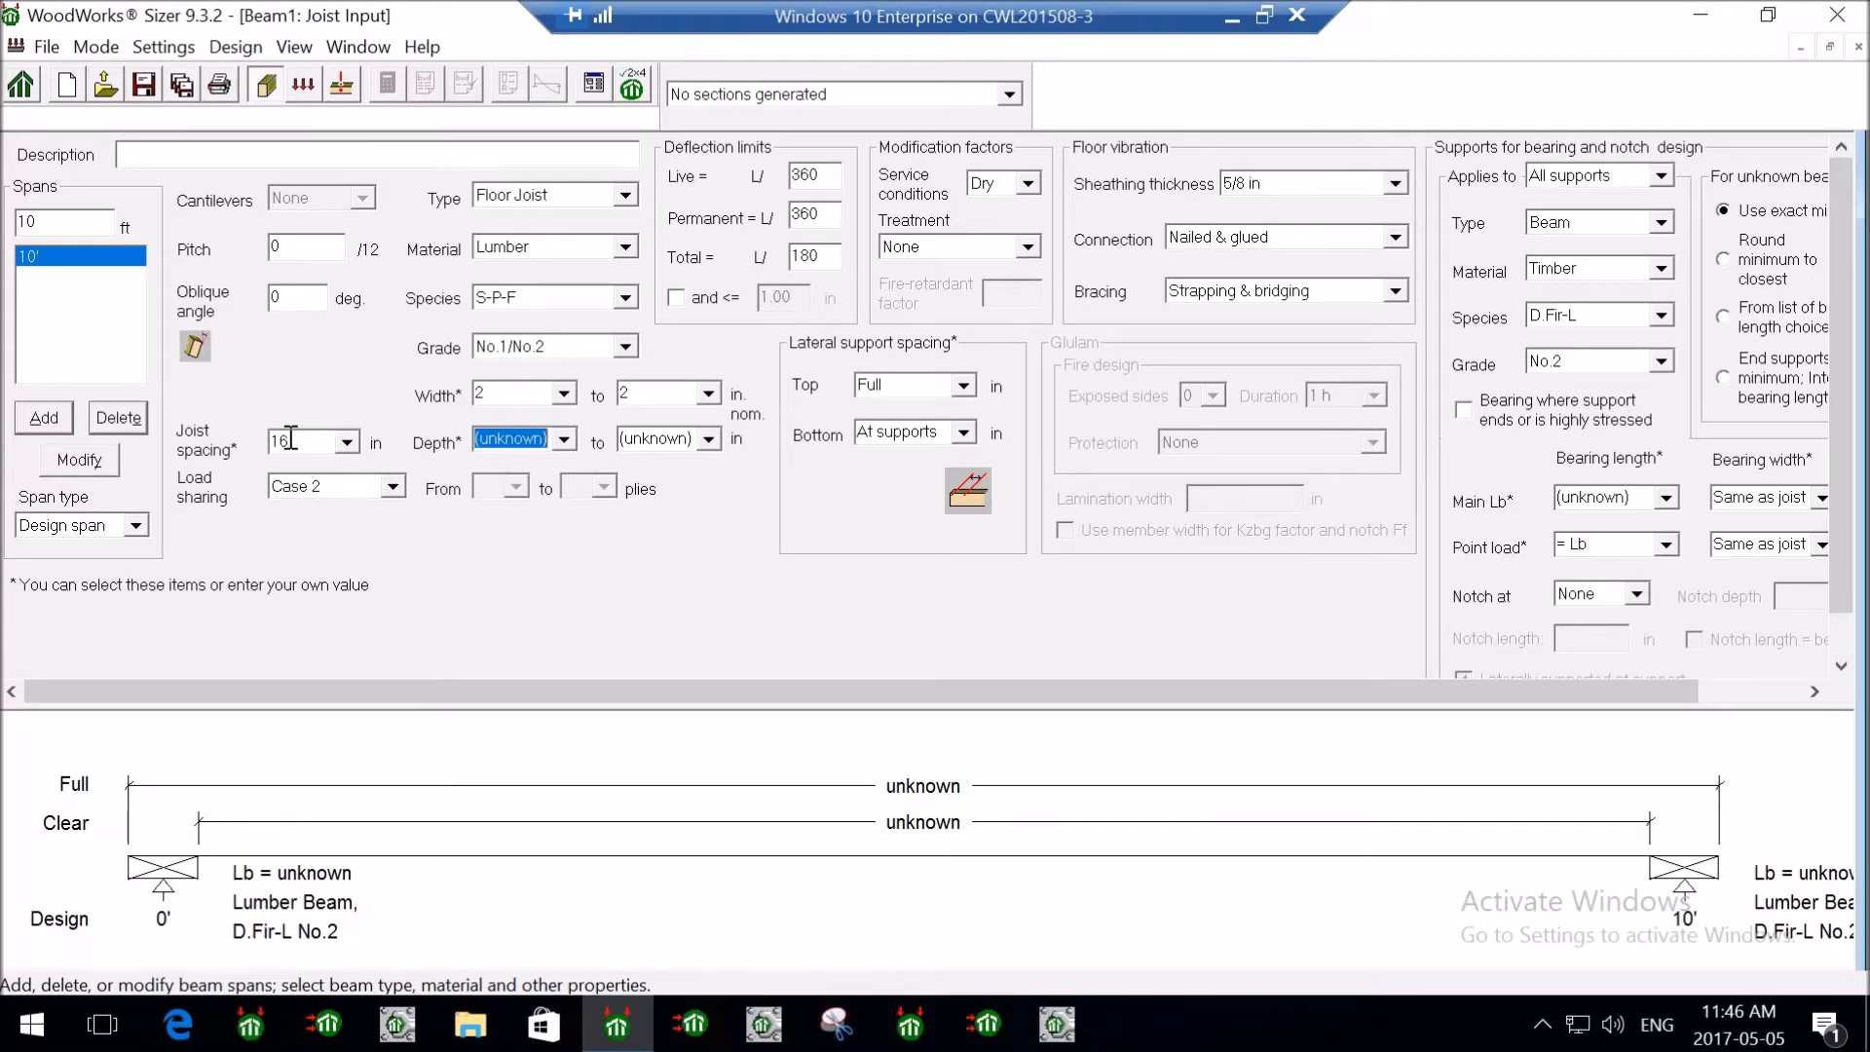
{"action": "left_click", "coordinate": [352, 444]}
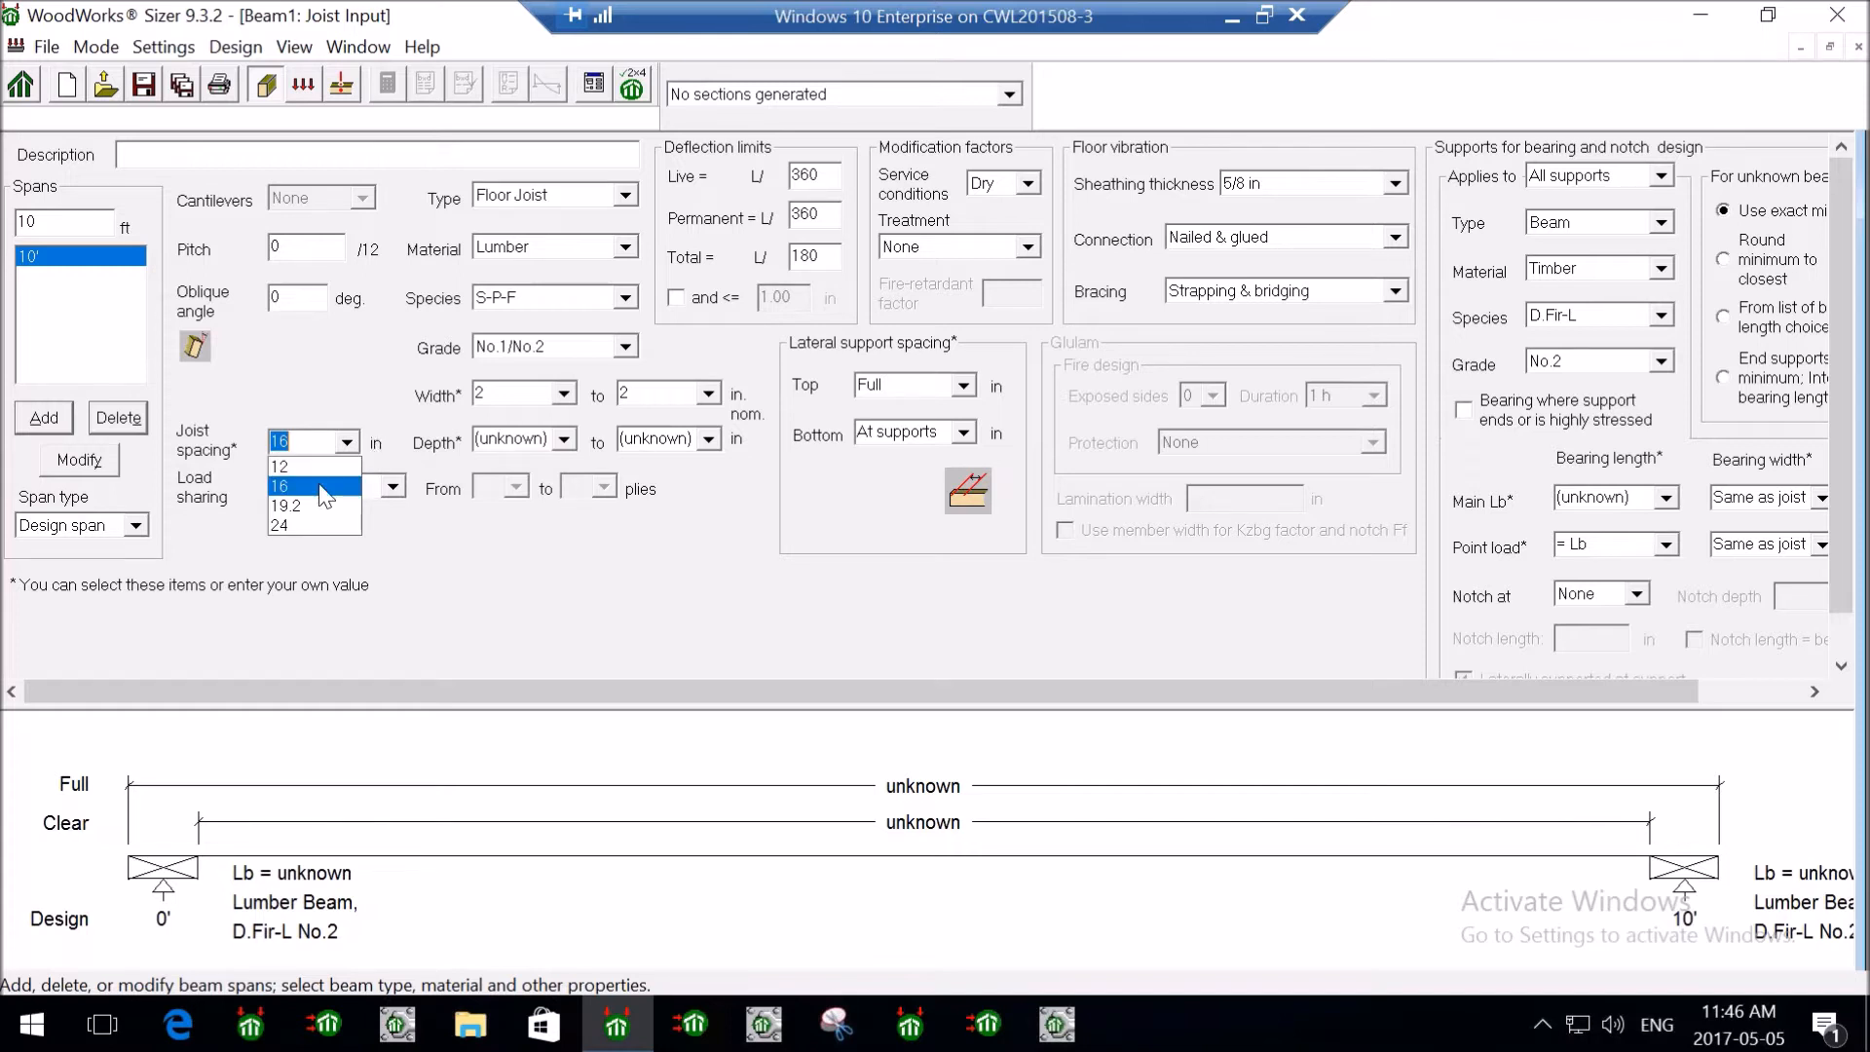
{"action": "left_click", "coordinate": [393, 487]}
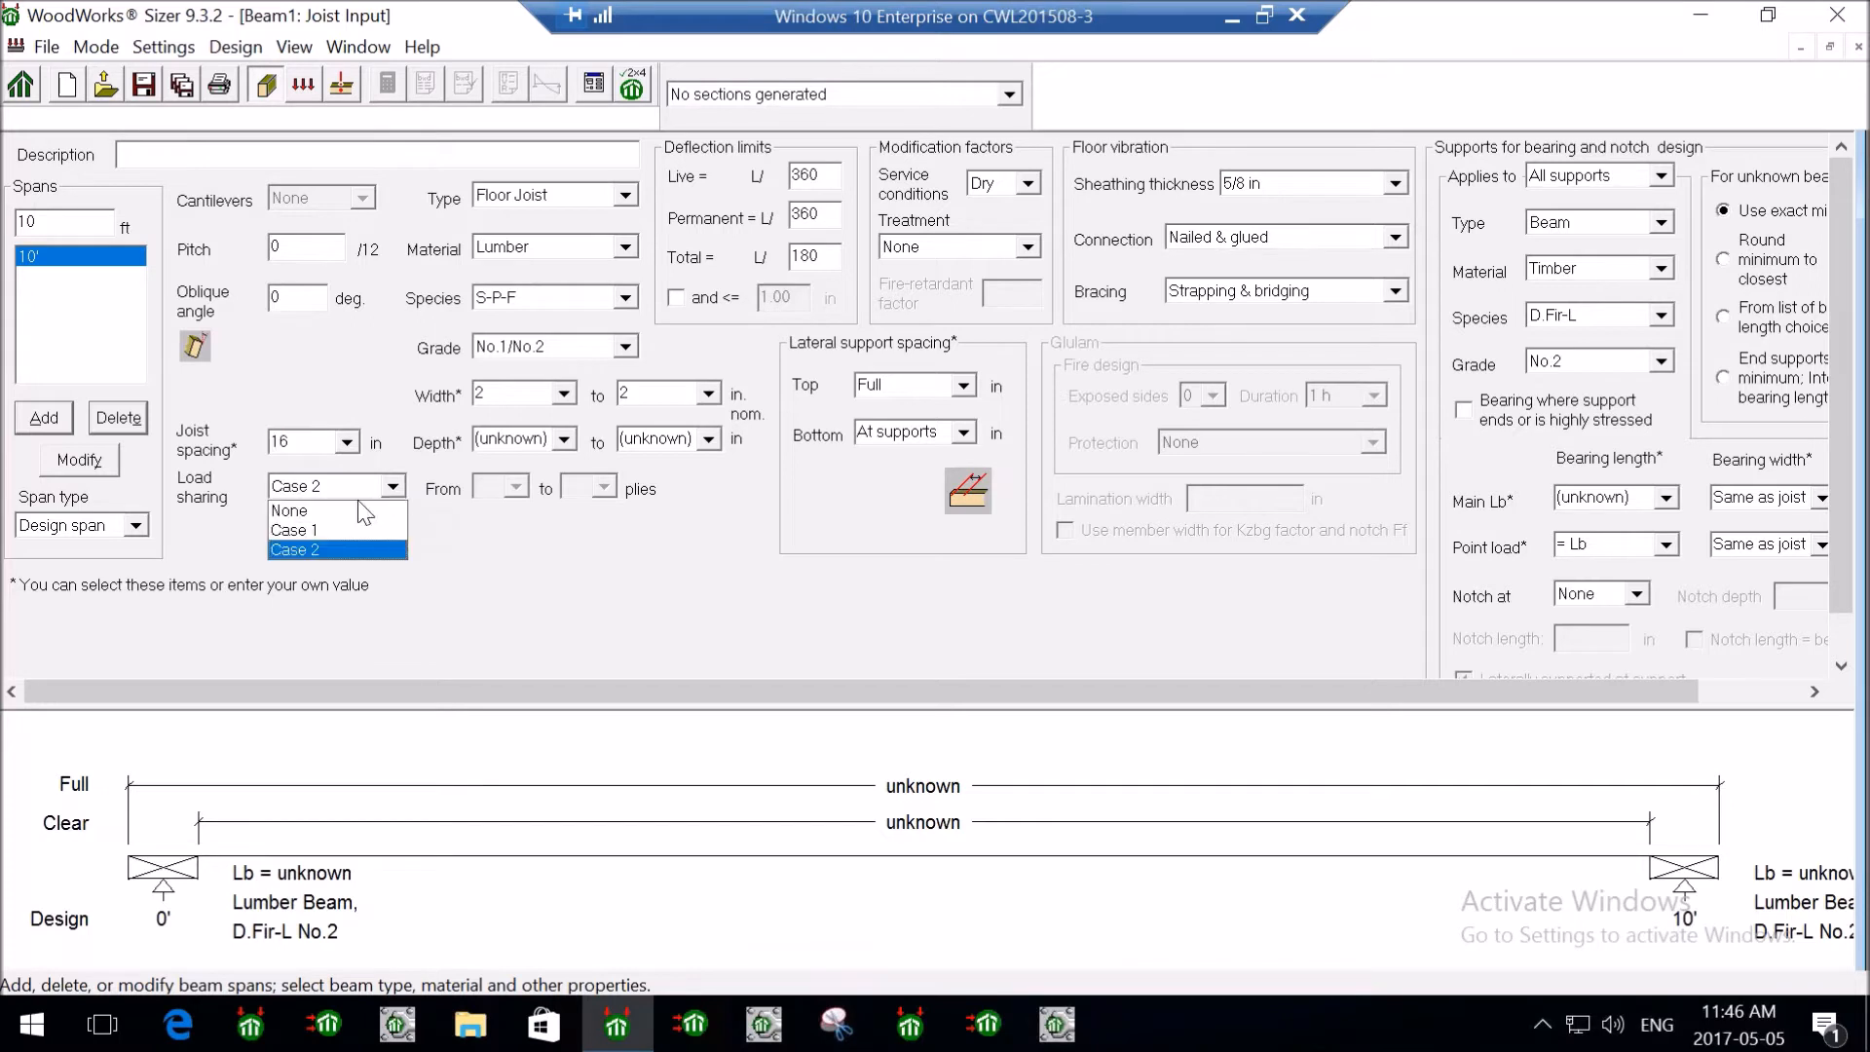
{"action": "left_click", "coordinate": [313, 551]}
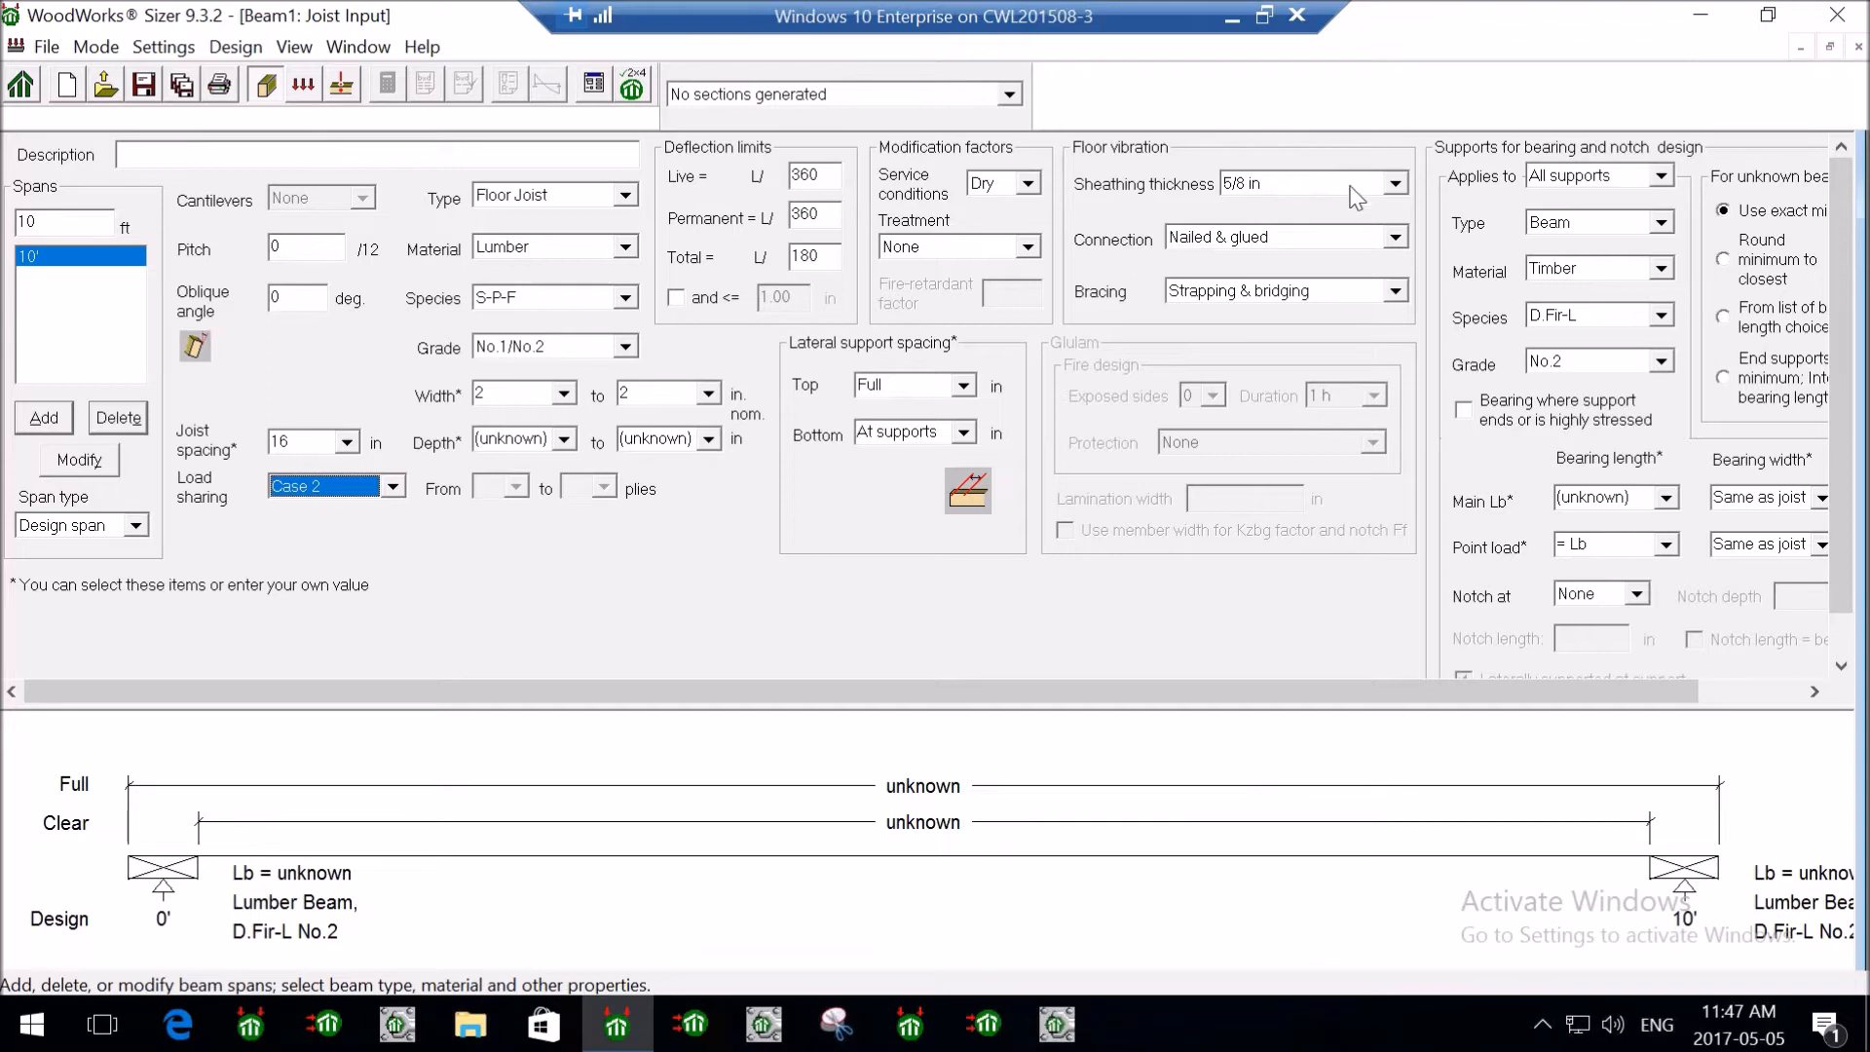
- Set floor vibration sheathing thickness to 3/4 in and scroll right to the supports
{"action": "left_click", "coordinate": [1351, 188]}
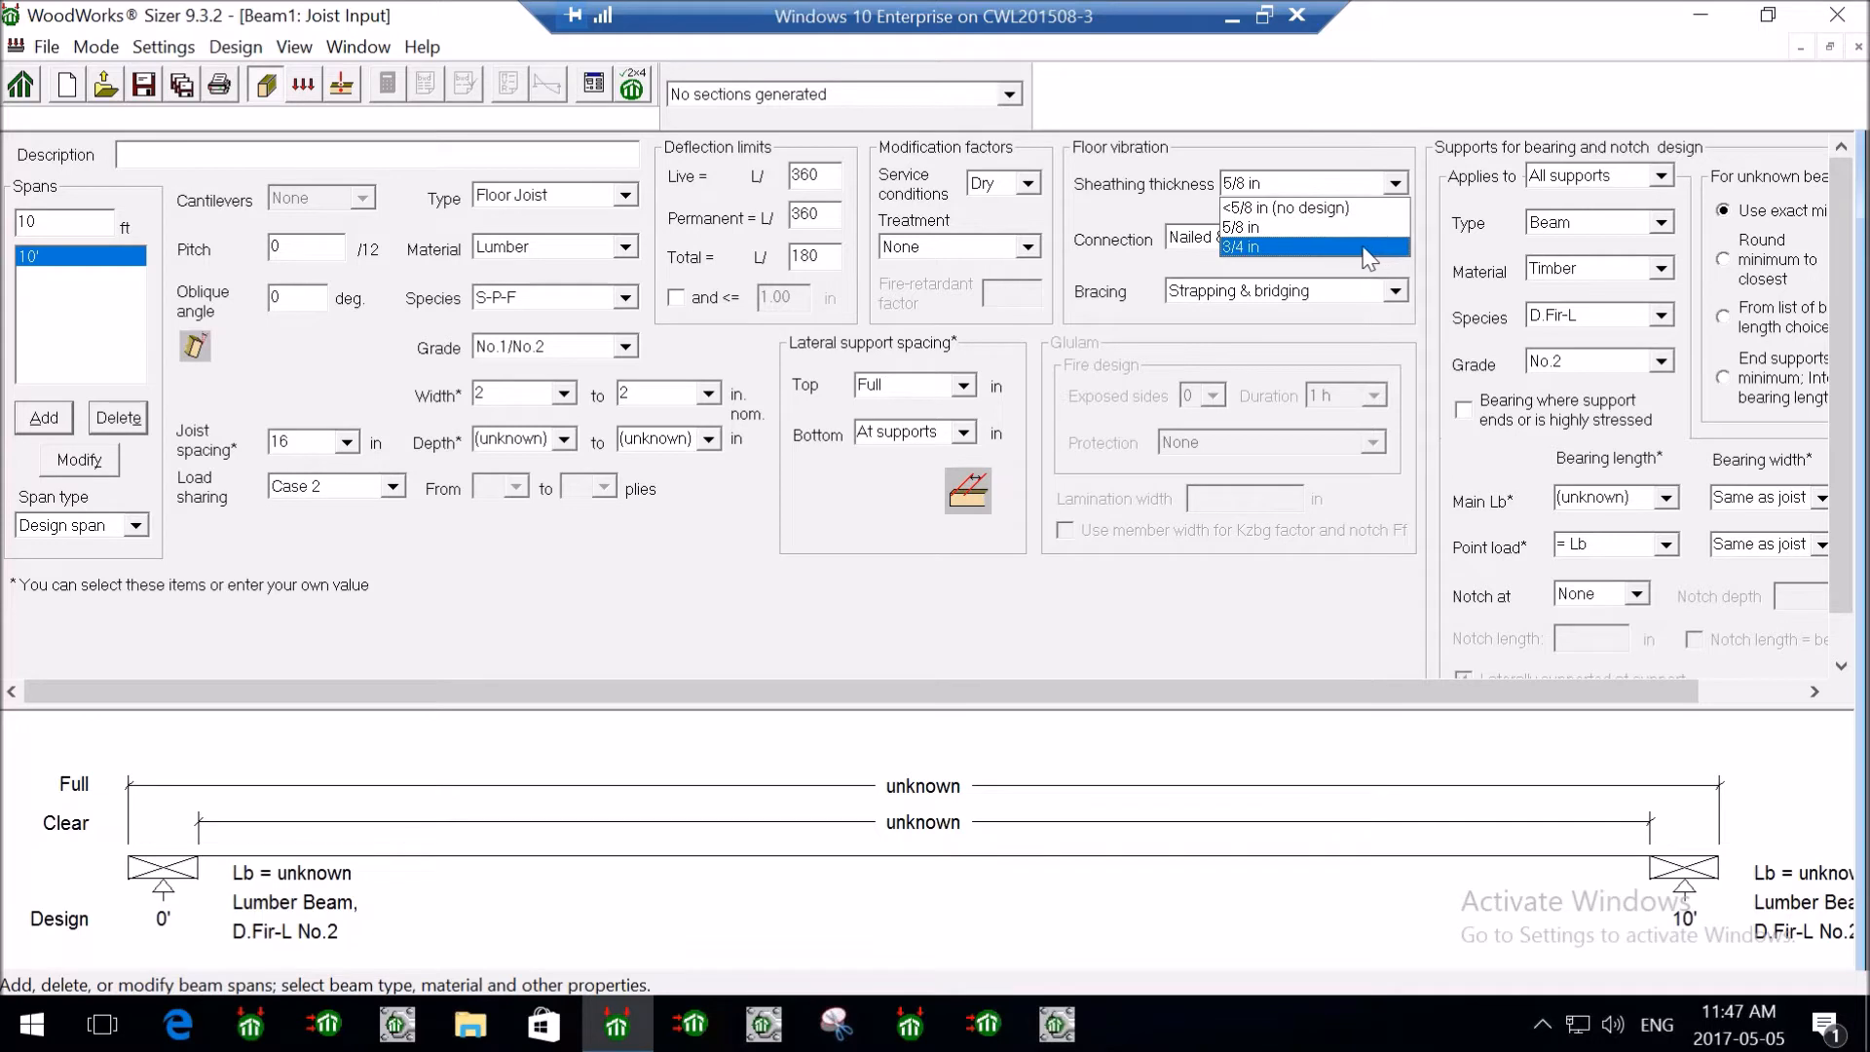
{"action": "left_click", "coordinate": [1367, 247]}
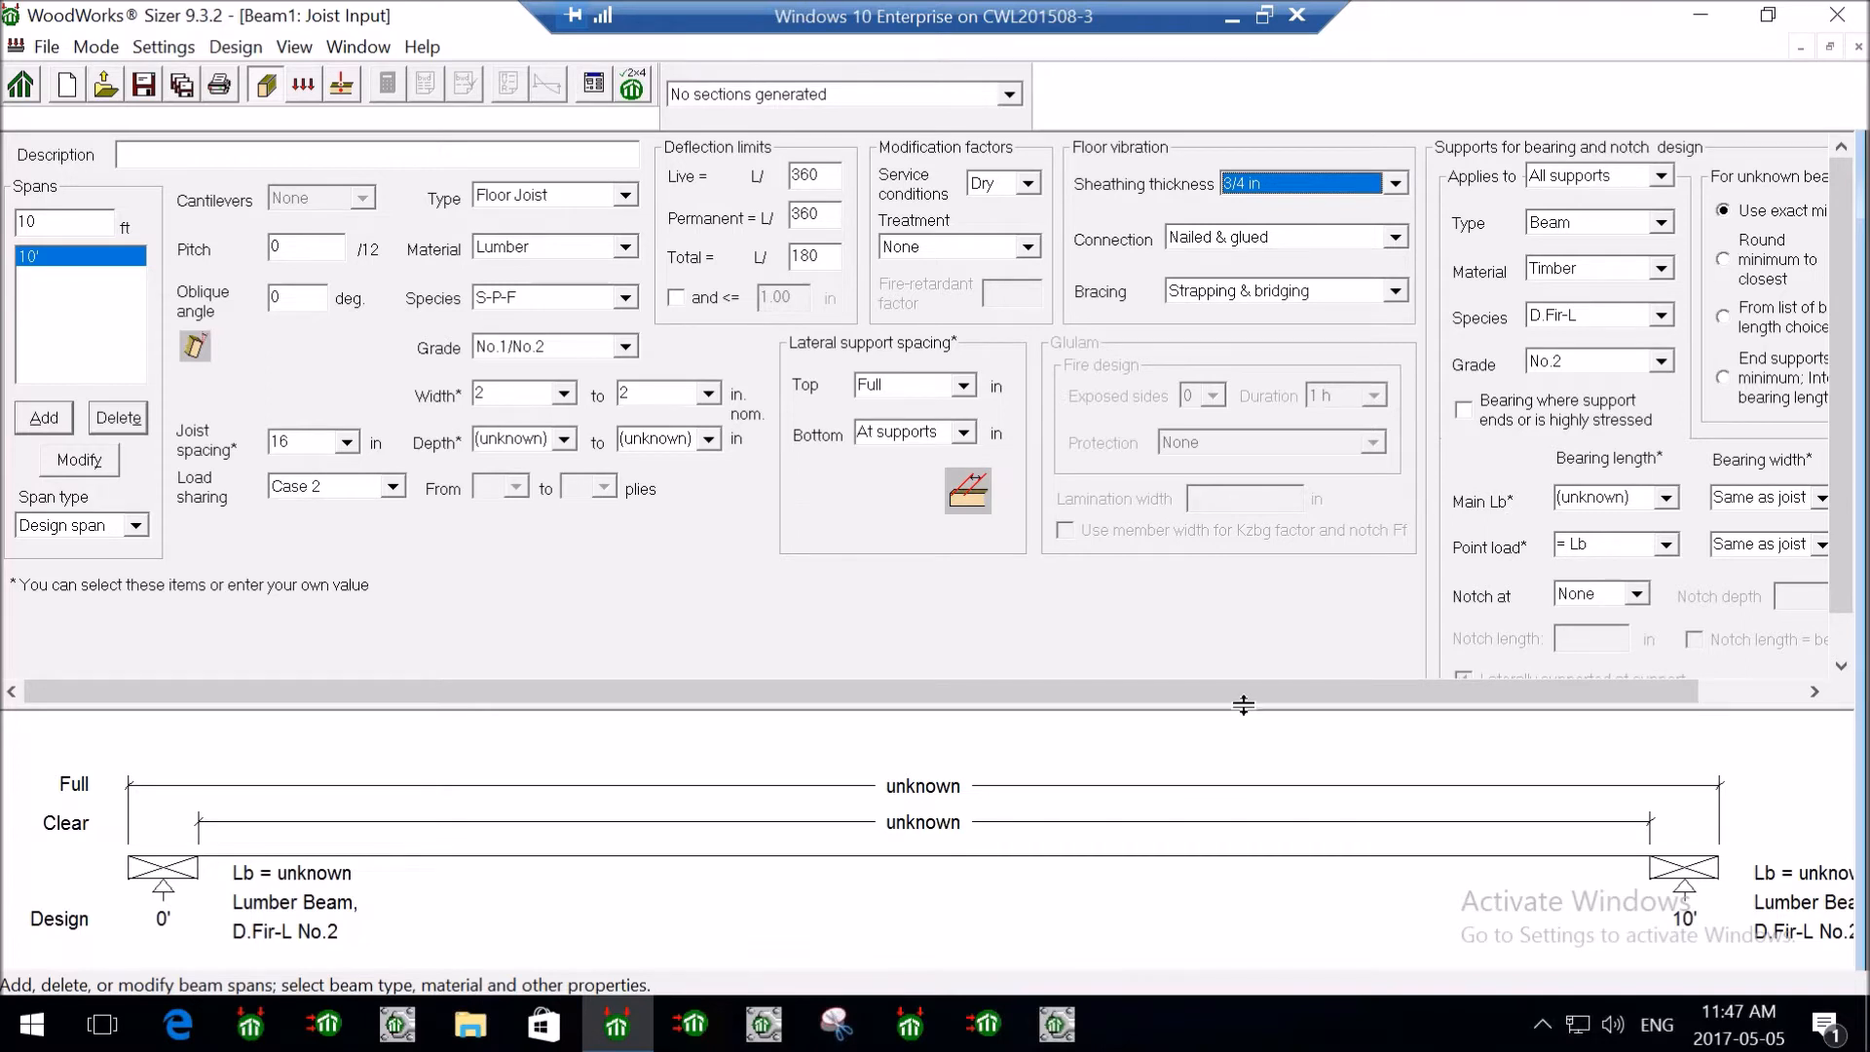
{"action": "left_click_drag", "start_coordinate": [1257, 693], "coordinate": [1329, 709]}
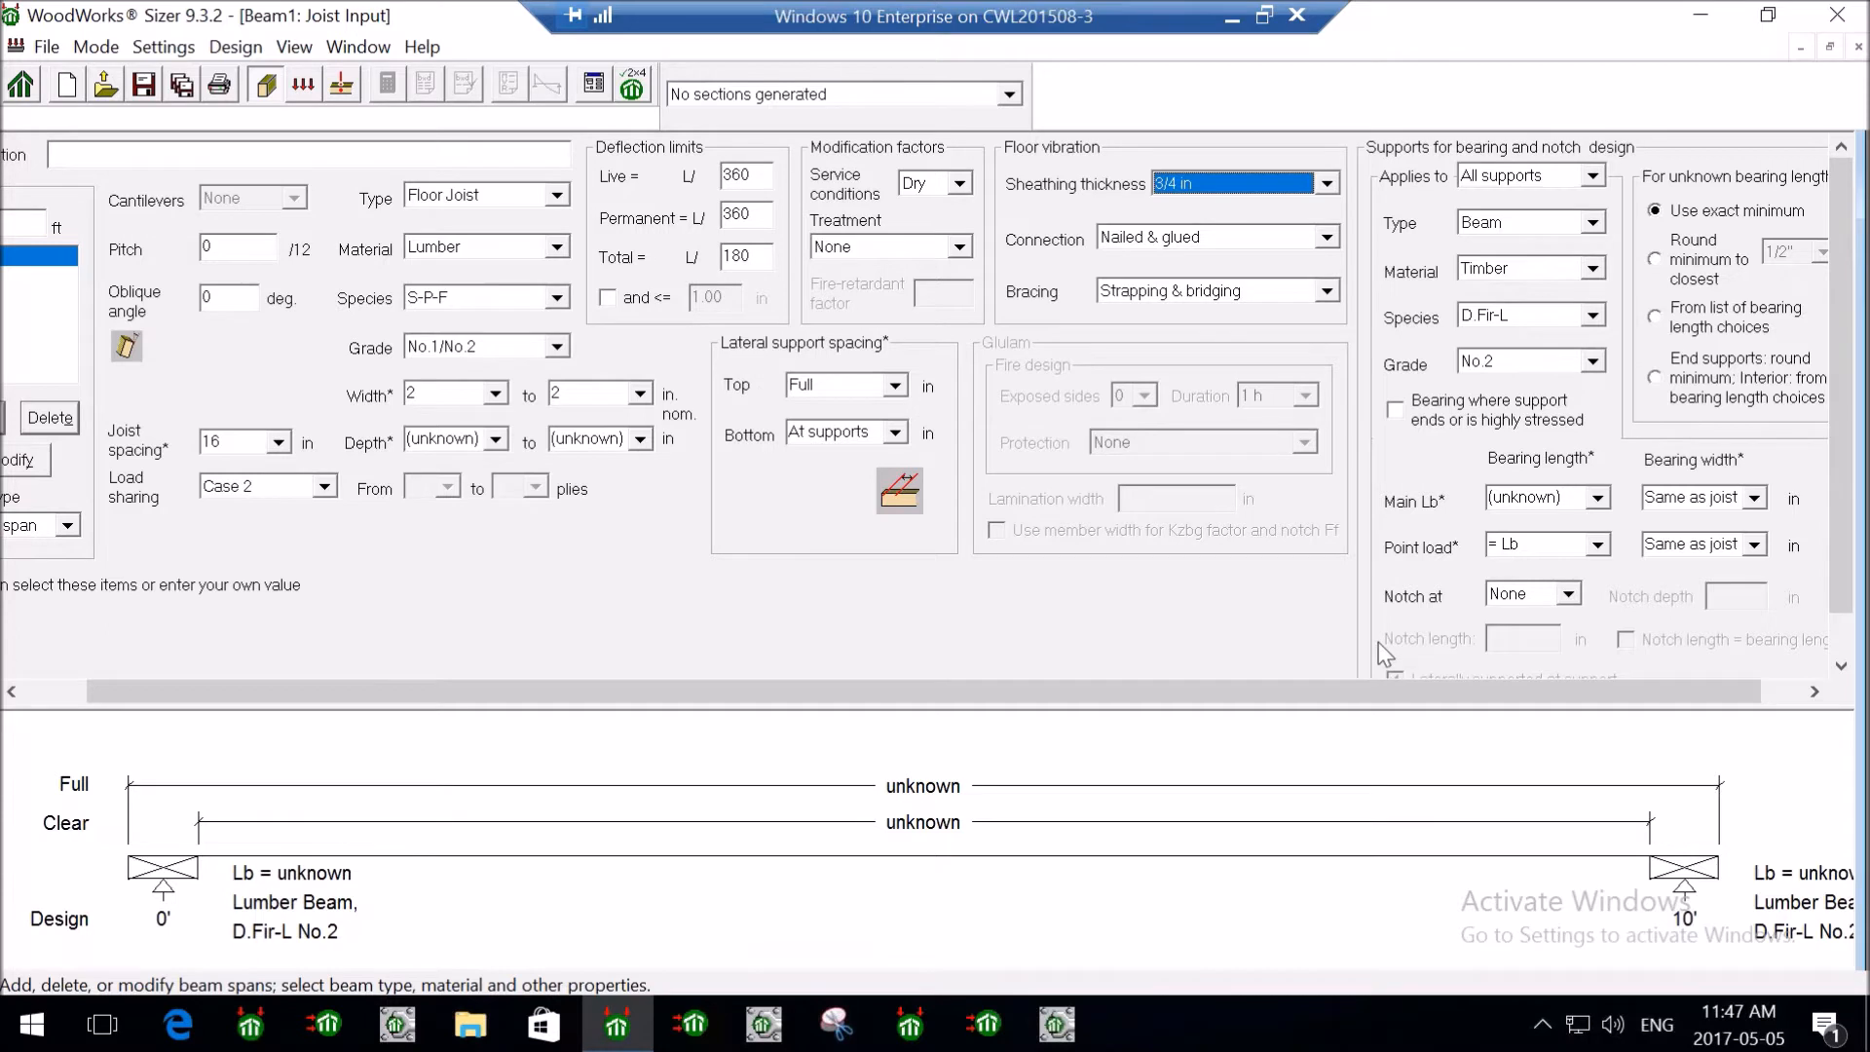
{"action": "left_click_drag", "start_coordinate": [1377, 686], "coordinate": [1531, 686]}
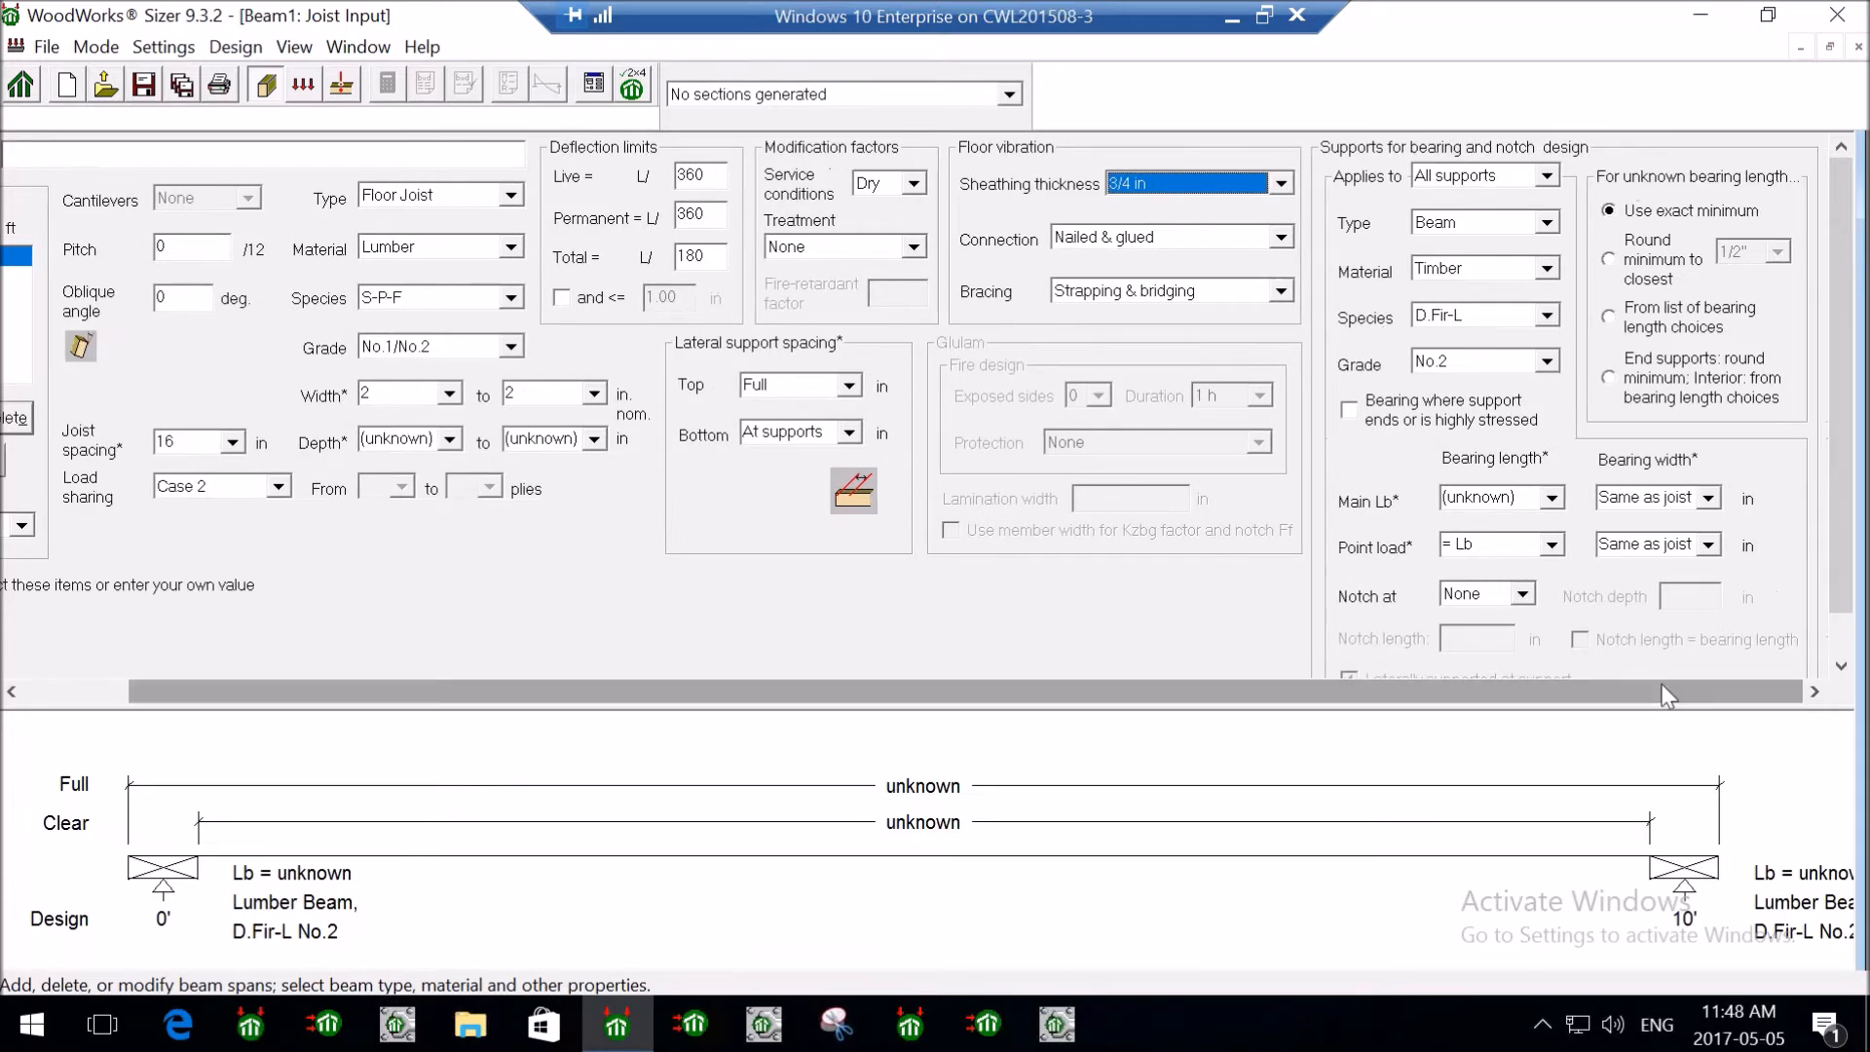
- Make the supports Wall type in S-P-F lumber
{"action": "left_click", "coordinate": [1556, 230]}
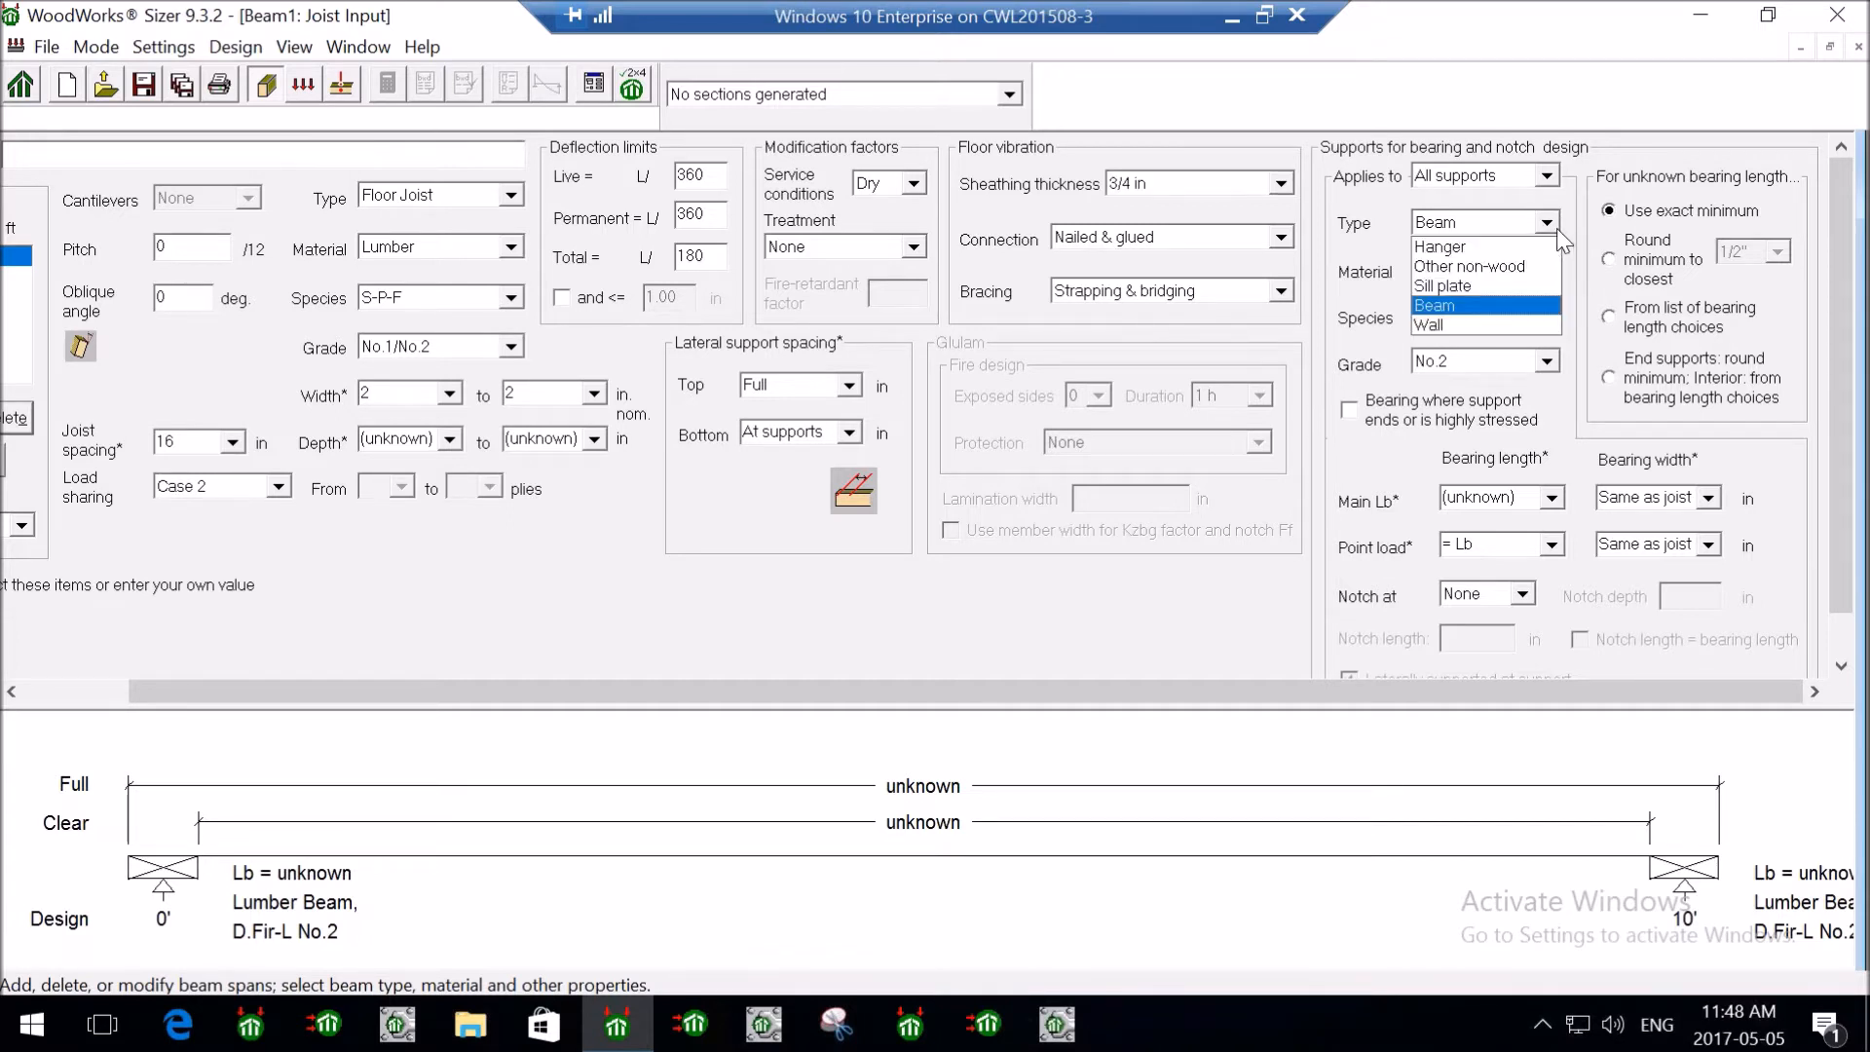
{"action": "left_click", "coordinate": [1460, 320]}
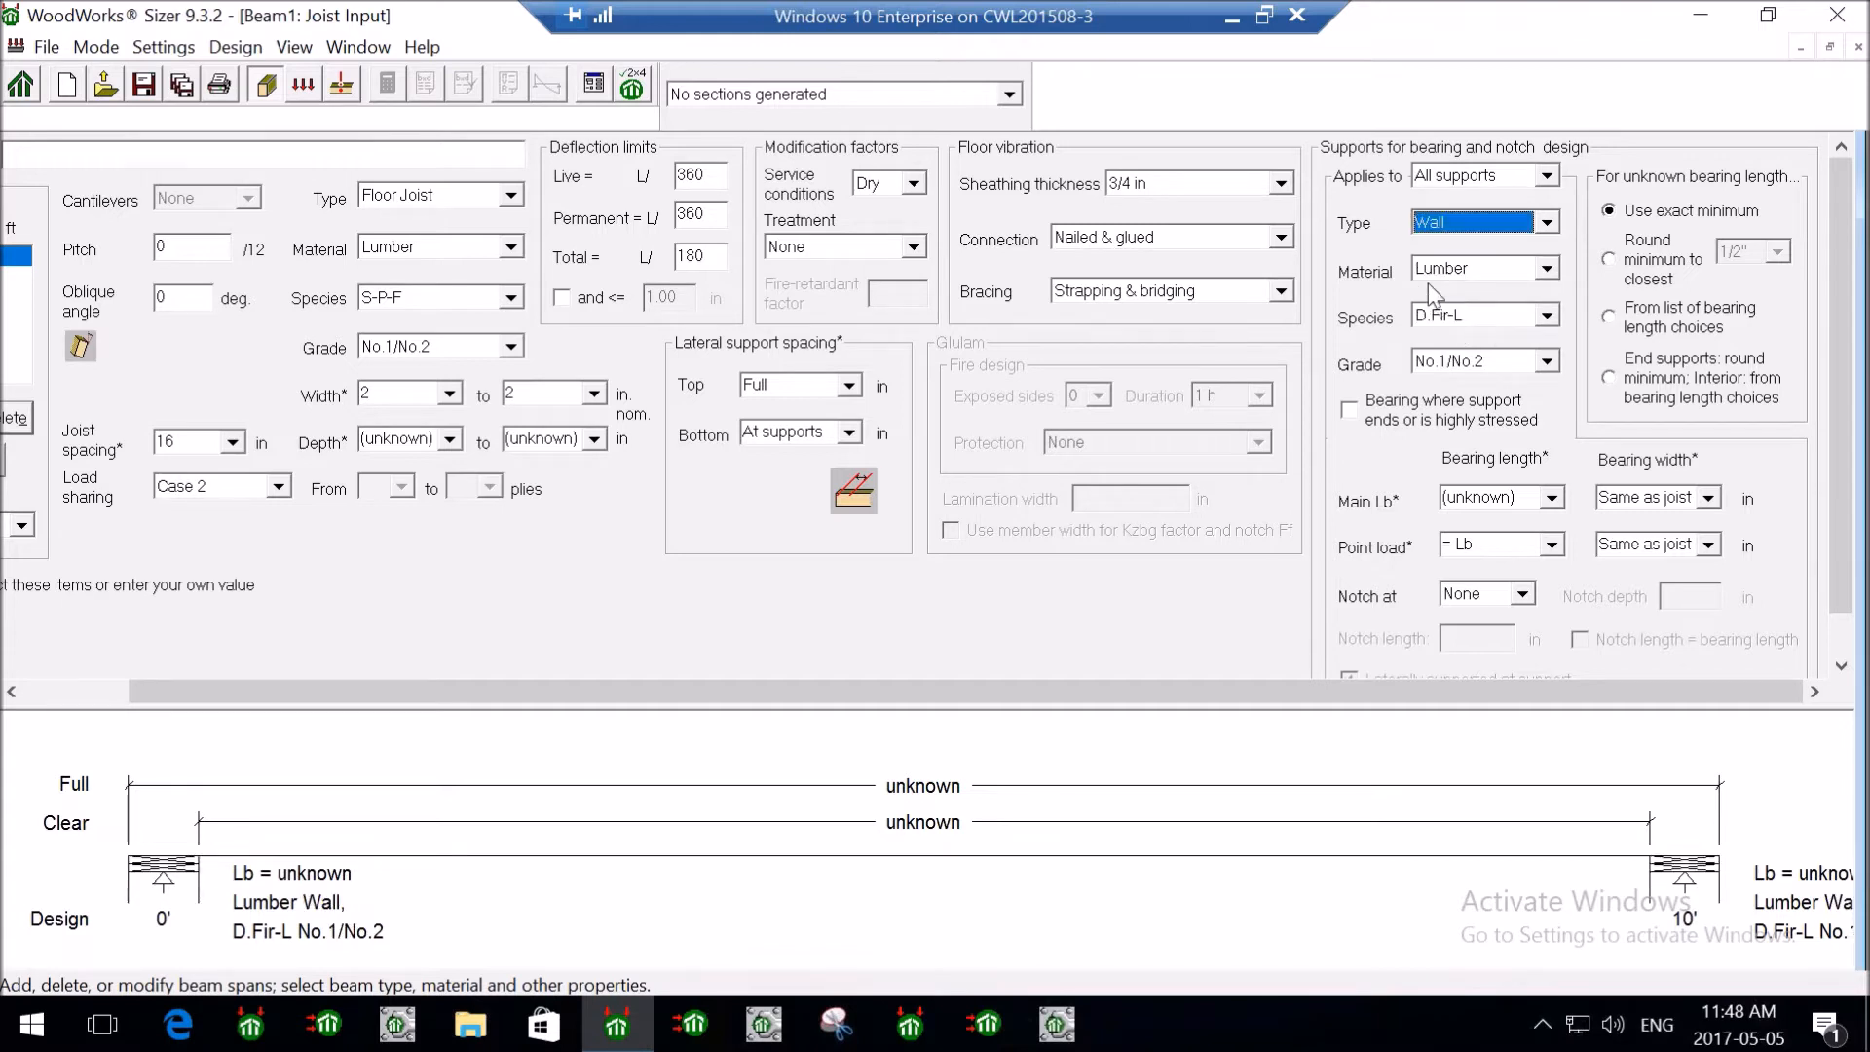
{"action": "left_click", "coordinate": [1477, 320]}
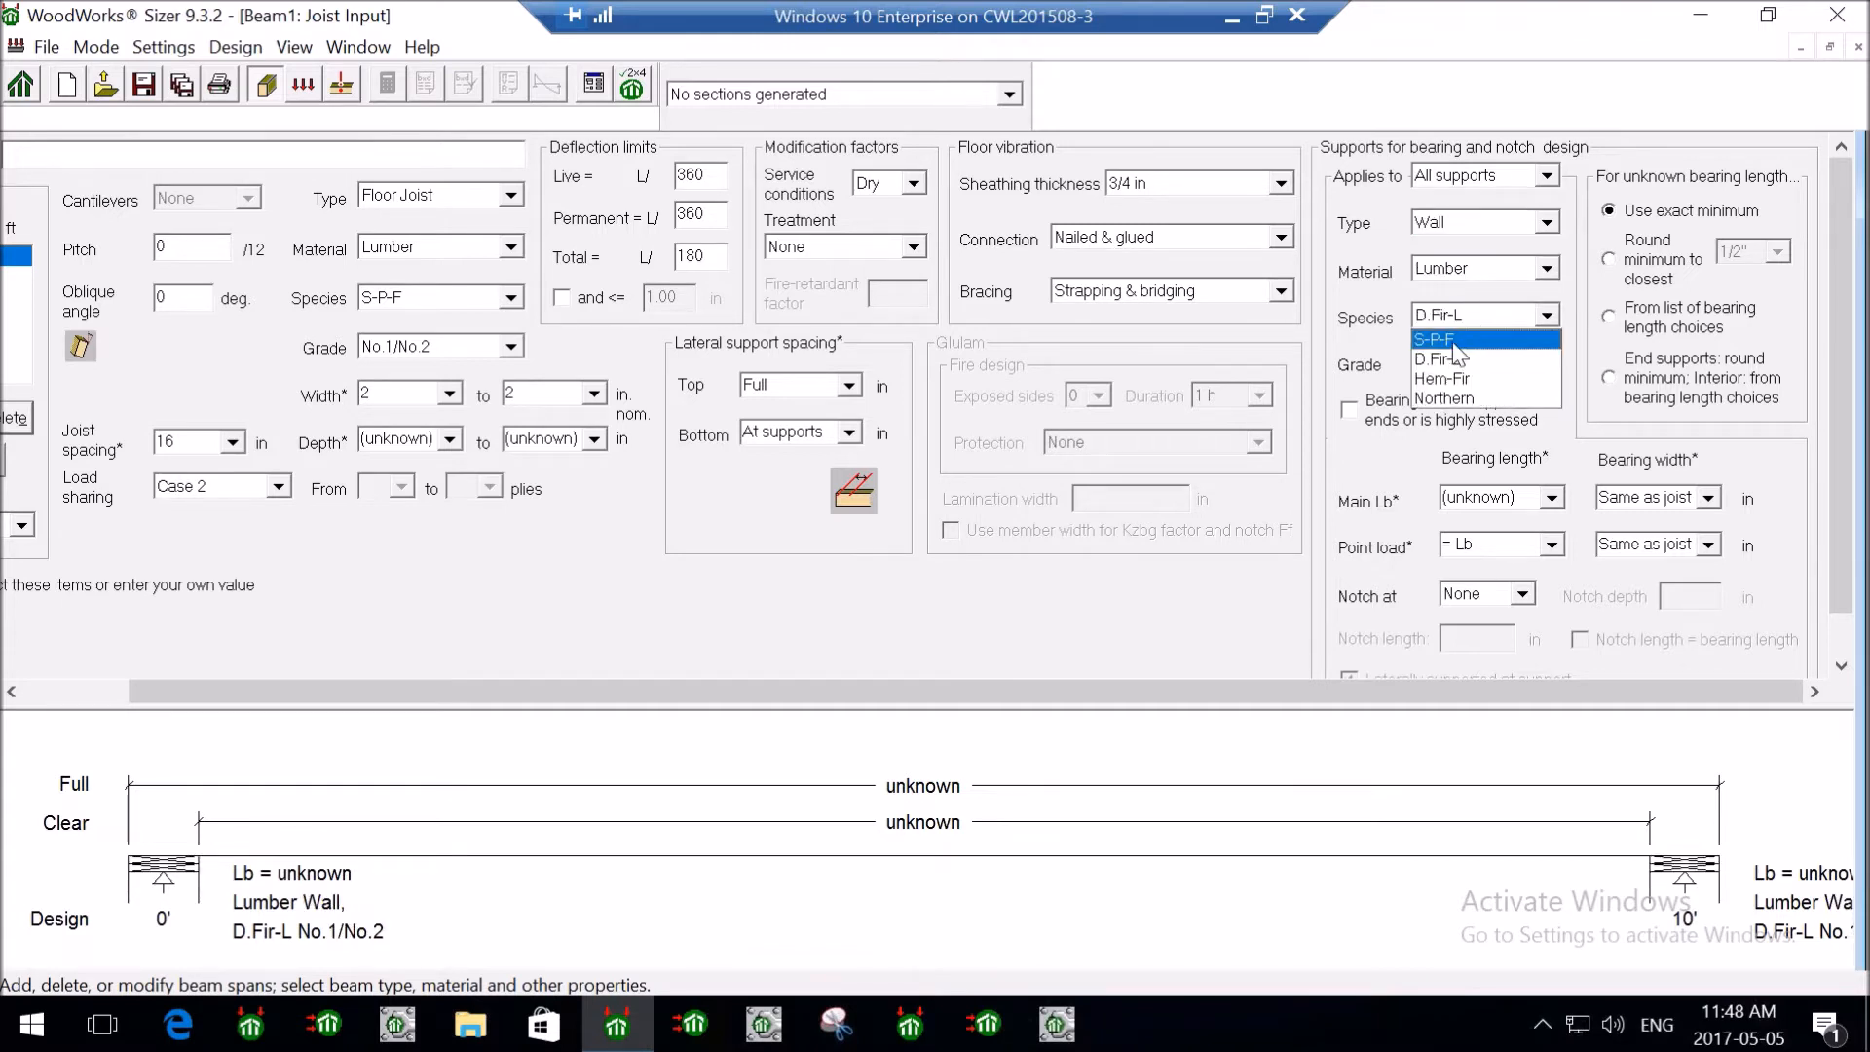
{"action": "left_click", "coordinate": [1478, 355]}
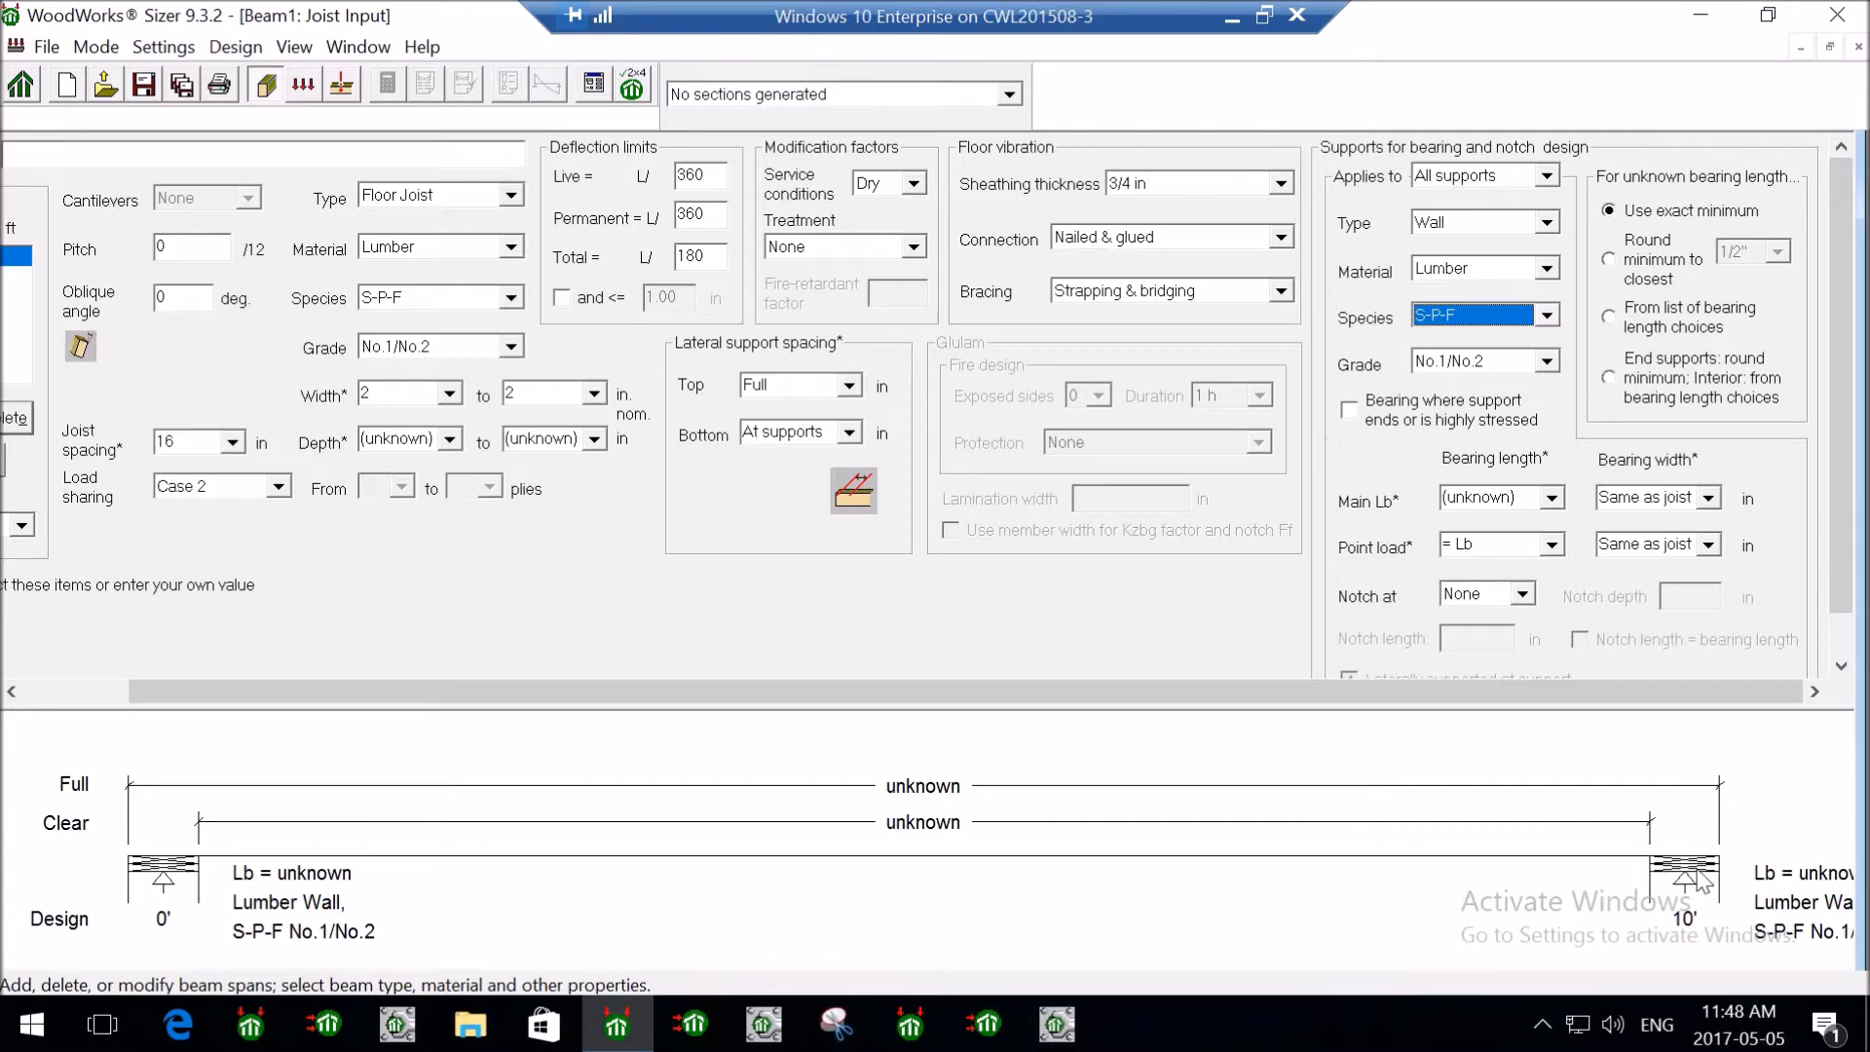
- Set the main bearing length to 3-1/2 in with no notch, then scroll back left
{"action": "left_click", "coordinate": [1500, 500]}
{"action": "left_click", "coordinate": [1552, 499]}
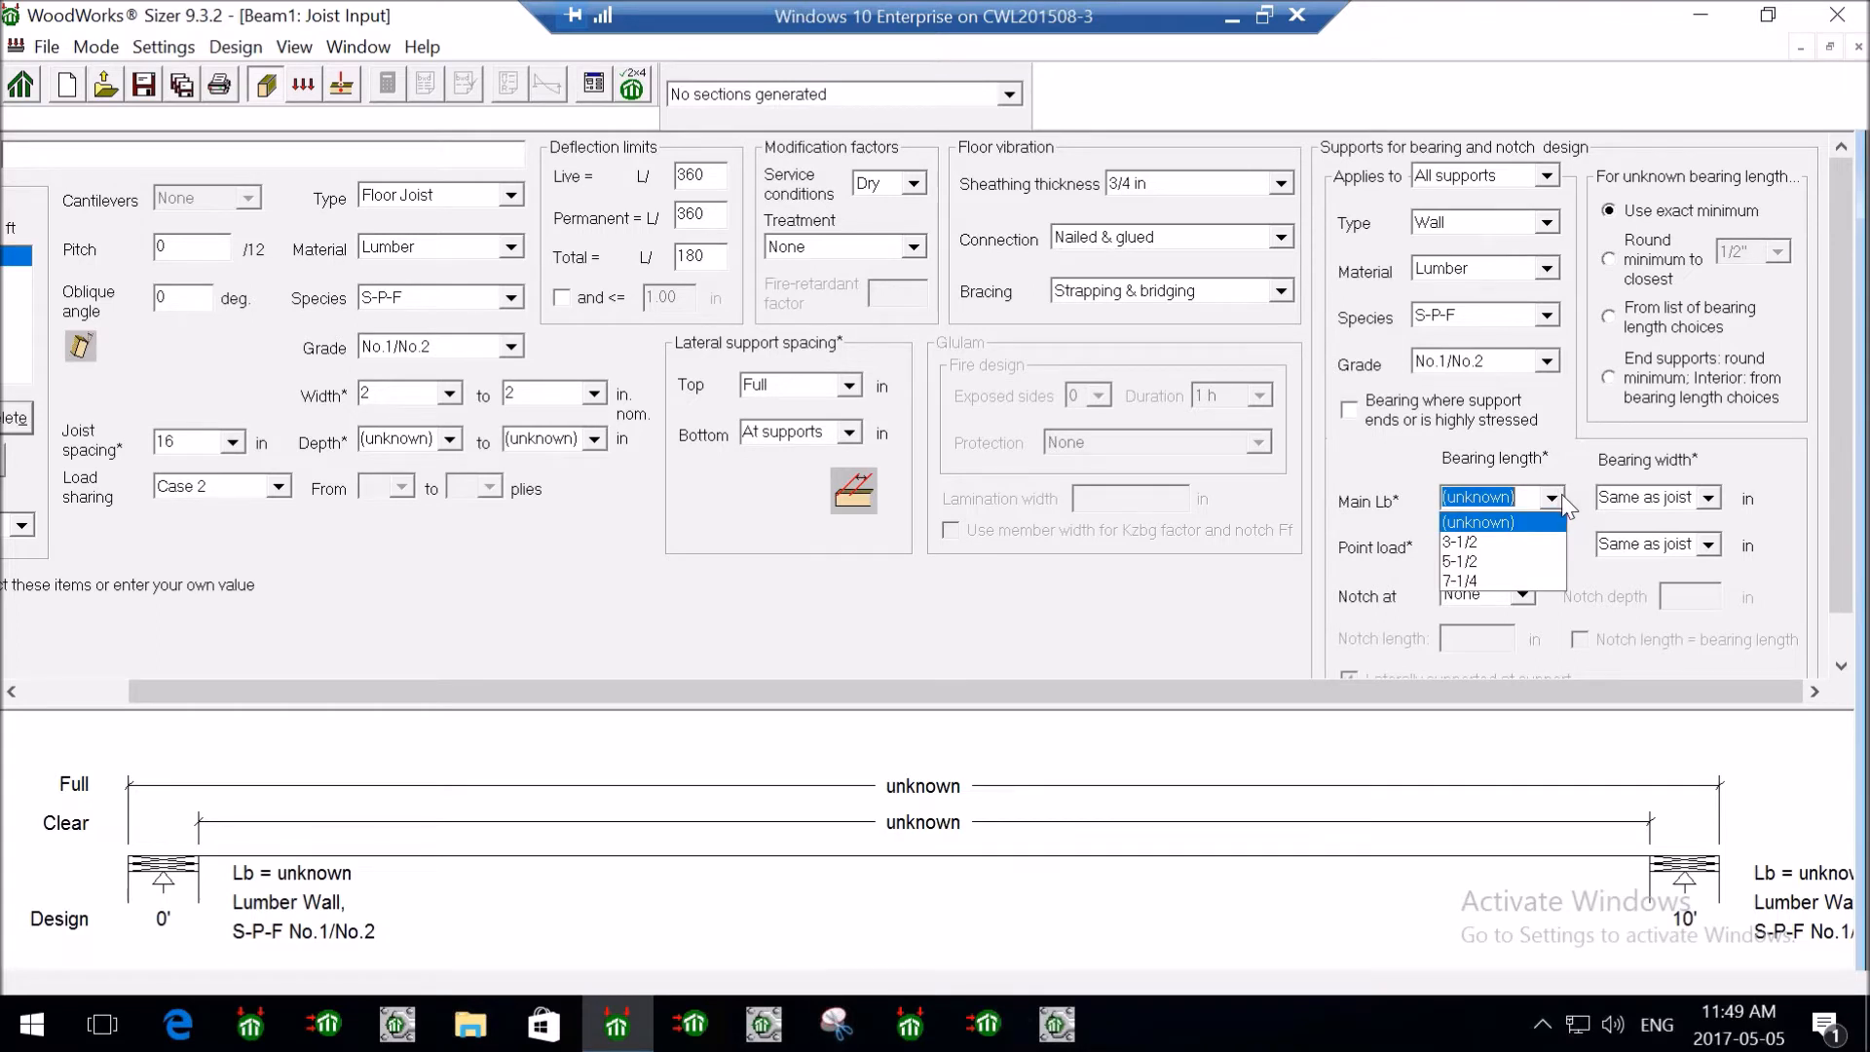
{"action": "left_click", "coordinate": [1546, 542]}
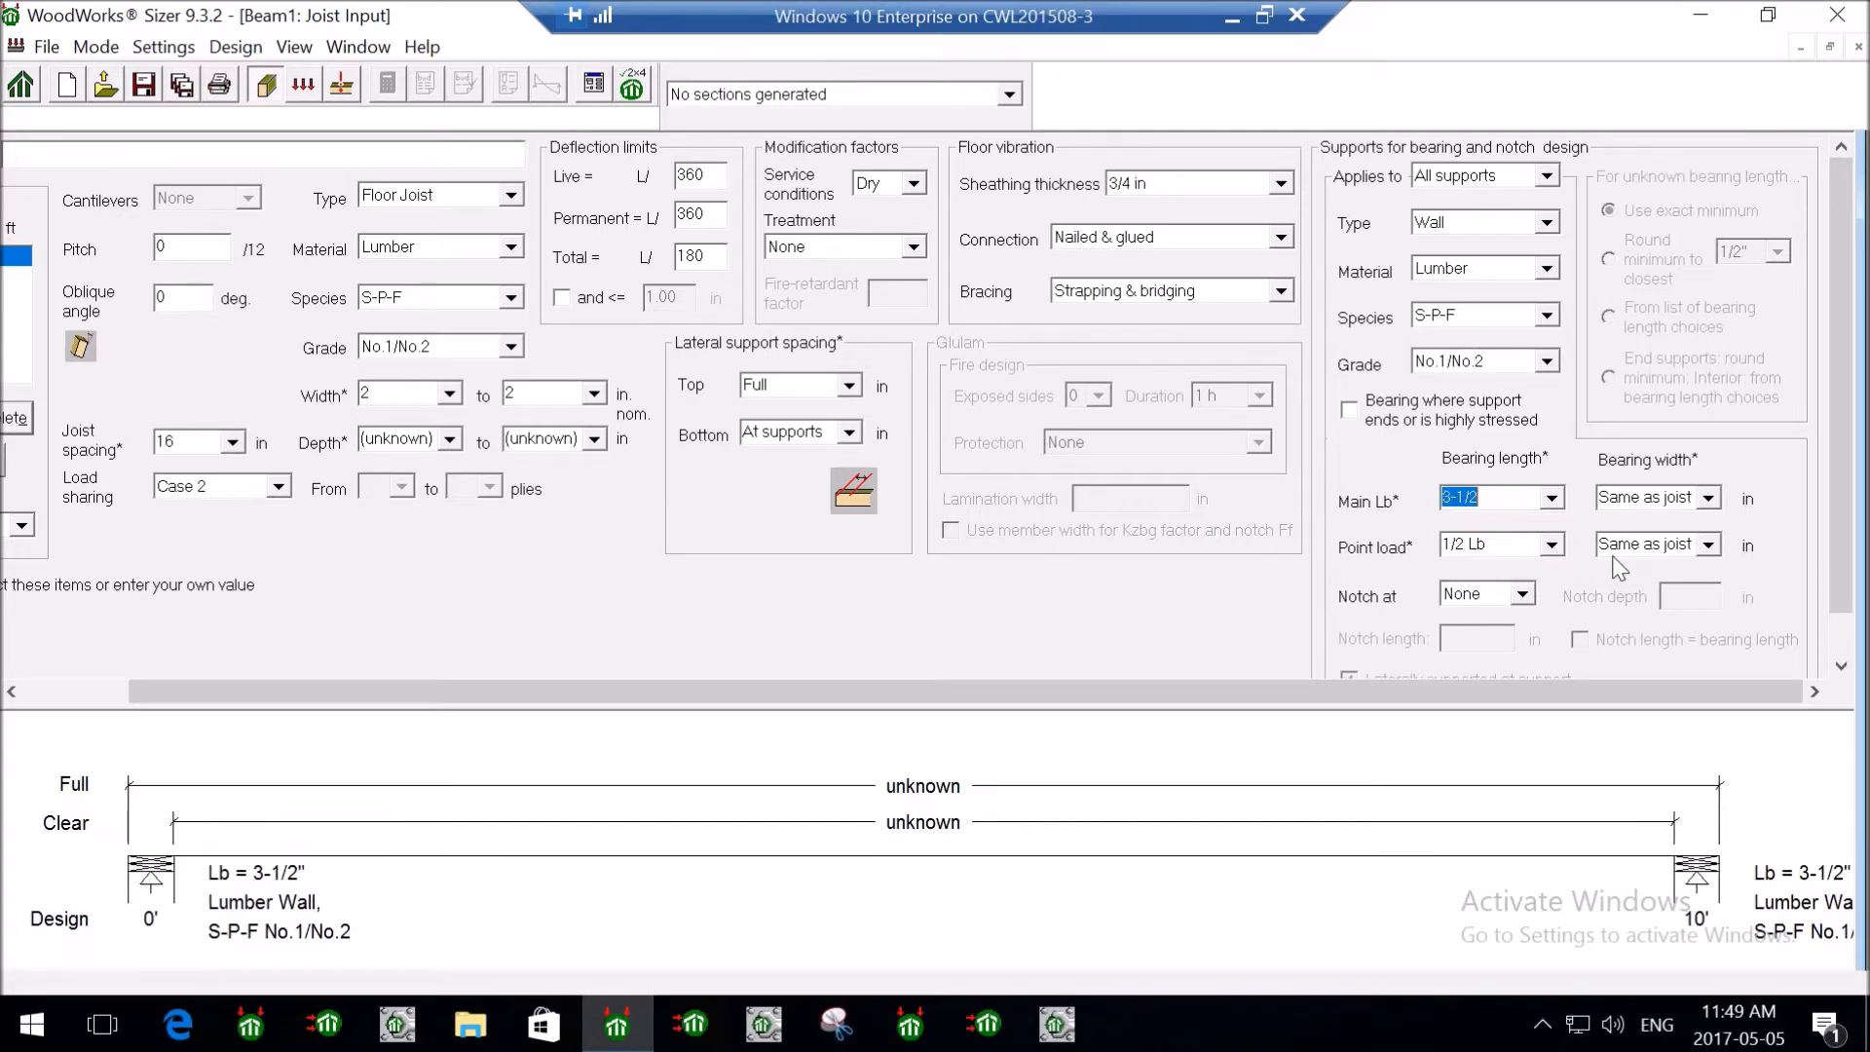
{"action": "scroll", "coordinate": [1843, 501], "scroll_direction": "down", "scroll_amount": 2}
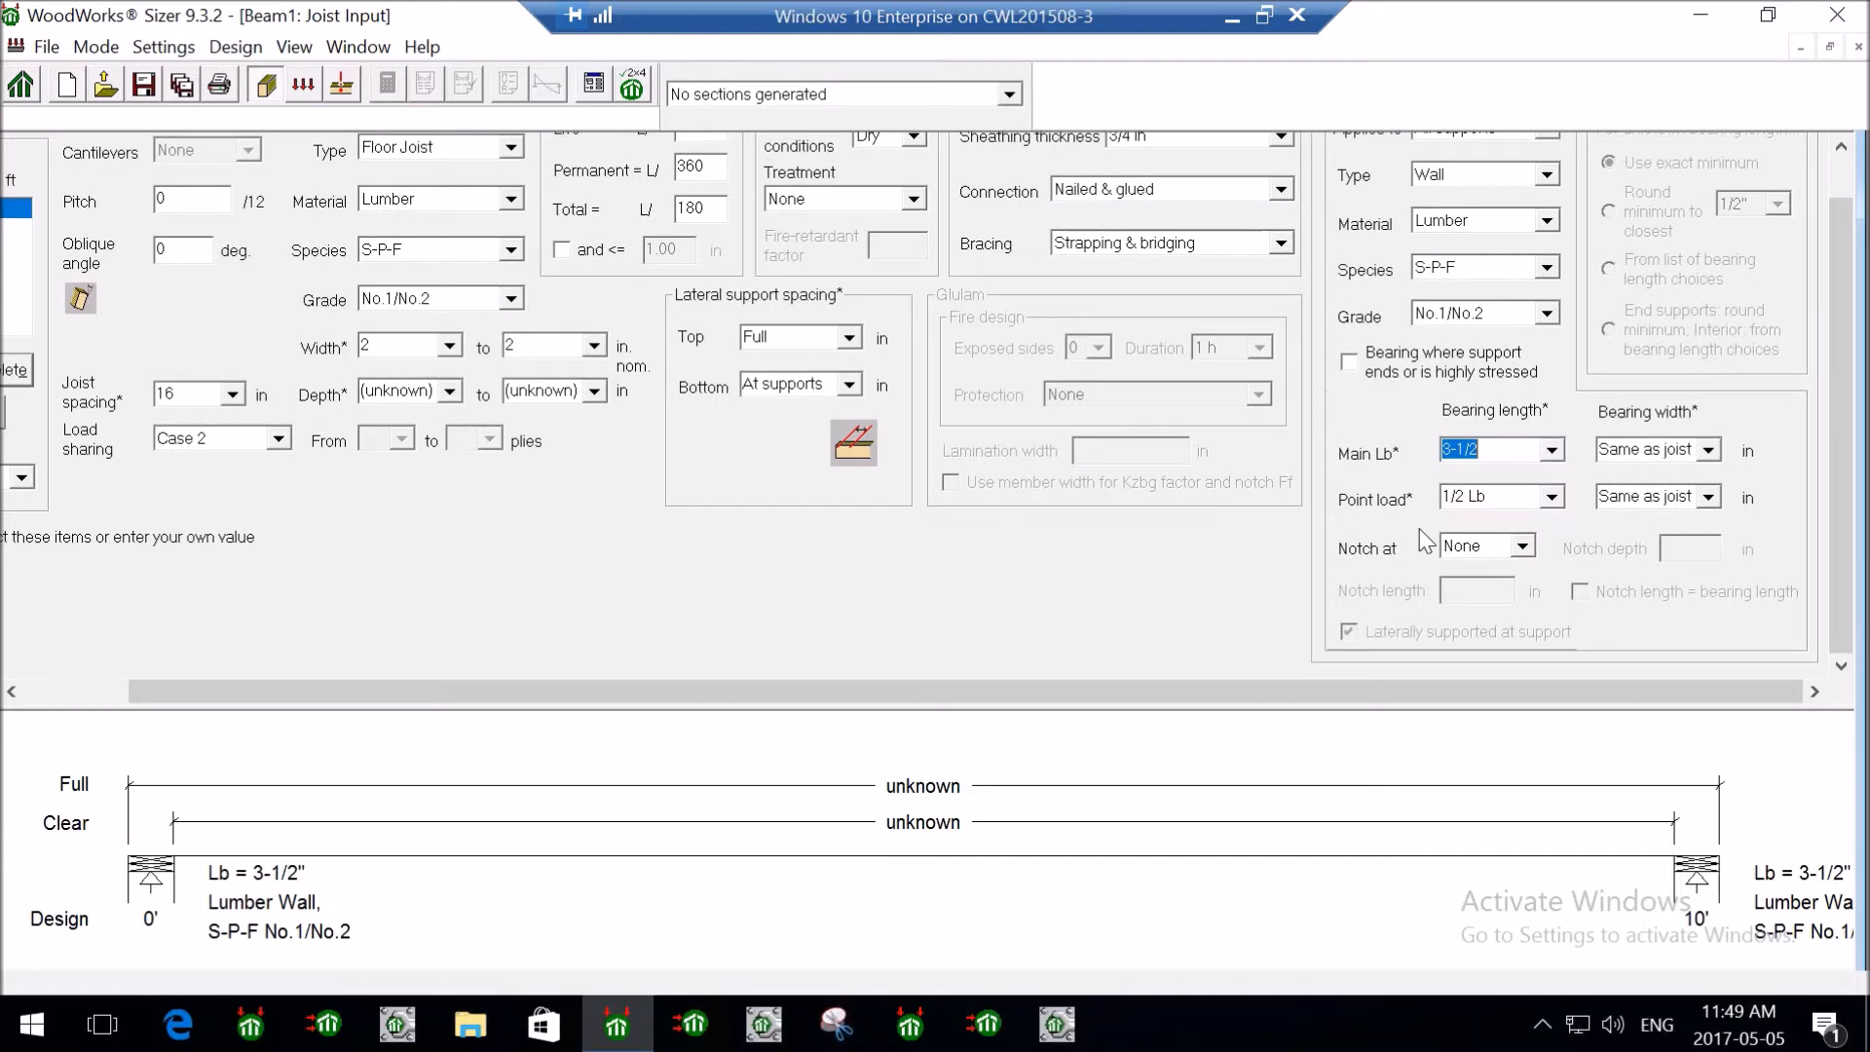
{"action": "left_click", "coordinate": [1522, 547]}
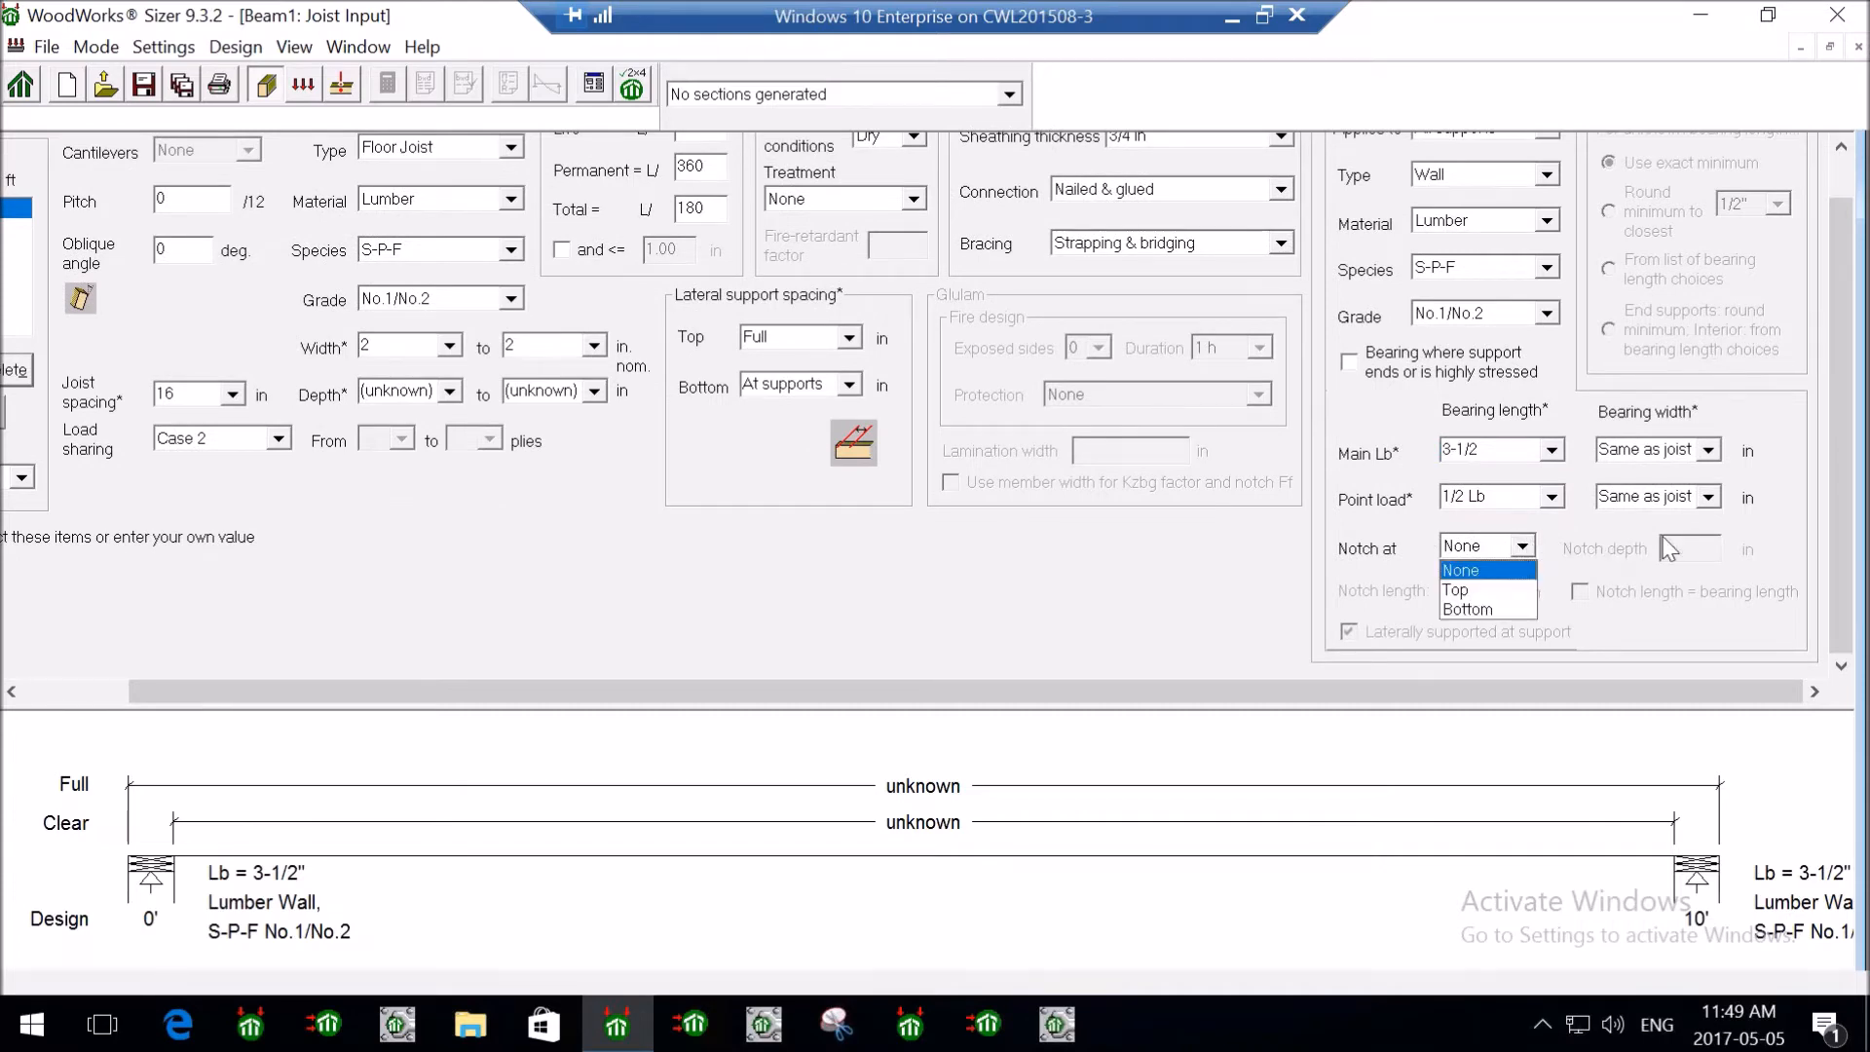
{"action": "left_click", "coordinate": [1848, 478]}
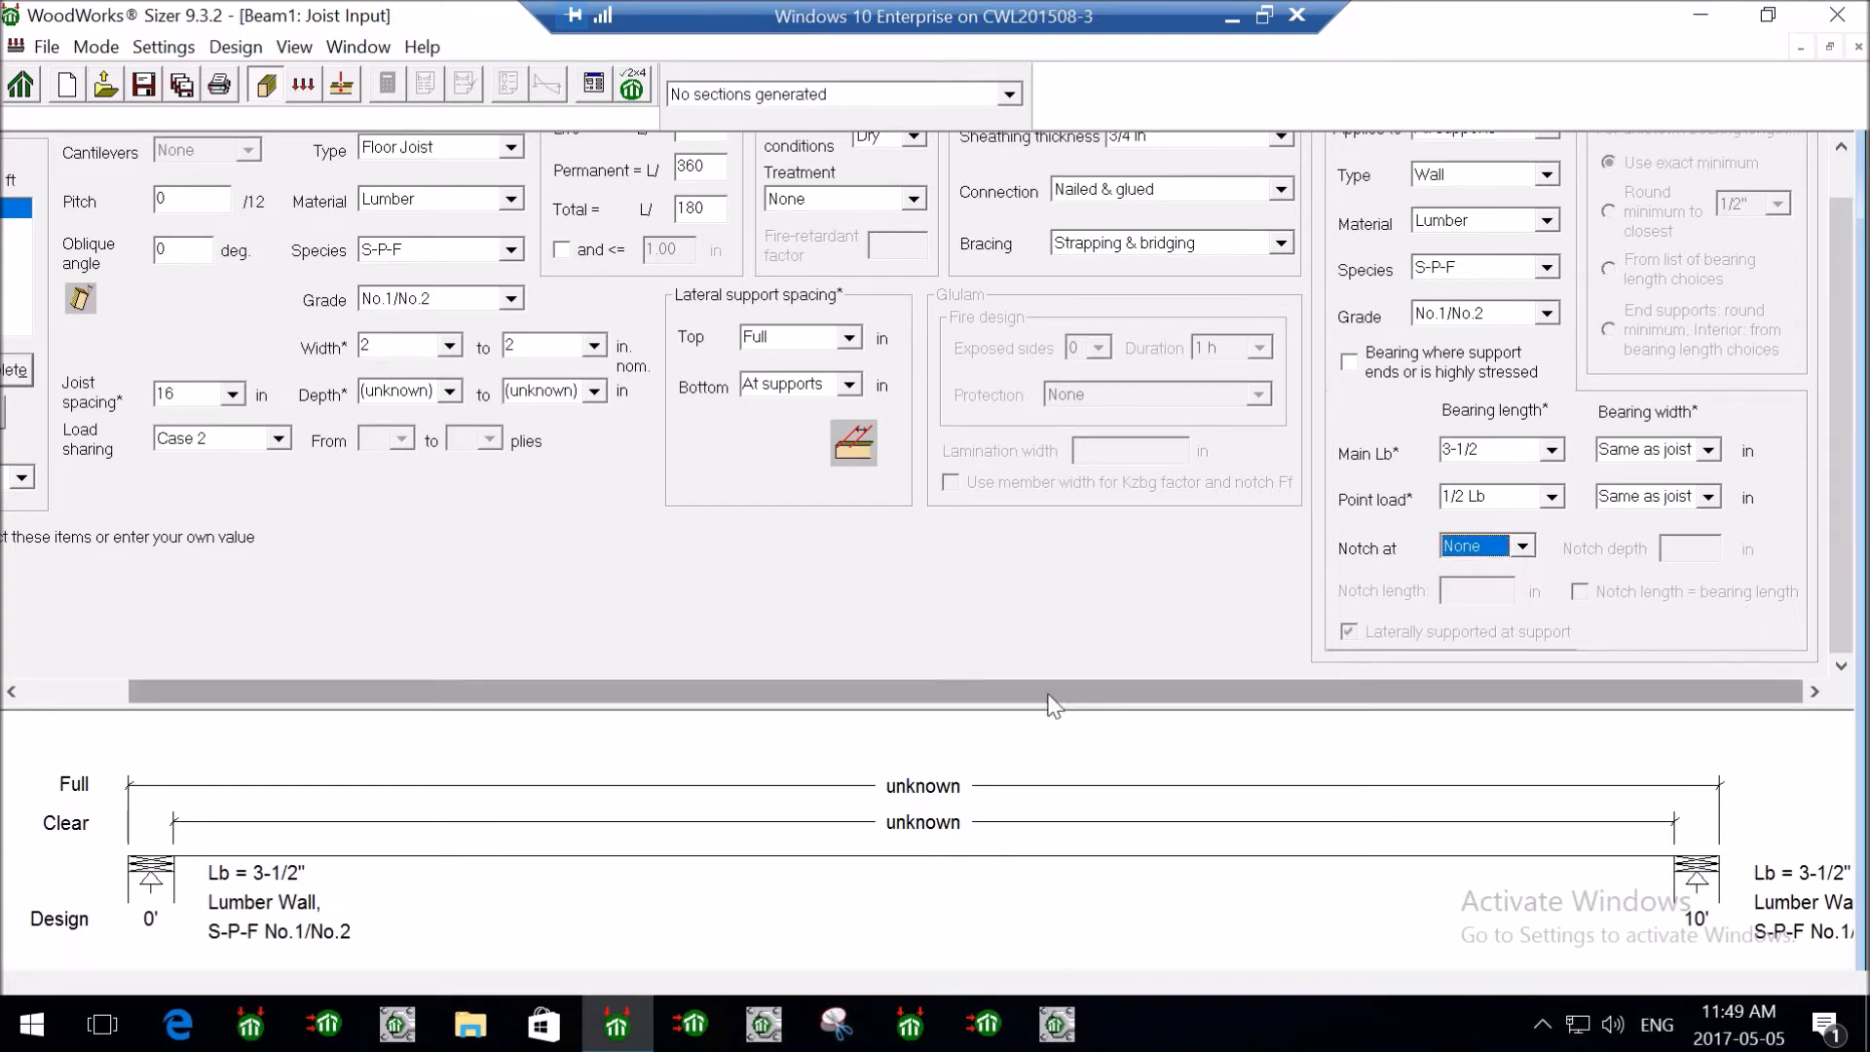
{"action": "left_click_drag", "start_coordinate": [1102, 689], "coordinate": [997, 690]}
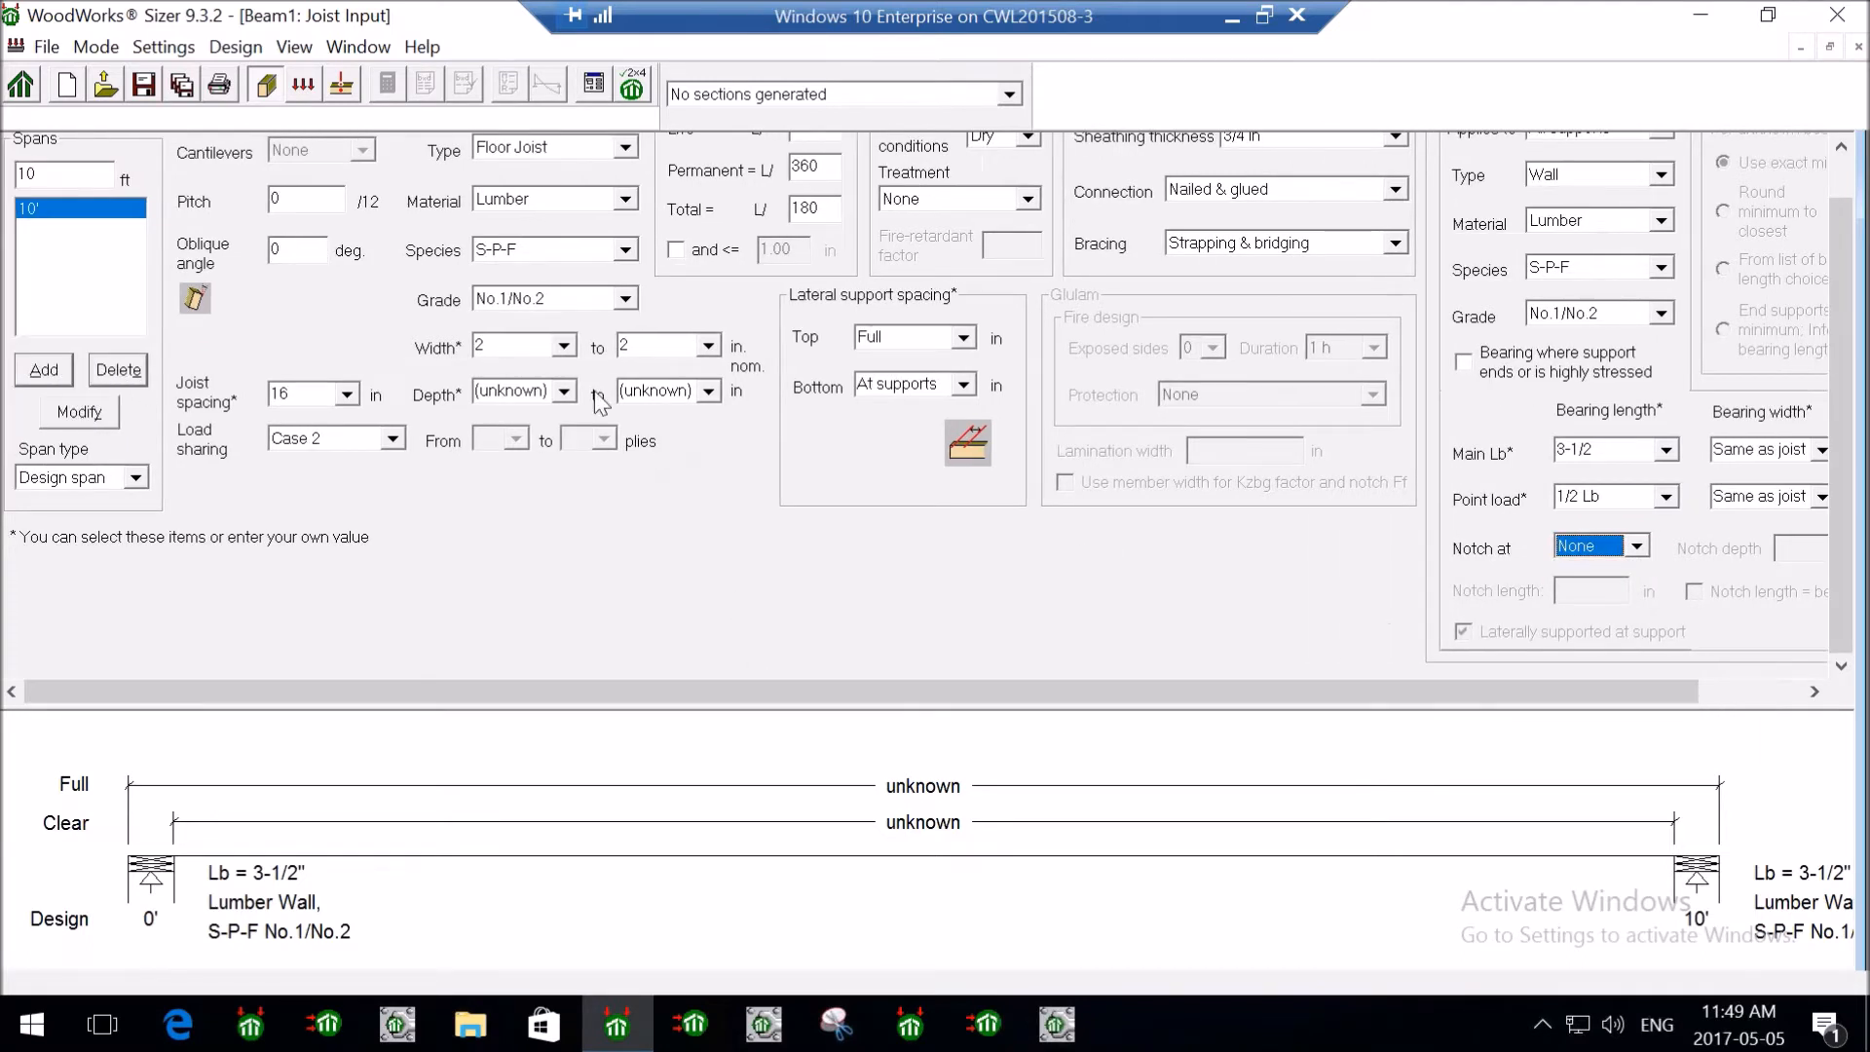
- Add a 10 psf dead load to the joist
{"action": "left_click", "coordinate": [305, 88]}
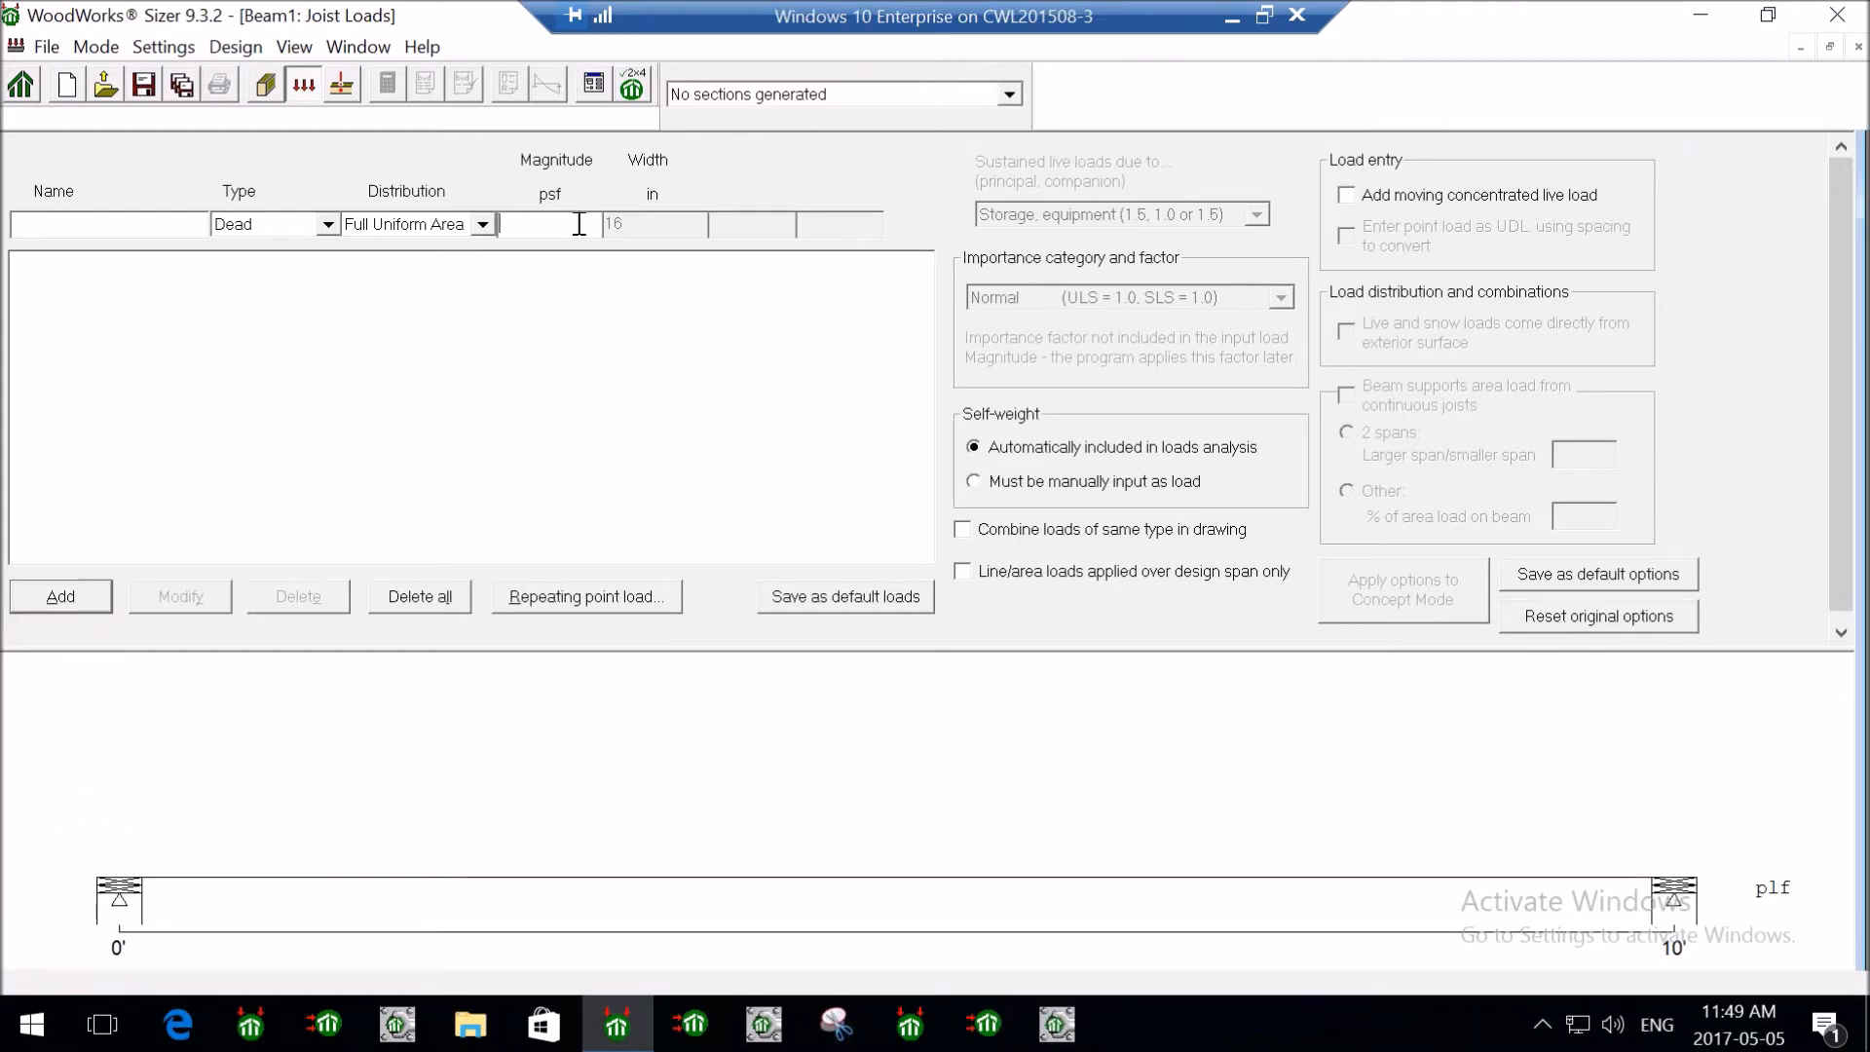
{"action": "type", "text": "10"}
{"action": "left_click", "coordinate": [62, 601]}
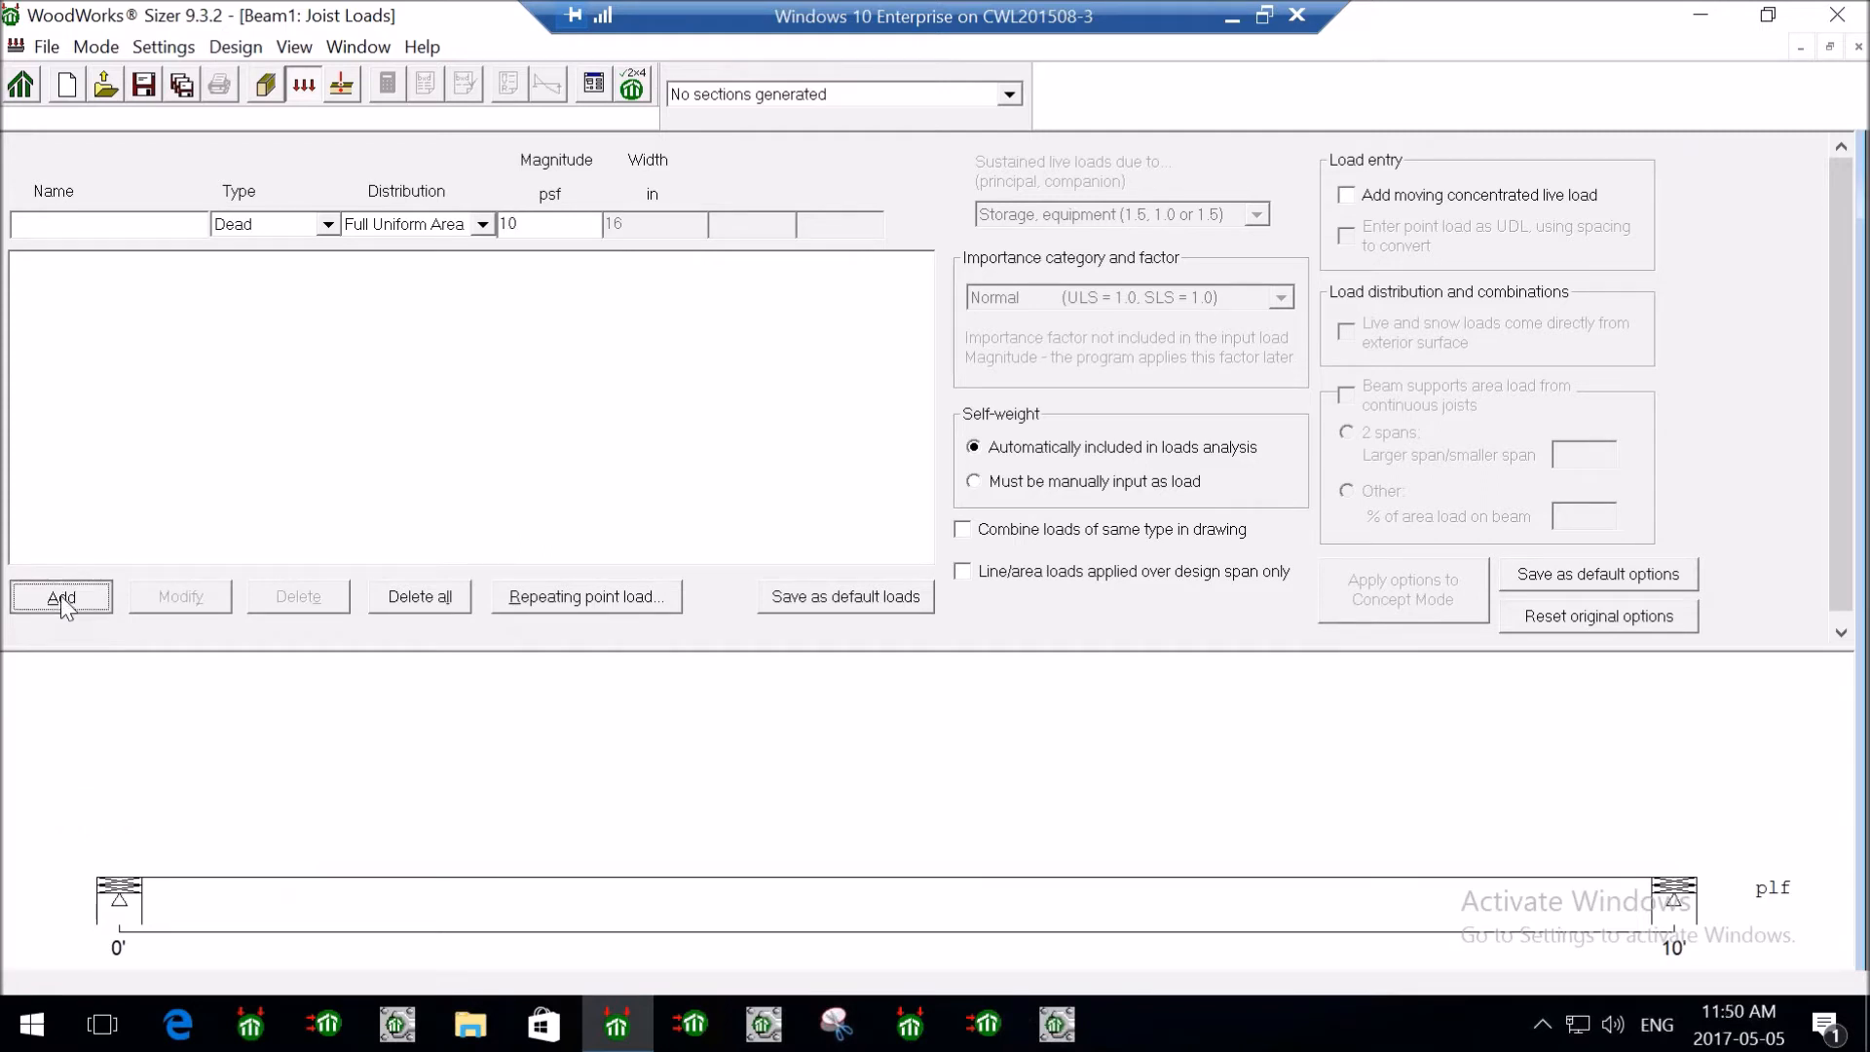
- Add a 40 psf live load with full uniform area distribution
{"action": "left_click", "coordinate": [329, 225]}
{"action": "left_click", "coordinate": [228, 268]}
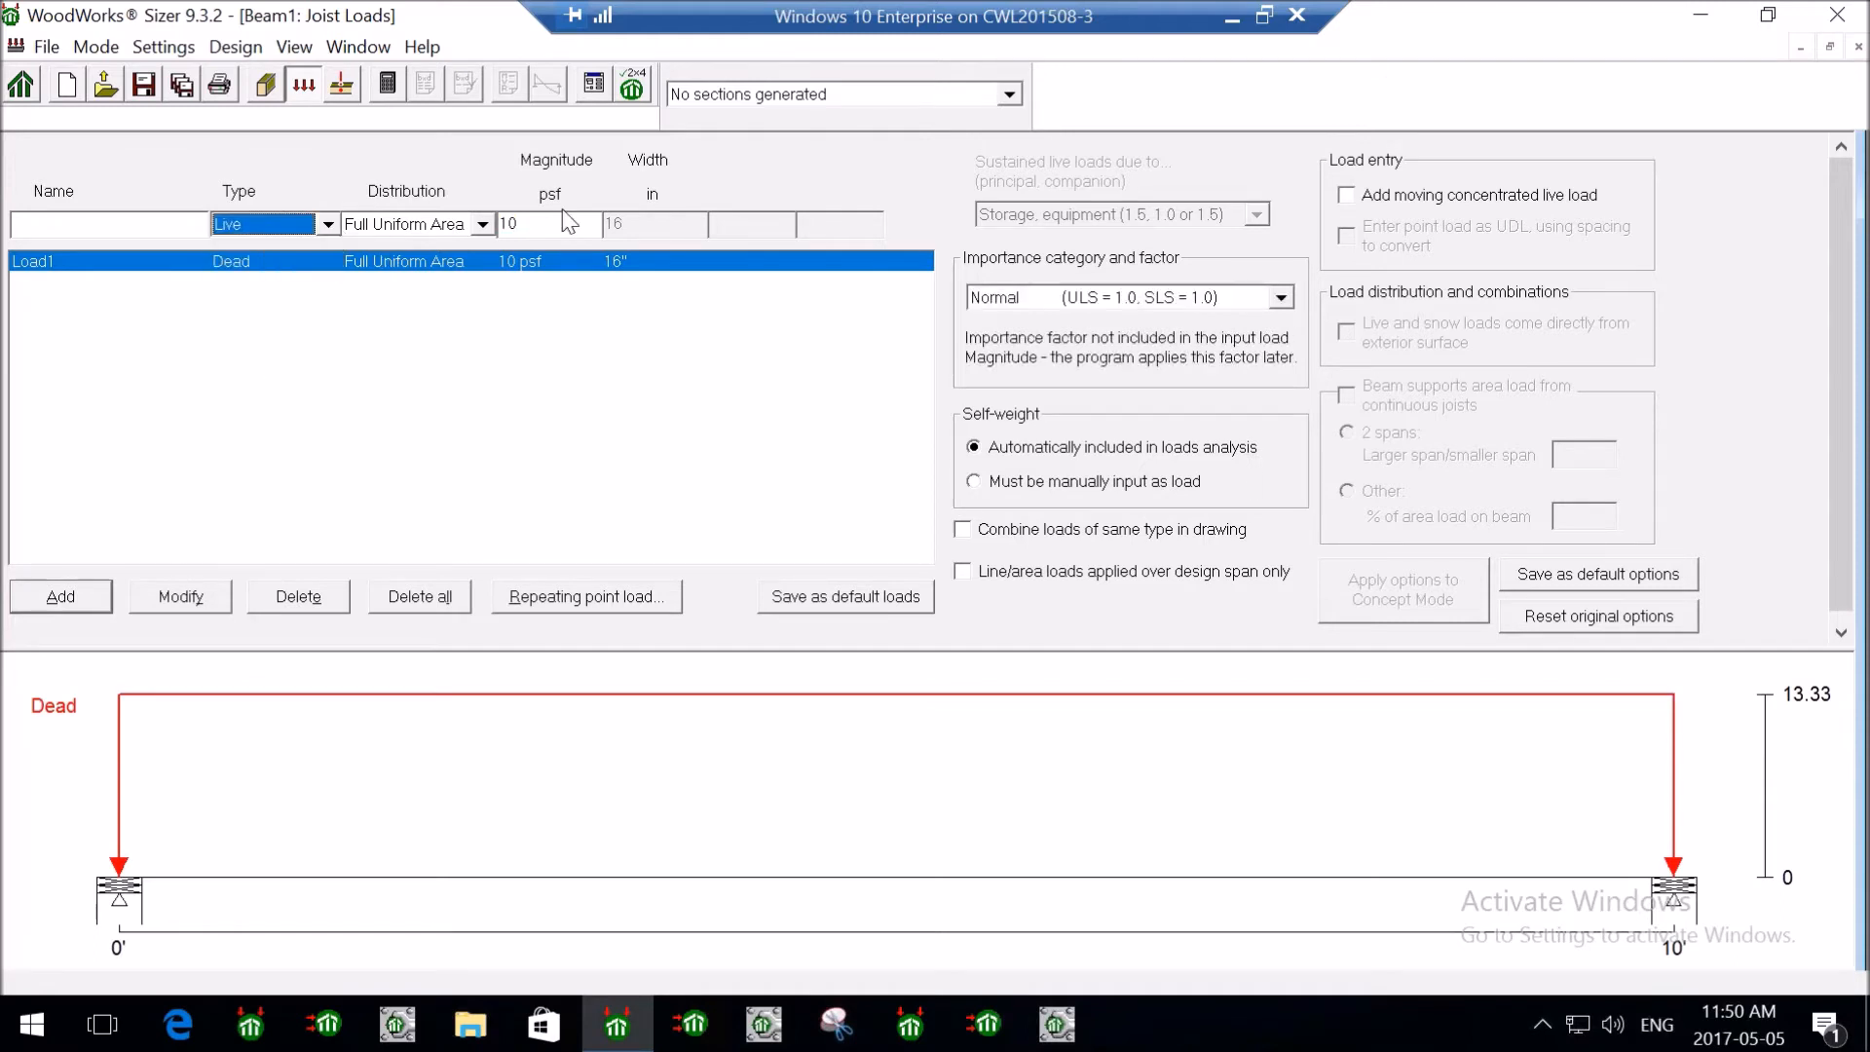
{"action": "double_click", "coordinate": [570, 223]}
{"action": "type", "text": "40"}
{"action": "left_click", "coordinate": [66, 596]}
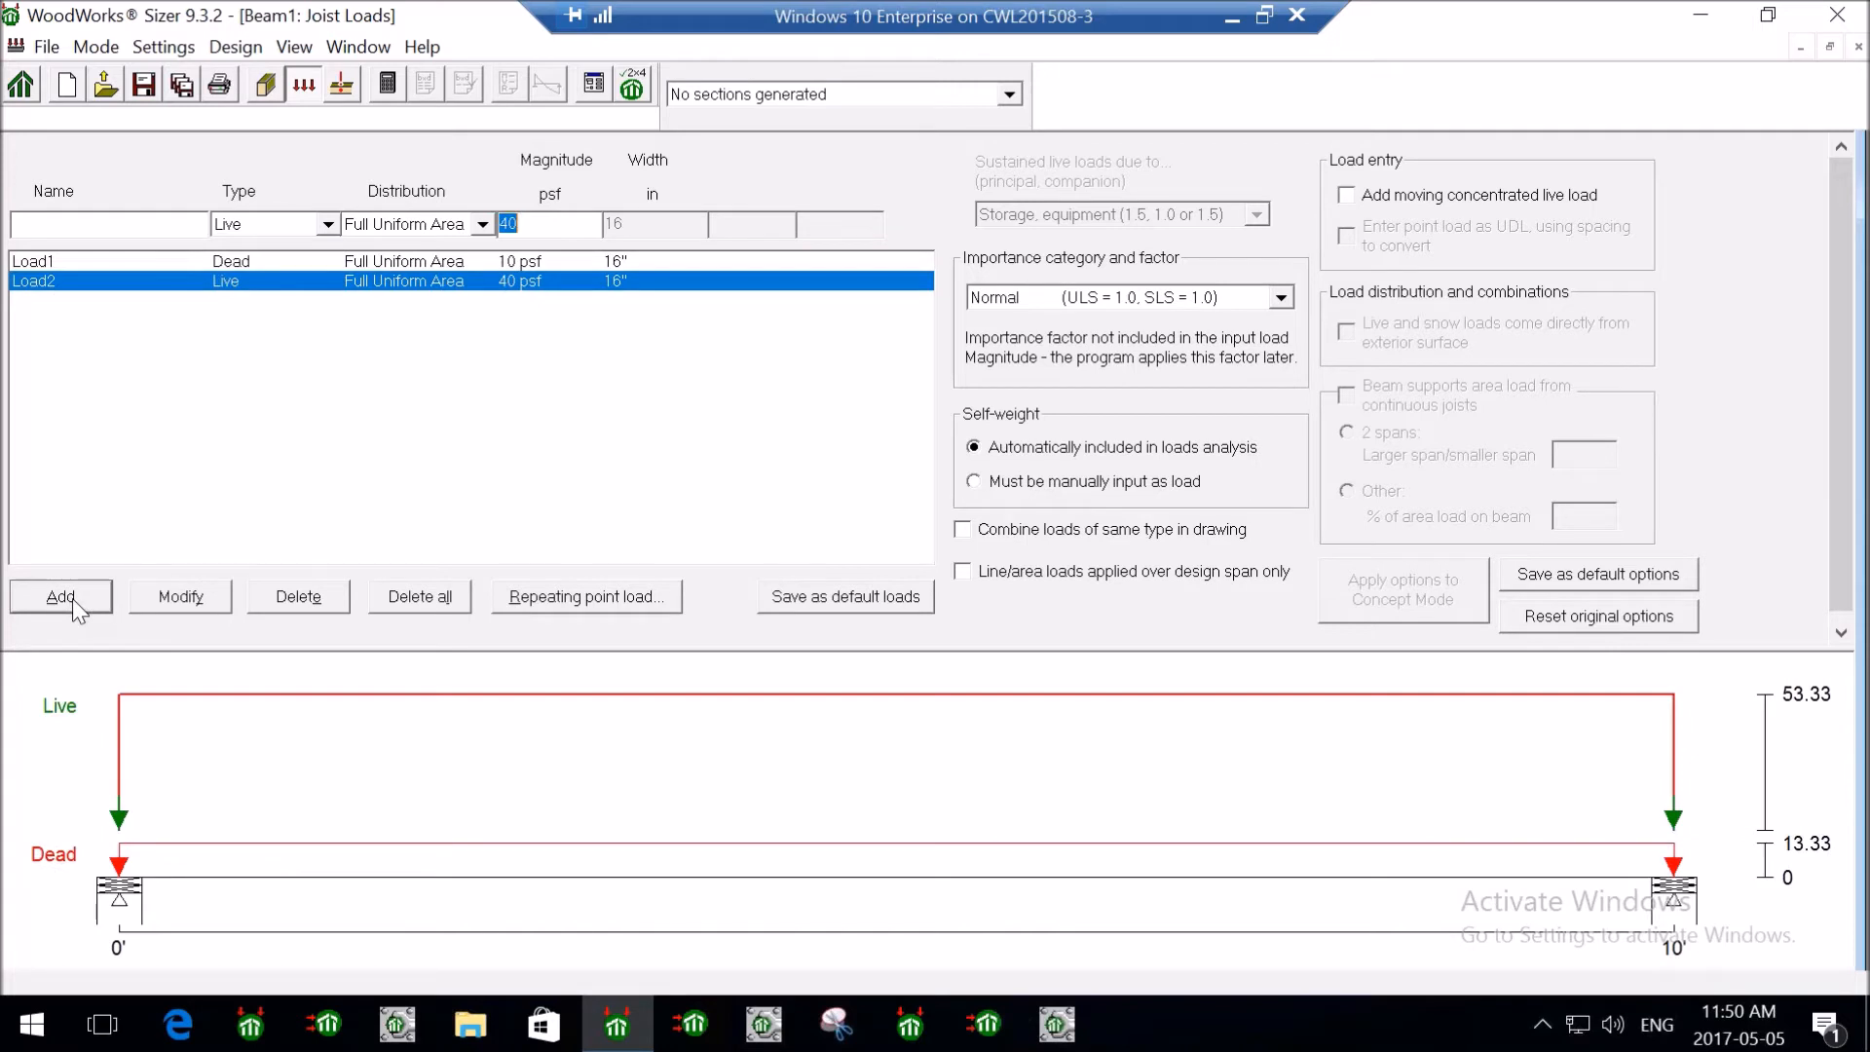
{"action": "left_click", "coordinate": [378, 263]}
{"action": "left_click", "coordinate": [432, 281]}
{"action": "left_click", "coordinate": [482, 224]}
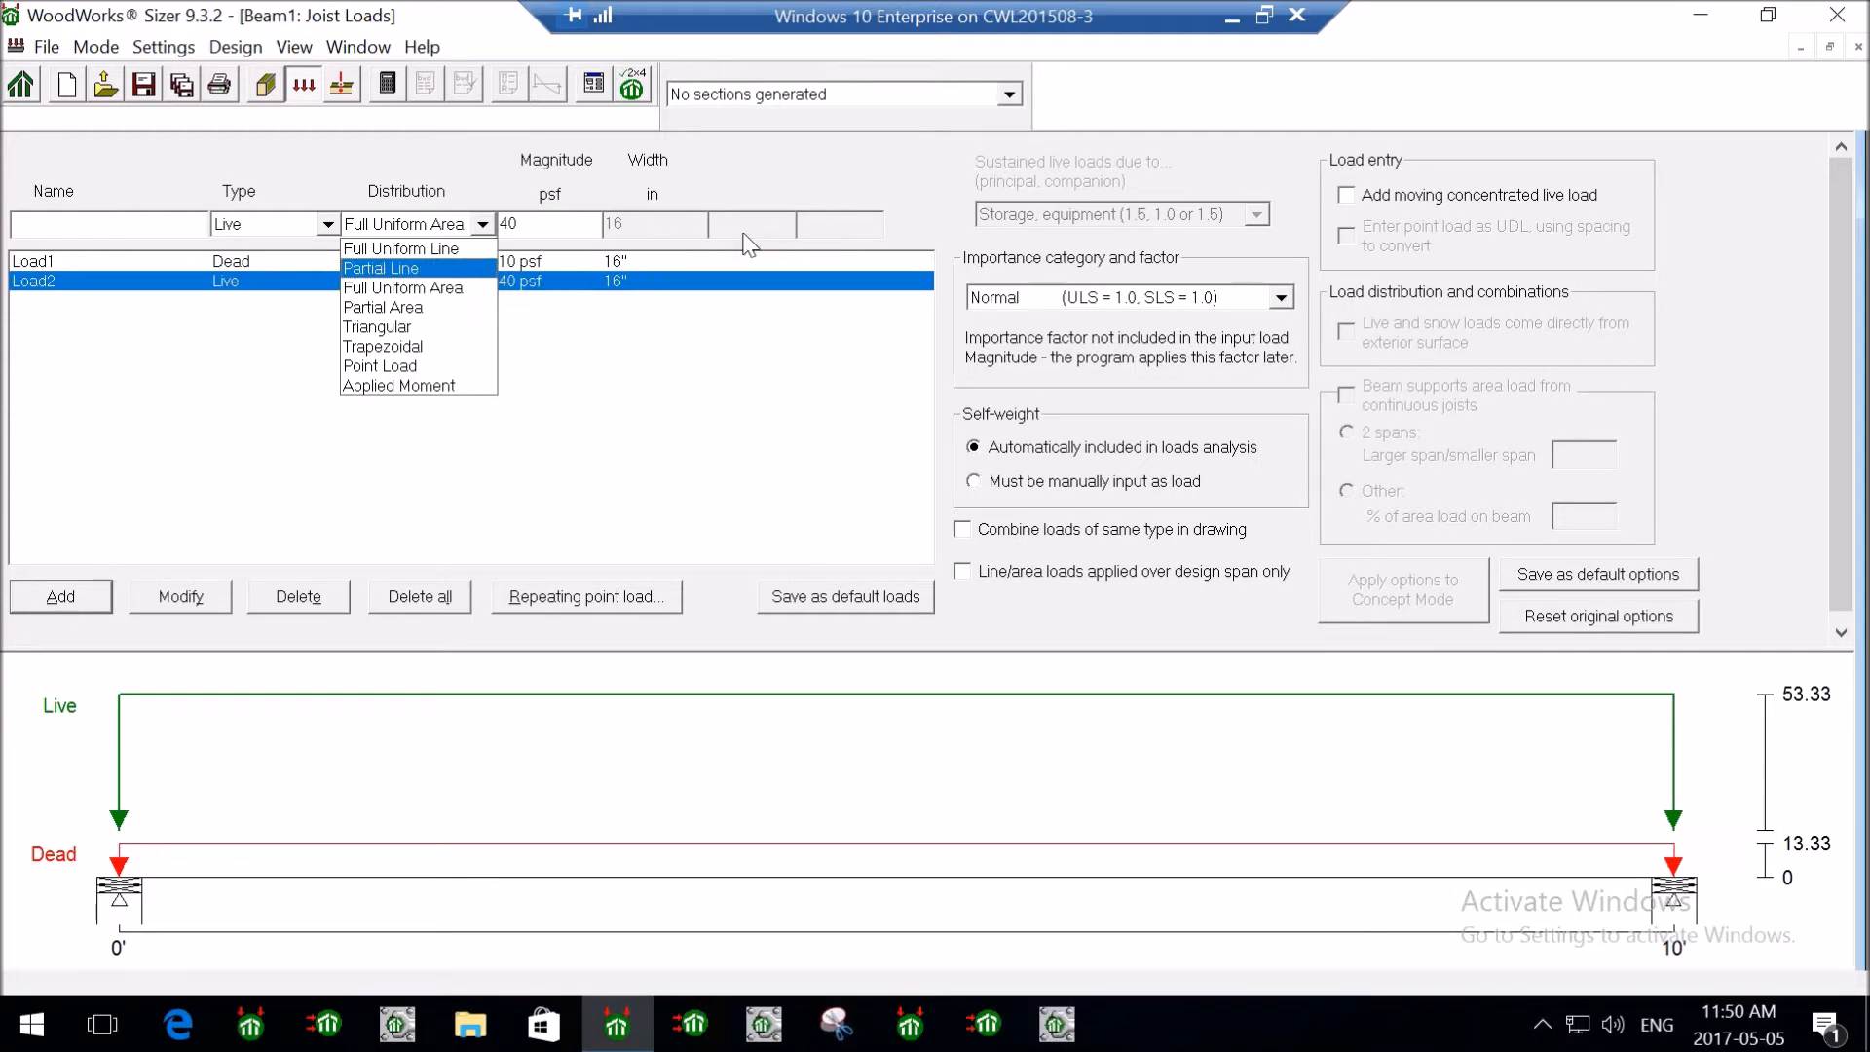
{"action": "left_click", "coordinate": [647, 148]}
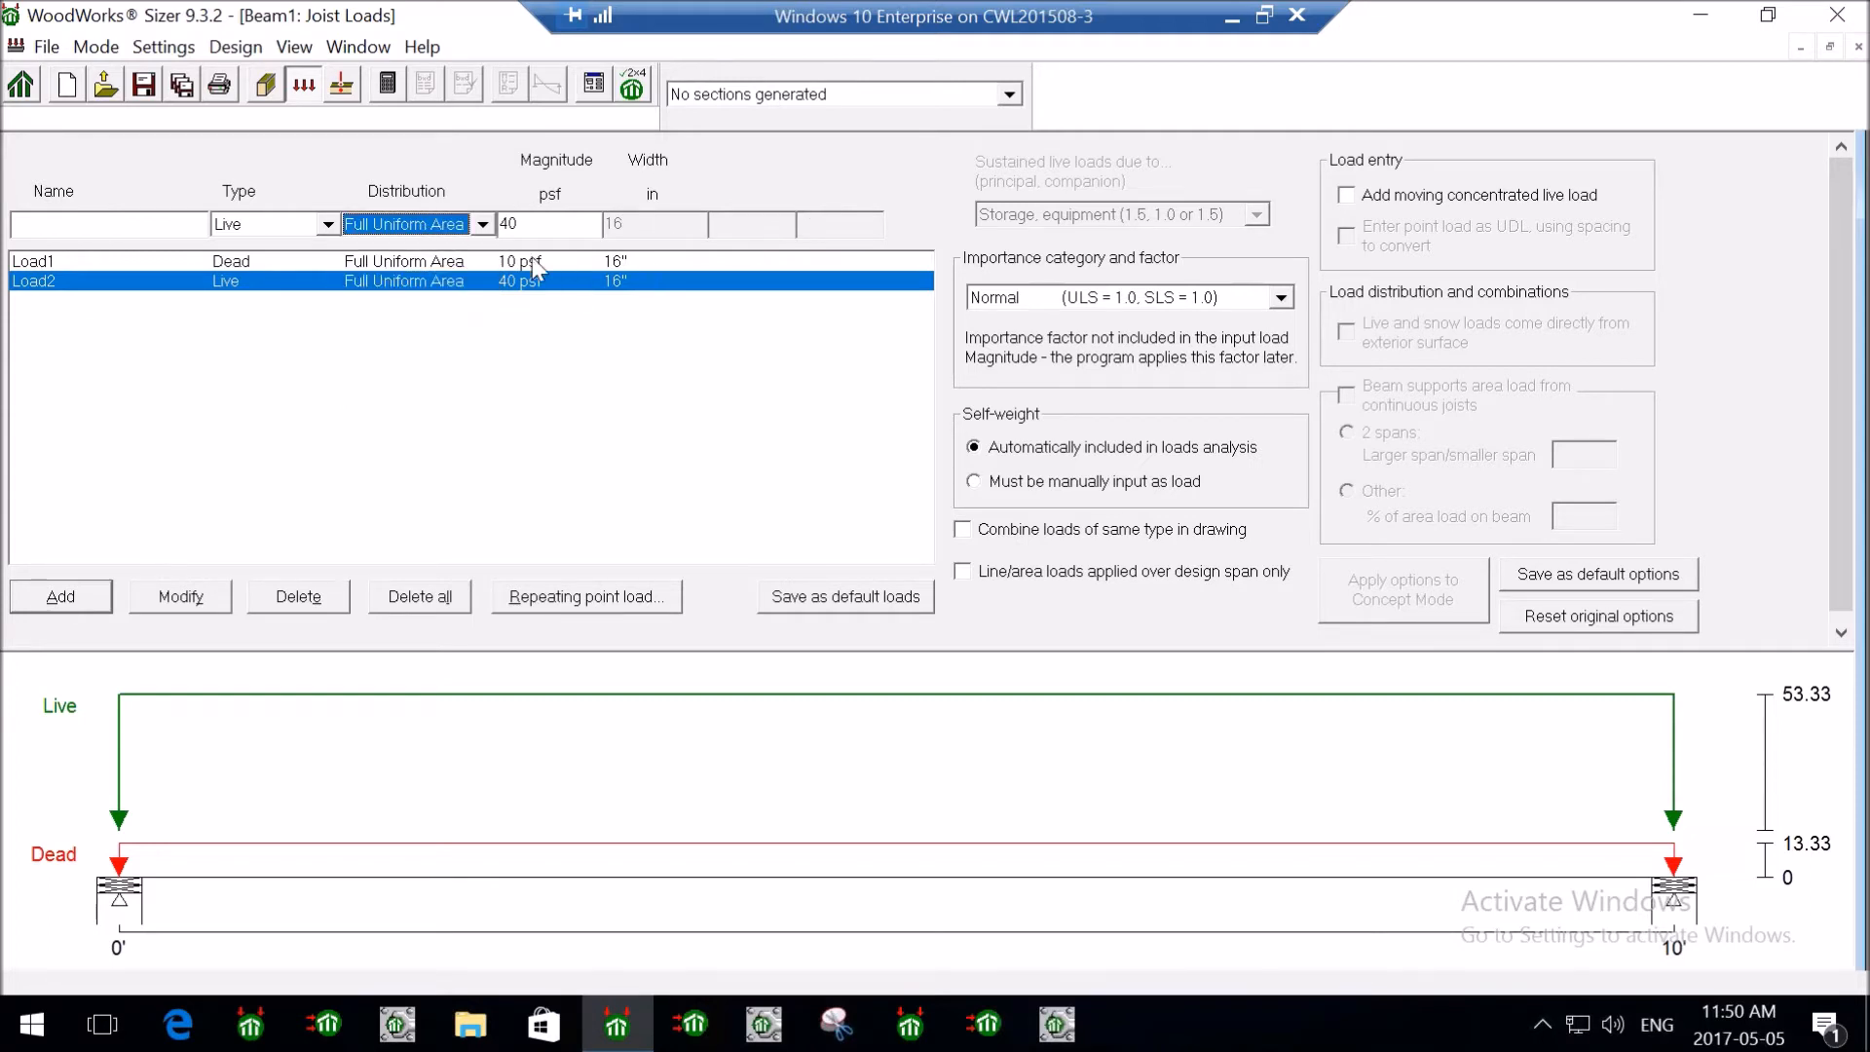
- Review the dead and live load entries and their details
{"action": "left_click", "coordinate": [389, 261]}
{"action": "left_click", "coordinate": [400, 281]}
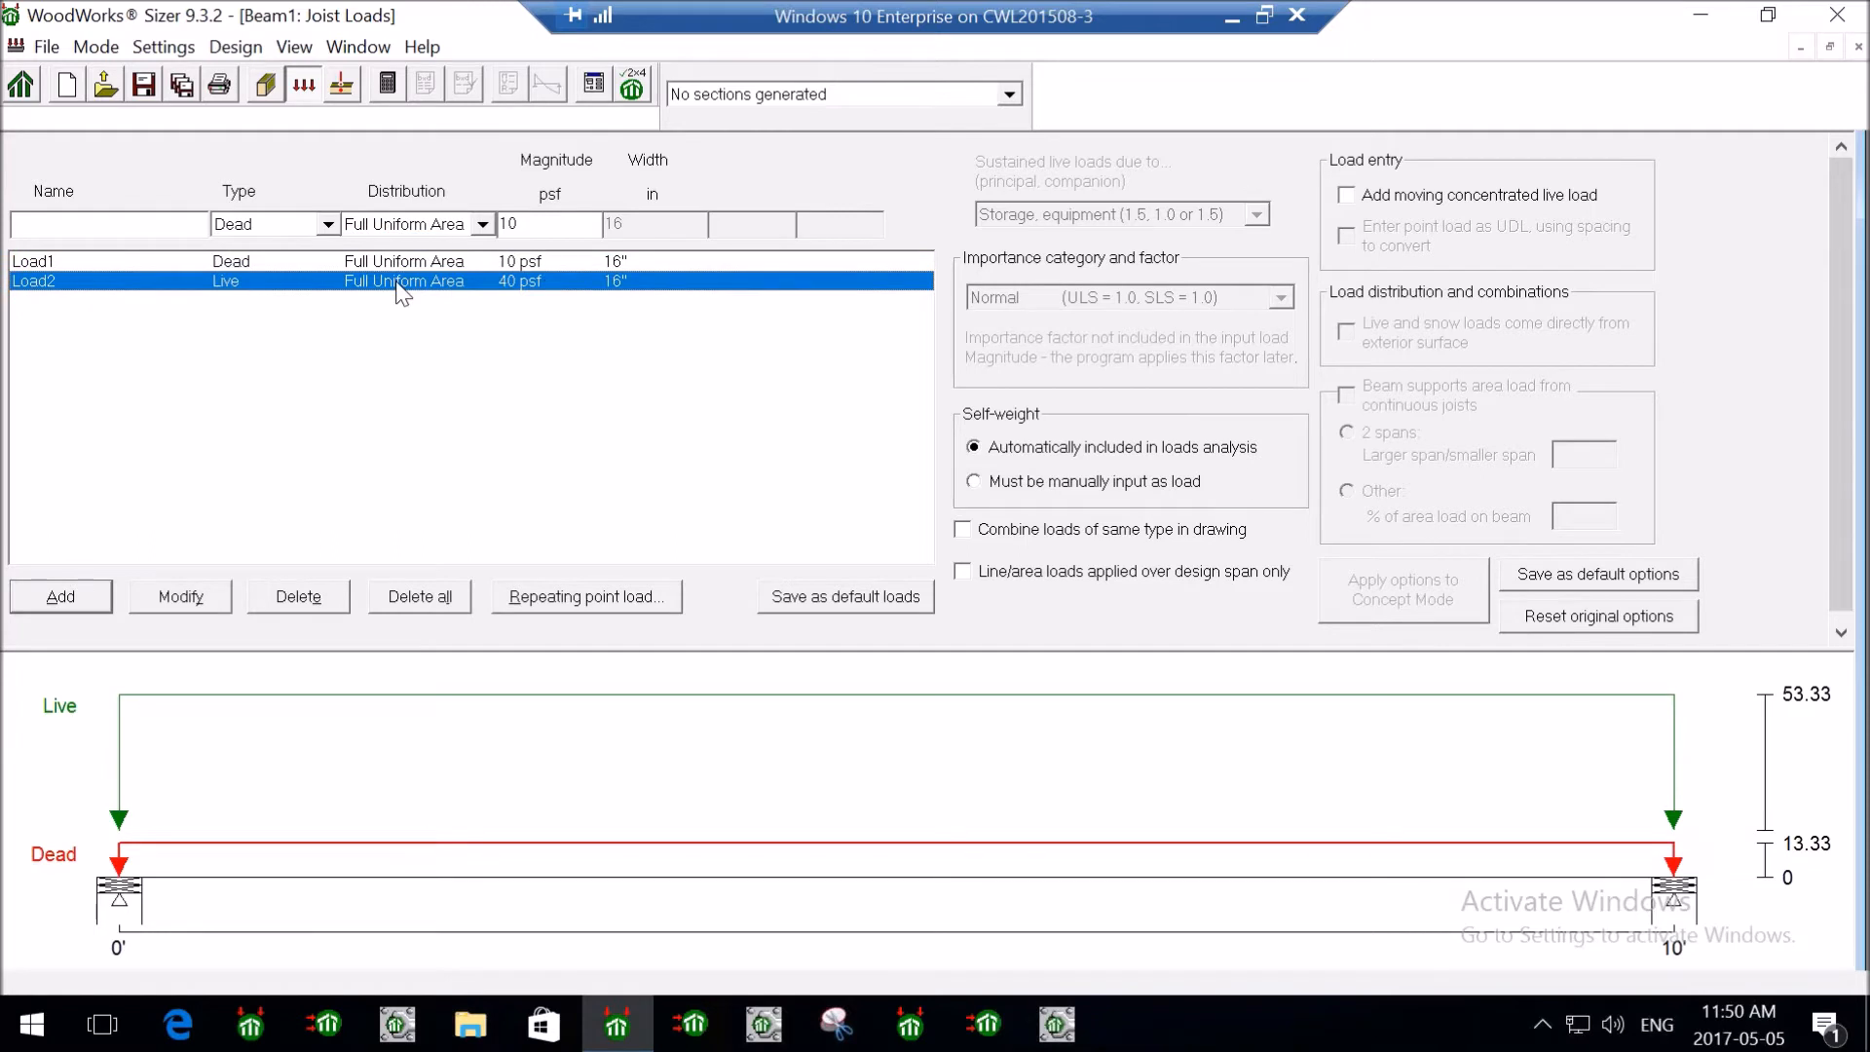
{"action": "left_click", "coordinate": [553, 260]}
{"action": "left_click", "coordinate": [555, 280]}
{"action": "left_click", "coordinate": [540, 263]}
{"action": "left_click", "coordinate": [564, 284]}
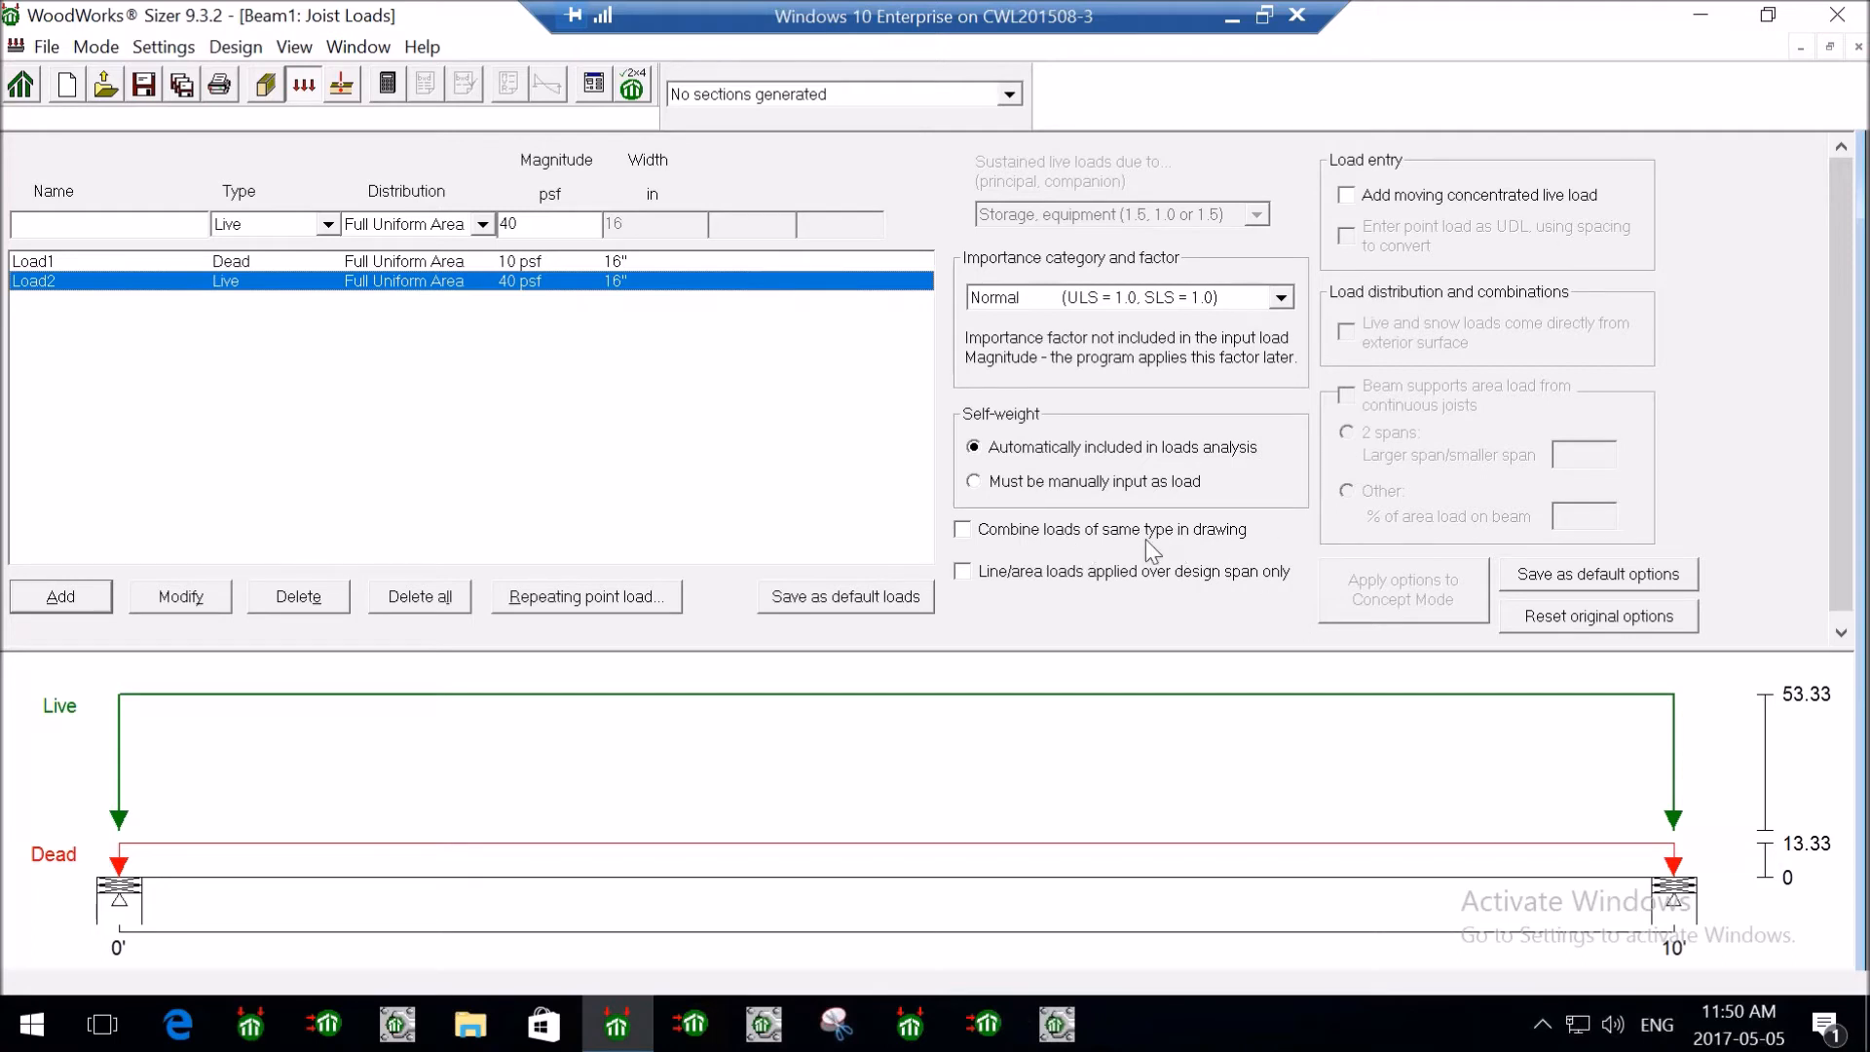
{"action": "left_click", "coordinate": [457, 261]}
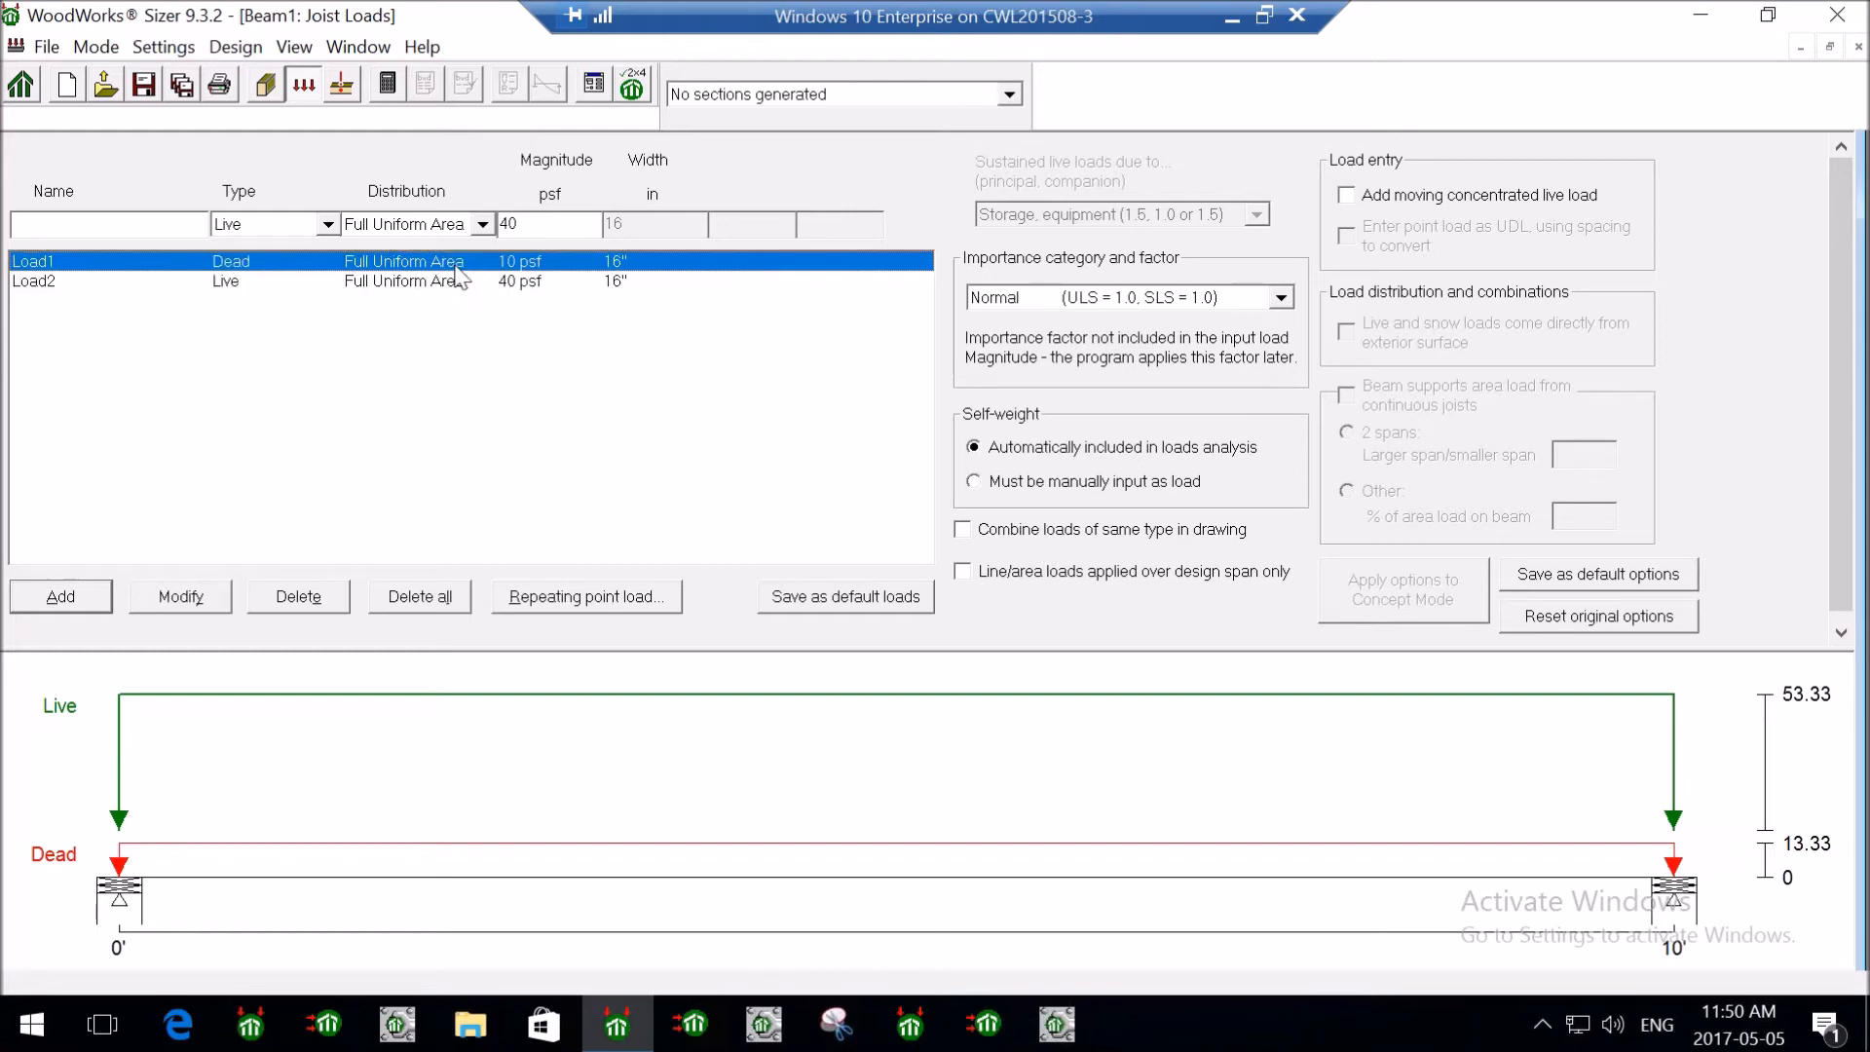
{"action": "left_click", "coordinate": [473, 281]}
{"action": "left_click", "coordinate": [473, 261]}
{"action": "left_click", "coordinate": [476, 281]}
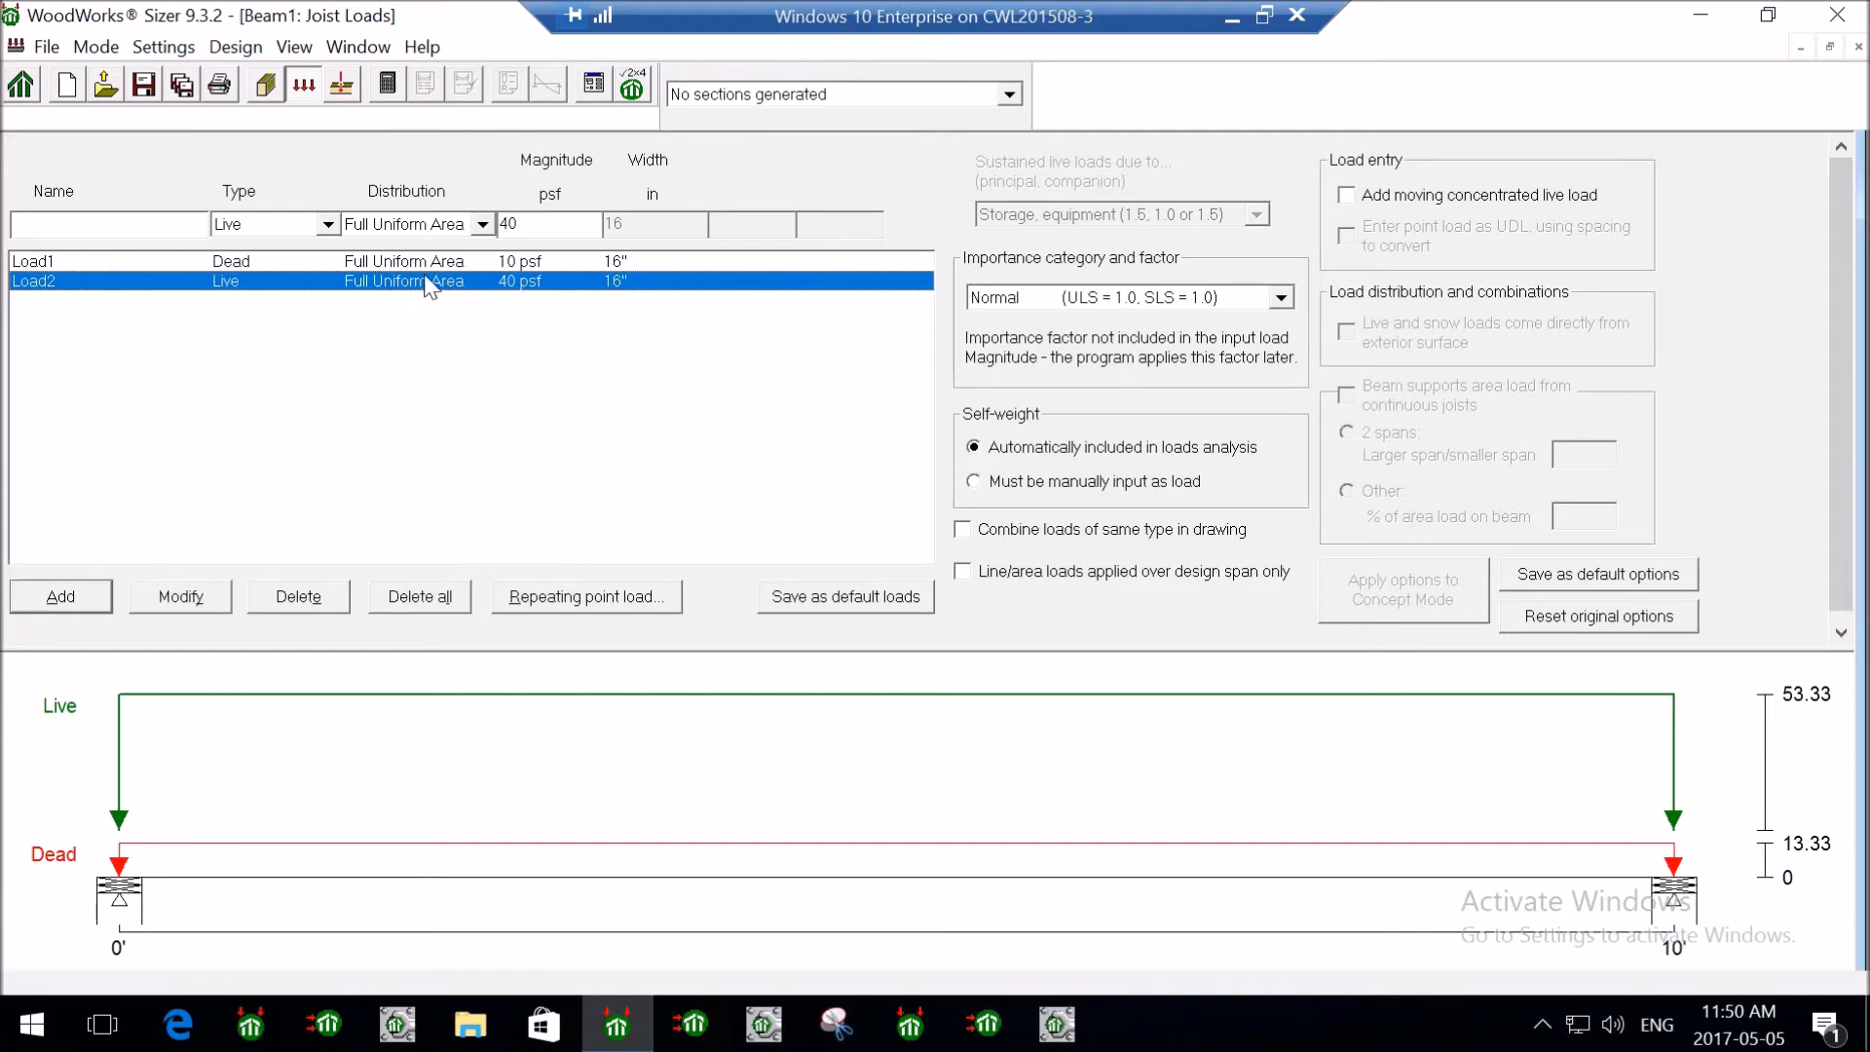
{"action": "left_click", "coordinate": [428, 261]}
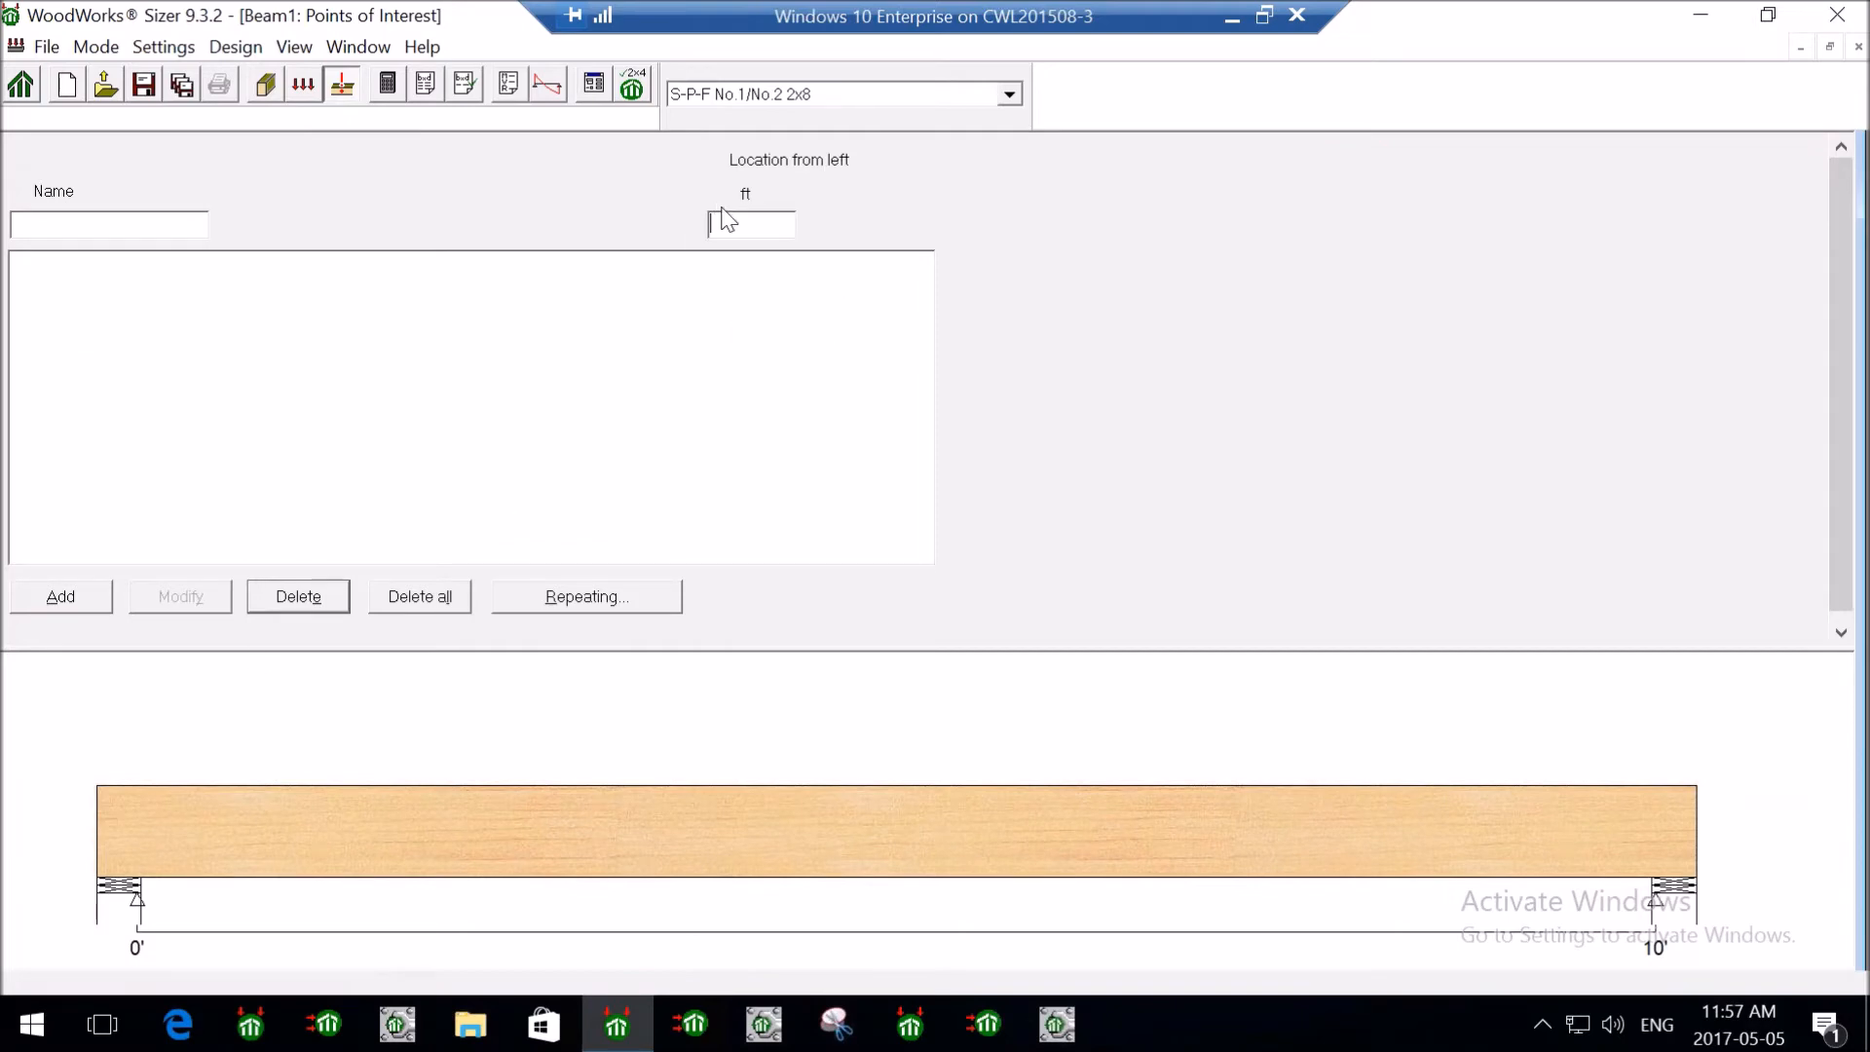
- Place points of interest at 2' and 8' from the joist's left end
{"action": "type", "text": "2"}
{"action": "left_click", "coordinate": [64, 598]}
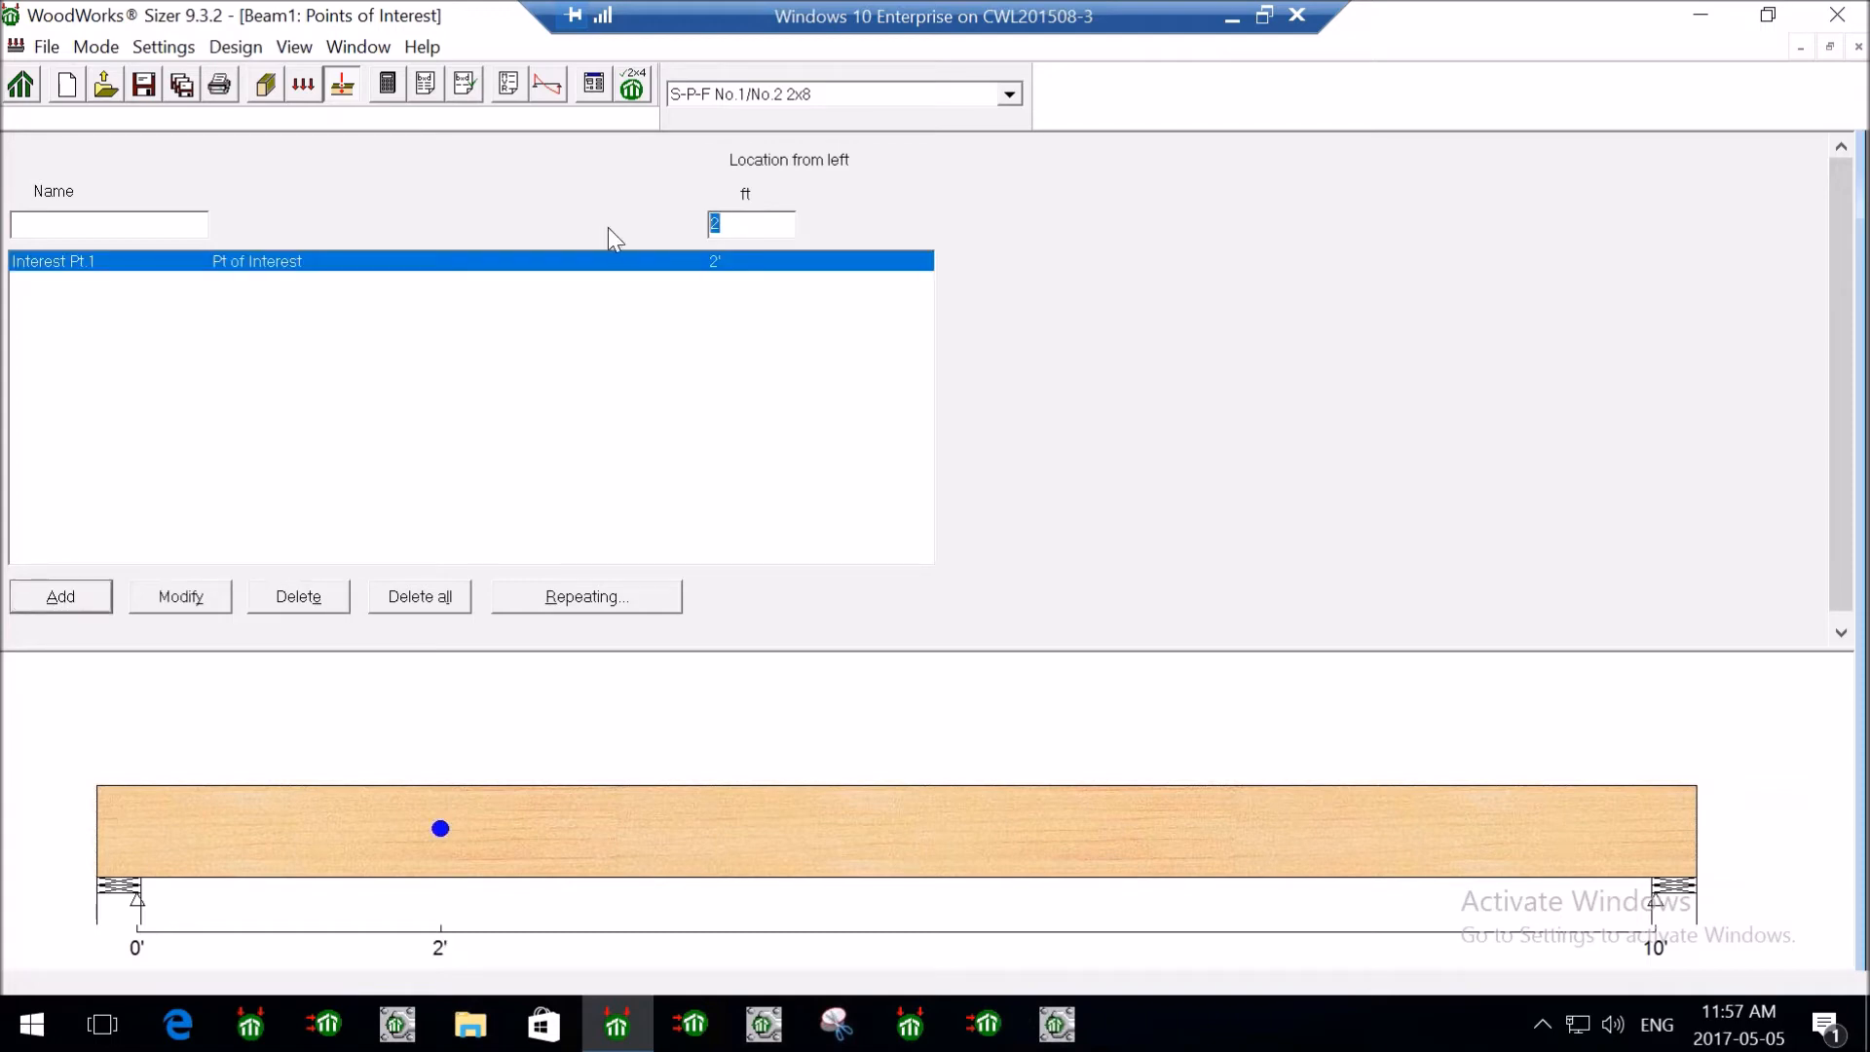
{"action": "type", "text": "8"}
{"action": "left_click", "coordinate": [86, 596]}
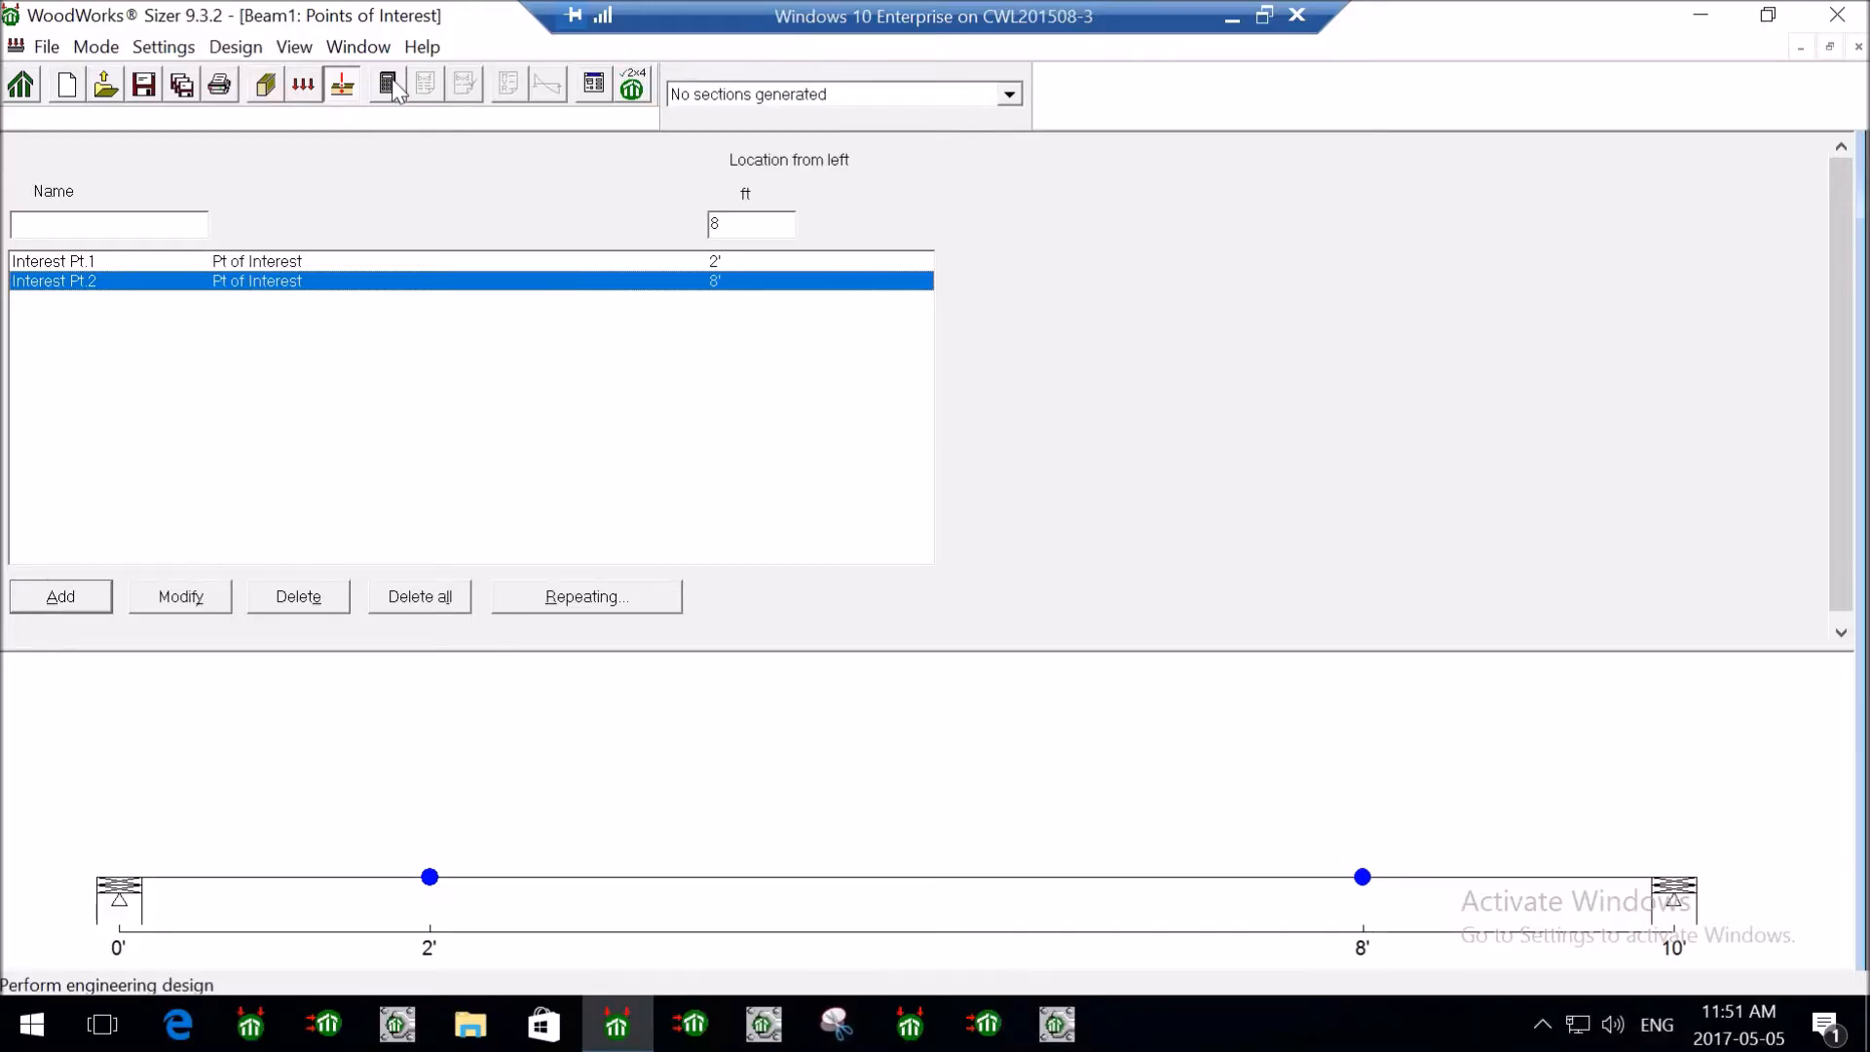
{"action": "left_click", "coordinate": [389, 87]}
- Skip saving and pick the passing S-P-F No.1/No.2 2x8 section in the results
{"action": "left_click", "coordinate": [947, 576]}
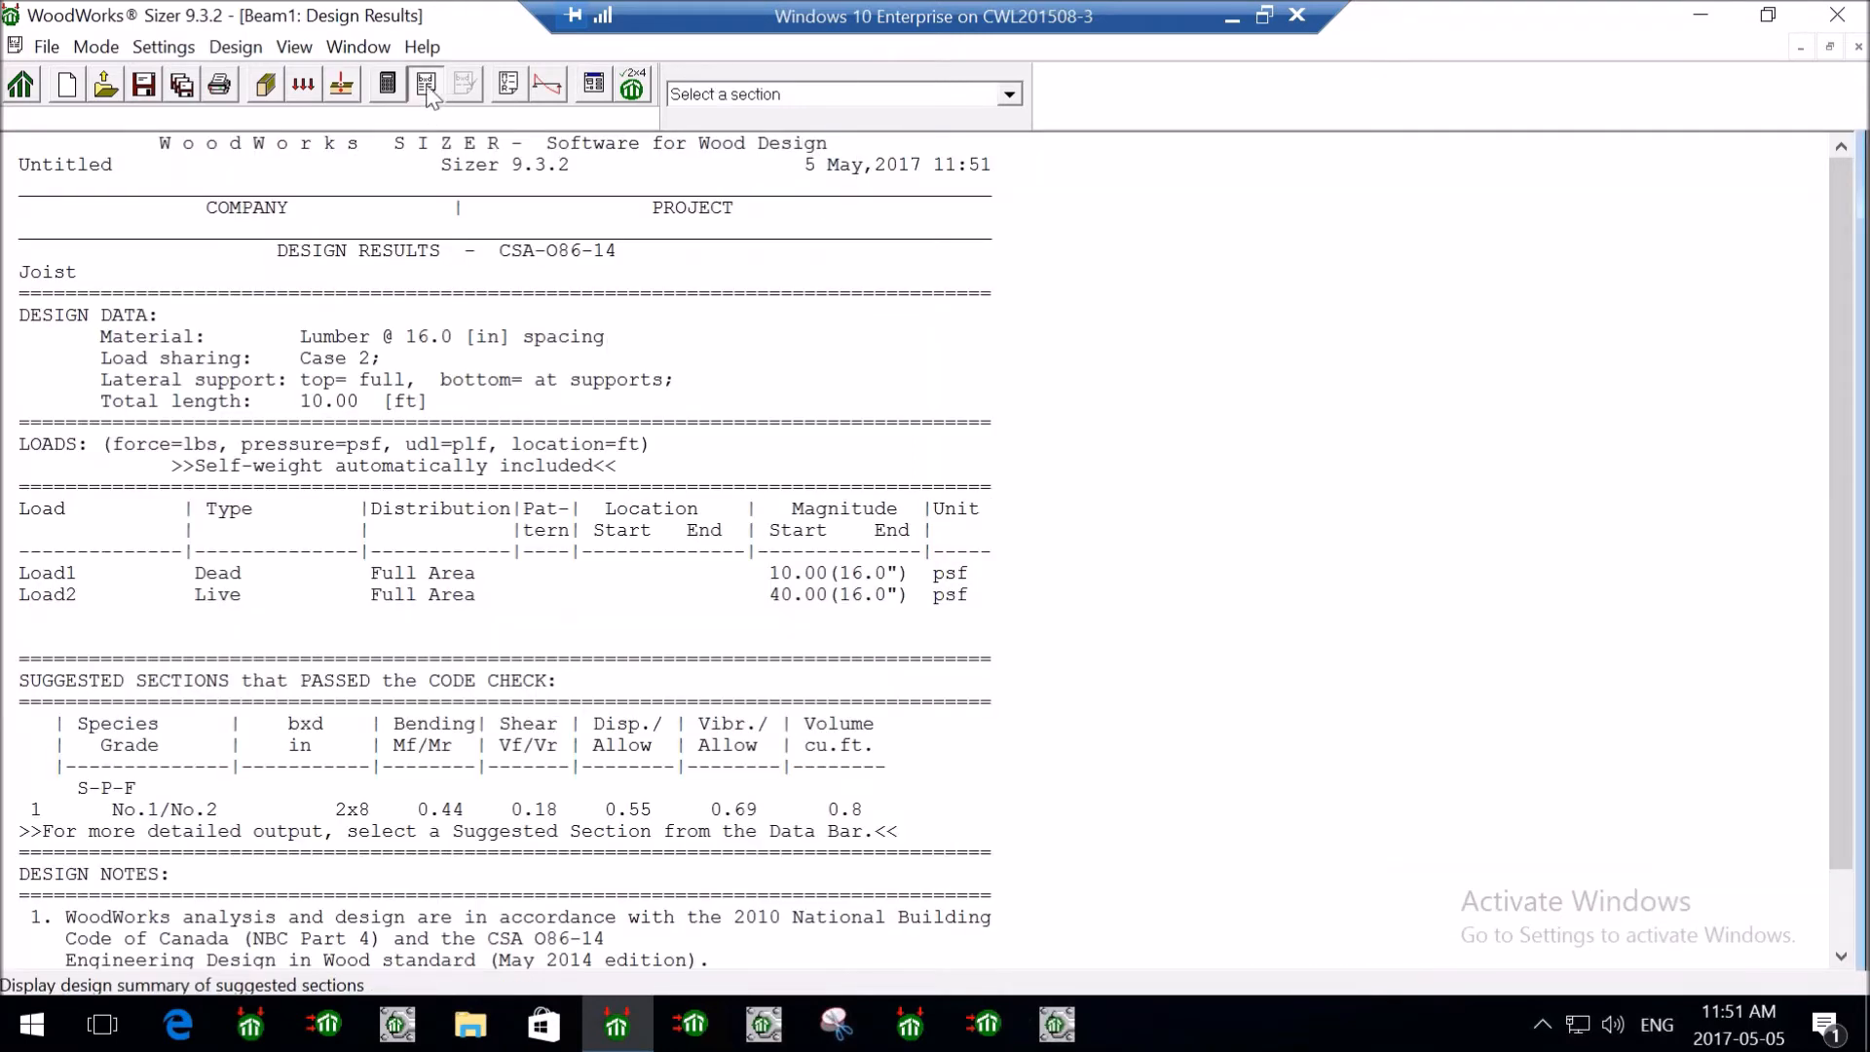
{"action": "left_click", "coordinate": [833, 97]}
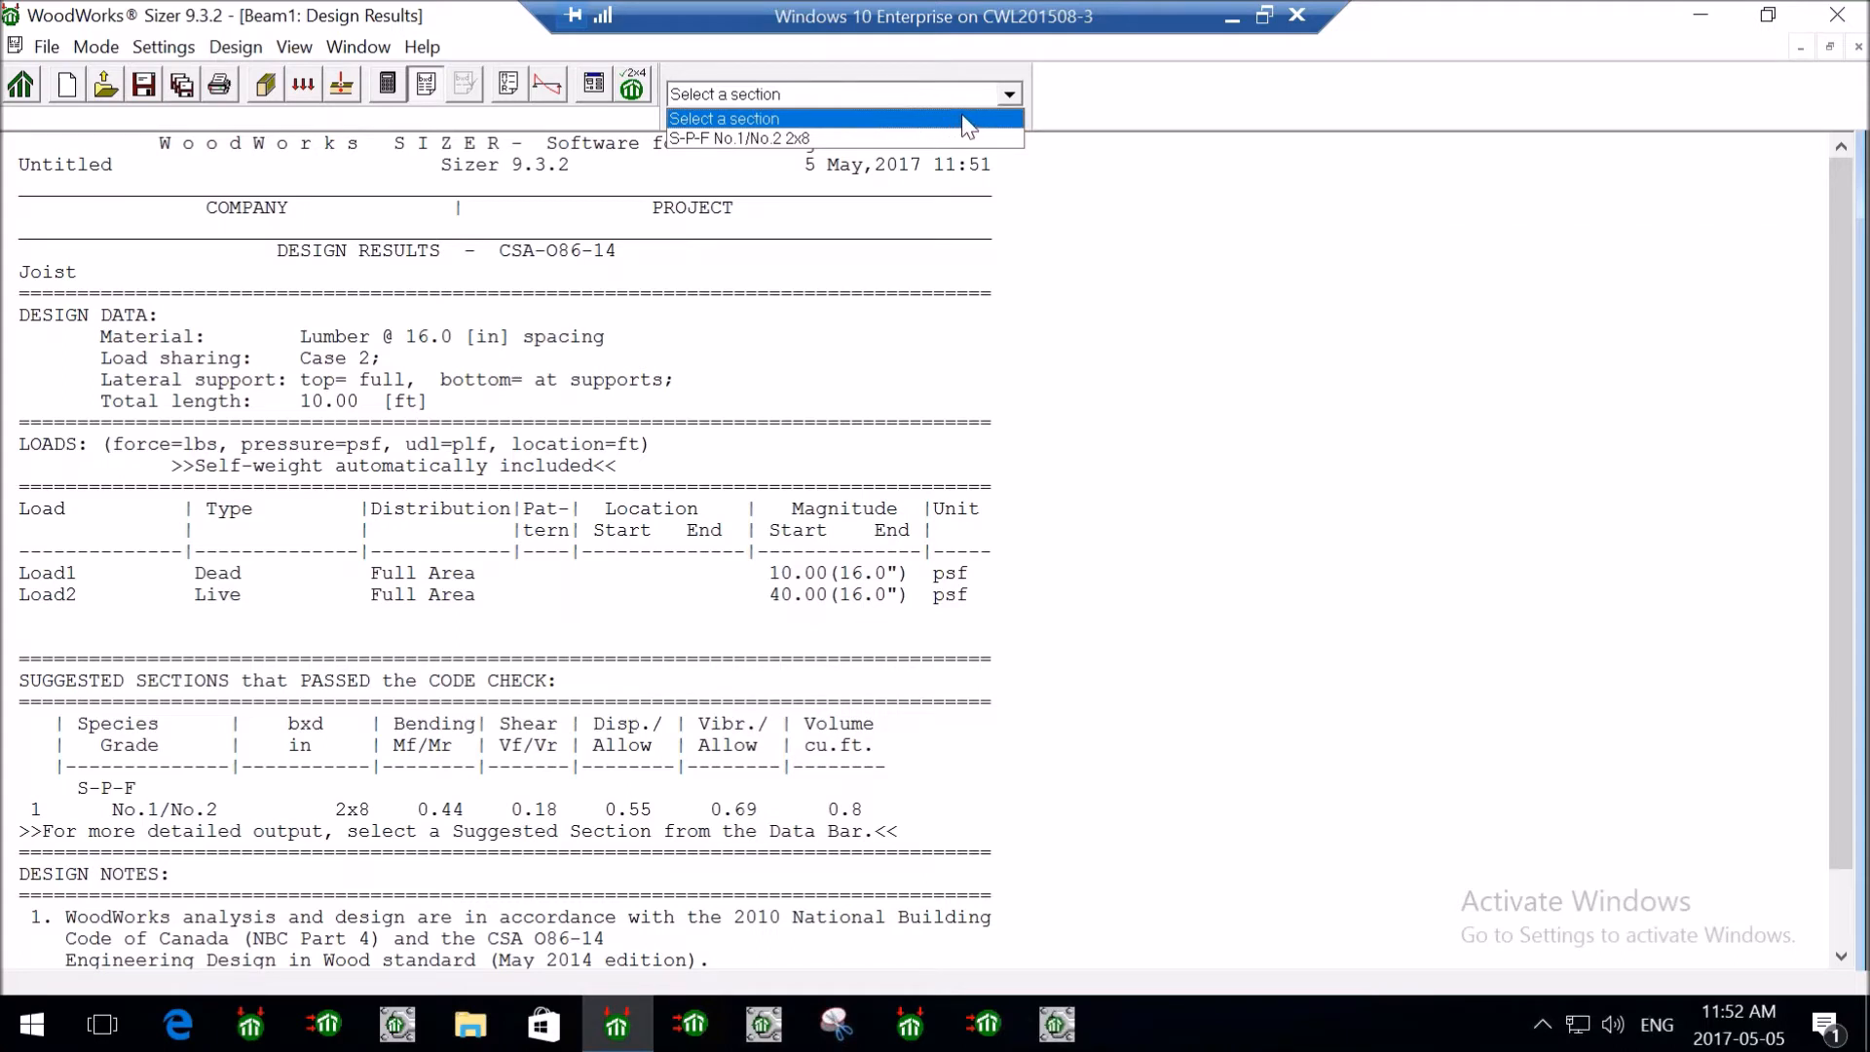
{"action": "left_click", "coordinate": [874, 138]}
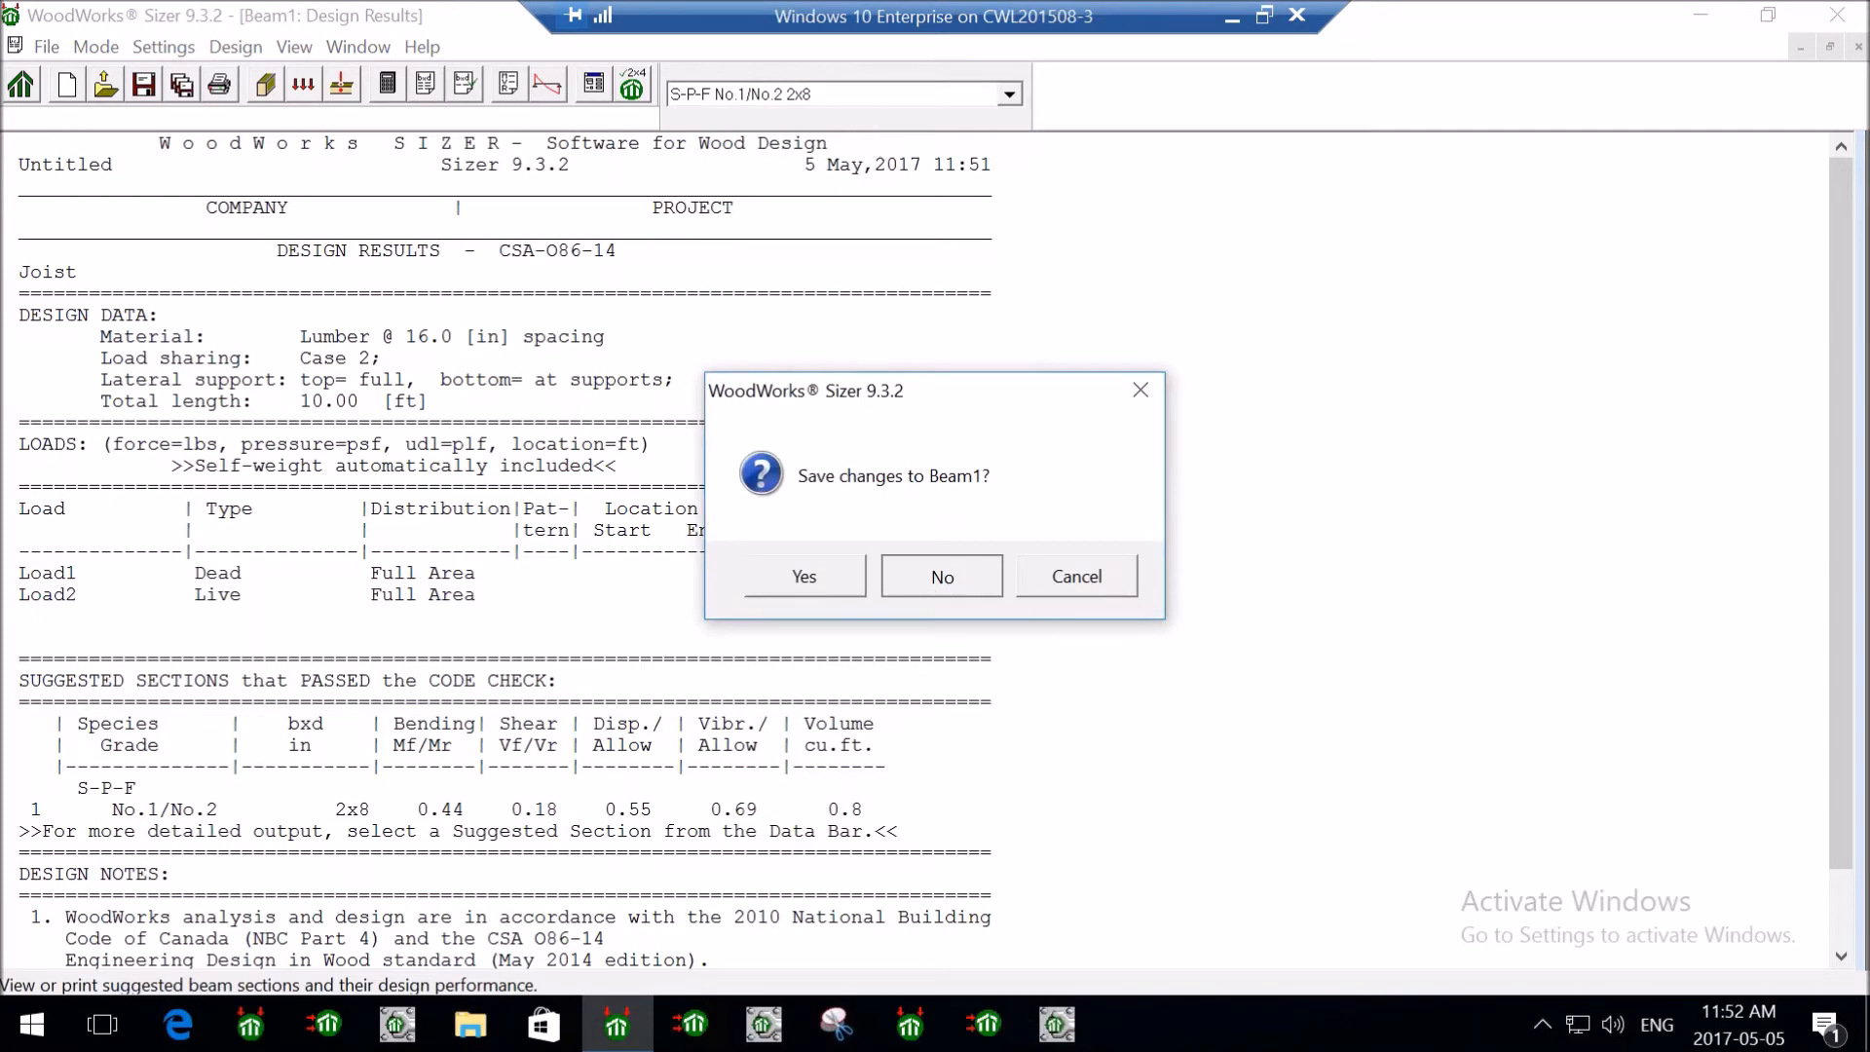
- Open the Design Check sheet and scroll to bearing: 522 lb reactions, 0.57 of 3.50 in
{"action": "left_click", "coordinate": [931, 582]}
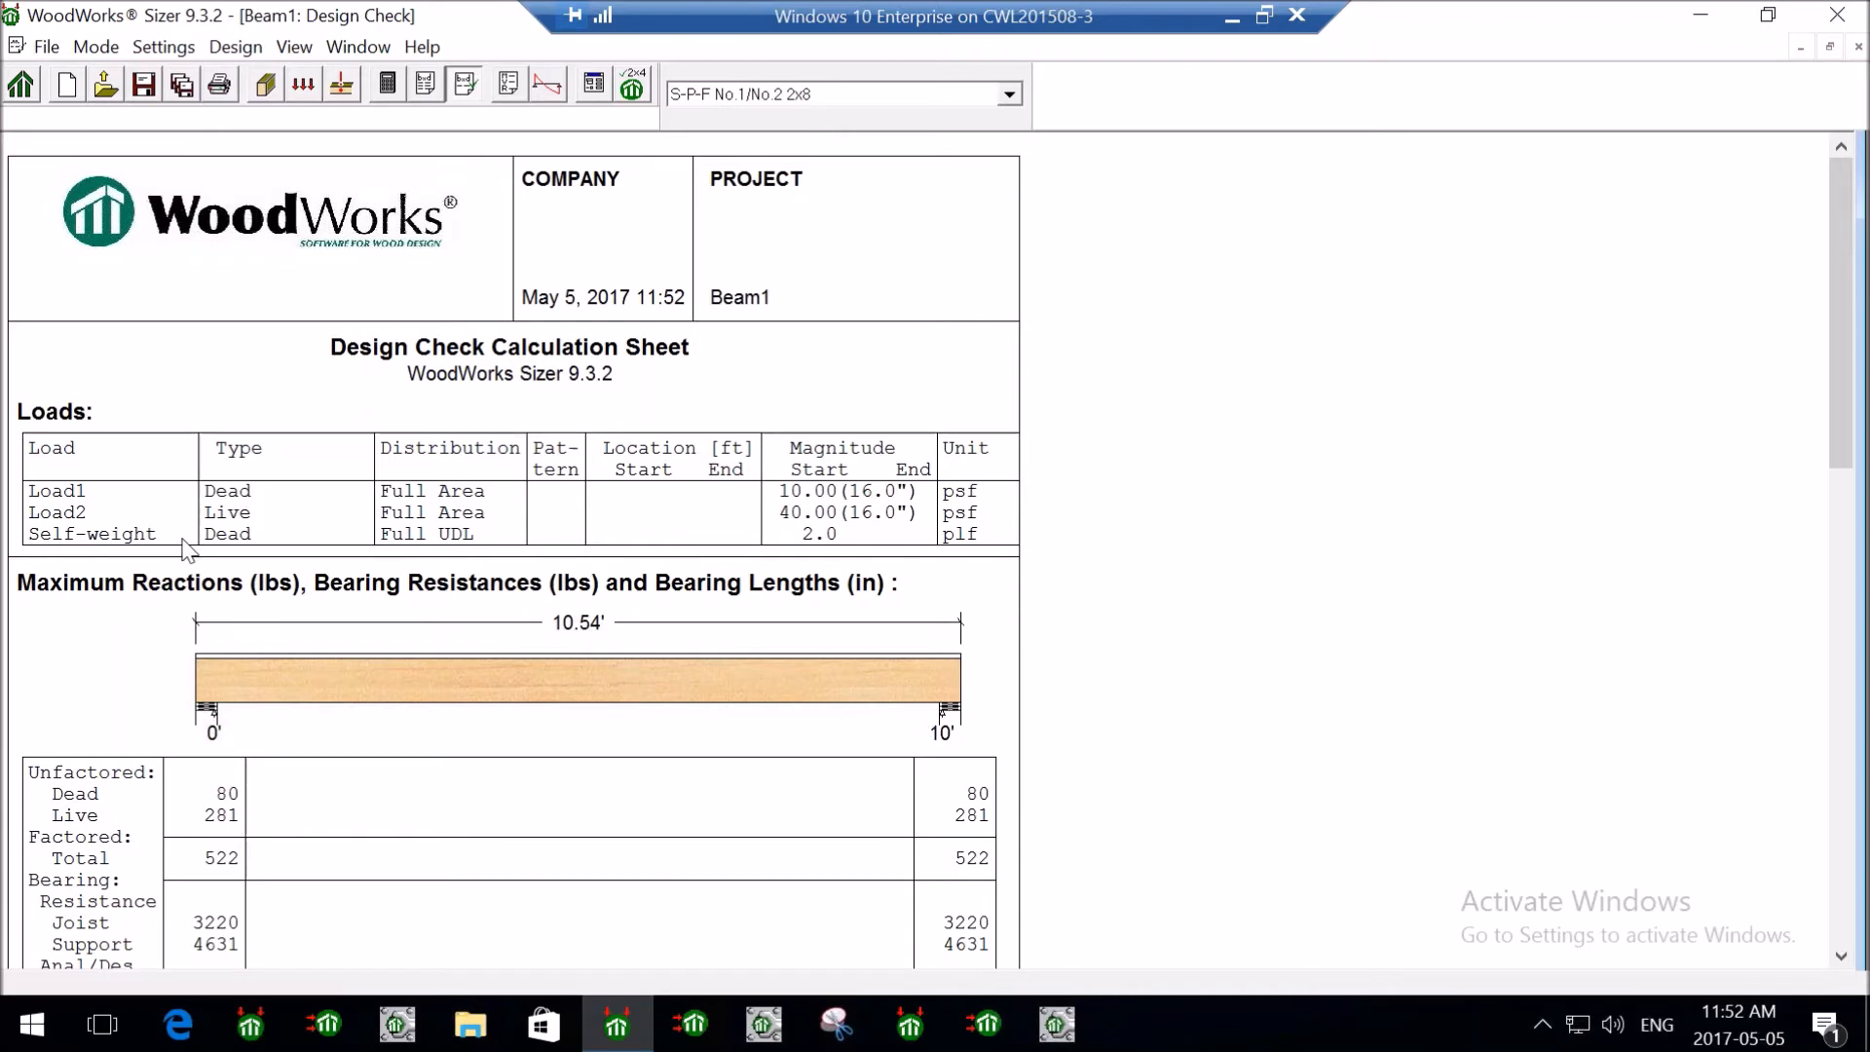
{"action": "scroll", "coordinate": [325, 557], "scroll_direction": "down", "scroll_amount": 1}
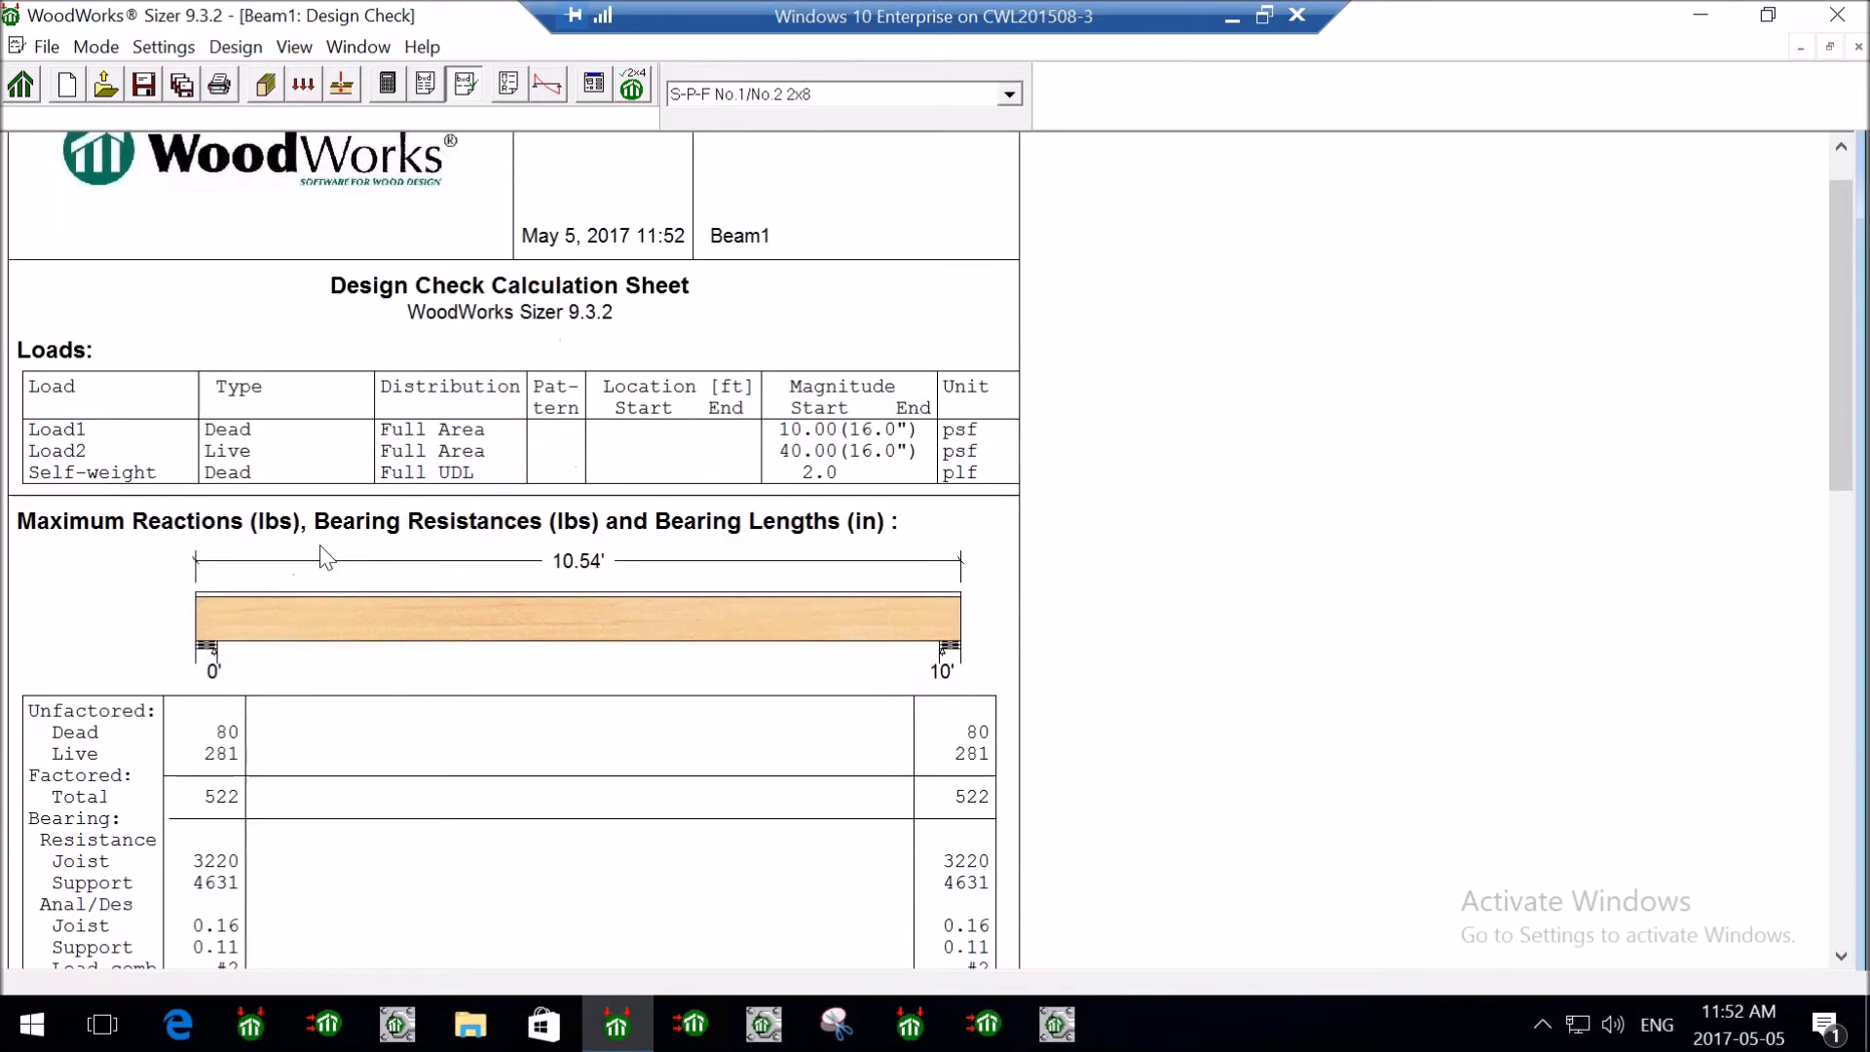
{"action": "scroll", "coordinate": [321, 550], "scroll_direction": "down", "scroll_amount": 1}
{"action": "scroll", "coordinate": [316, 542], "scroll_direction": "down", "scroll_amount": 3}
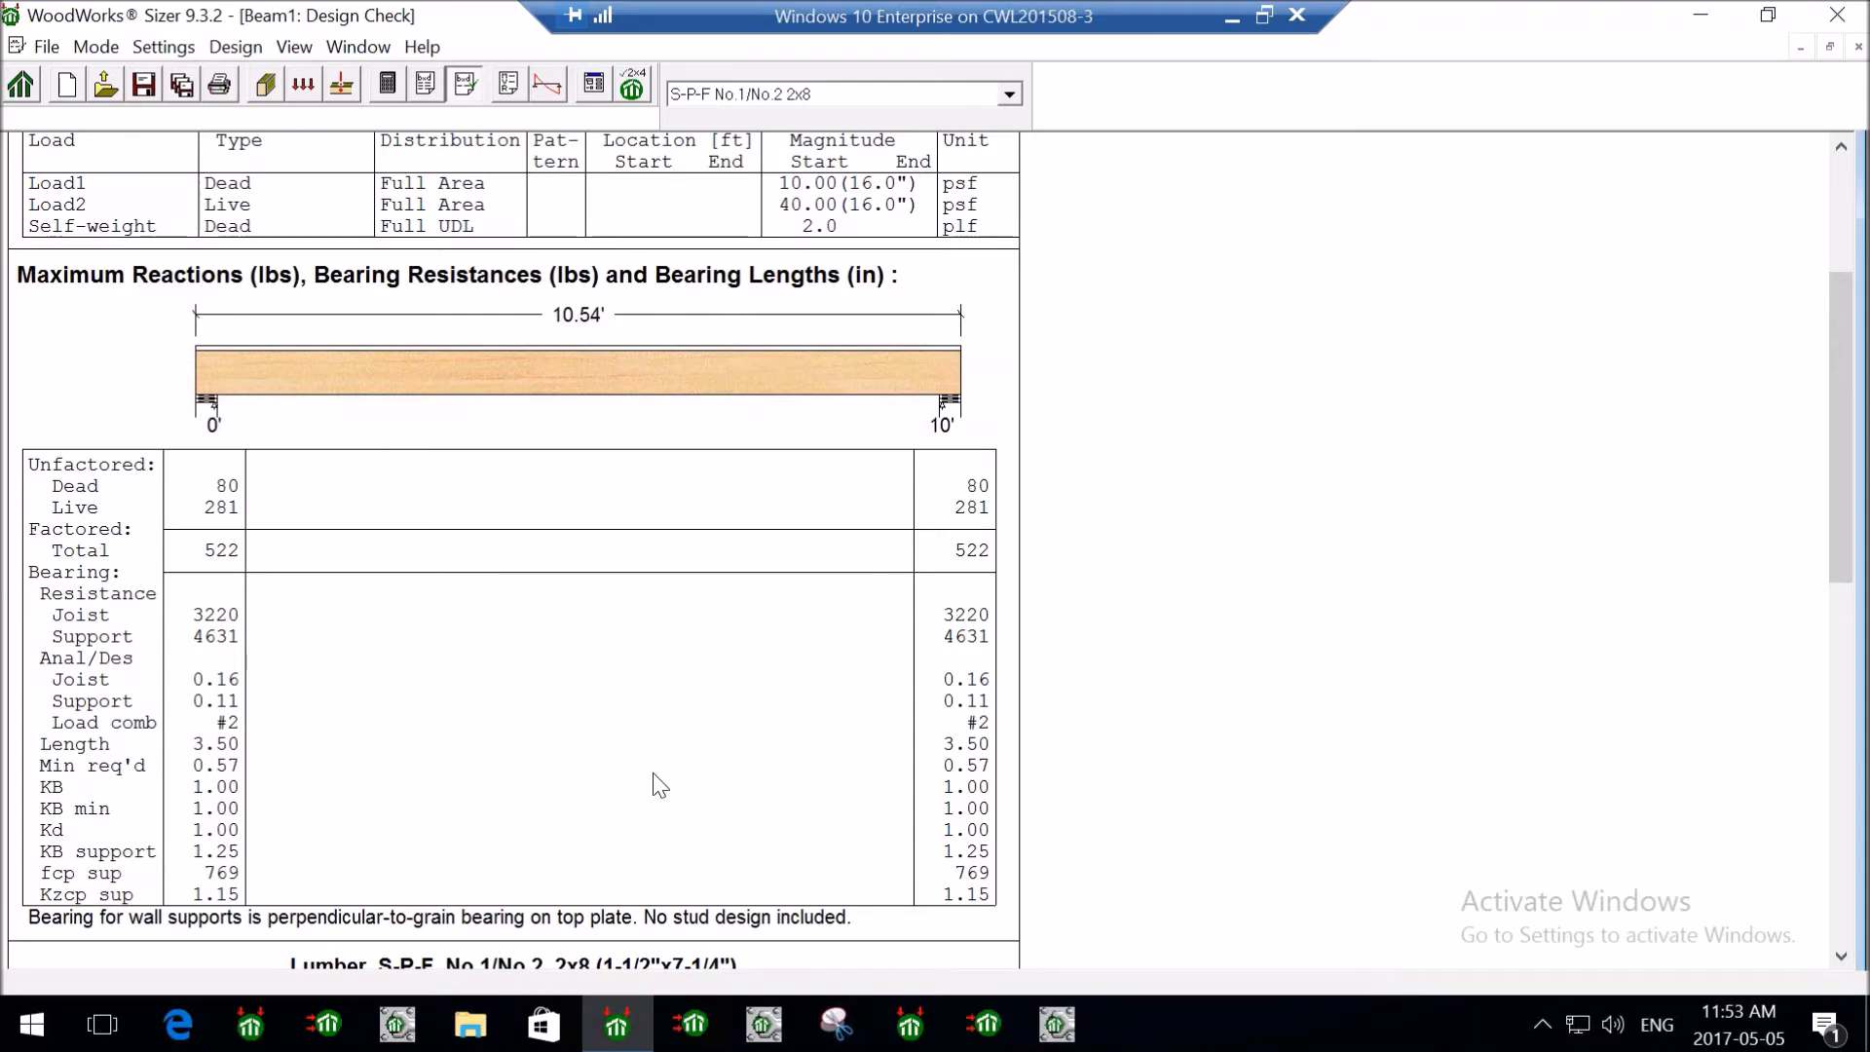
{"action": "left_click", "coordinate": [164, 47]}
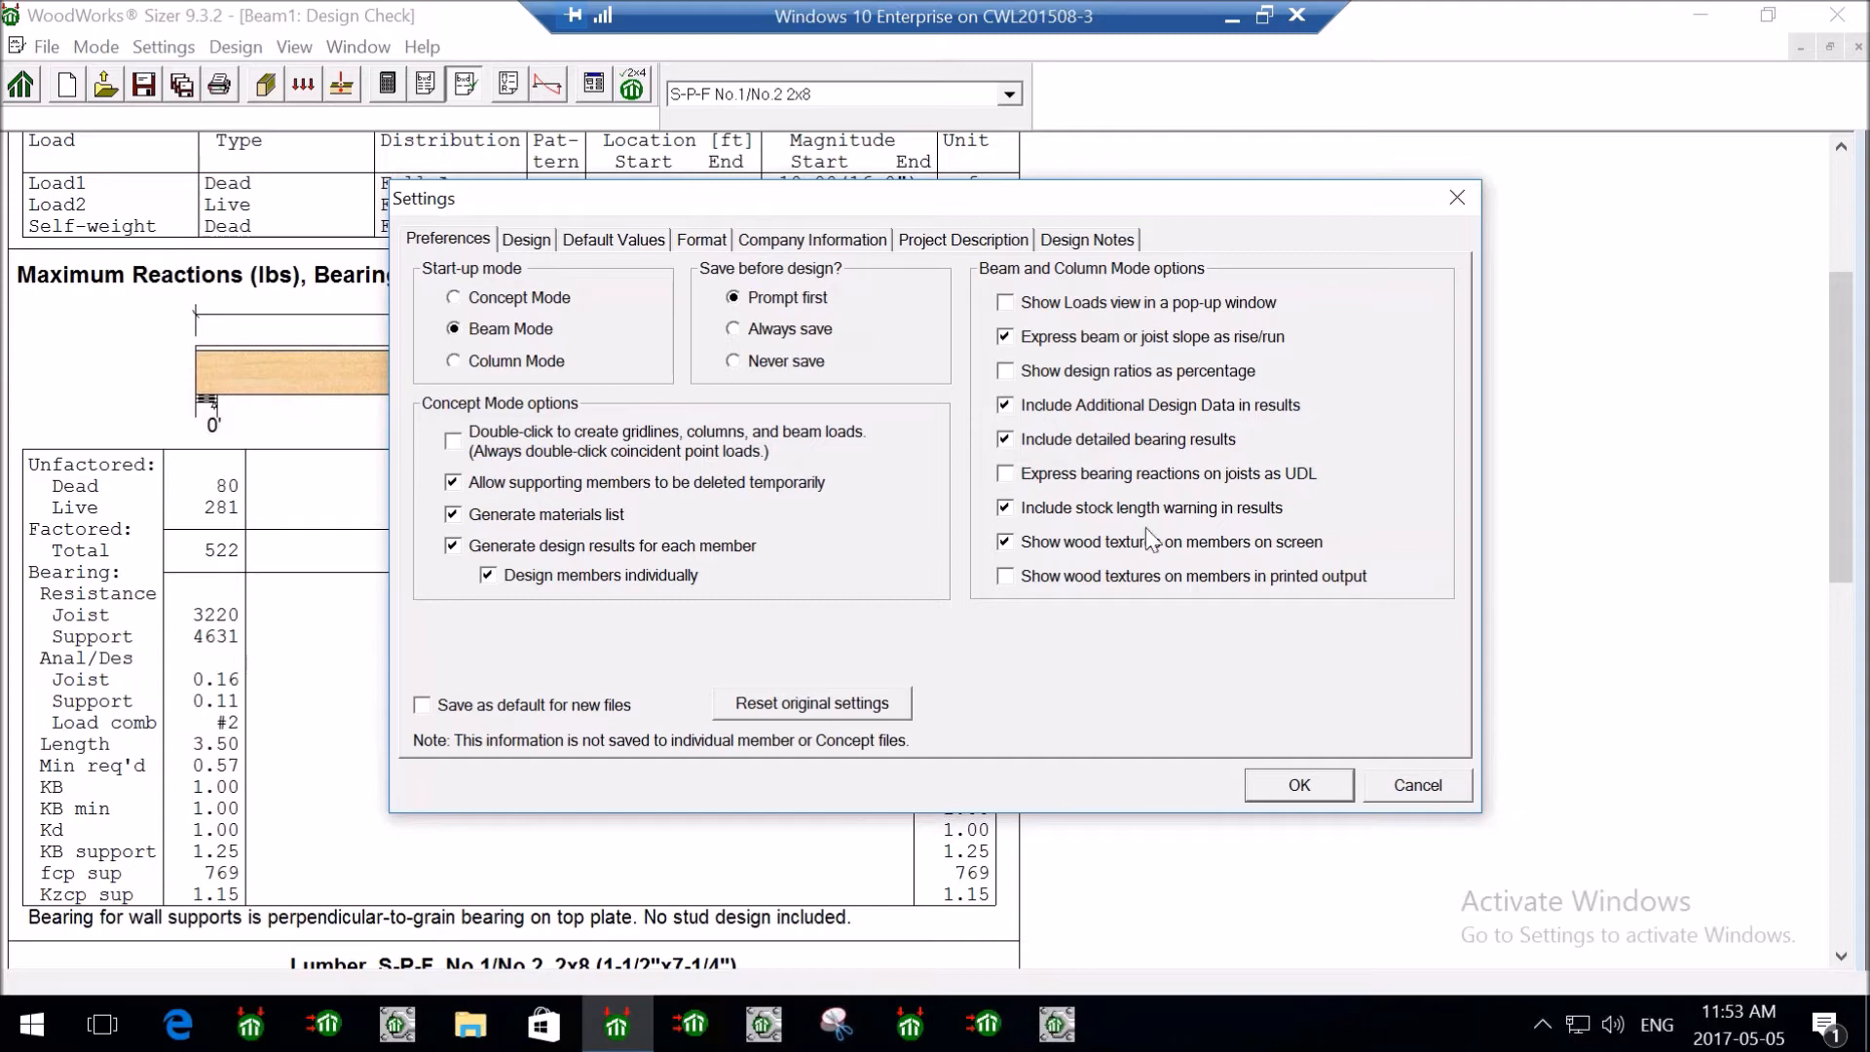
{"action": "left_click", "coordinate": [1300, 786]}
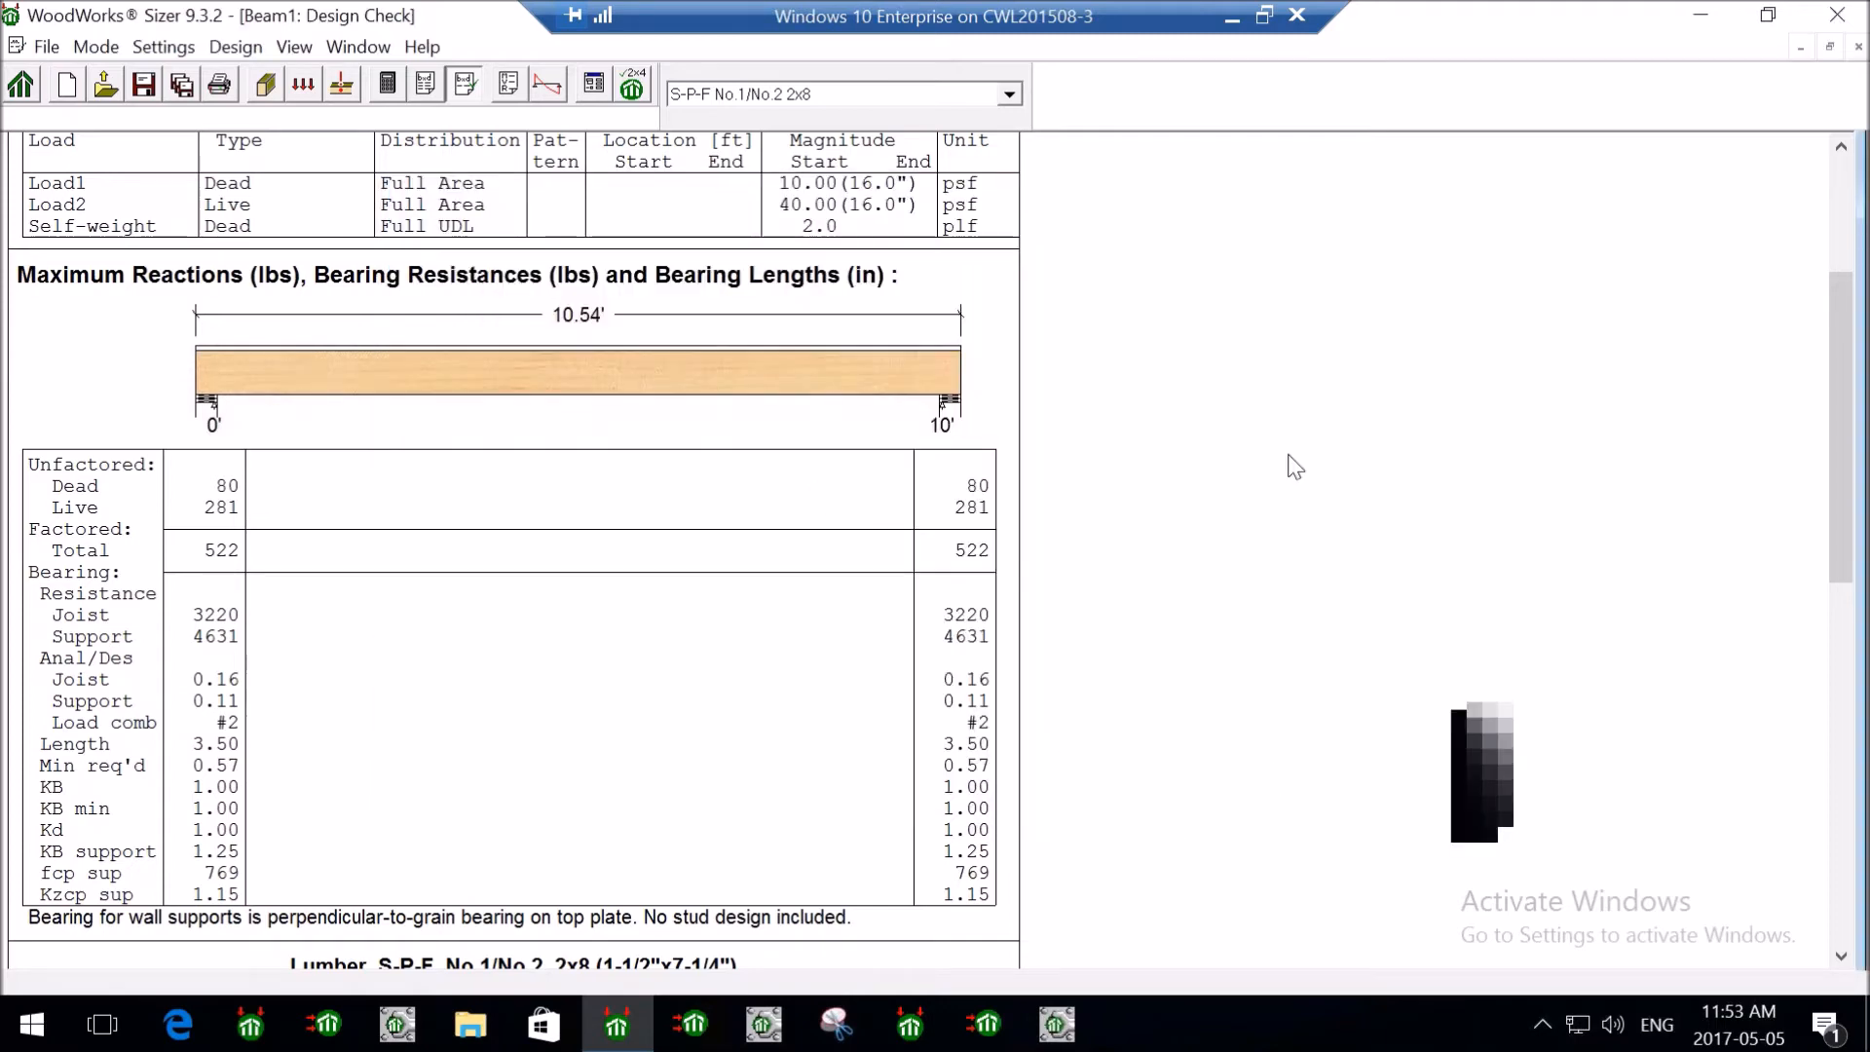
{"action": "scroll", "coordinate": [1305, 477], "scroll_direction": "down", "scroll_amount": 3}
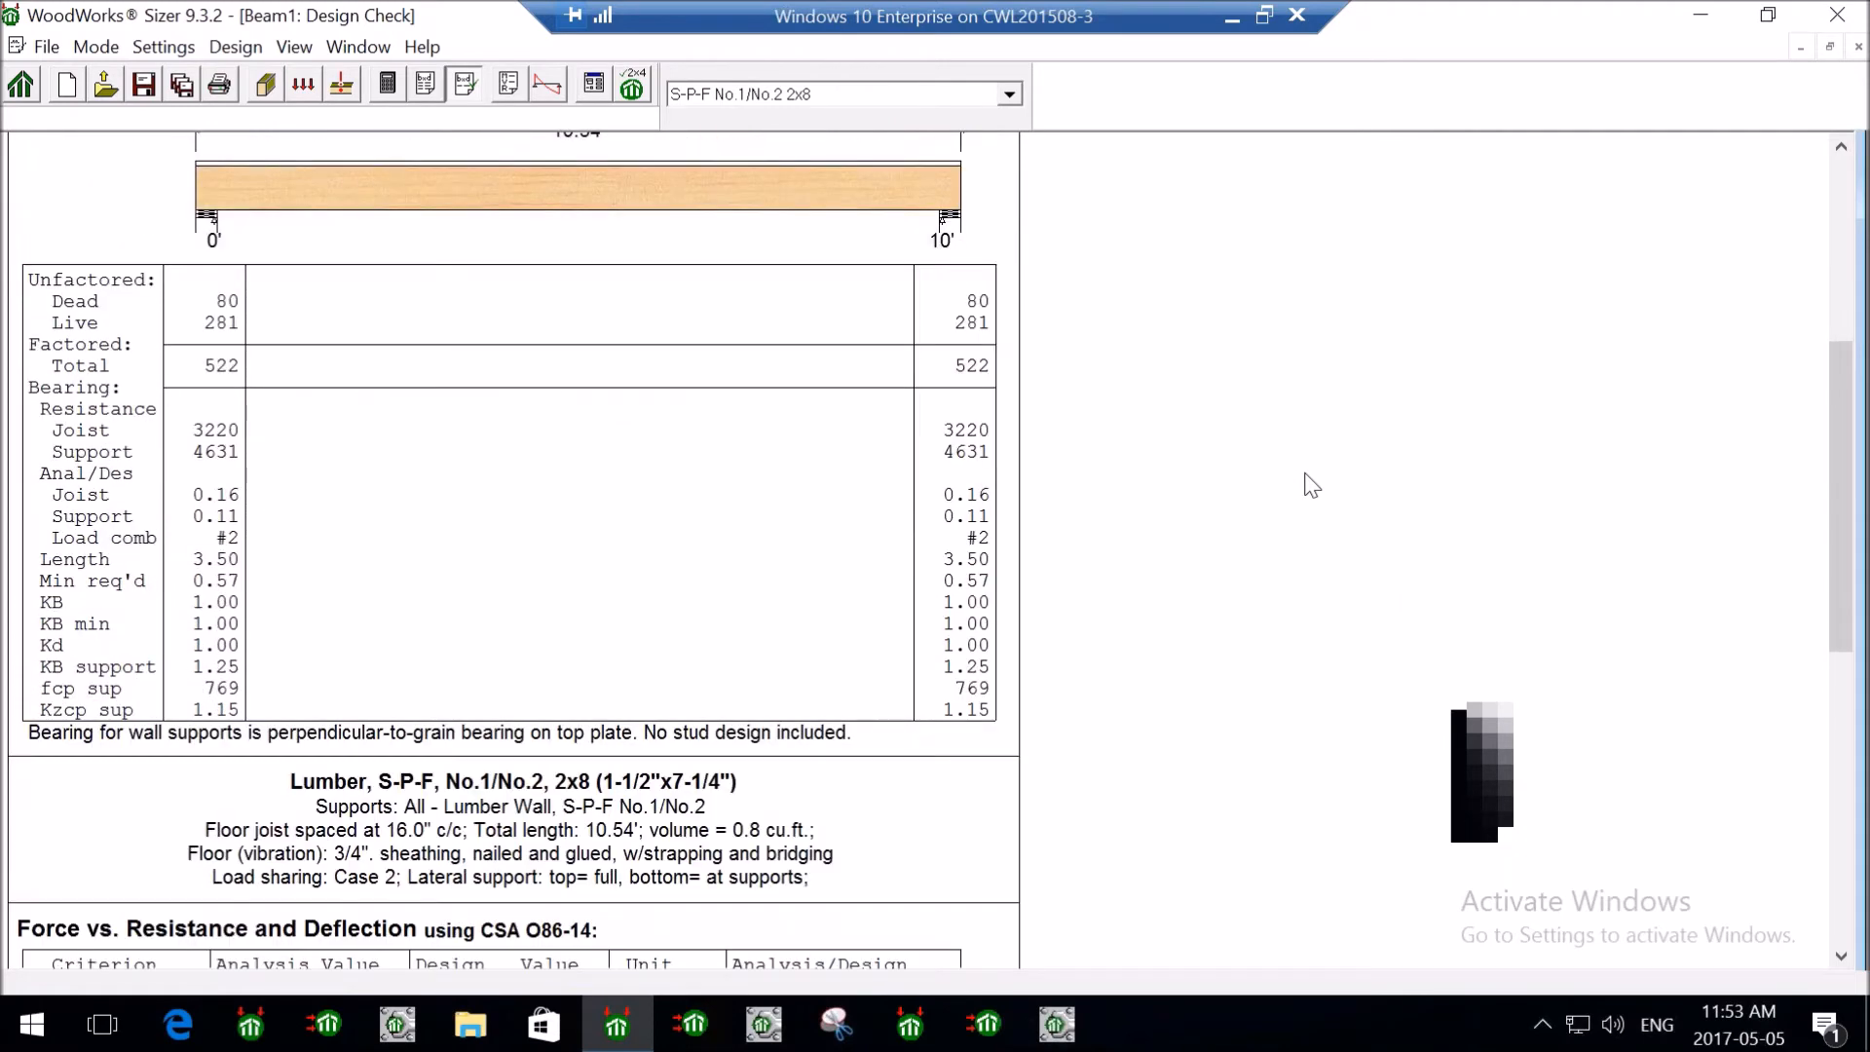
{"action": "scroll", "coordinate": [1306, 484], "scroll_direction": "down", "scroll_amount": 4}
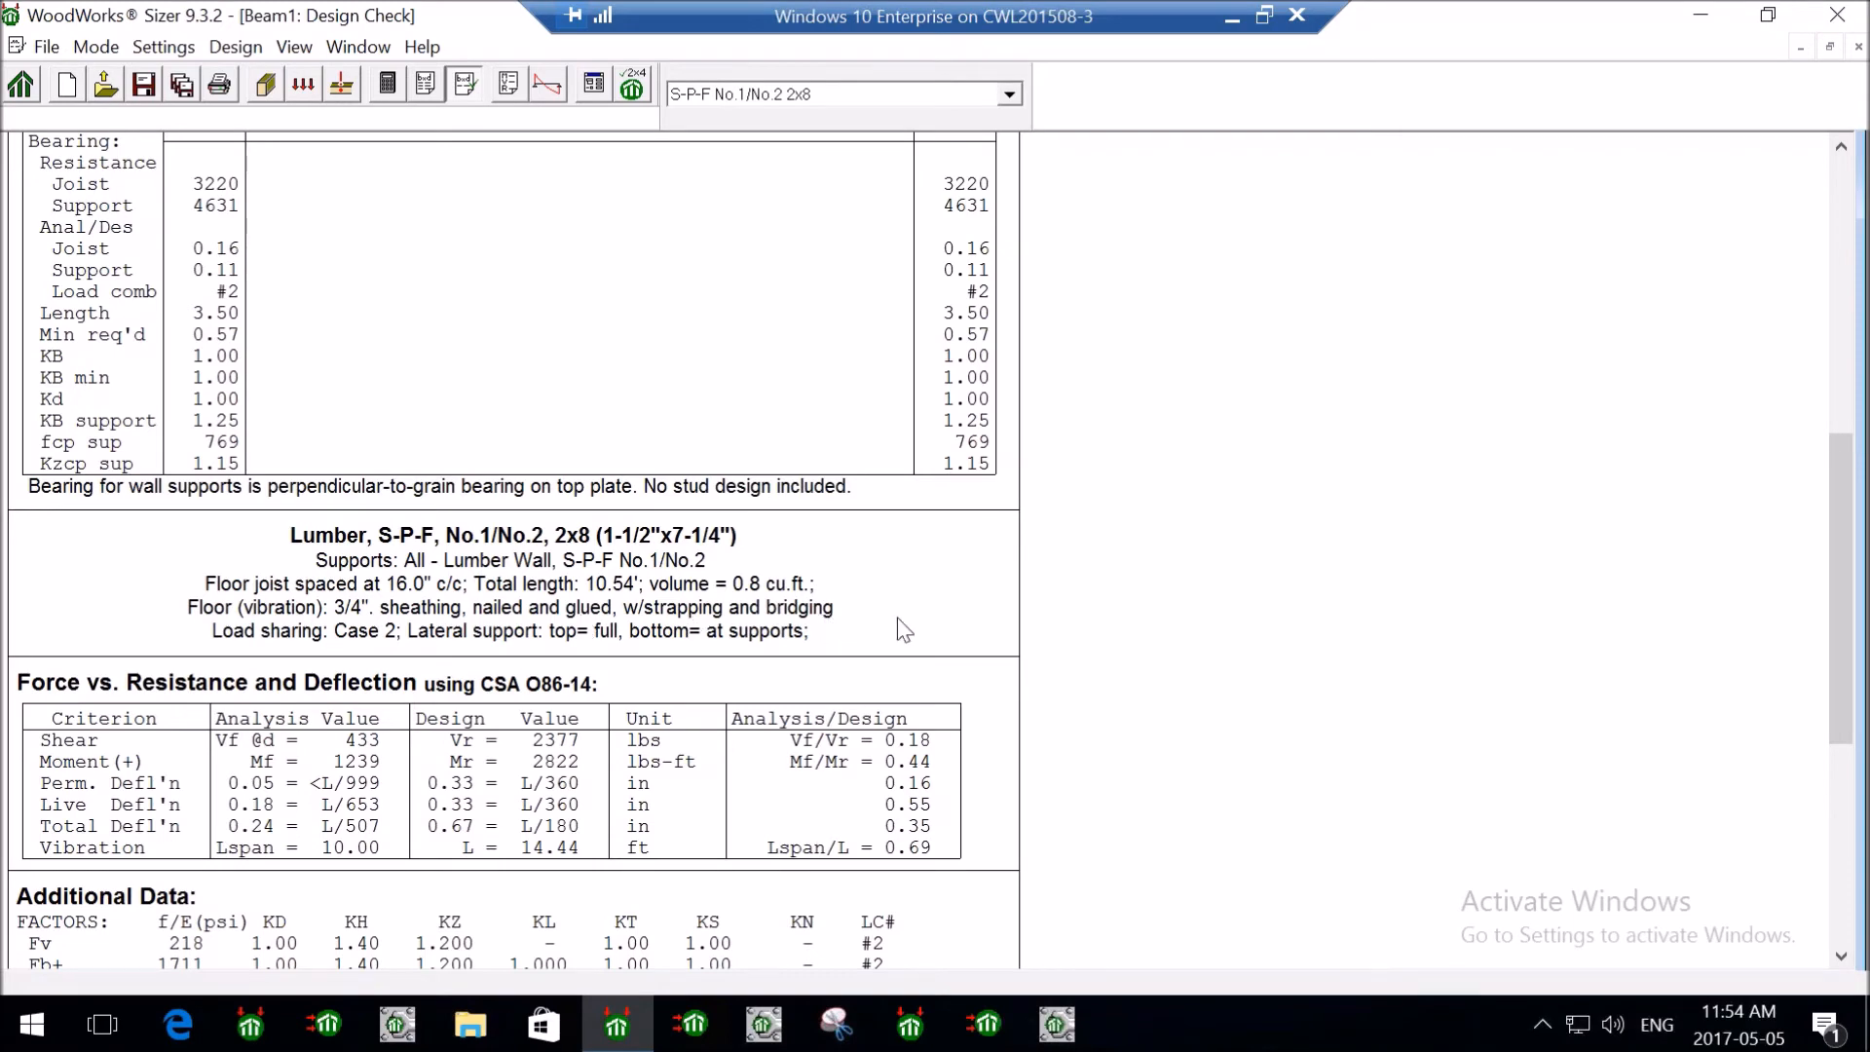
{"action": "scroll", "coordinate": [902, 619], "scroll_direction": "down", "scroll_amount": 3}
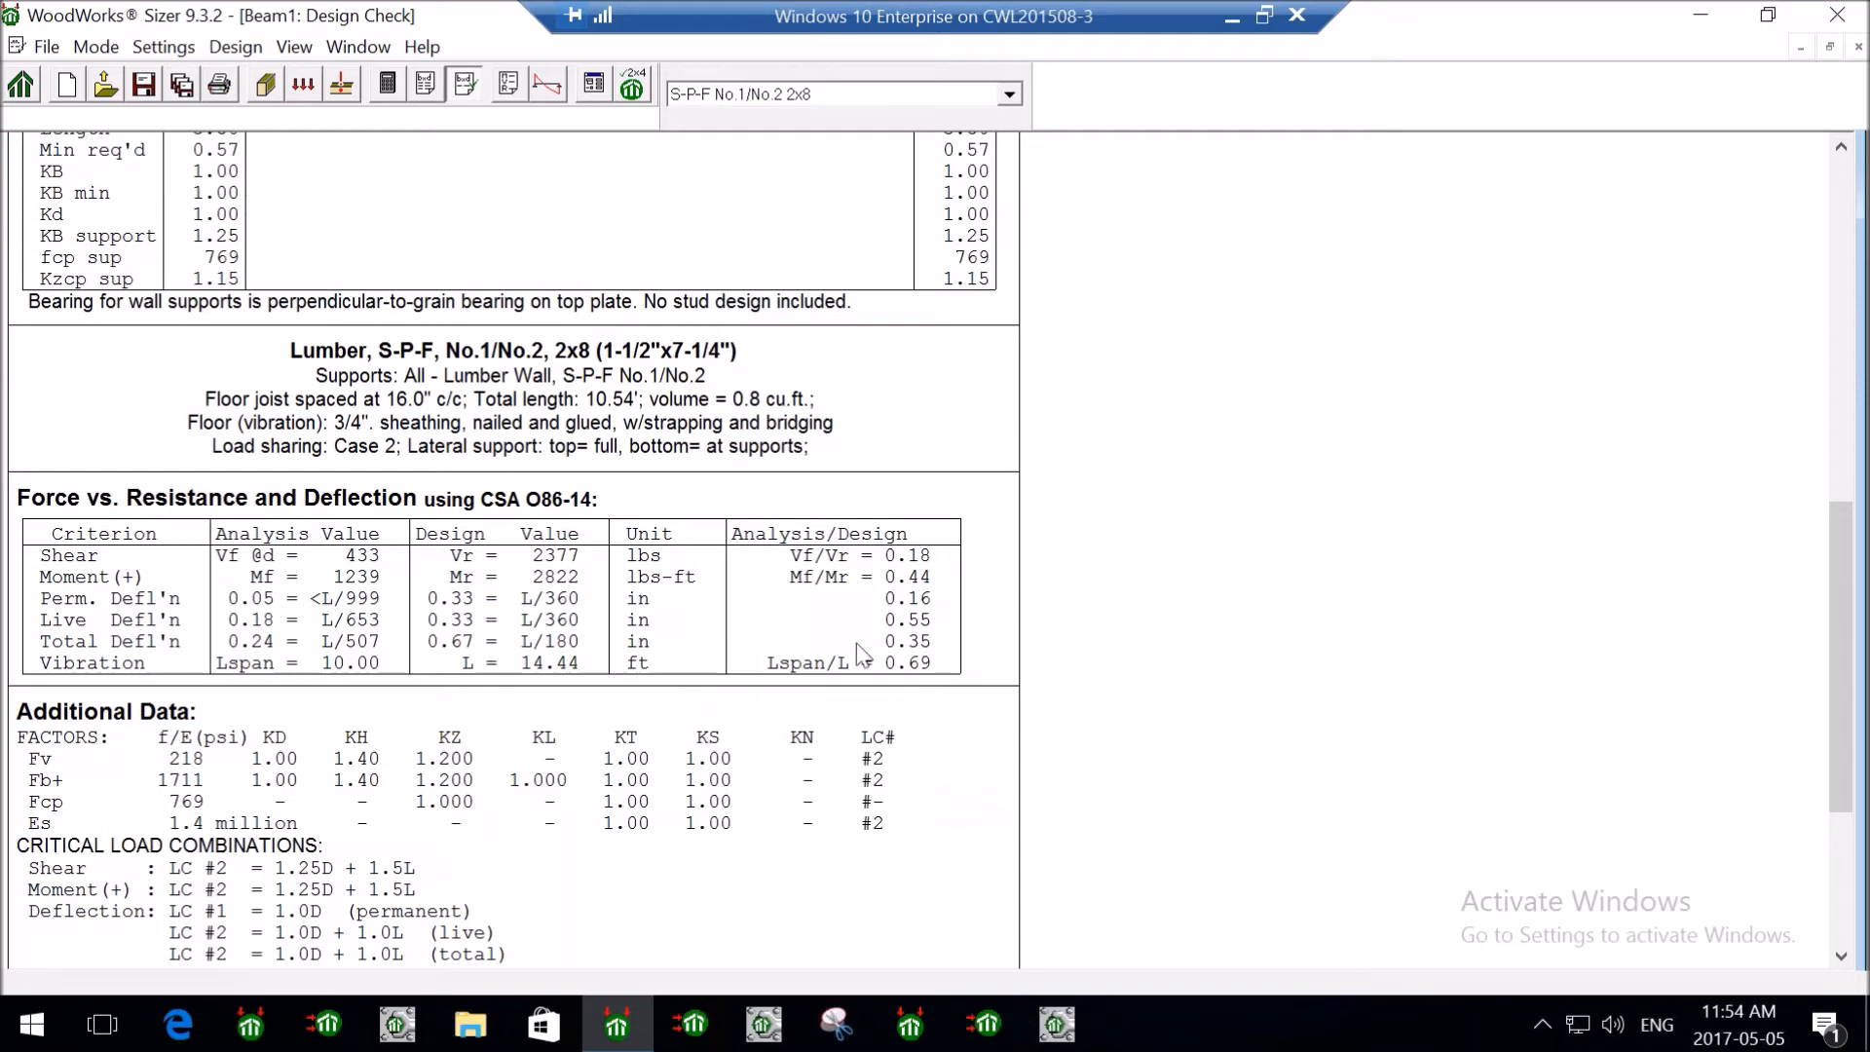
{"action": "scroll", "coordinate": [883, 649], "scroll_direction": "down", "scroll_amount": 2}
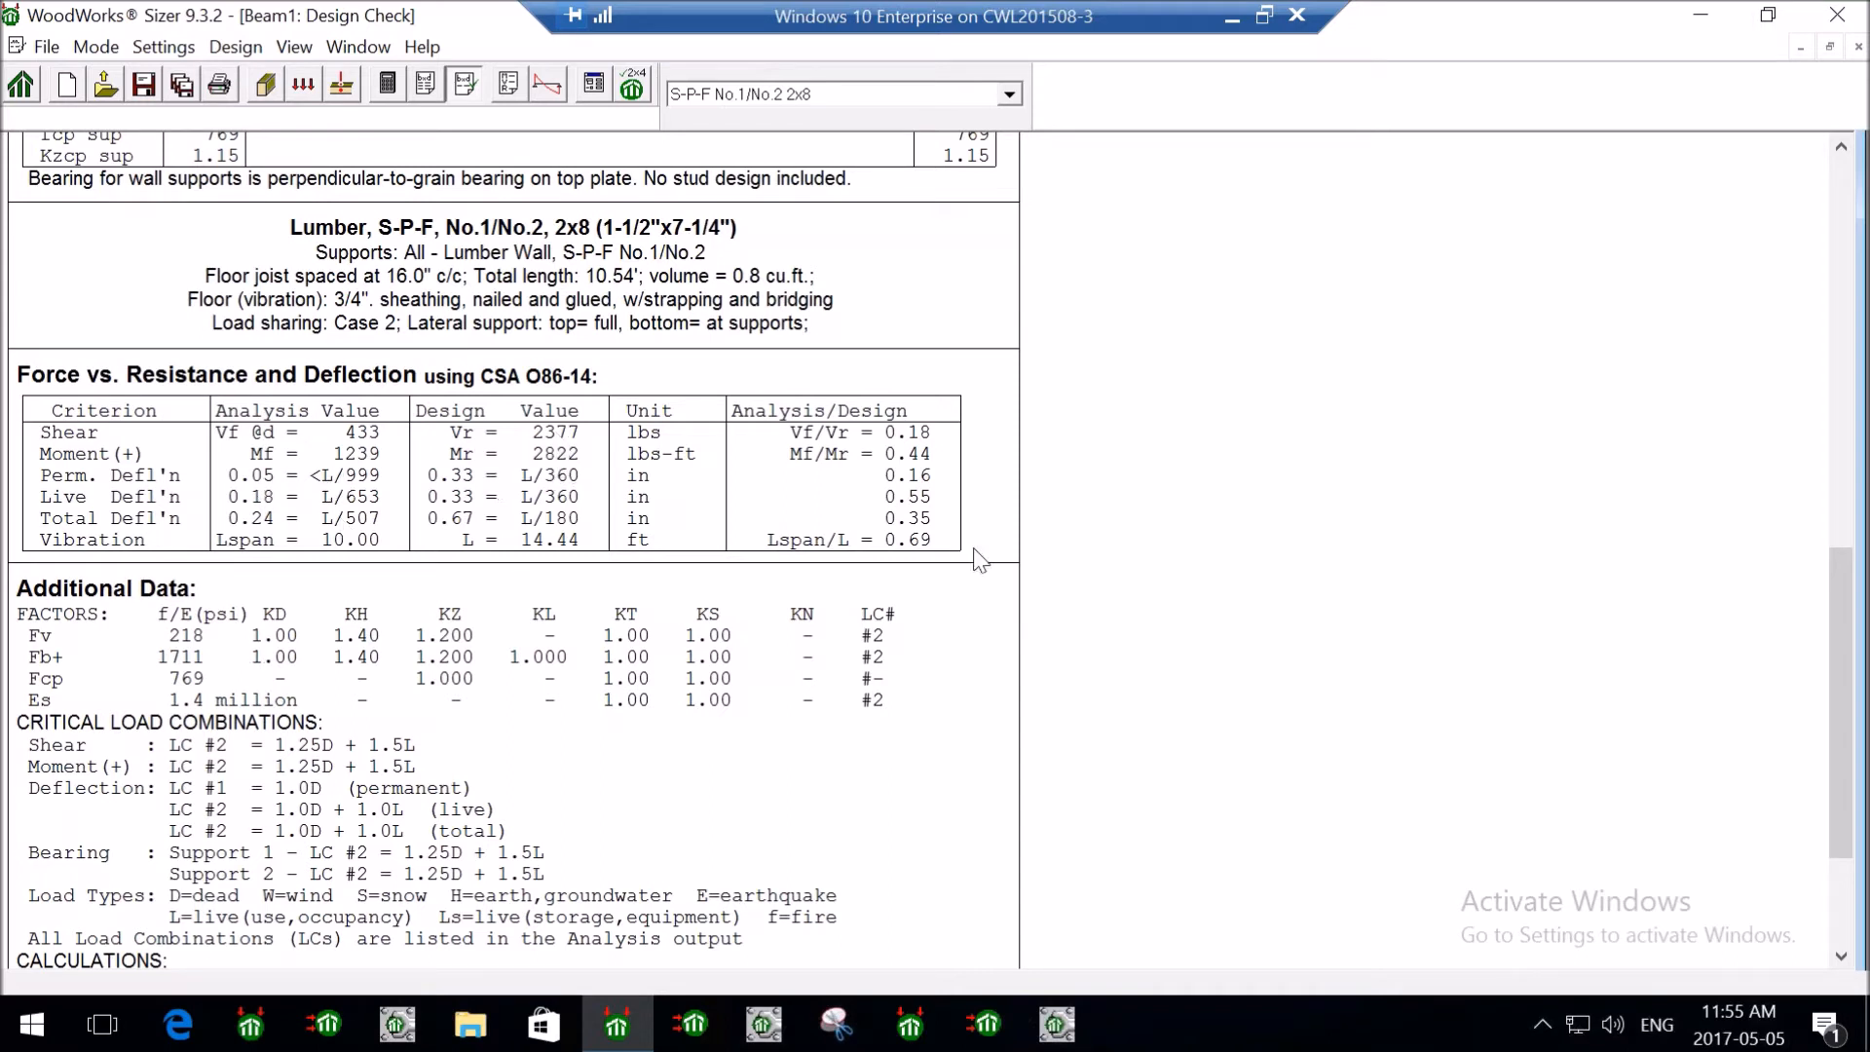
{"action": "scroll", "coordinate": [1130, 584], "scroll_direction": "down", "scroll_amount": 1}
{"action": "scroll", "coordinate": [1130, 585], "scroll_direction": "down", "scroll_amount": 2}
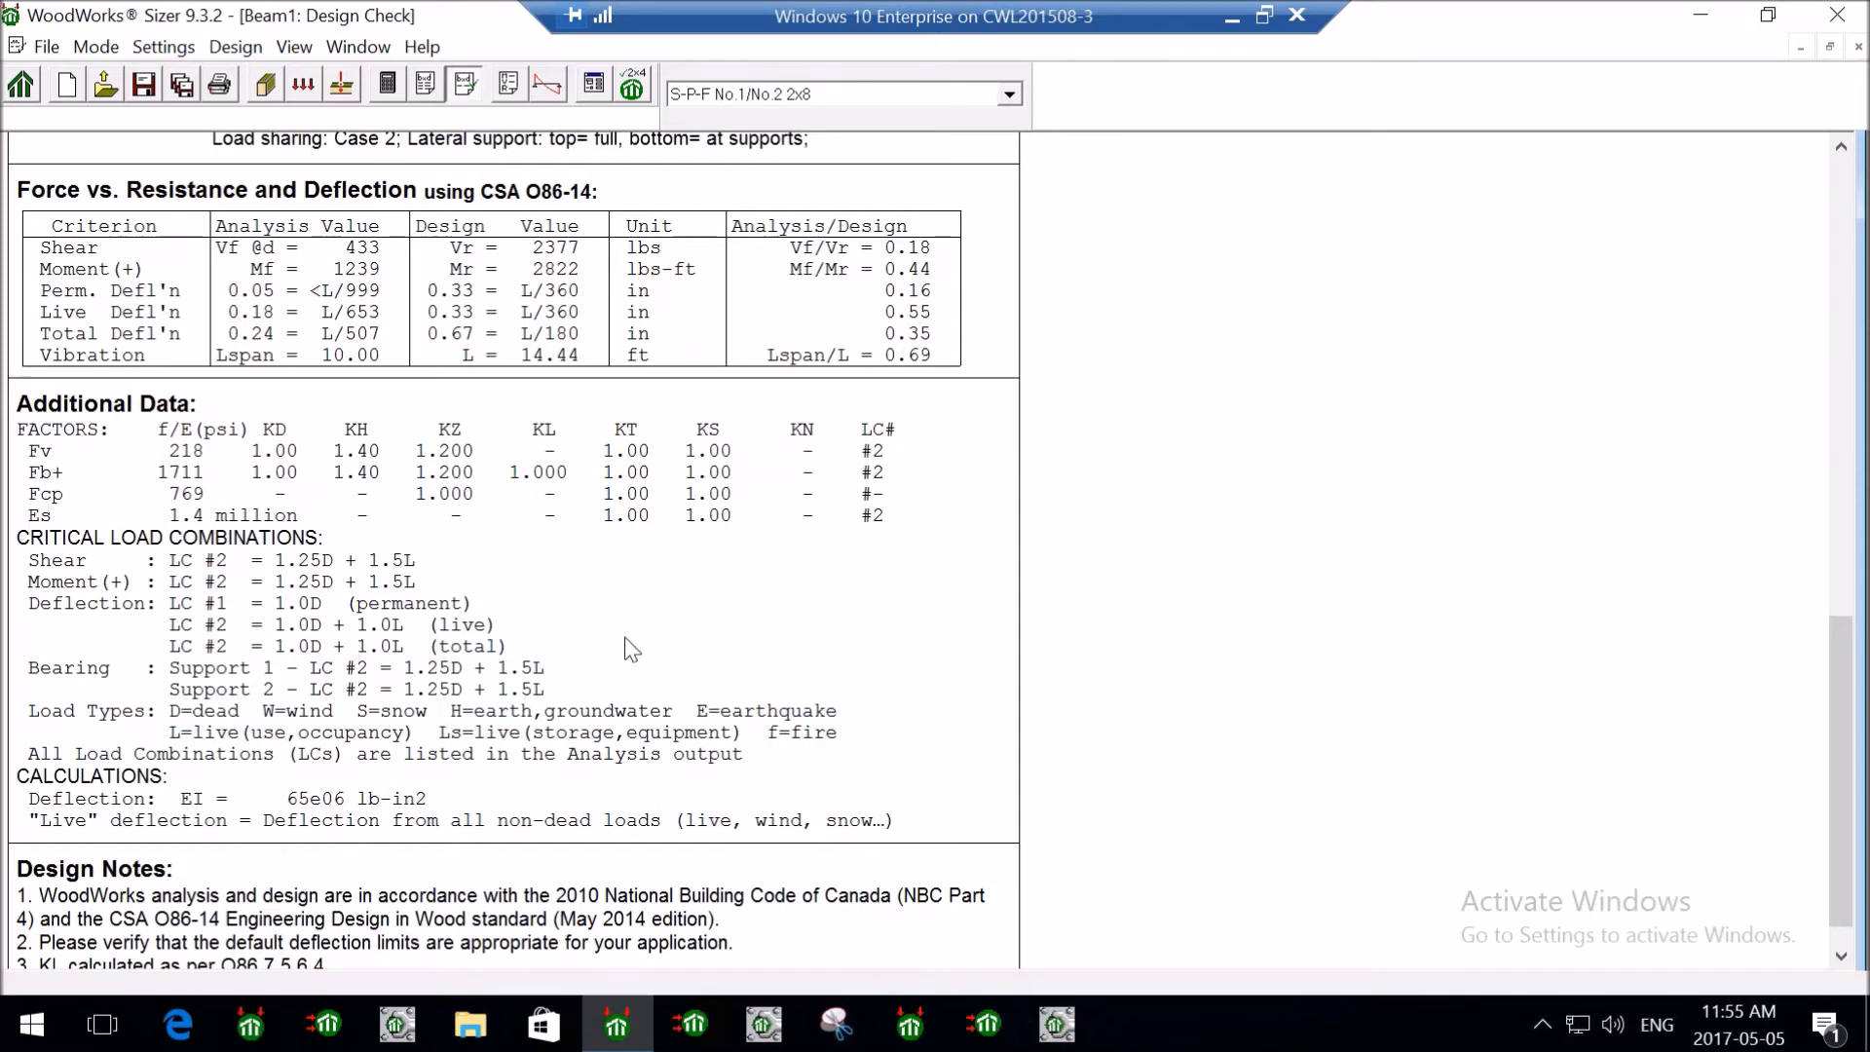
{"action": "scroll", "coordinate": [628, 644], "scroll_direction": "down", "scroll_amount": 1}
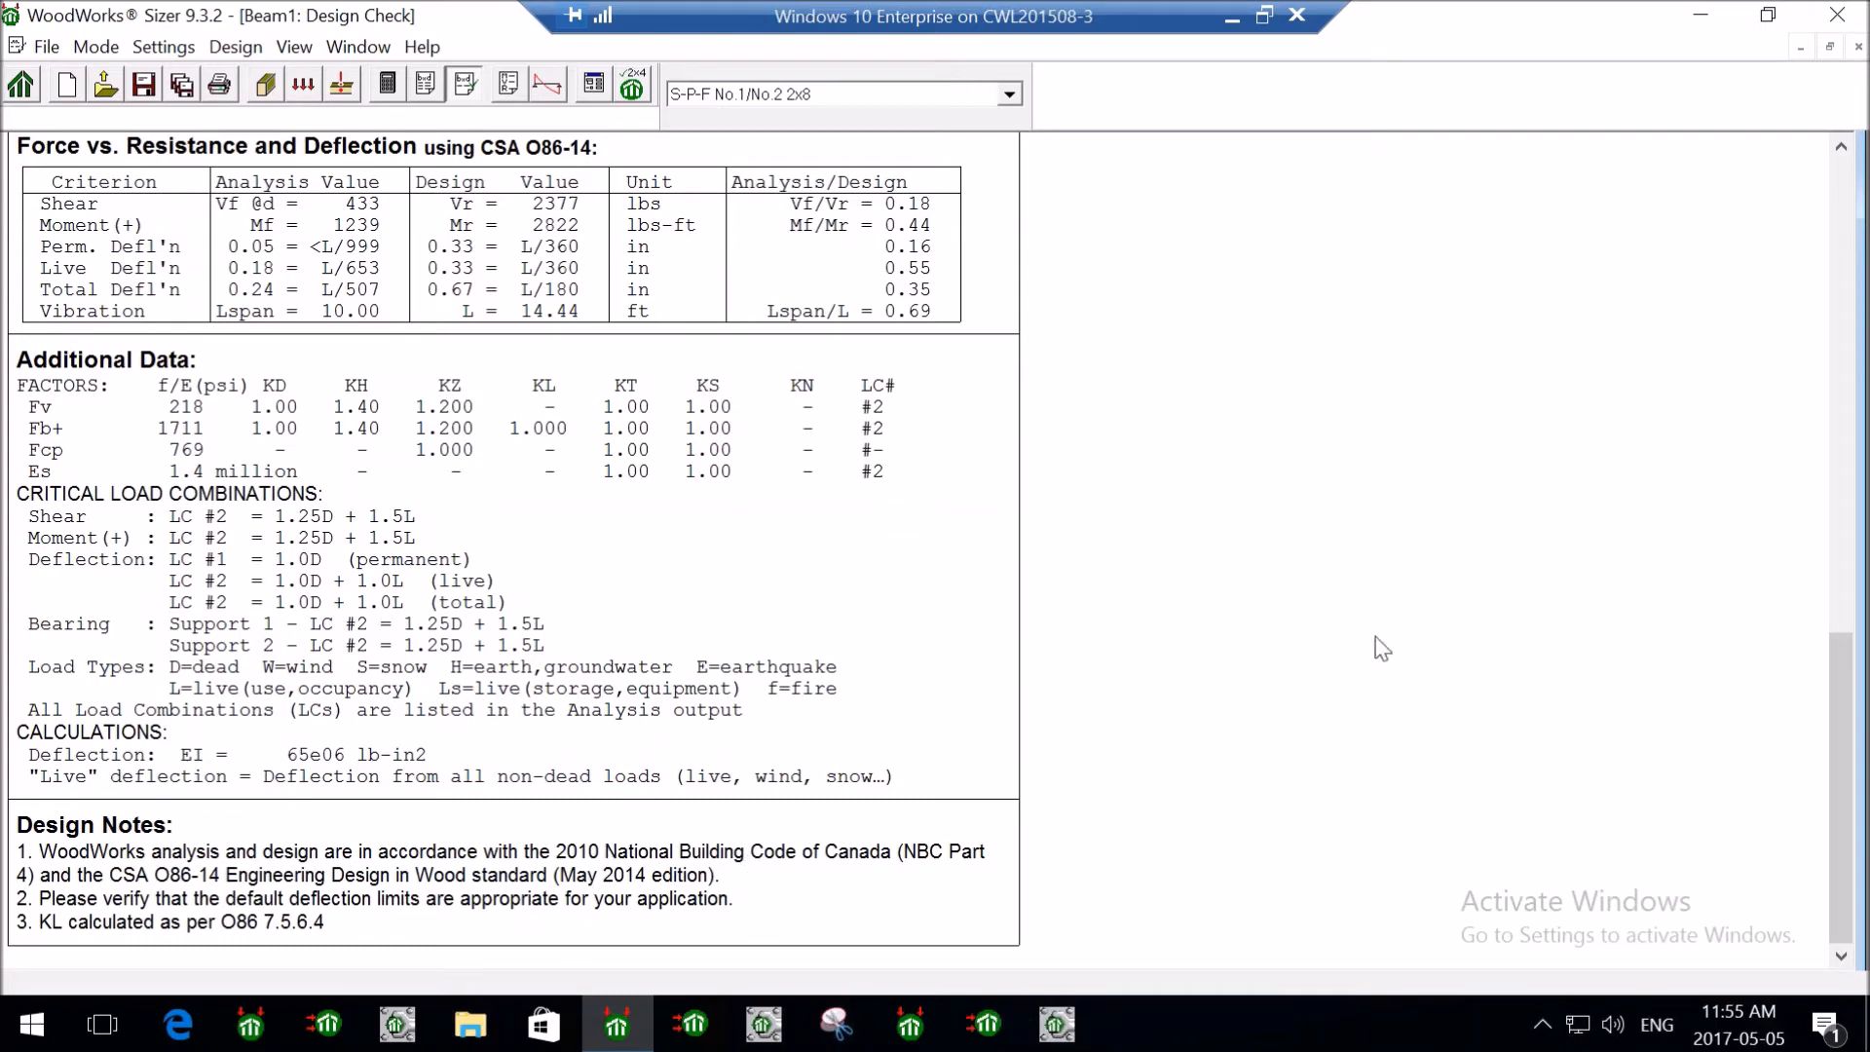
{"action": "scroll", "coordinate": [1279, 701], "scroll_direction": "up", "scroll_amount": 1}
{"action": "scroll", "coordinate": [1278, 701], "scroll_direction": "up", "scroll_amount": 8}
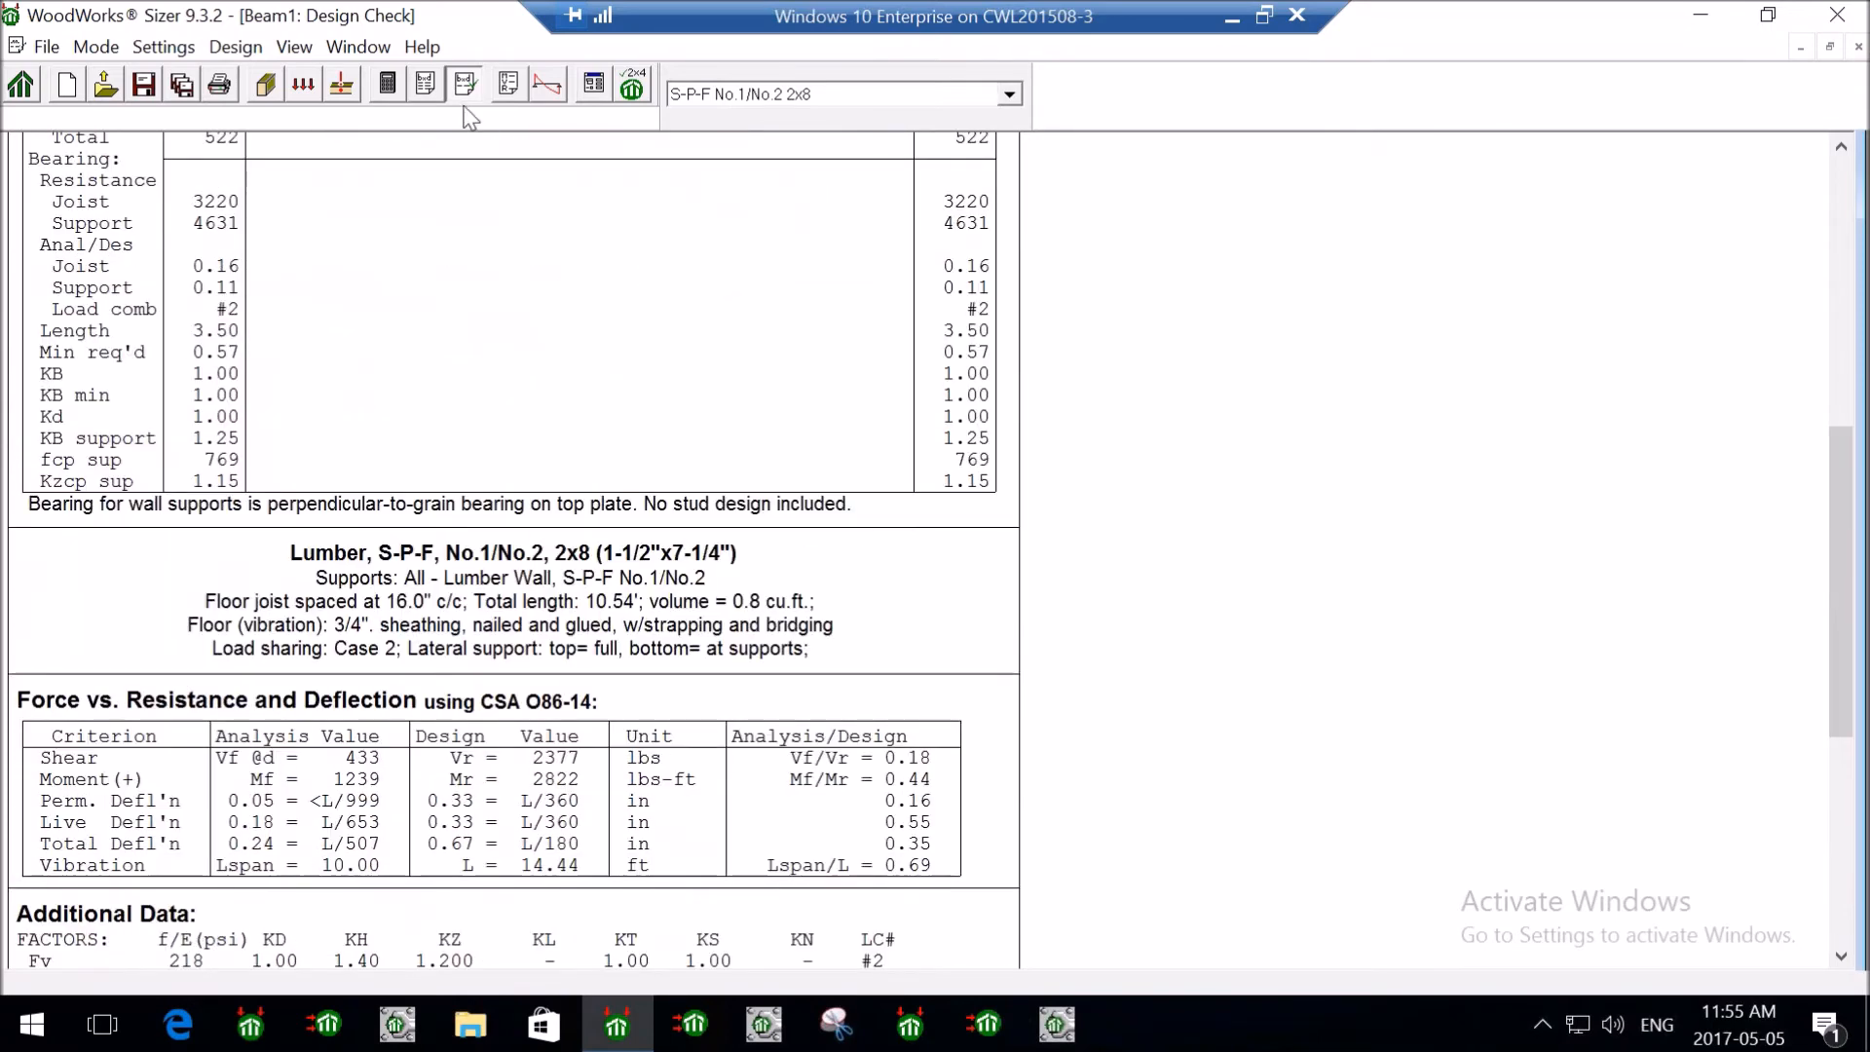
- Review the beam's analysis report, then show its diagrams: 522 lb reactions, 1239 lbs-ft bending, 0.24 in deflection
{"action": "left_click", "coordinate": [504, 93]}
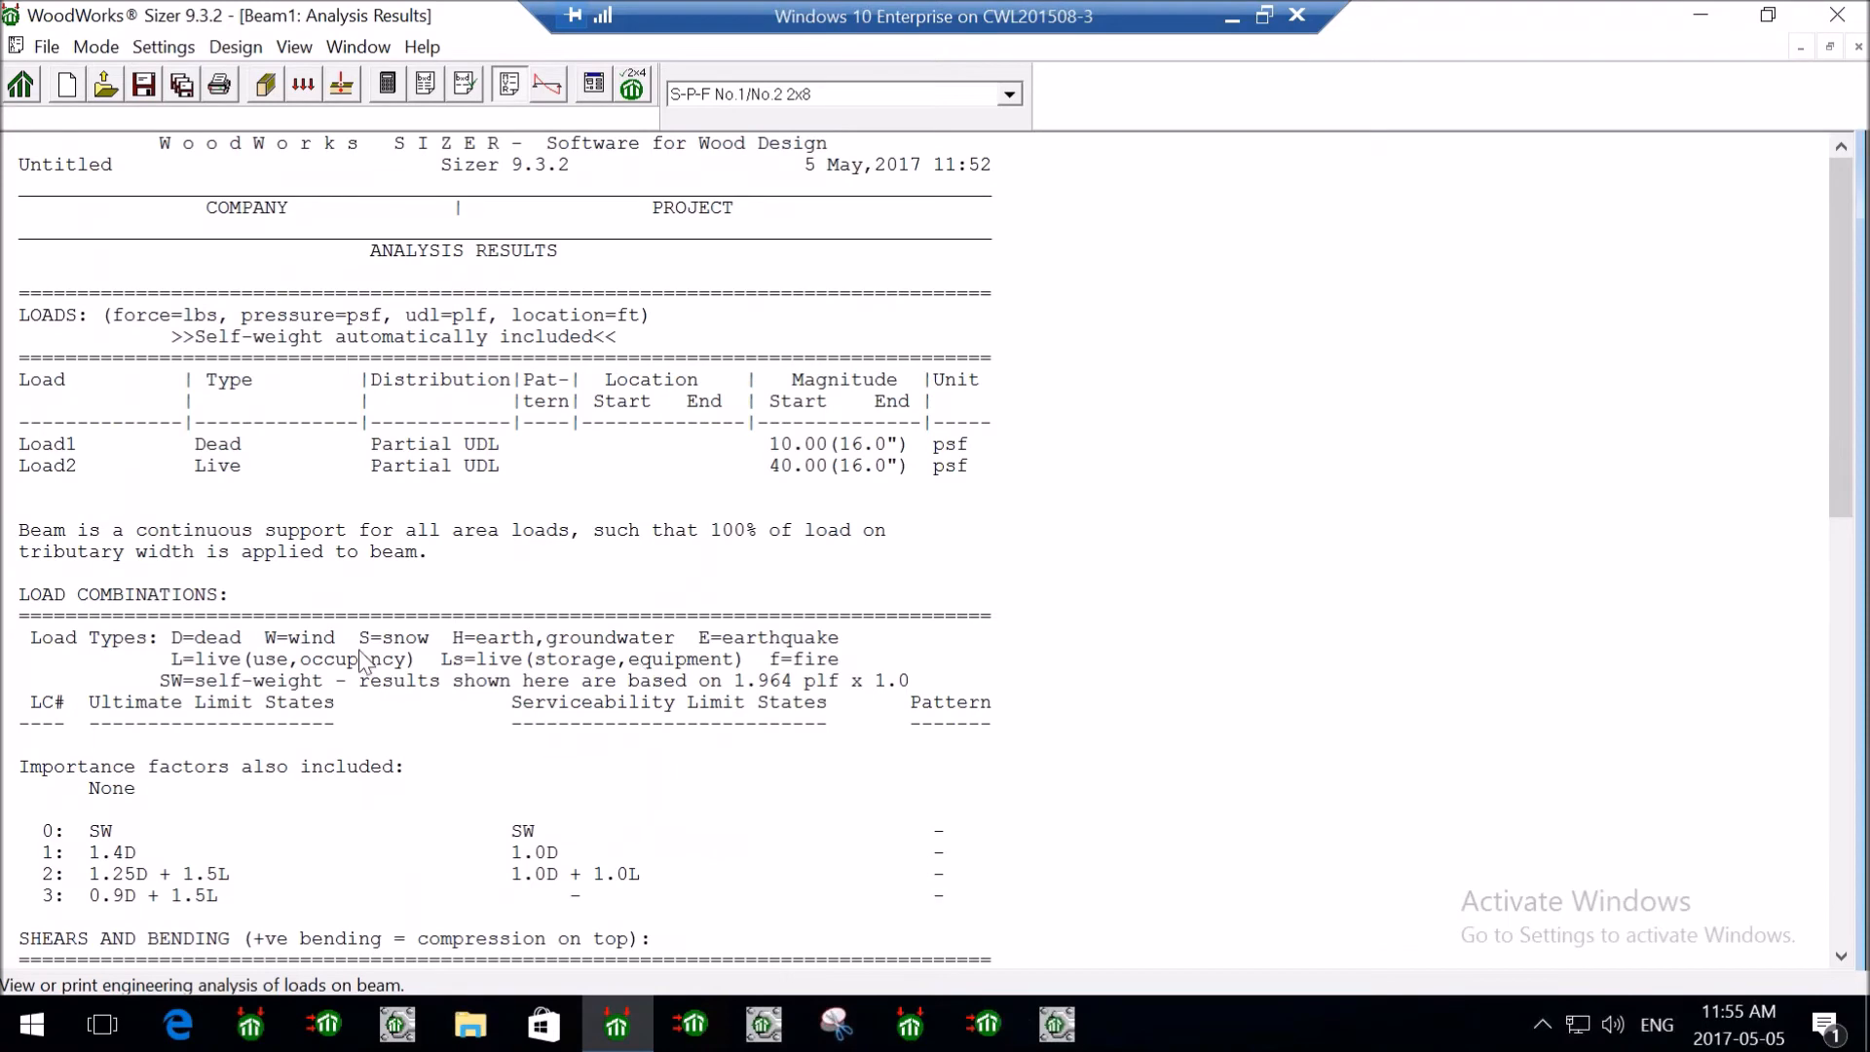
{"action": "scroll", "coordinate": [400, 640], "scroll_direction": "down", "scroll_amount": 1}
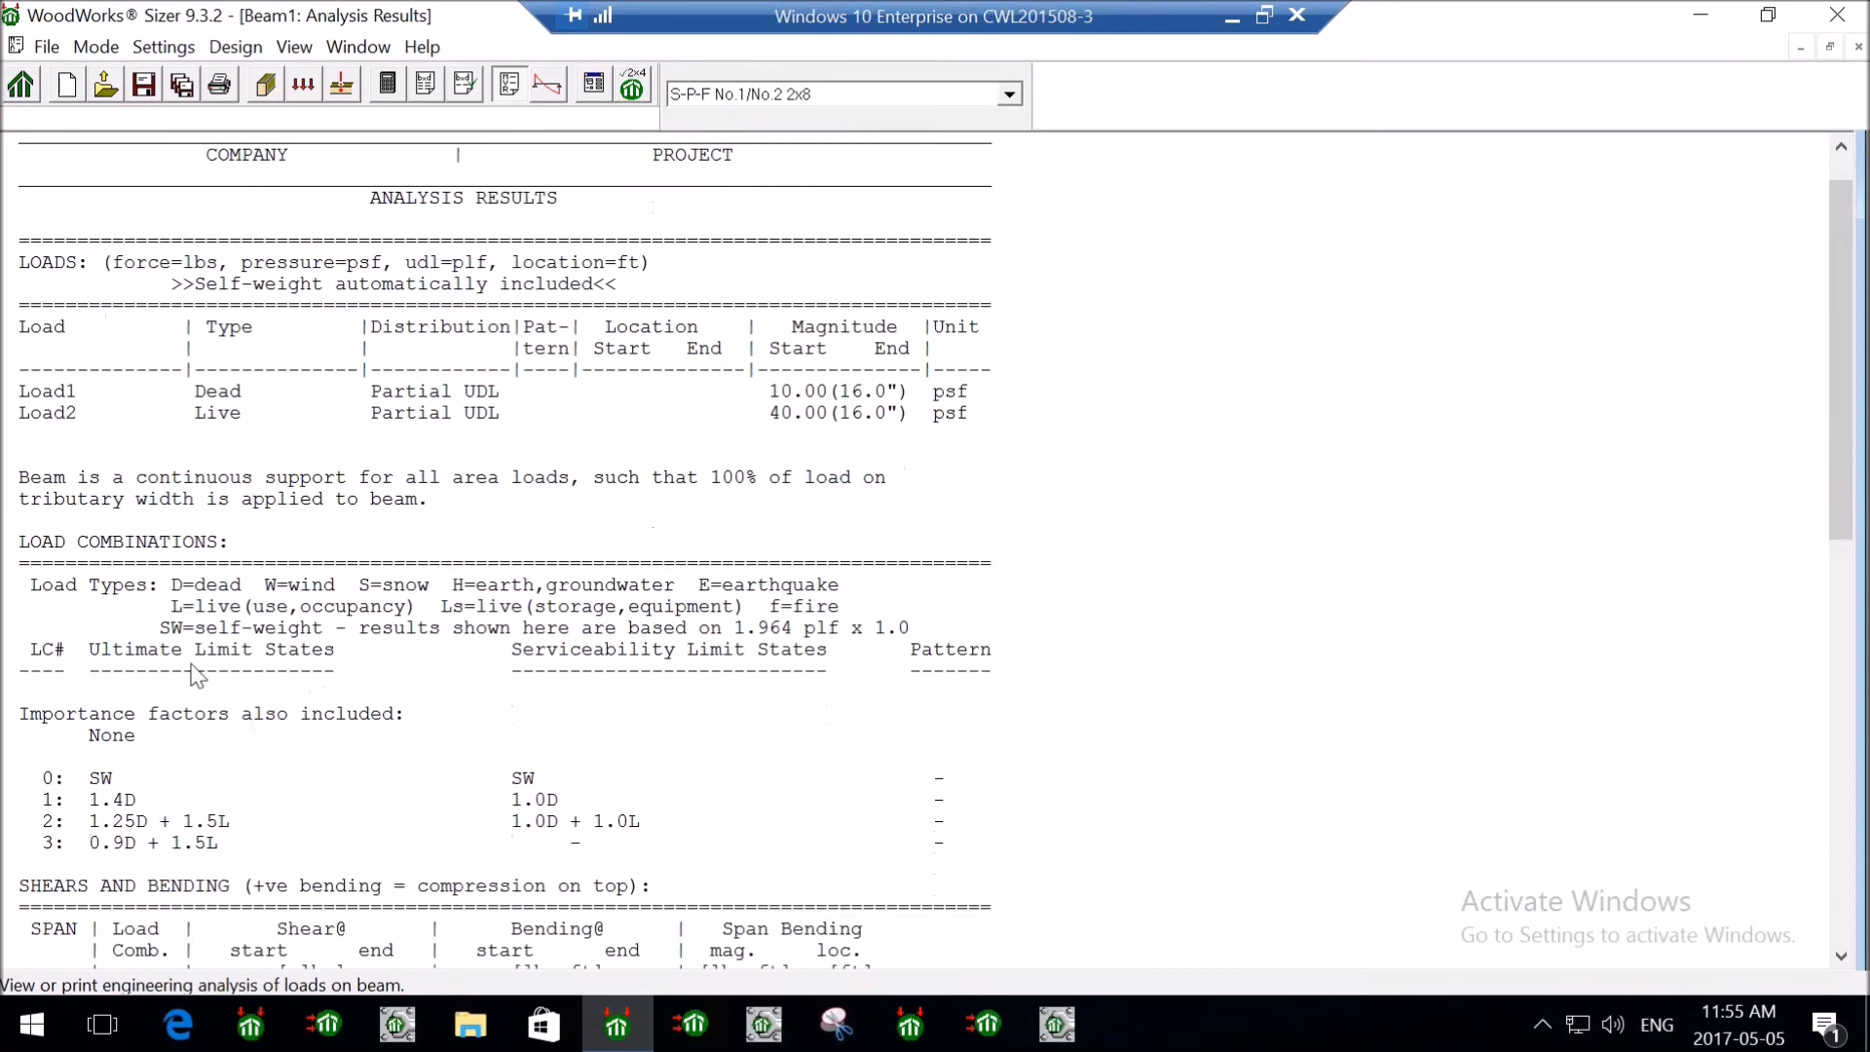
{"action": "scroll", "coordinate": [295, 796], "scroll_direction": "down", "scroll_amount": 4}
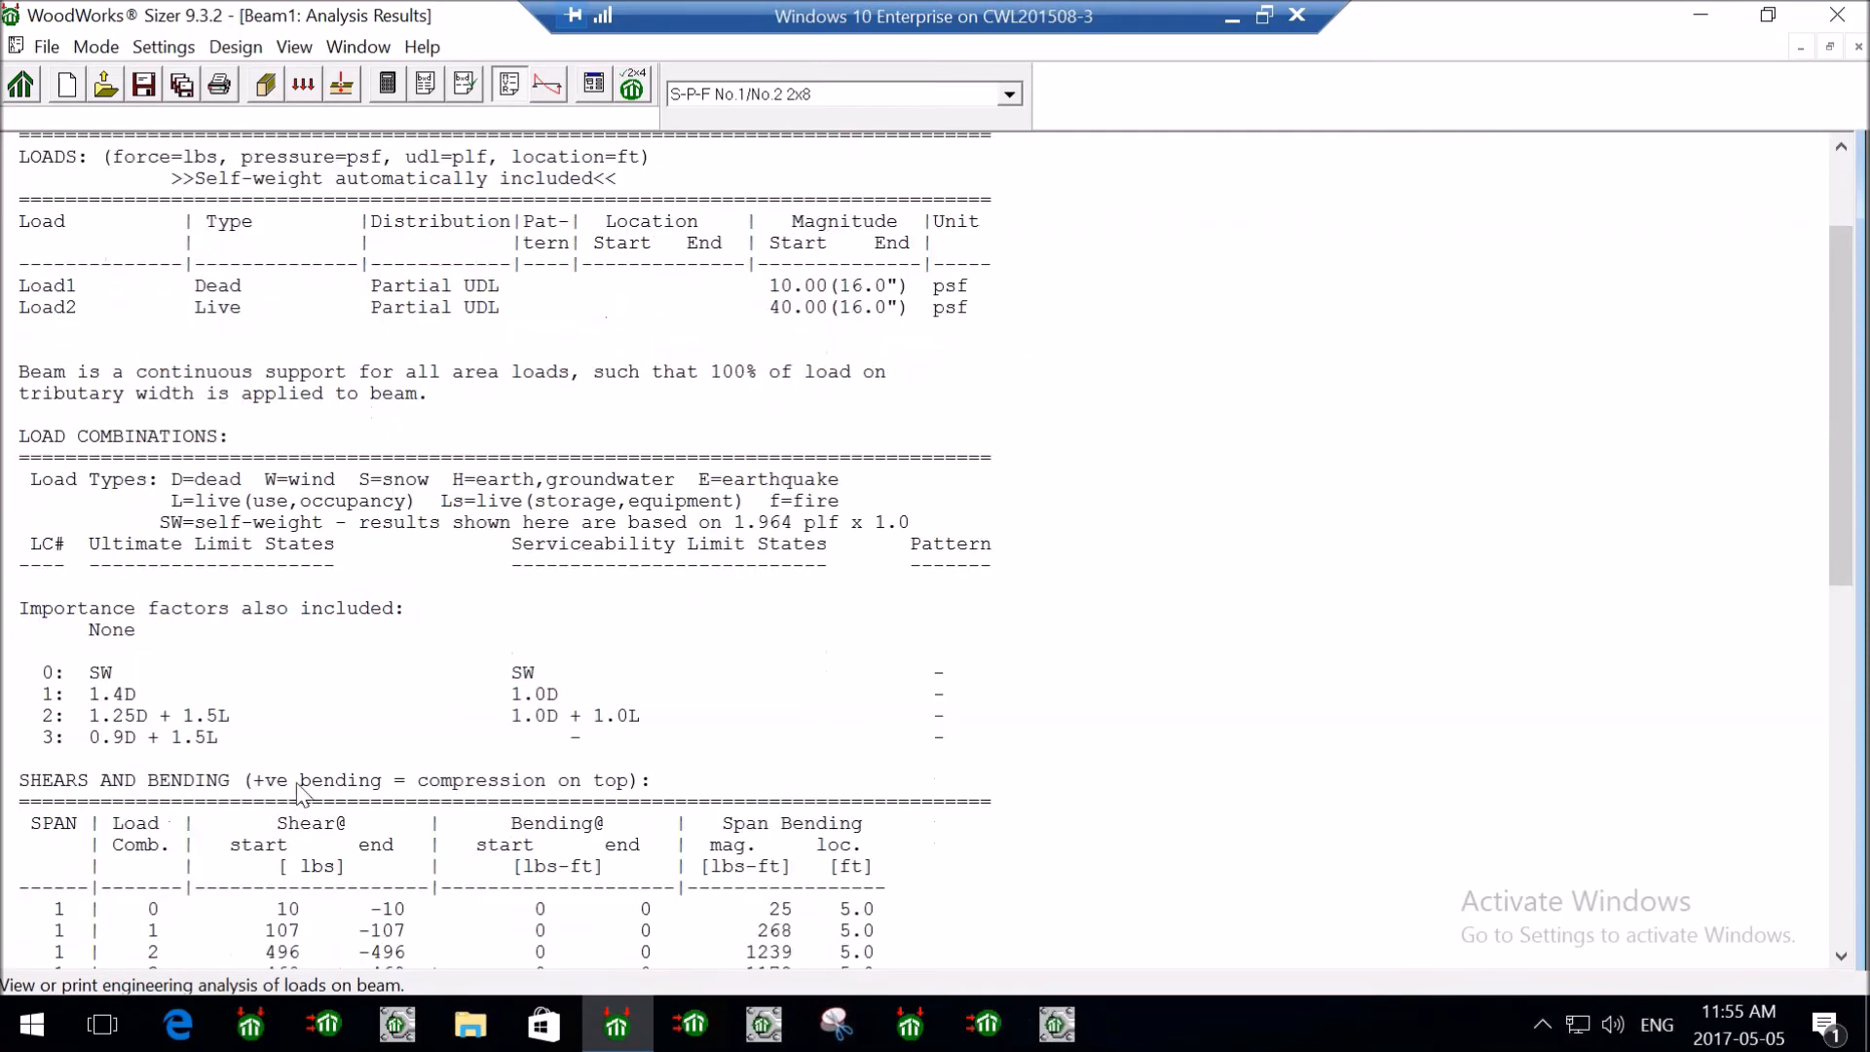
{"action": "scroll", "coordinate": [300, 793], "scroll_direction": "down", "scroll_amount": 4}
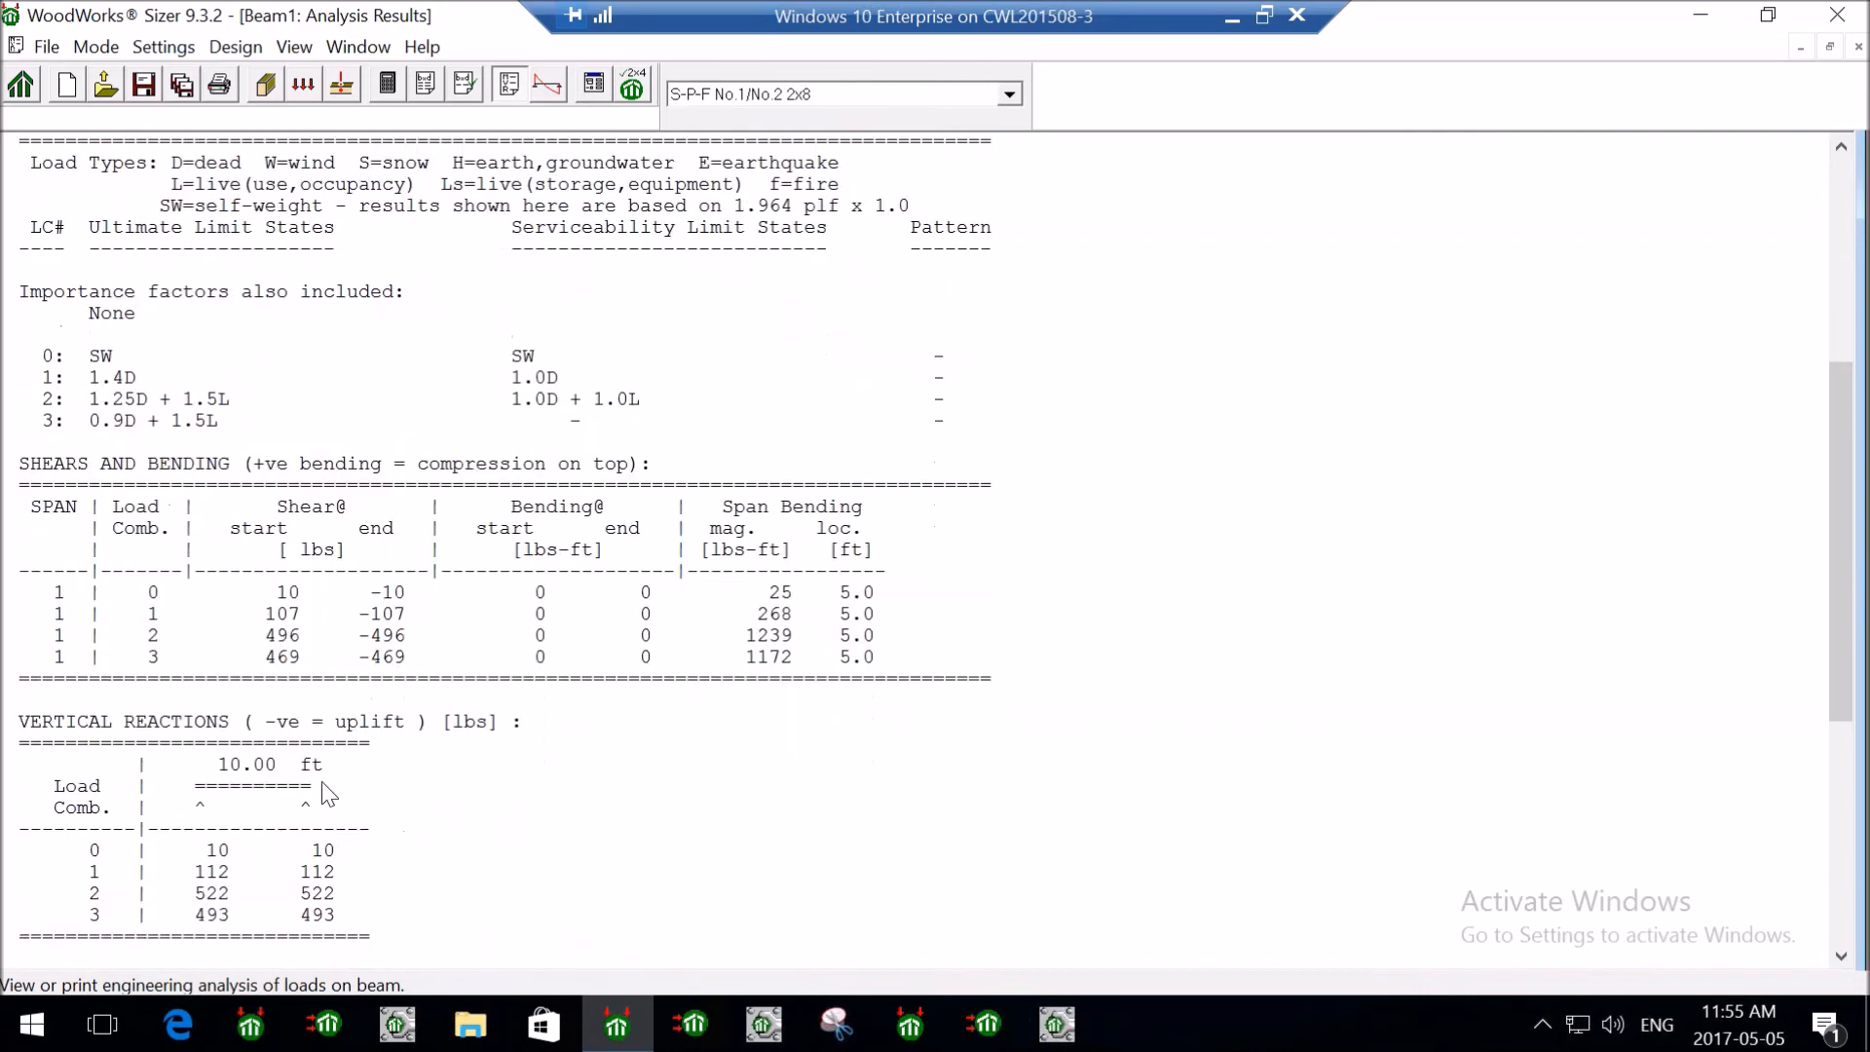
{"action": "scroll", "coordinate": [322, 781], "scroll_direction": "up", "scroll_amount": 8}
{"action": "left_click", "coordinate": [548, 87]}
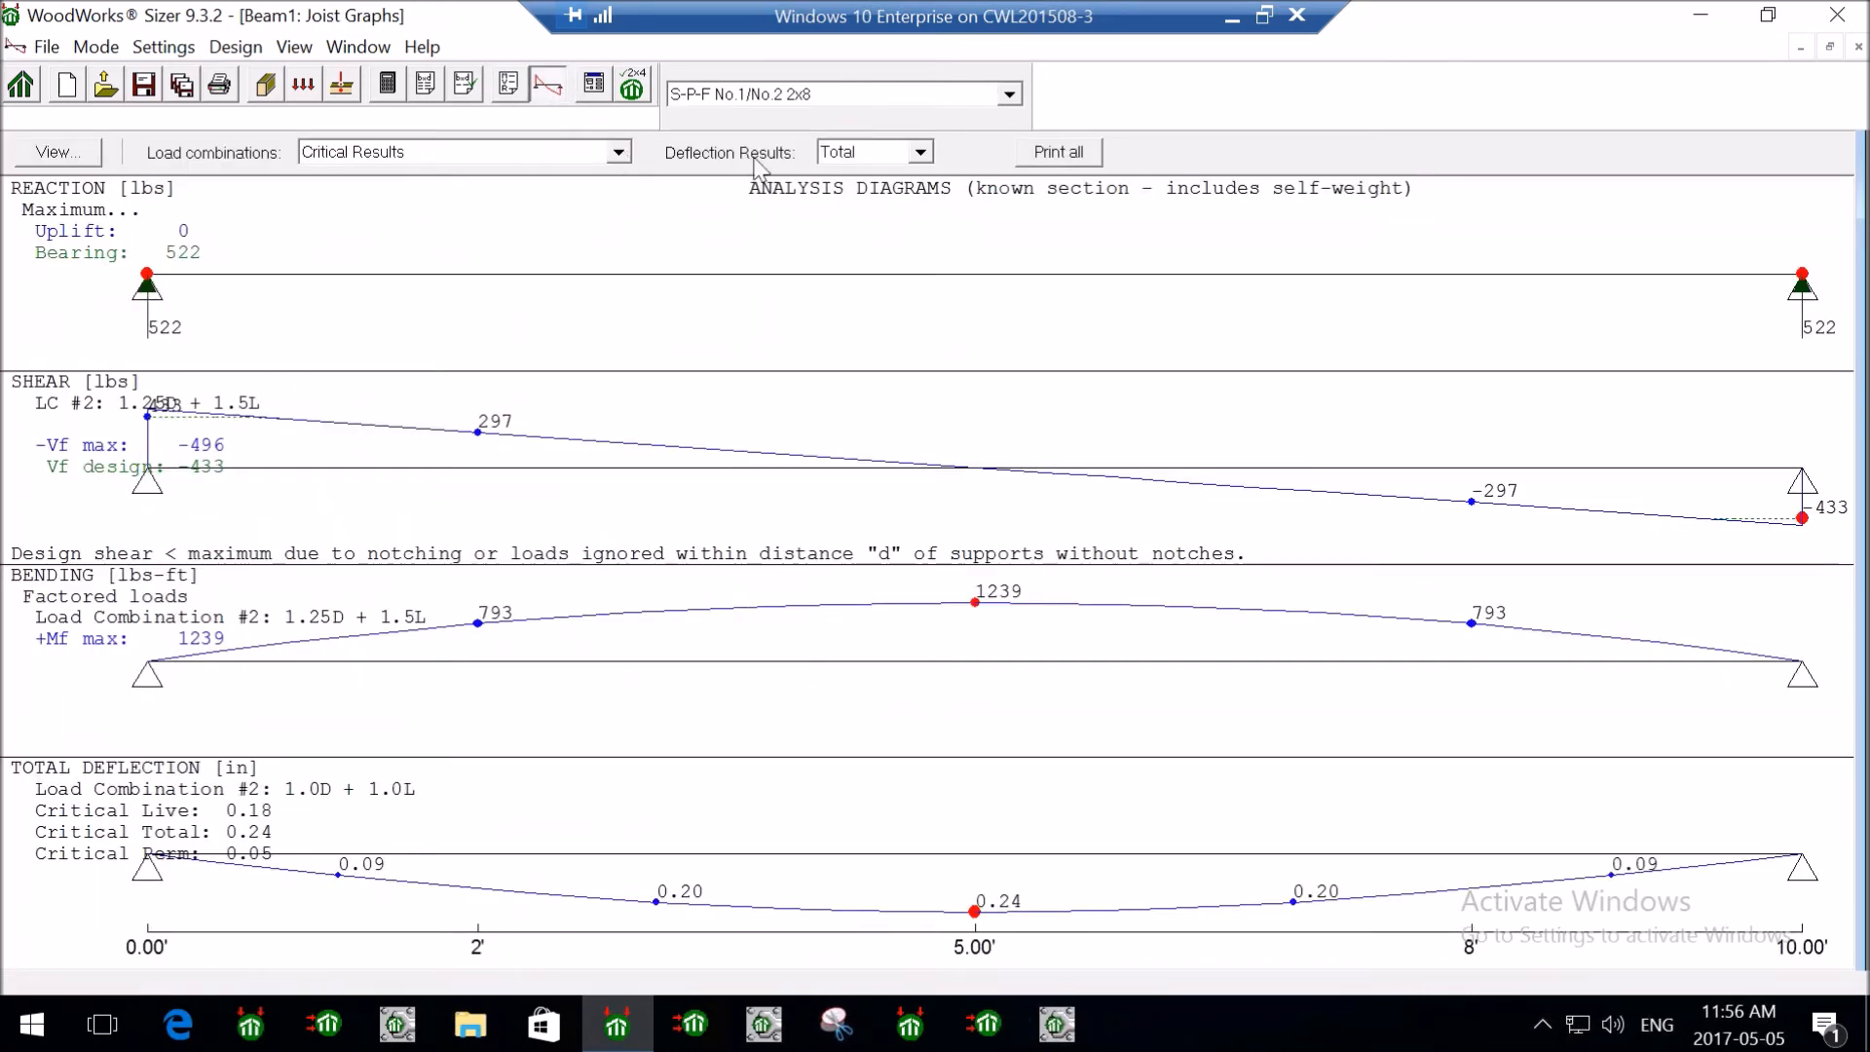
{"action": "left_click", "coordinate": [593, 153]}
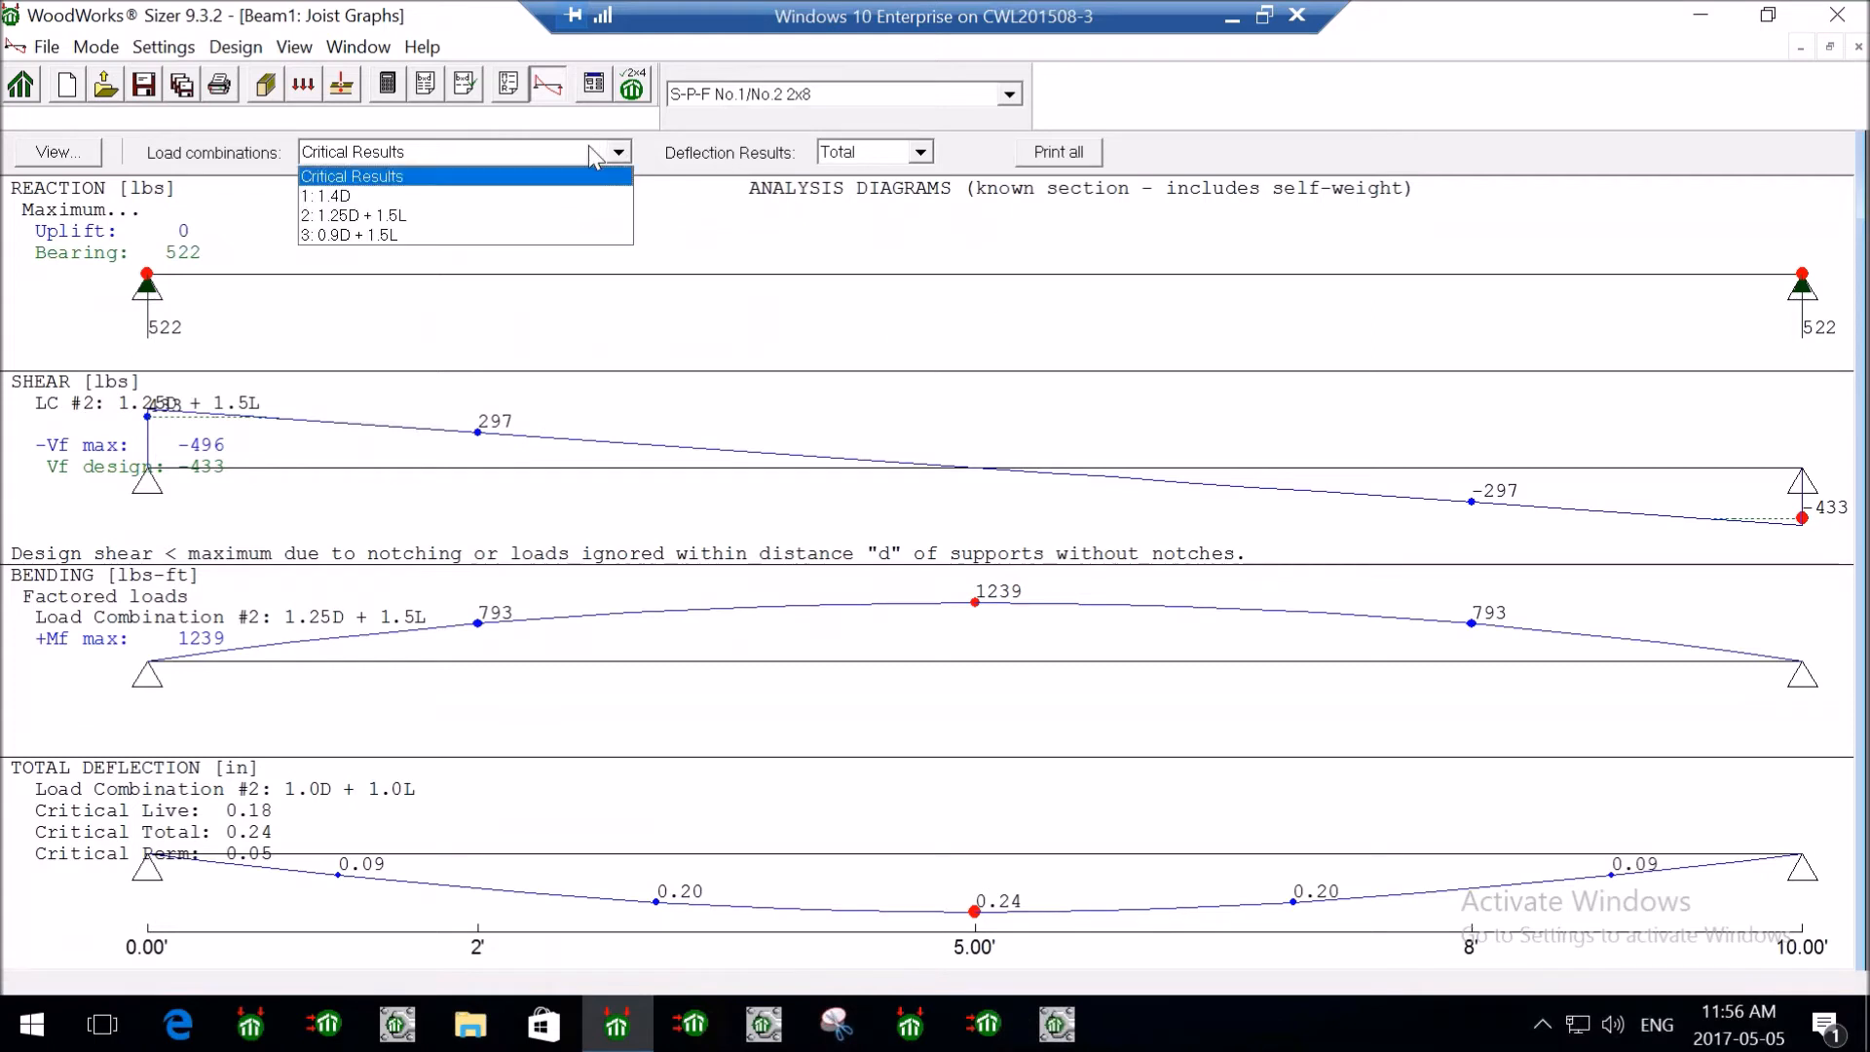
{"action": "left_click", "coordinate": [418, 185]}
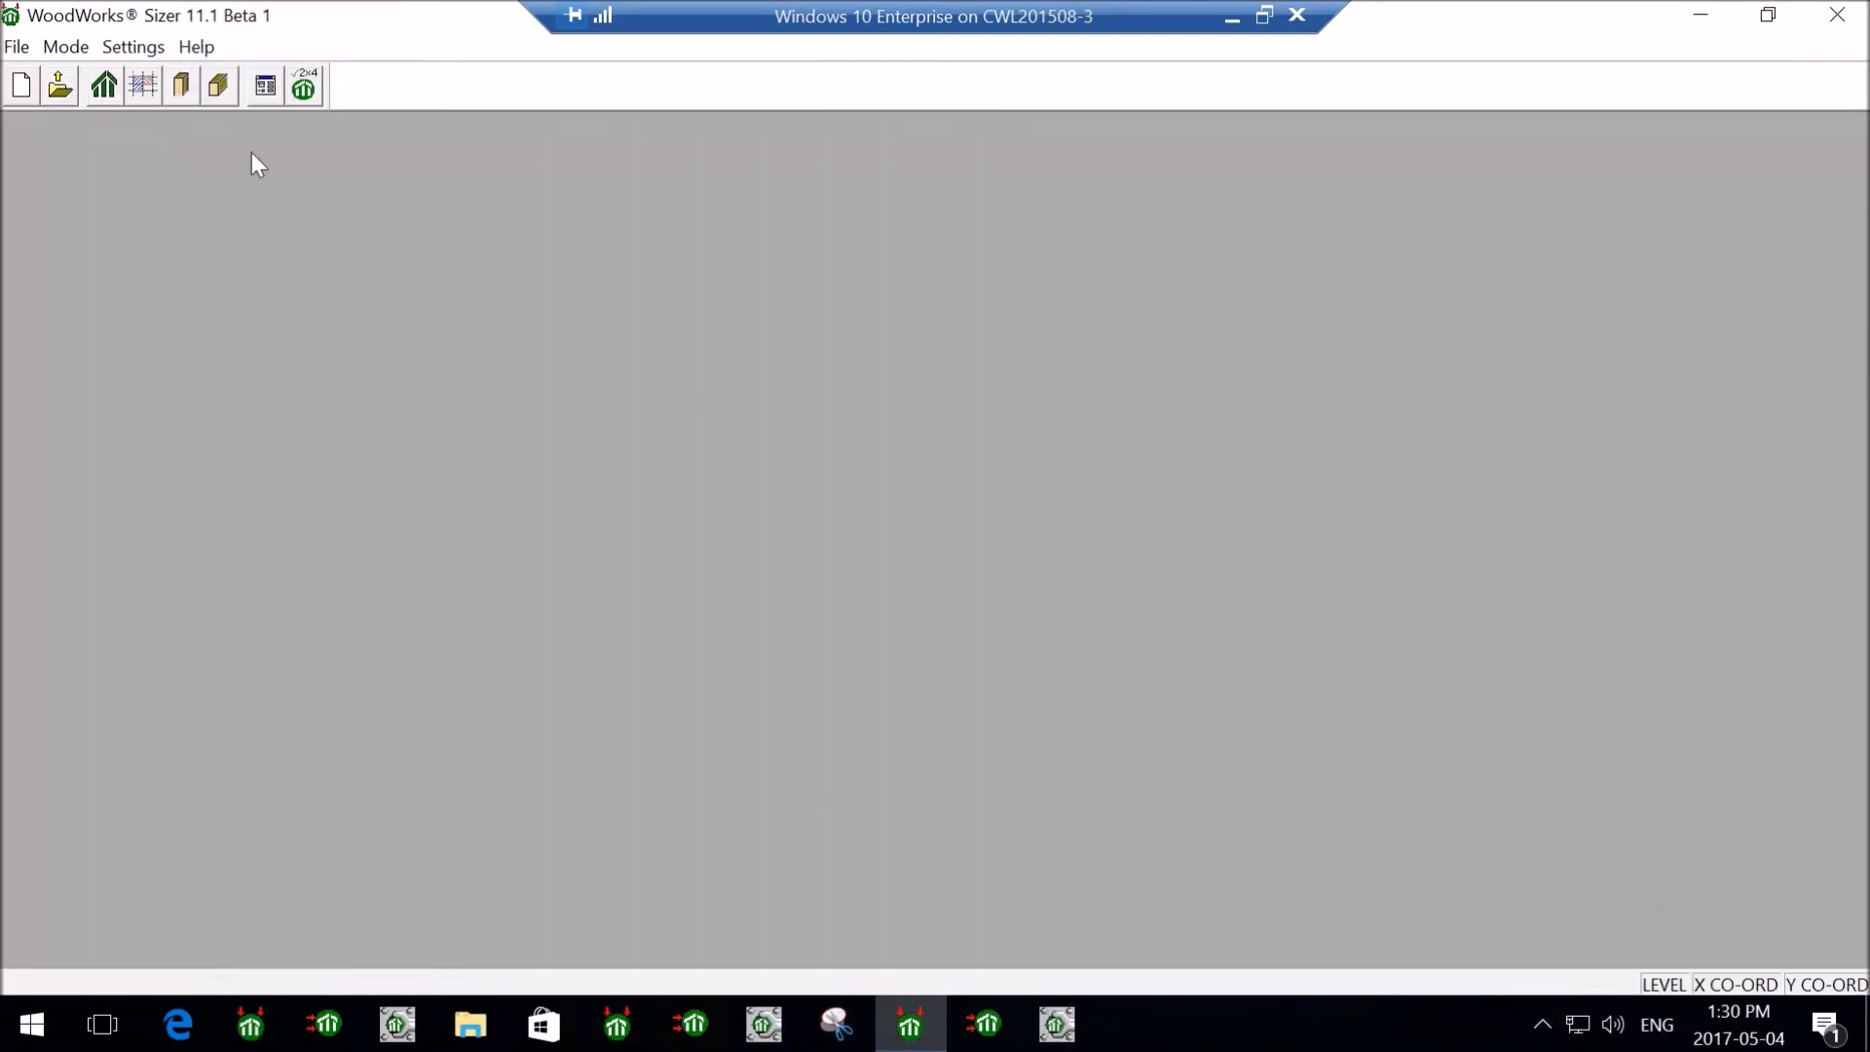
- Start a new 9 ft column design with member type Column and Timber-soft material
{"action": "left_click", "coordinate": [184, 90]}
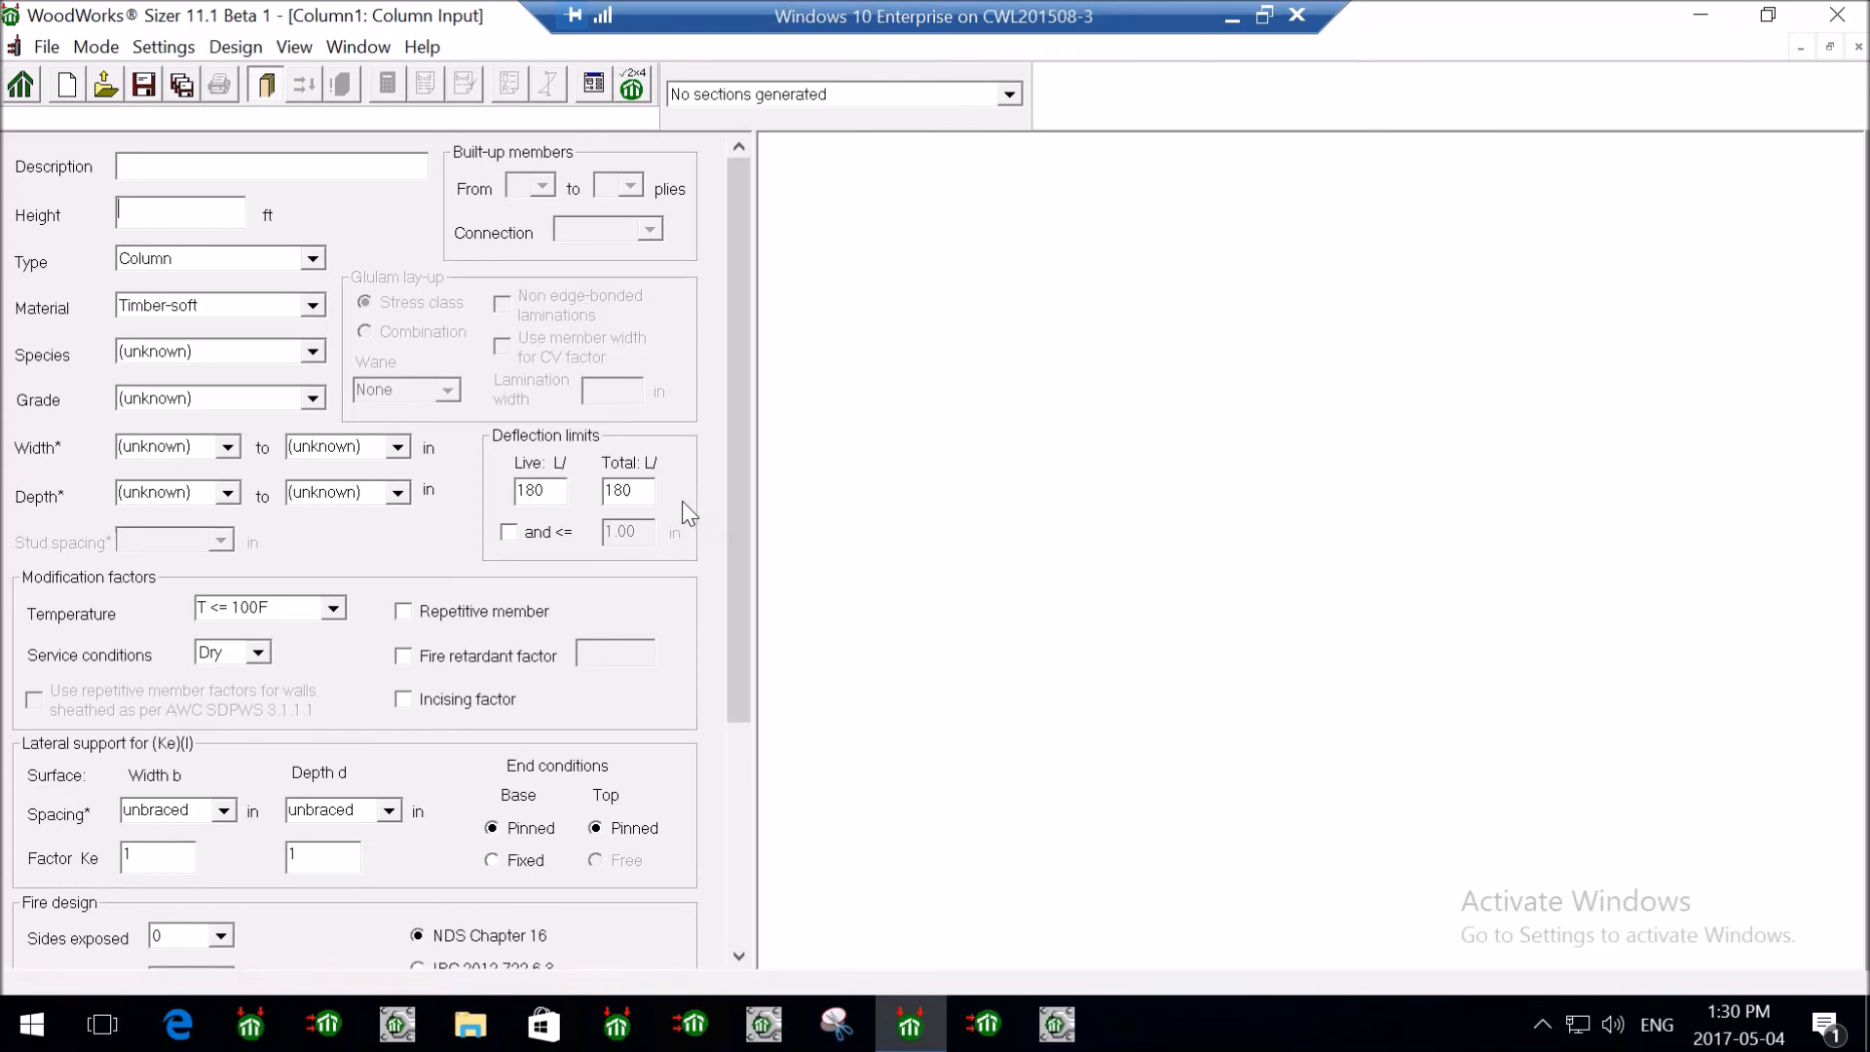
{"action": "type", "text": "9"}
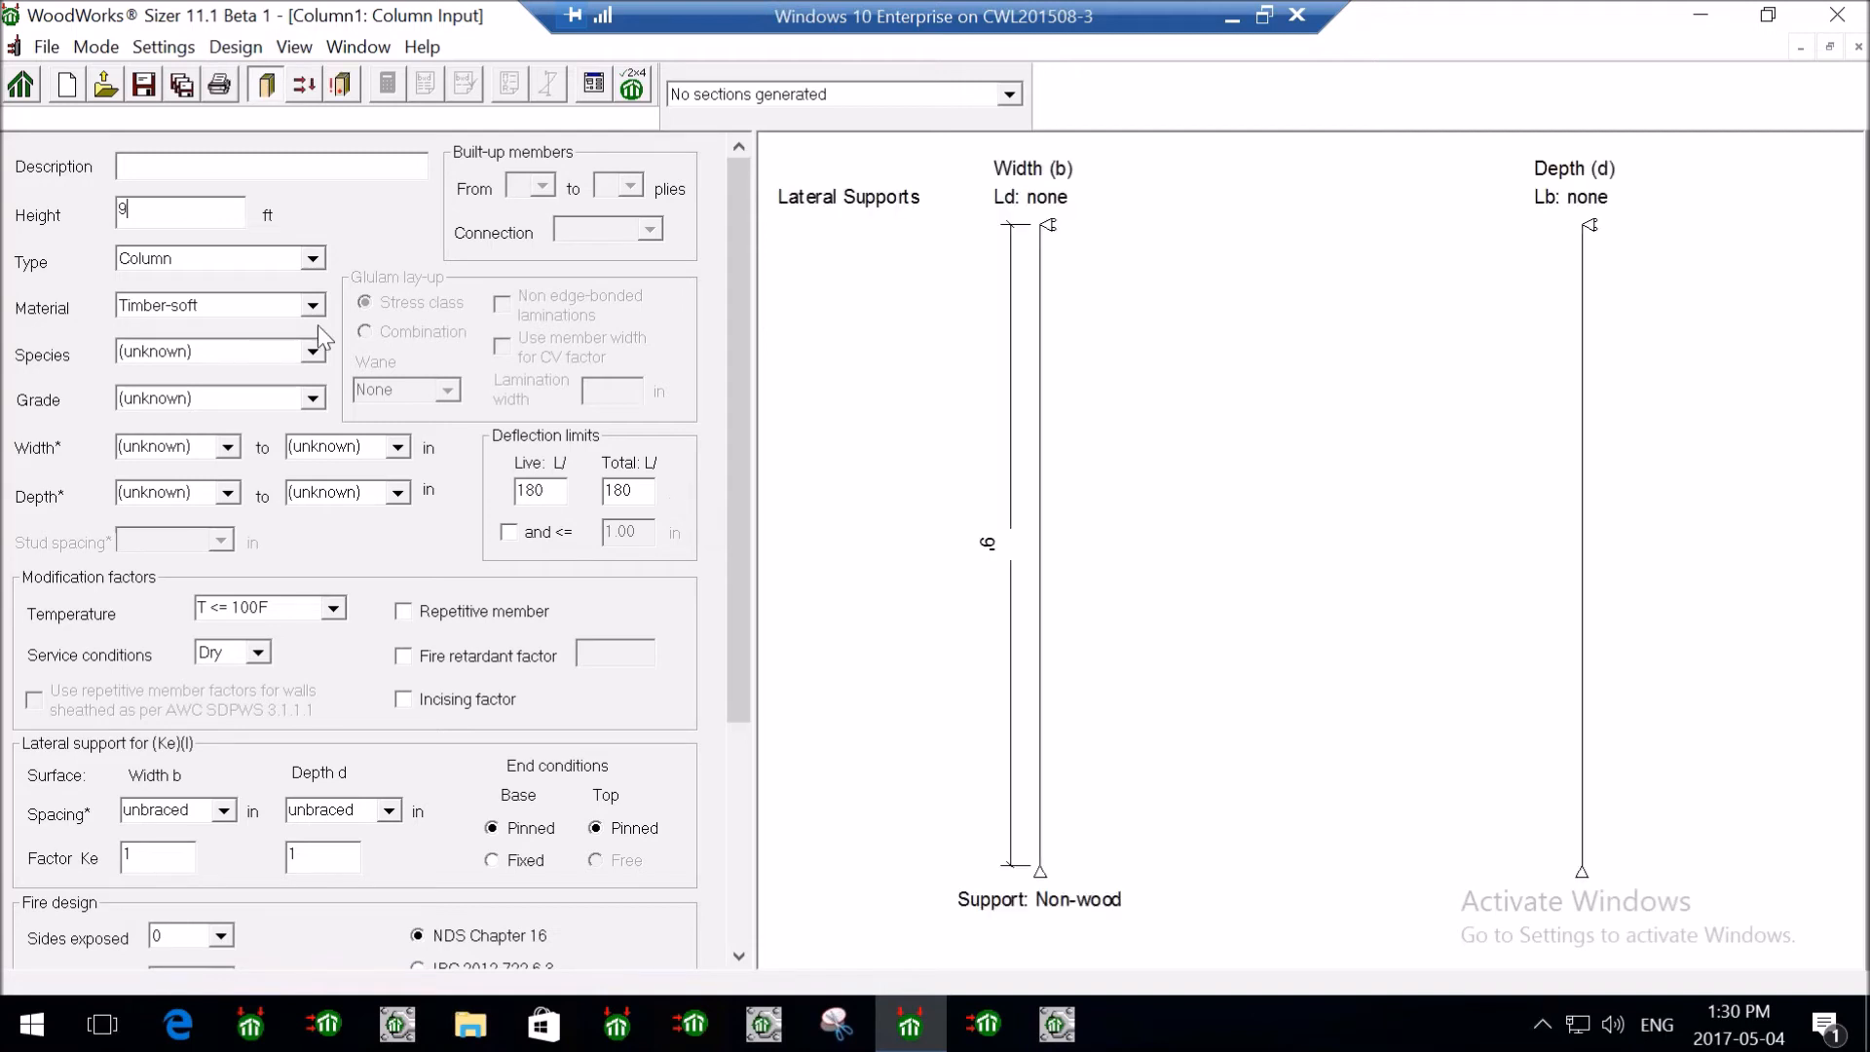
{"action": "left_click", "coordinate": [313, 259]}
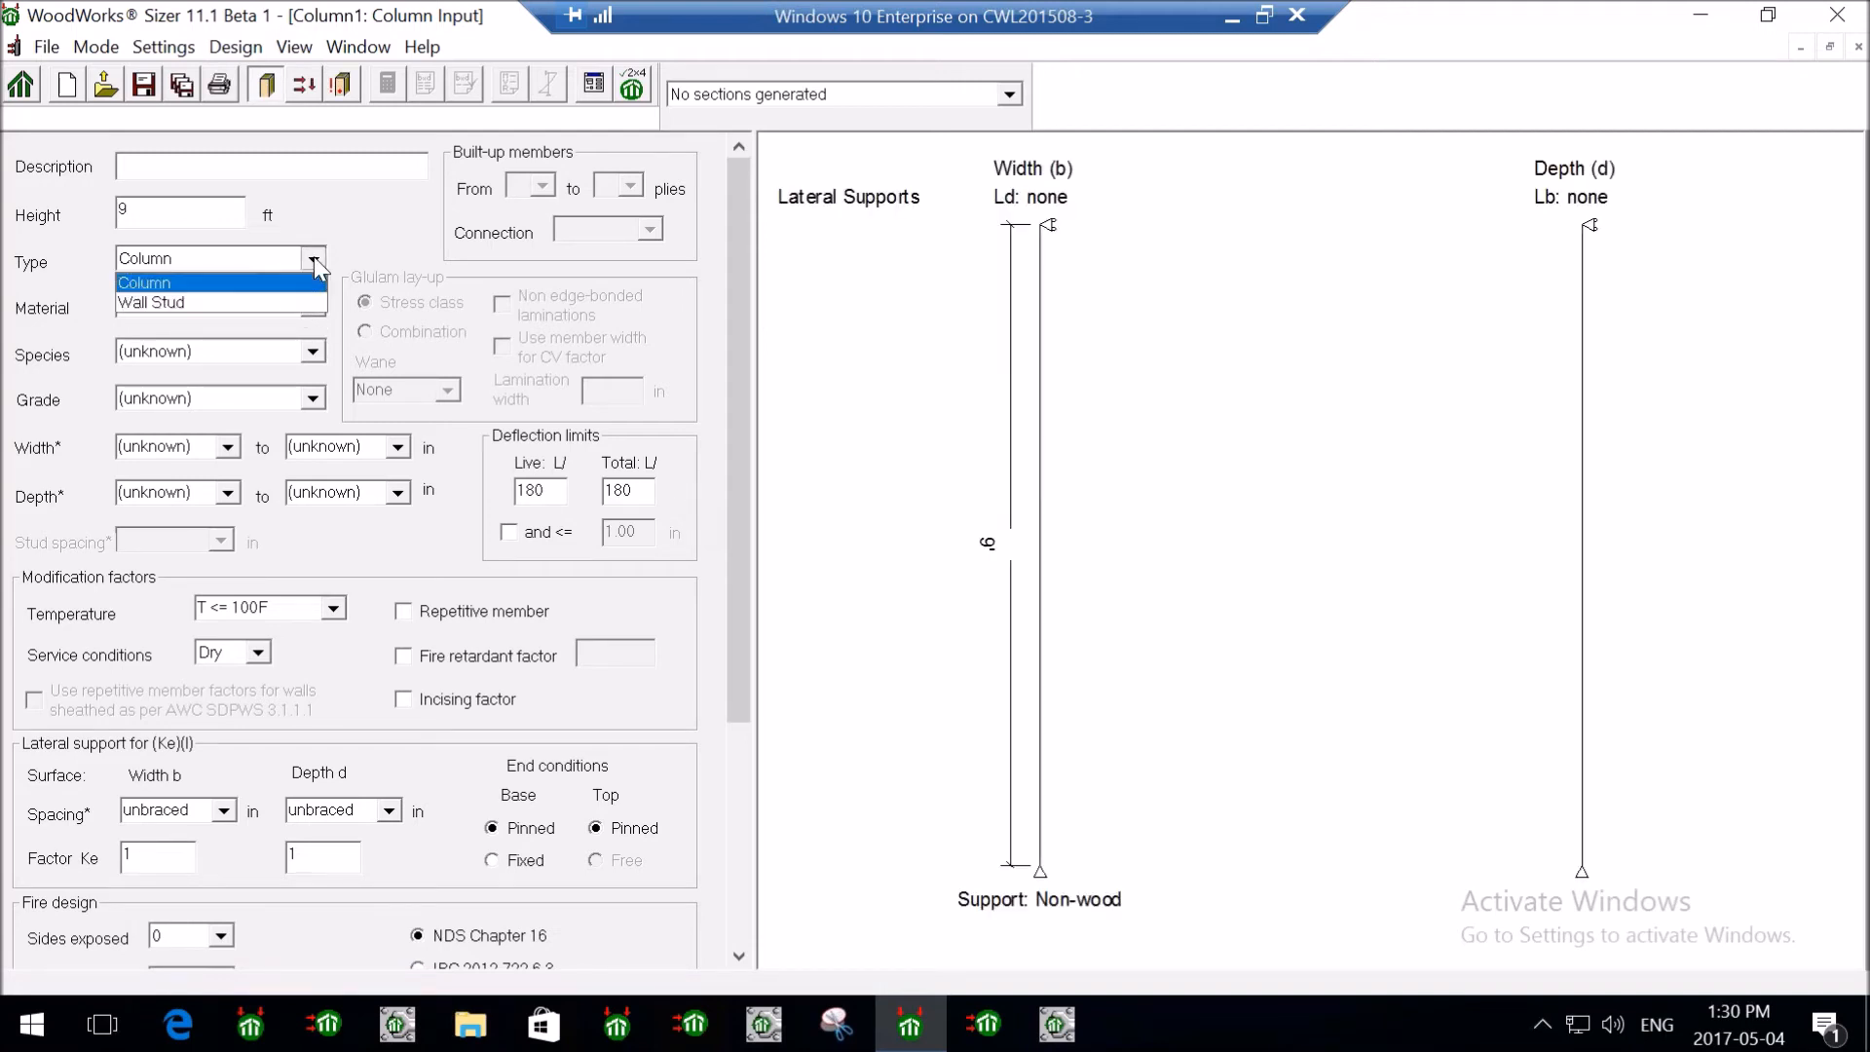
{"action": "left_click", "coordinate": [220, 285]}
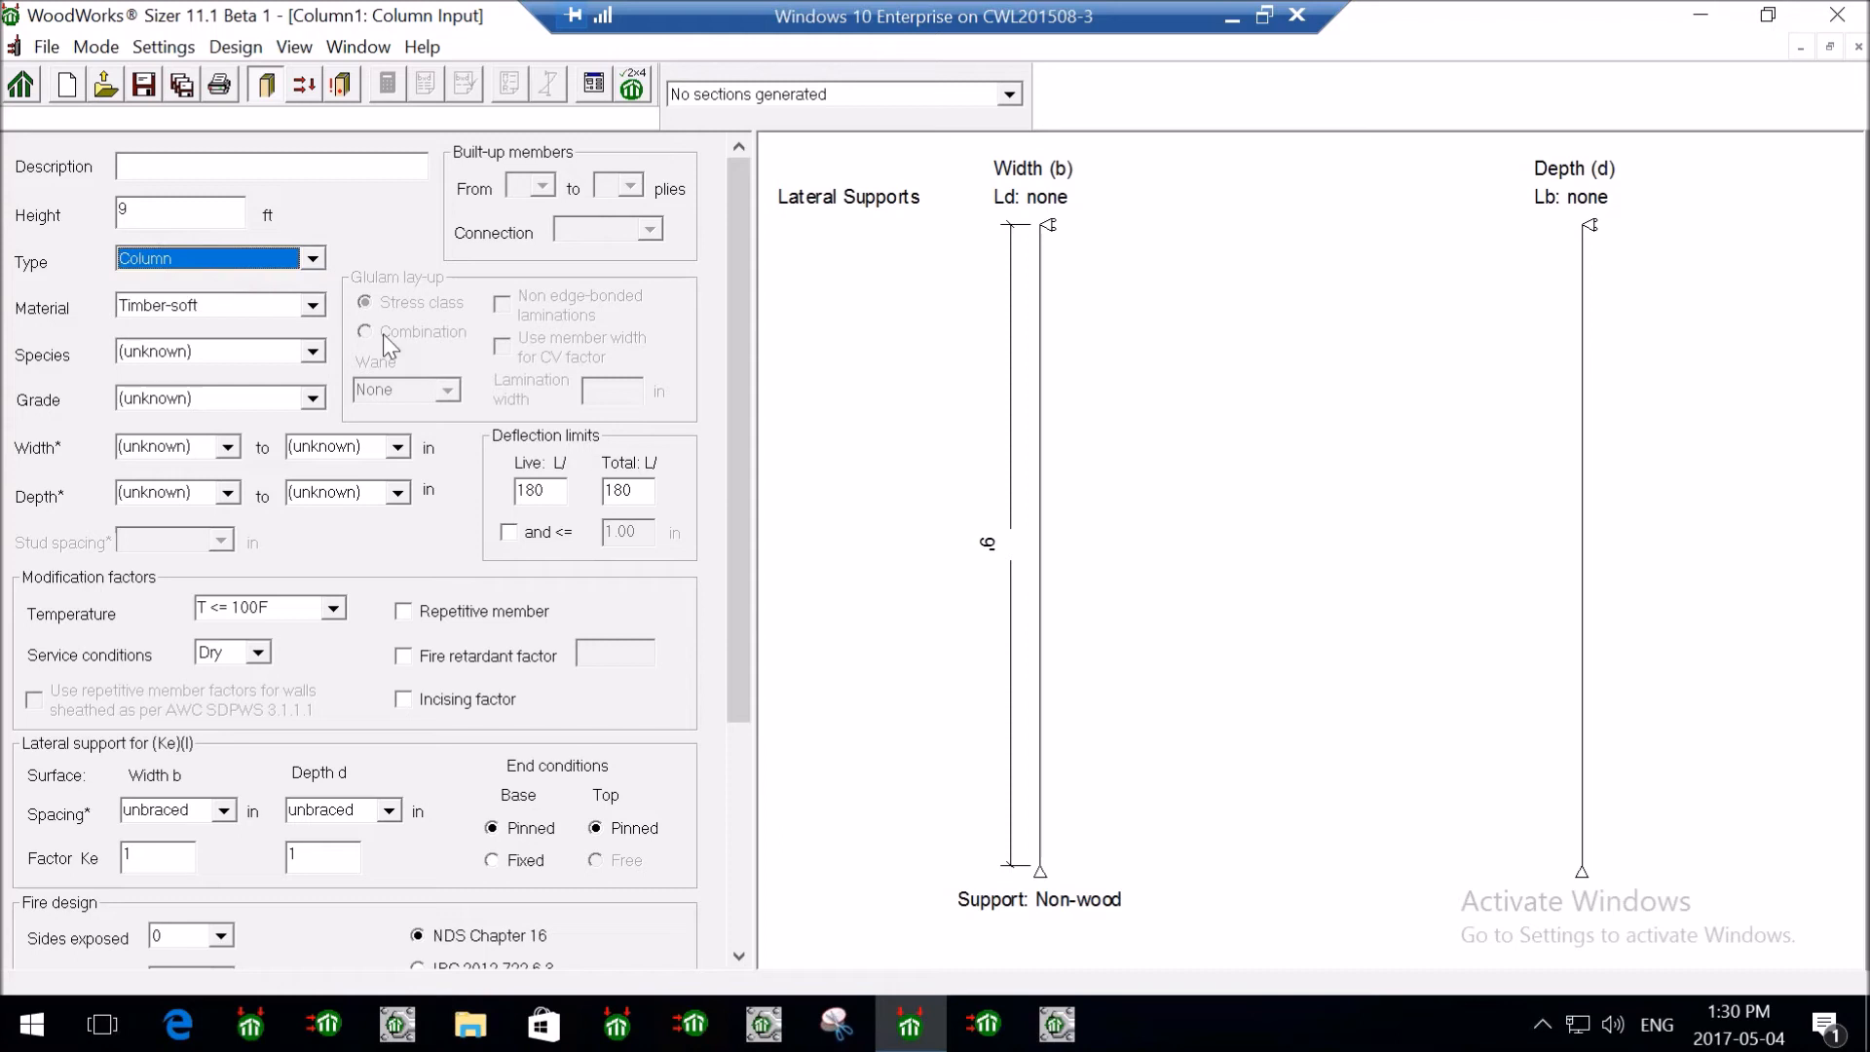
{"action": "left_click", "coordinate": [322, 304]}
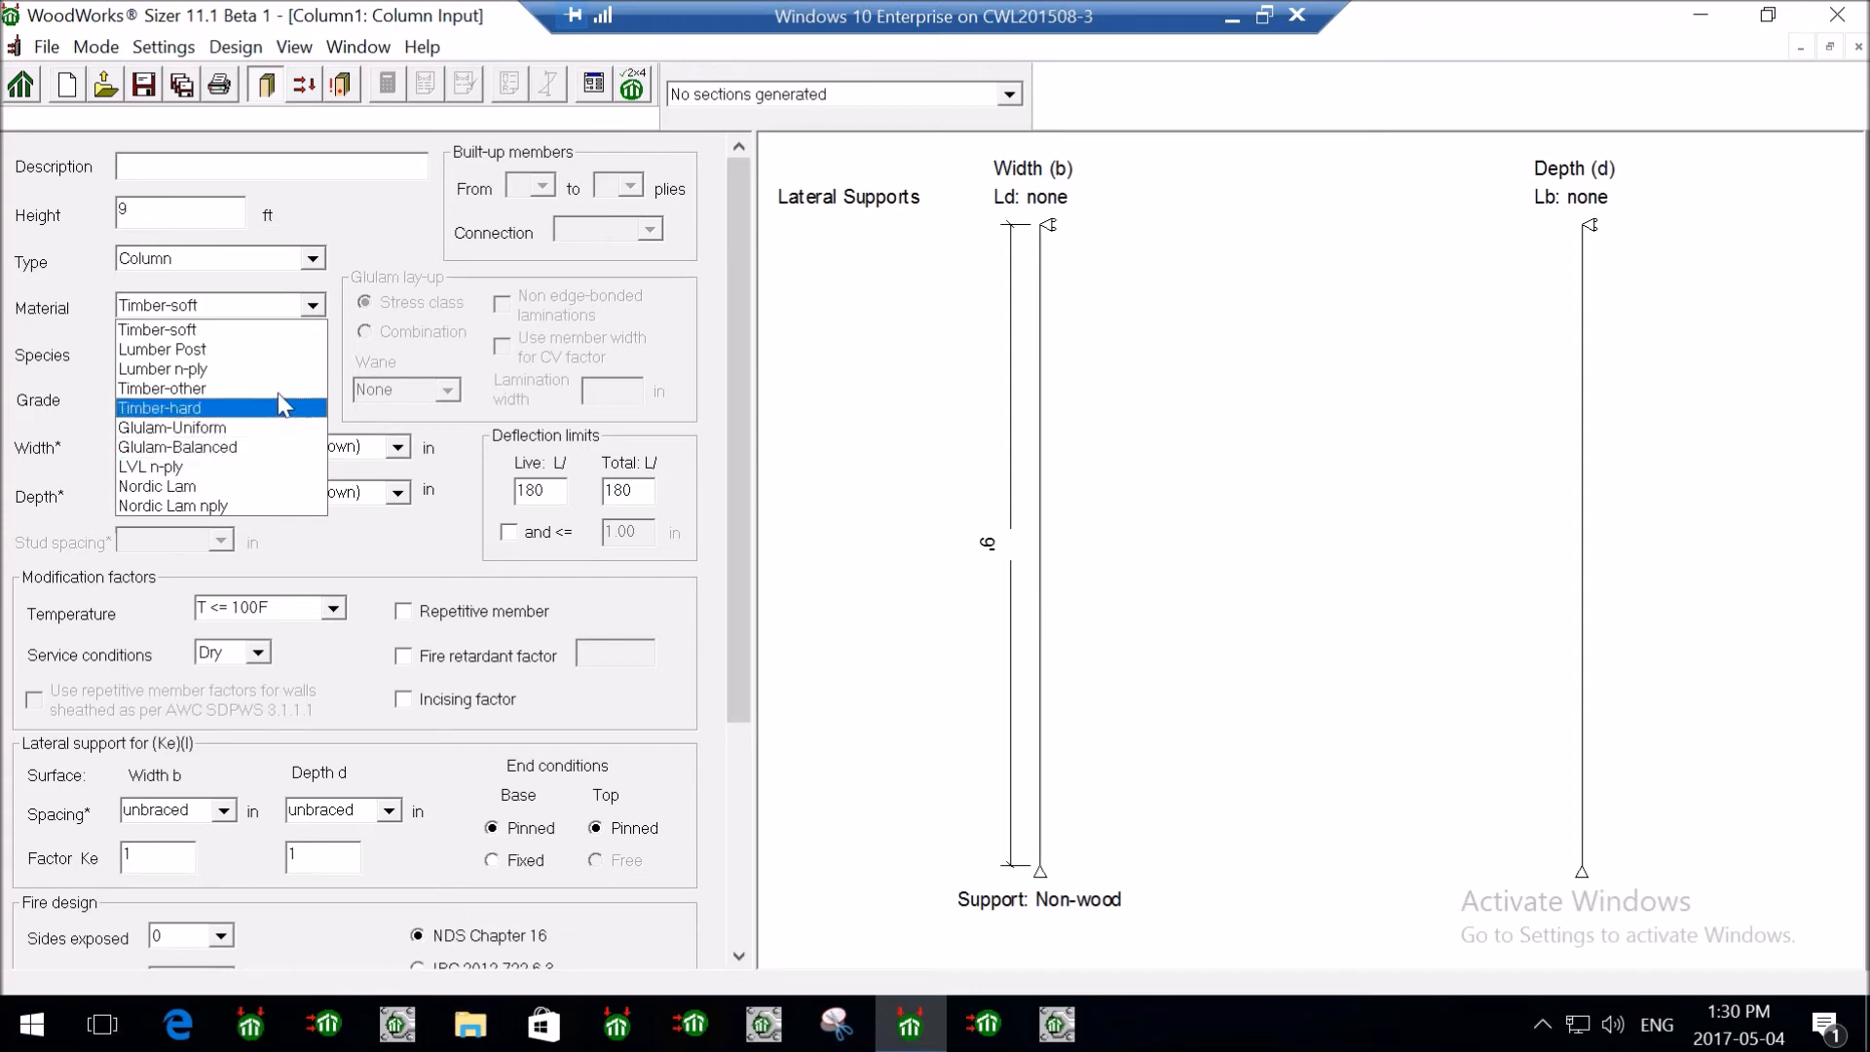
{"action": "left_click", "coordinate": [249, 334]}
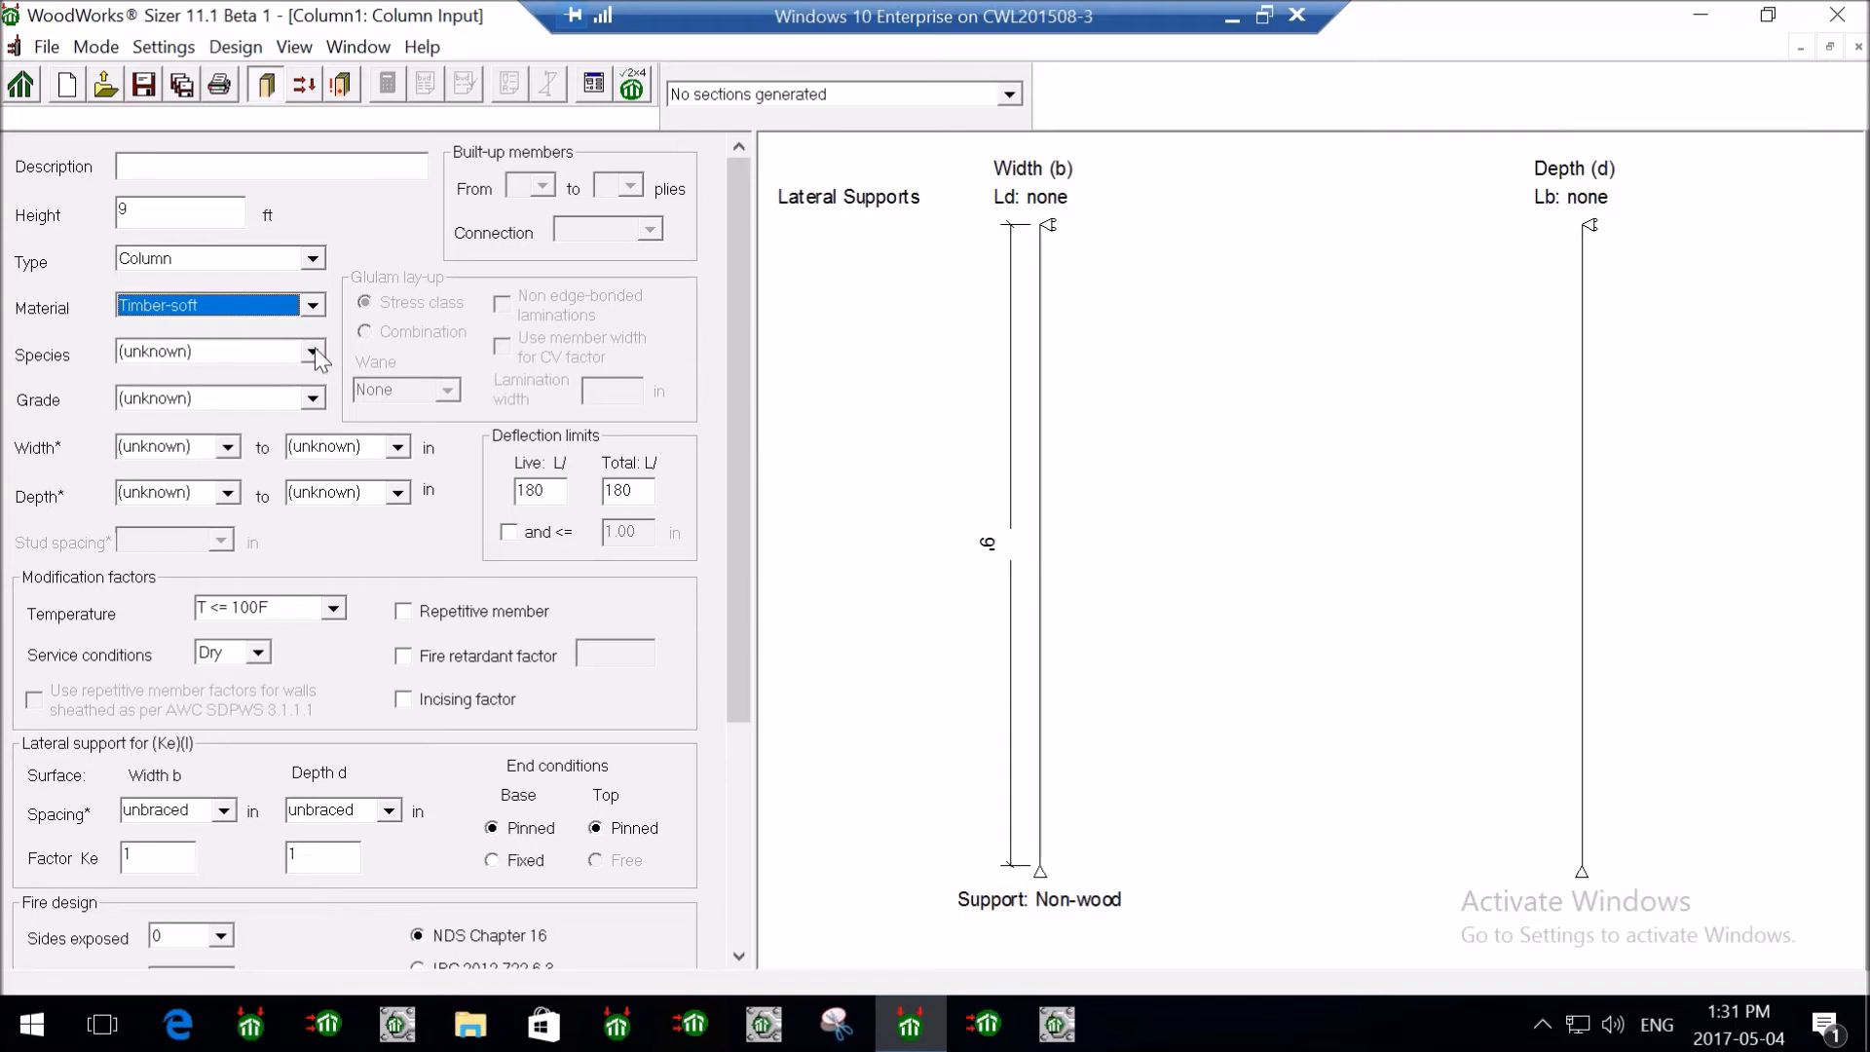
- Choose D.Fir-L (N) species and grade No.2, leaving the column width unselected
{"action": "left_click", "coordinate": [313, 348]}
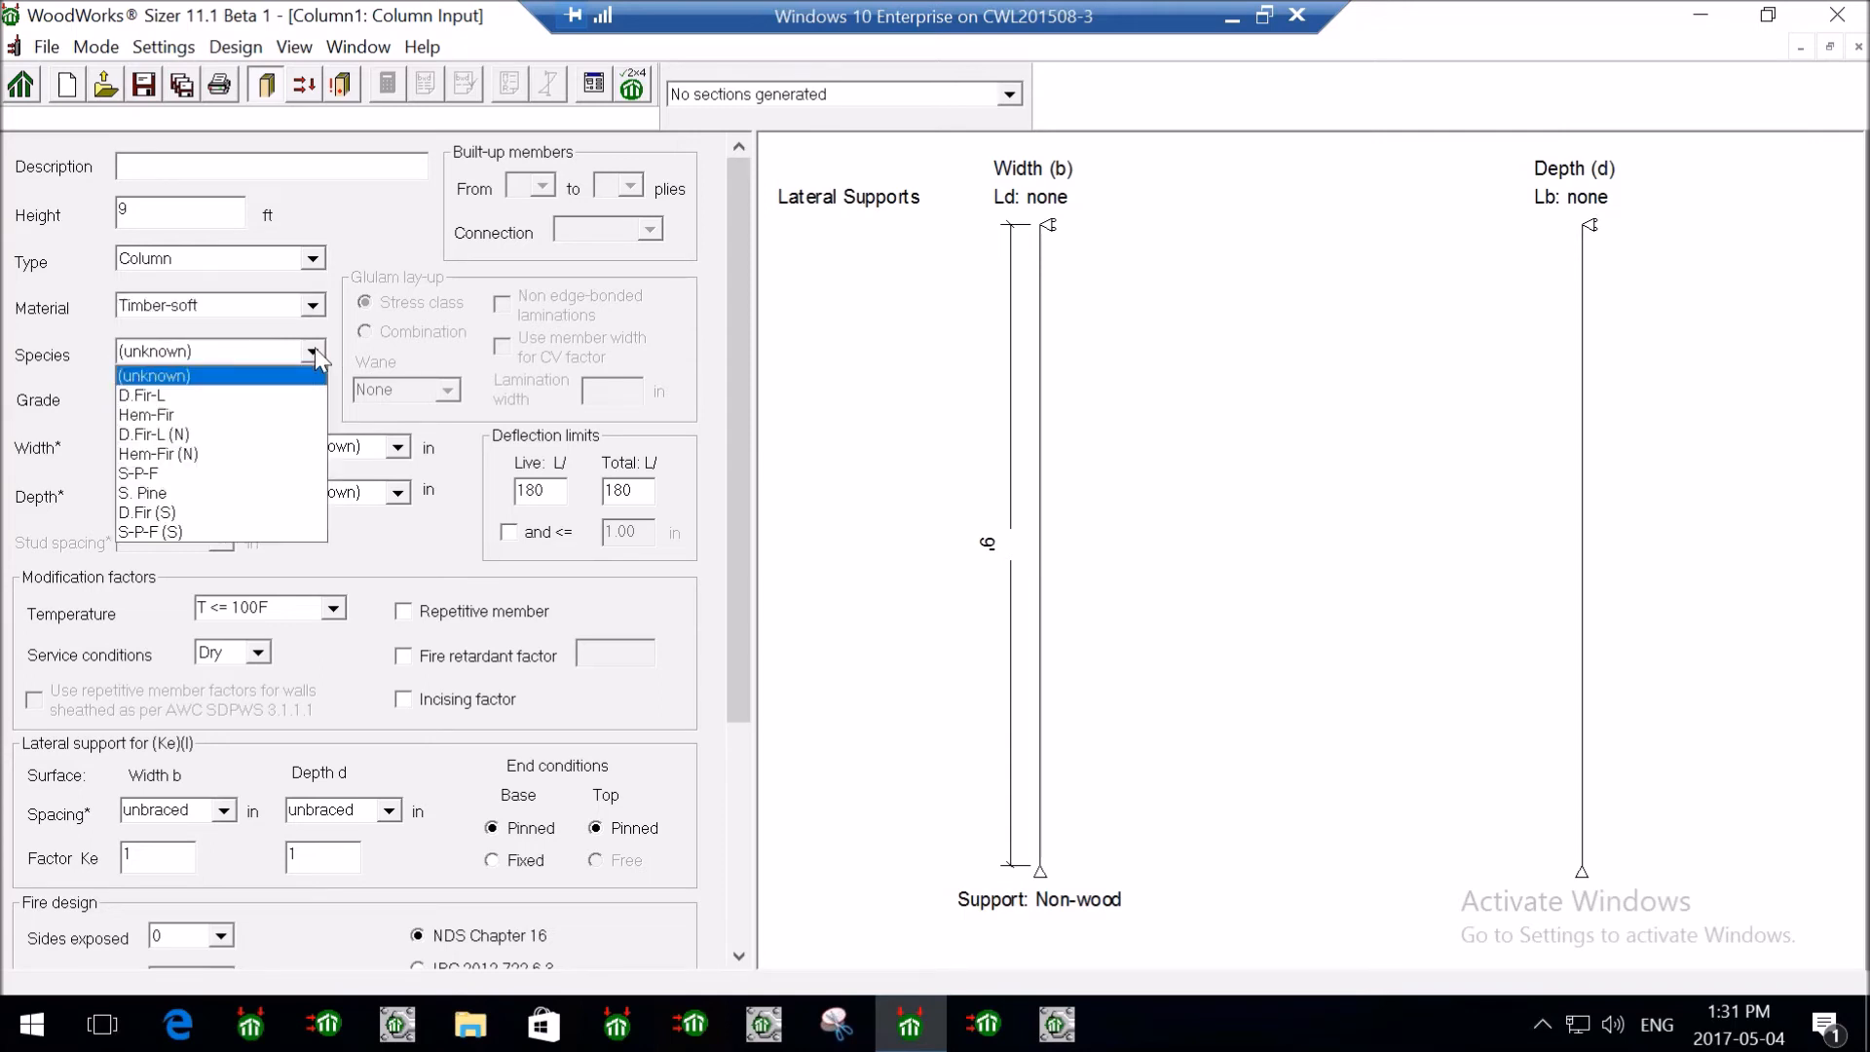
{"action": "left_click", "coordinate": [225, 428]}
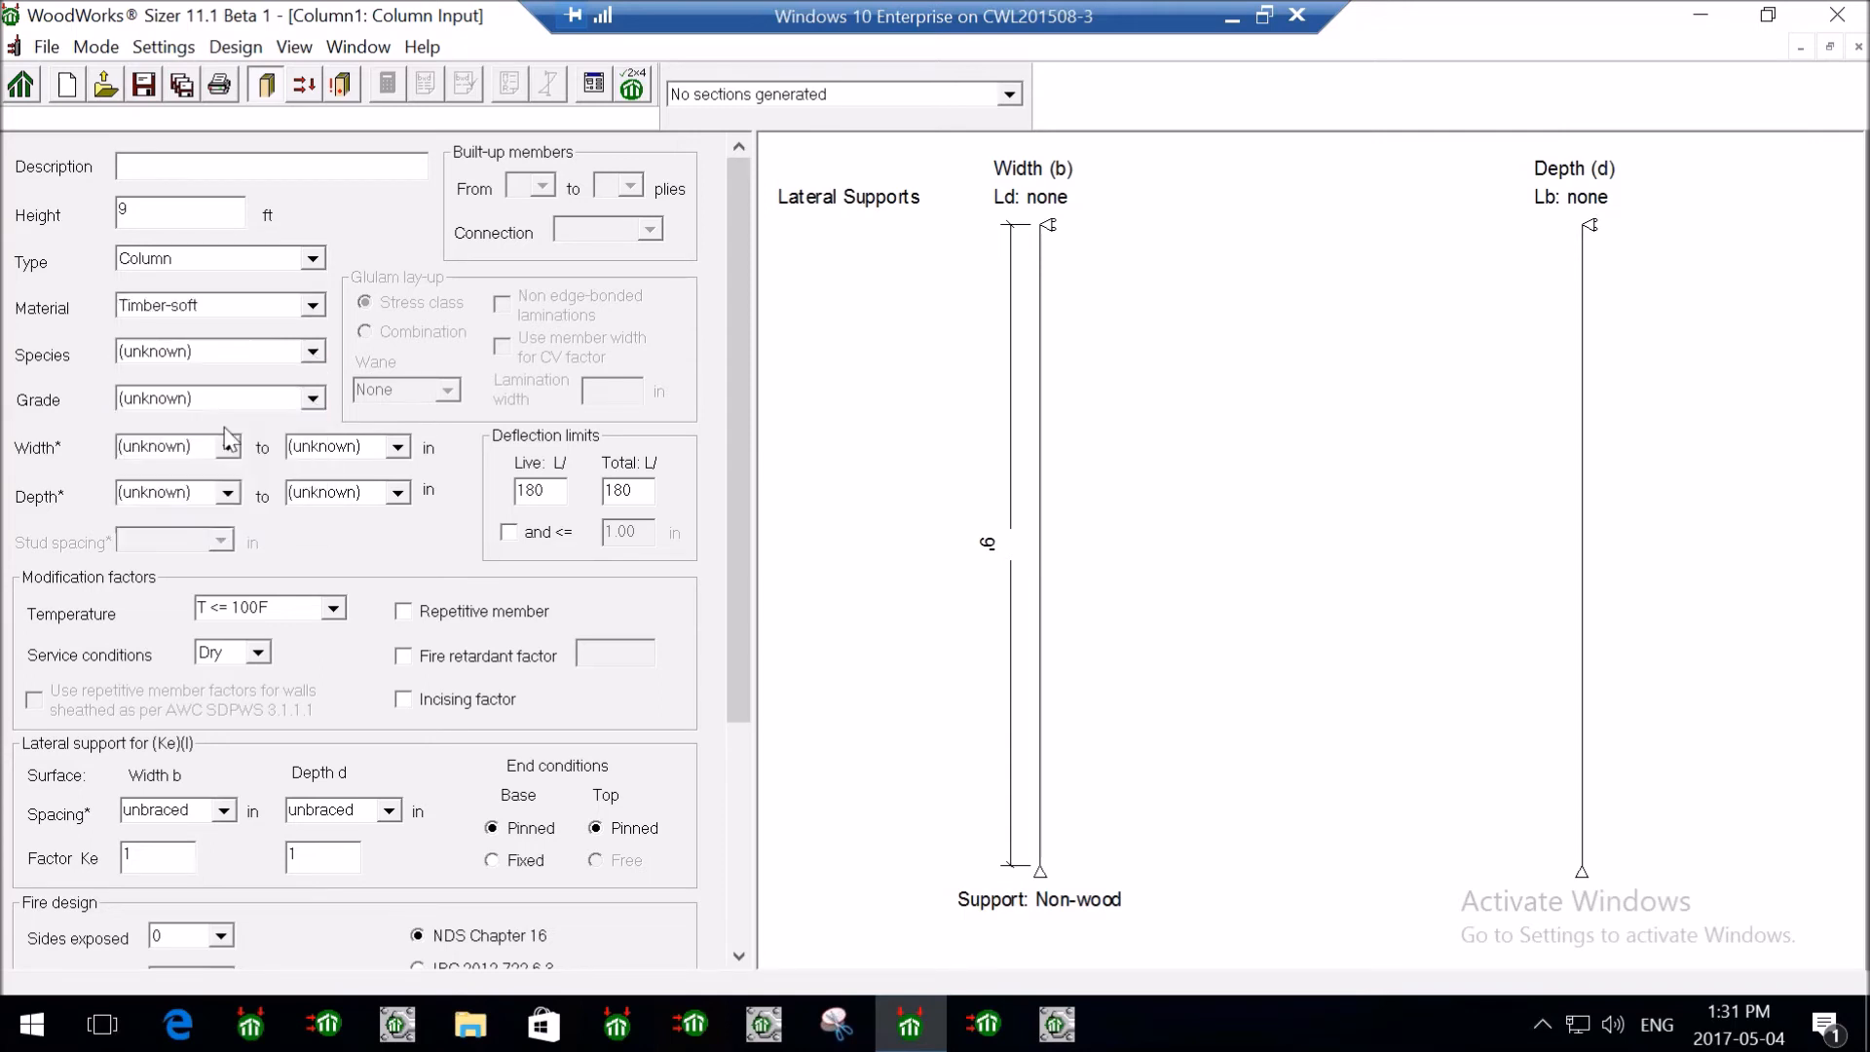
{"action": "left_click", "coordinate": [310, 400]}
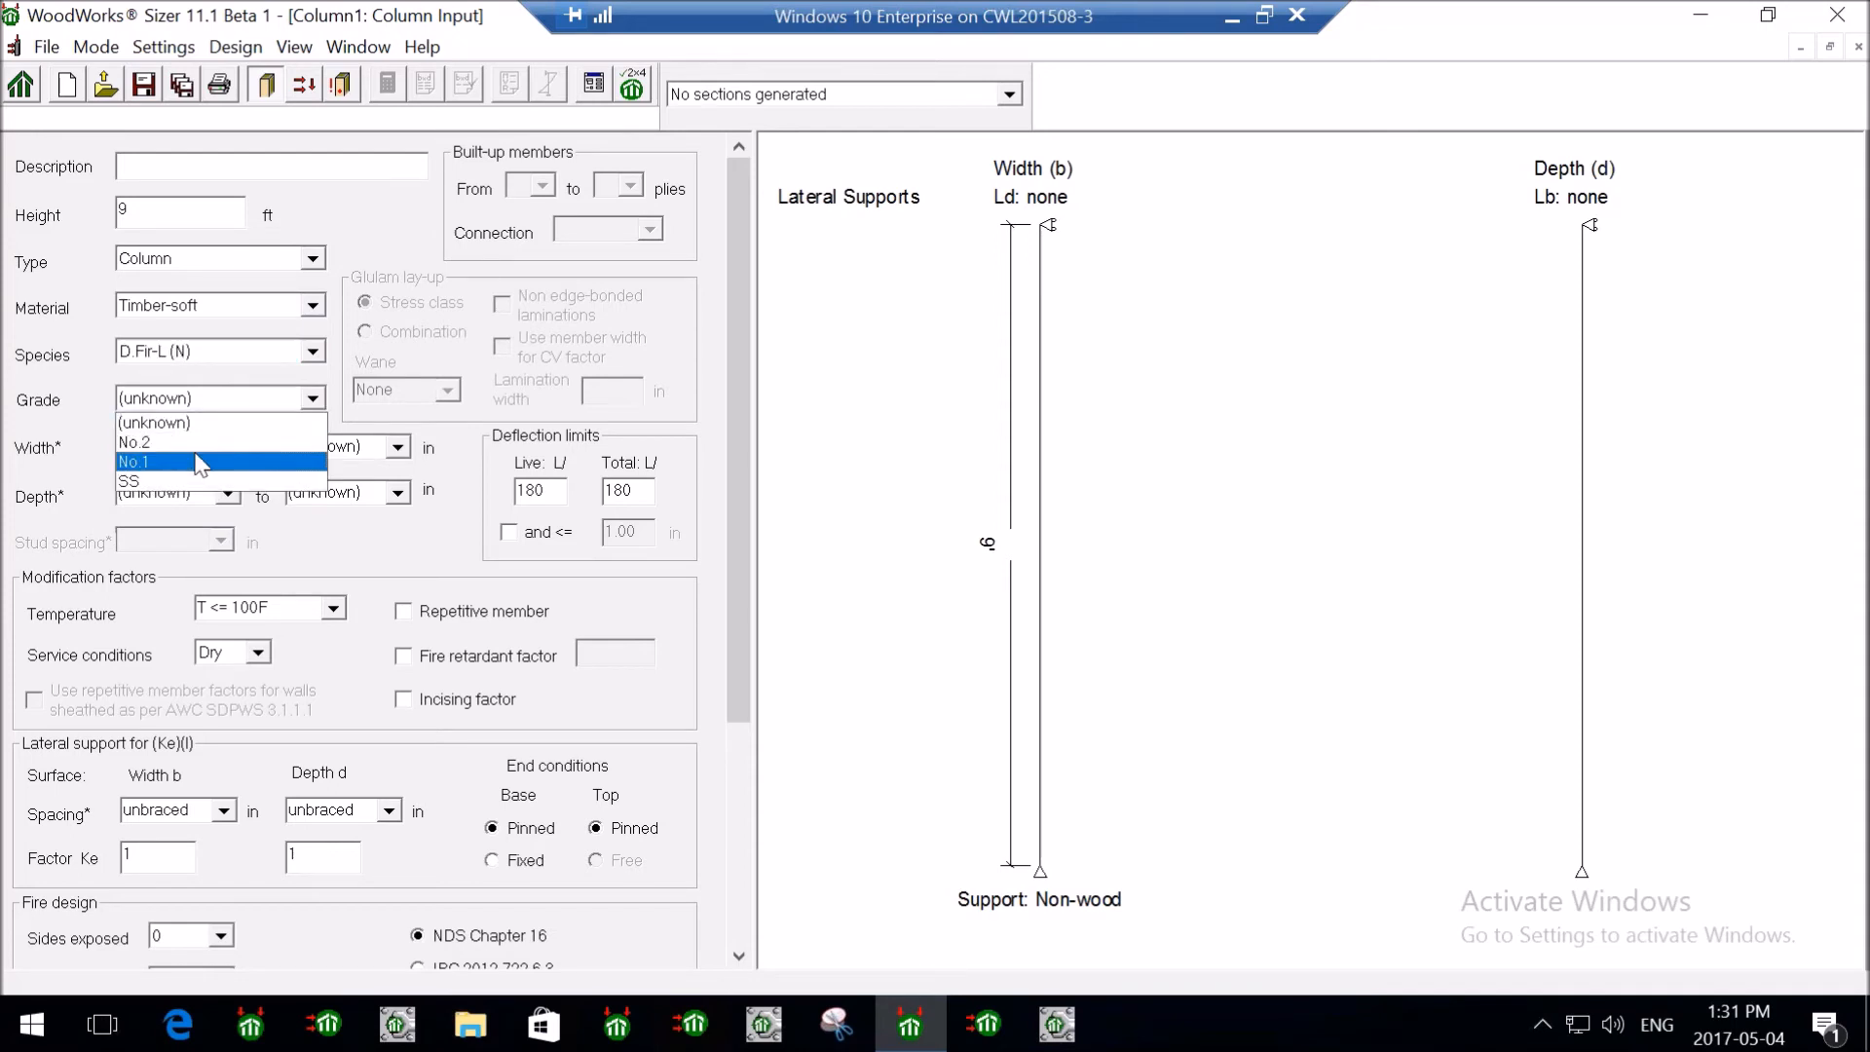
{"action": "left_click", "coordinate": [200, 463]}
{"action": "left_click", "coordinate": [288, 399]}
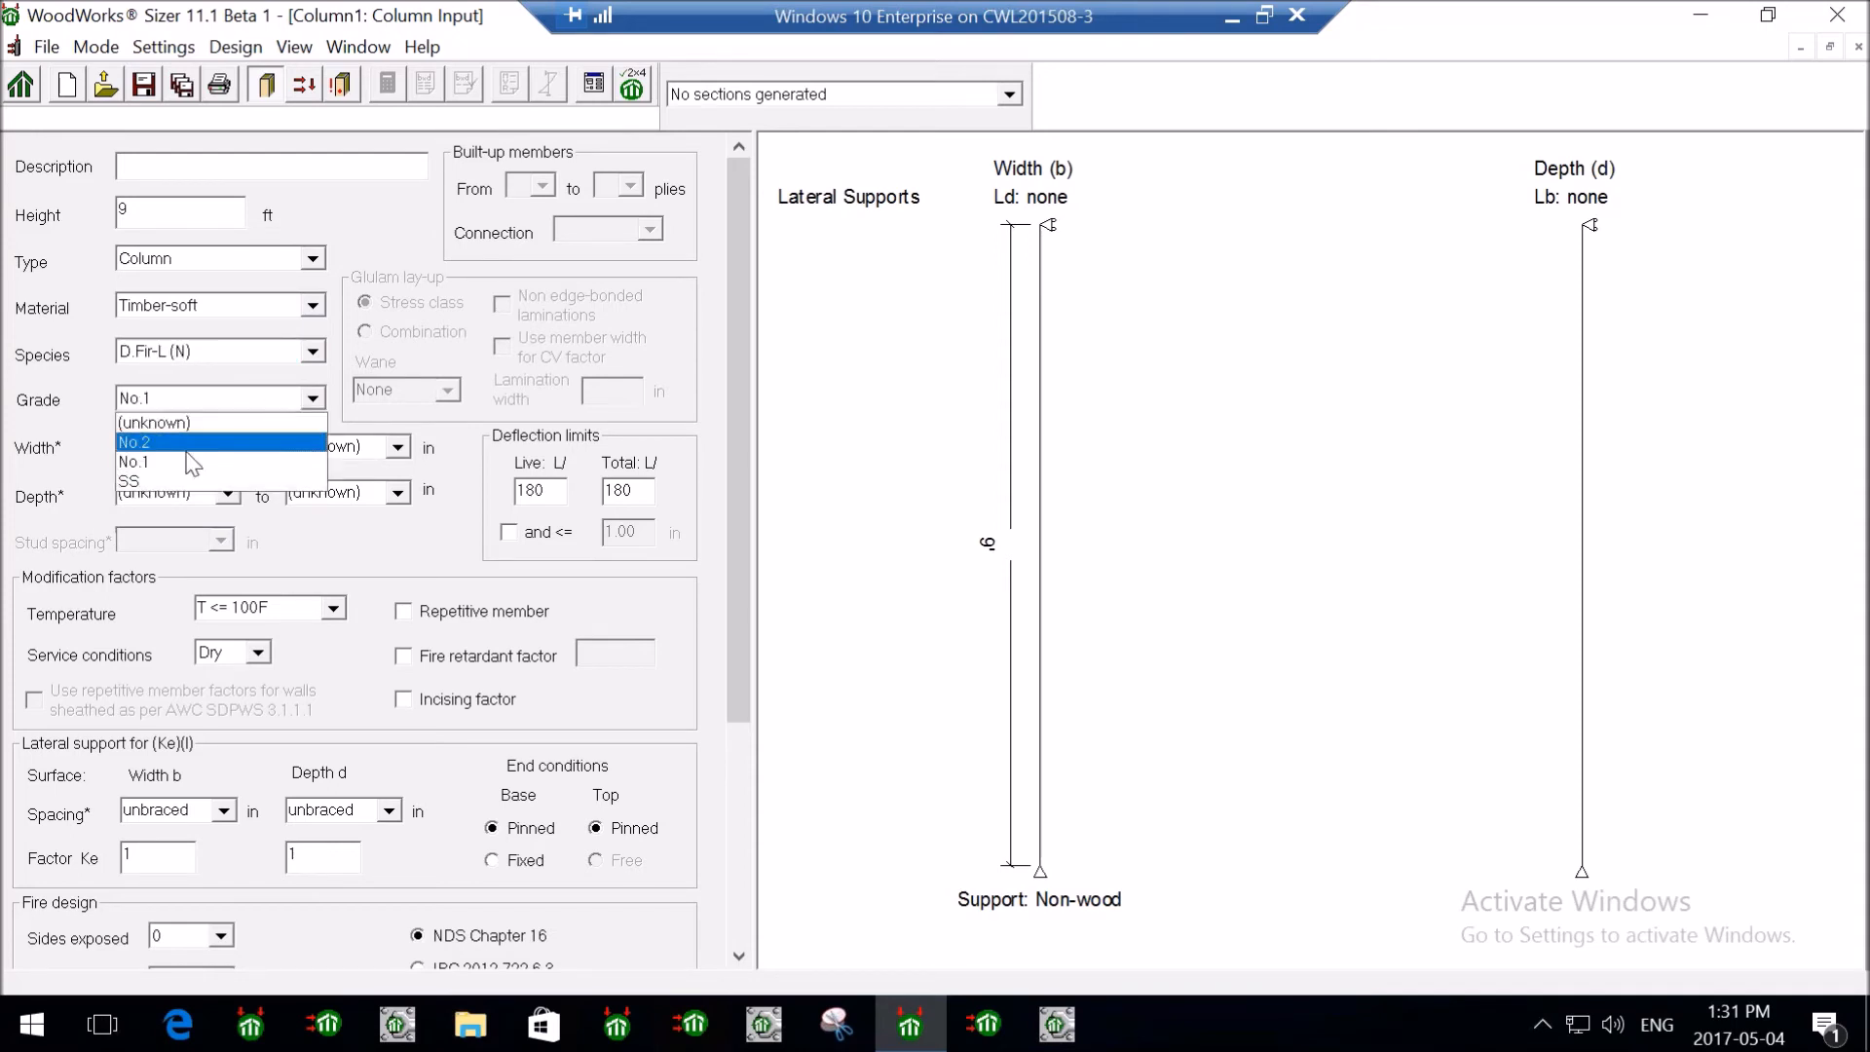
{"action": "left_click", "coordinate": [190, 450]}
{"action": "left_click", "coordinate": [227, 447]}
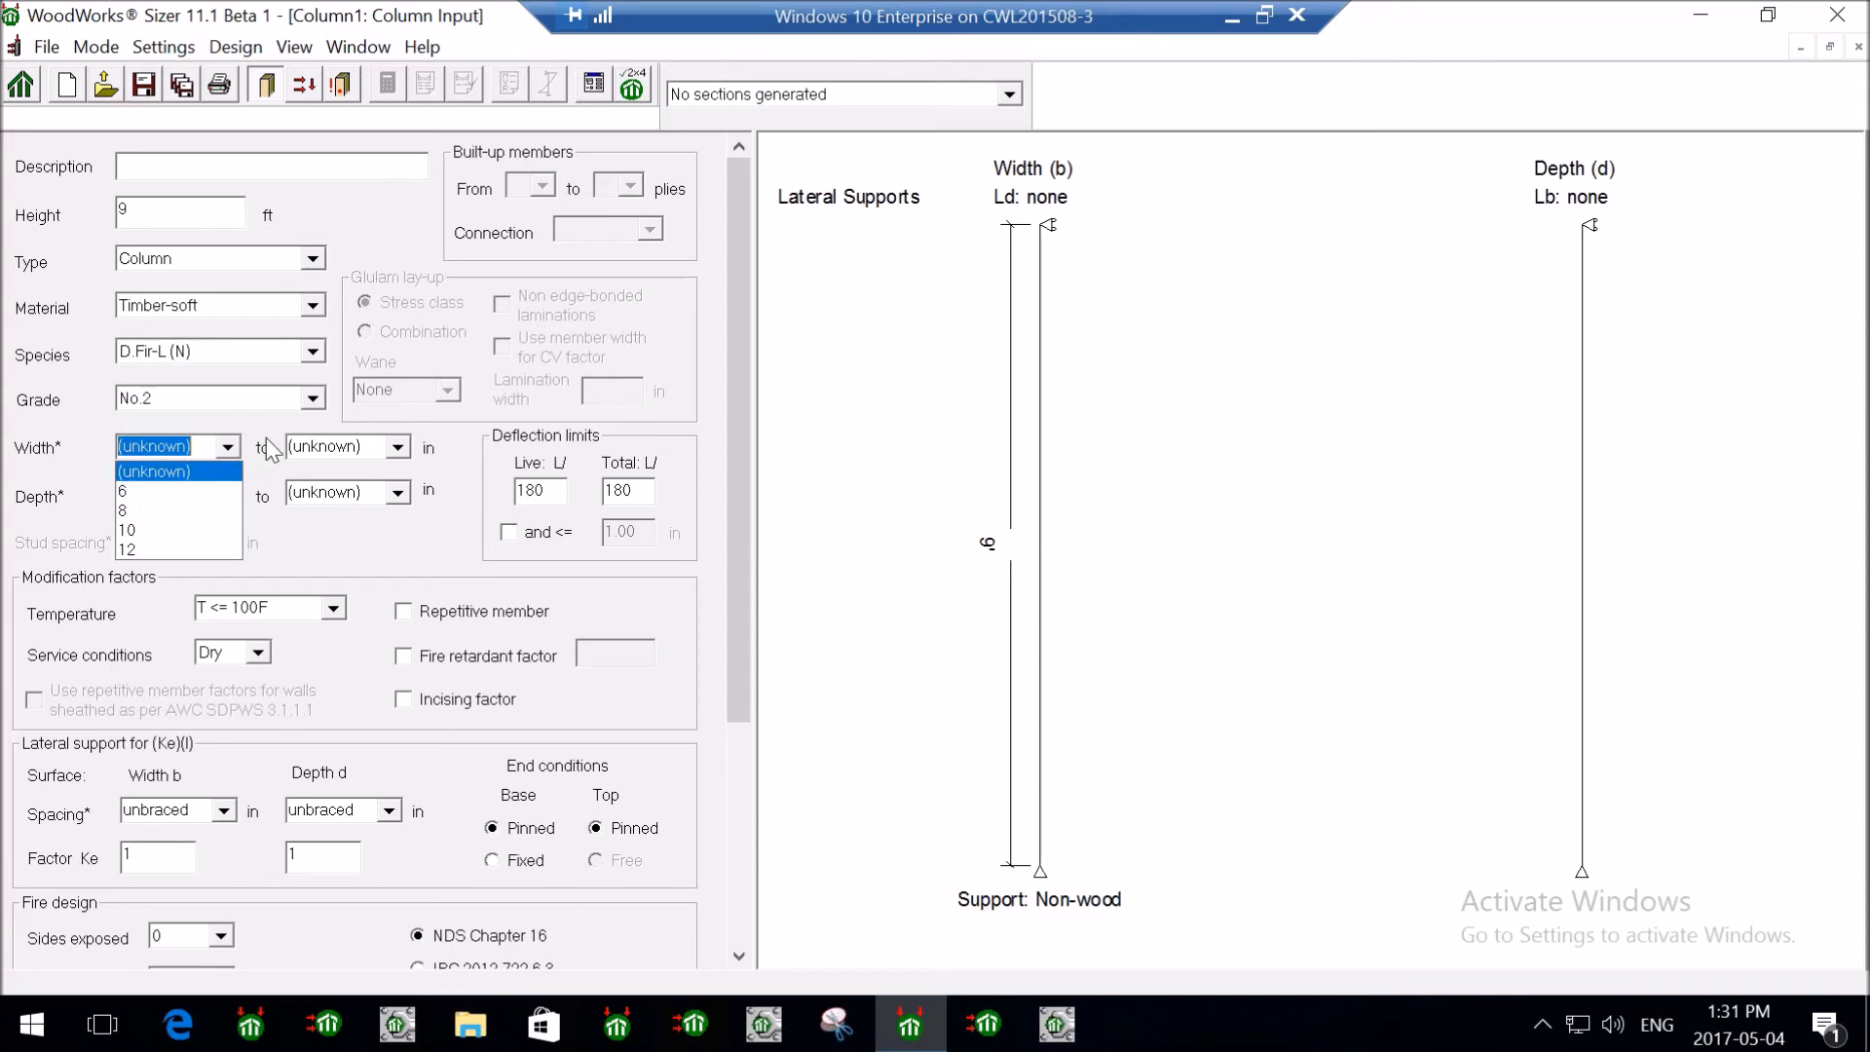
{"action": "left_click", "coordinate": [270, 448]}
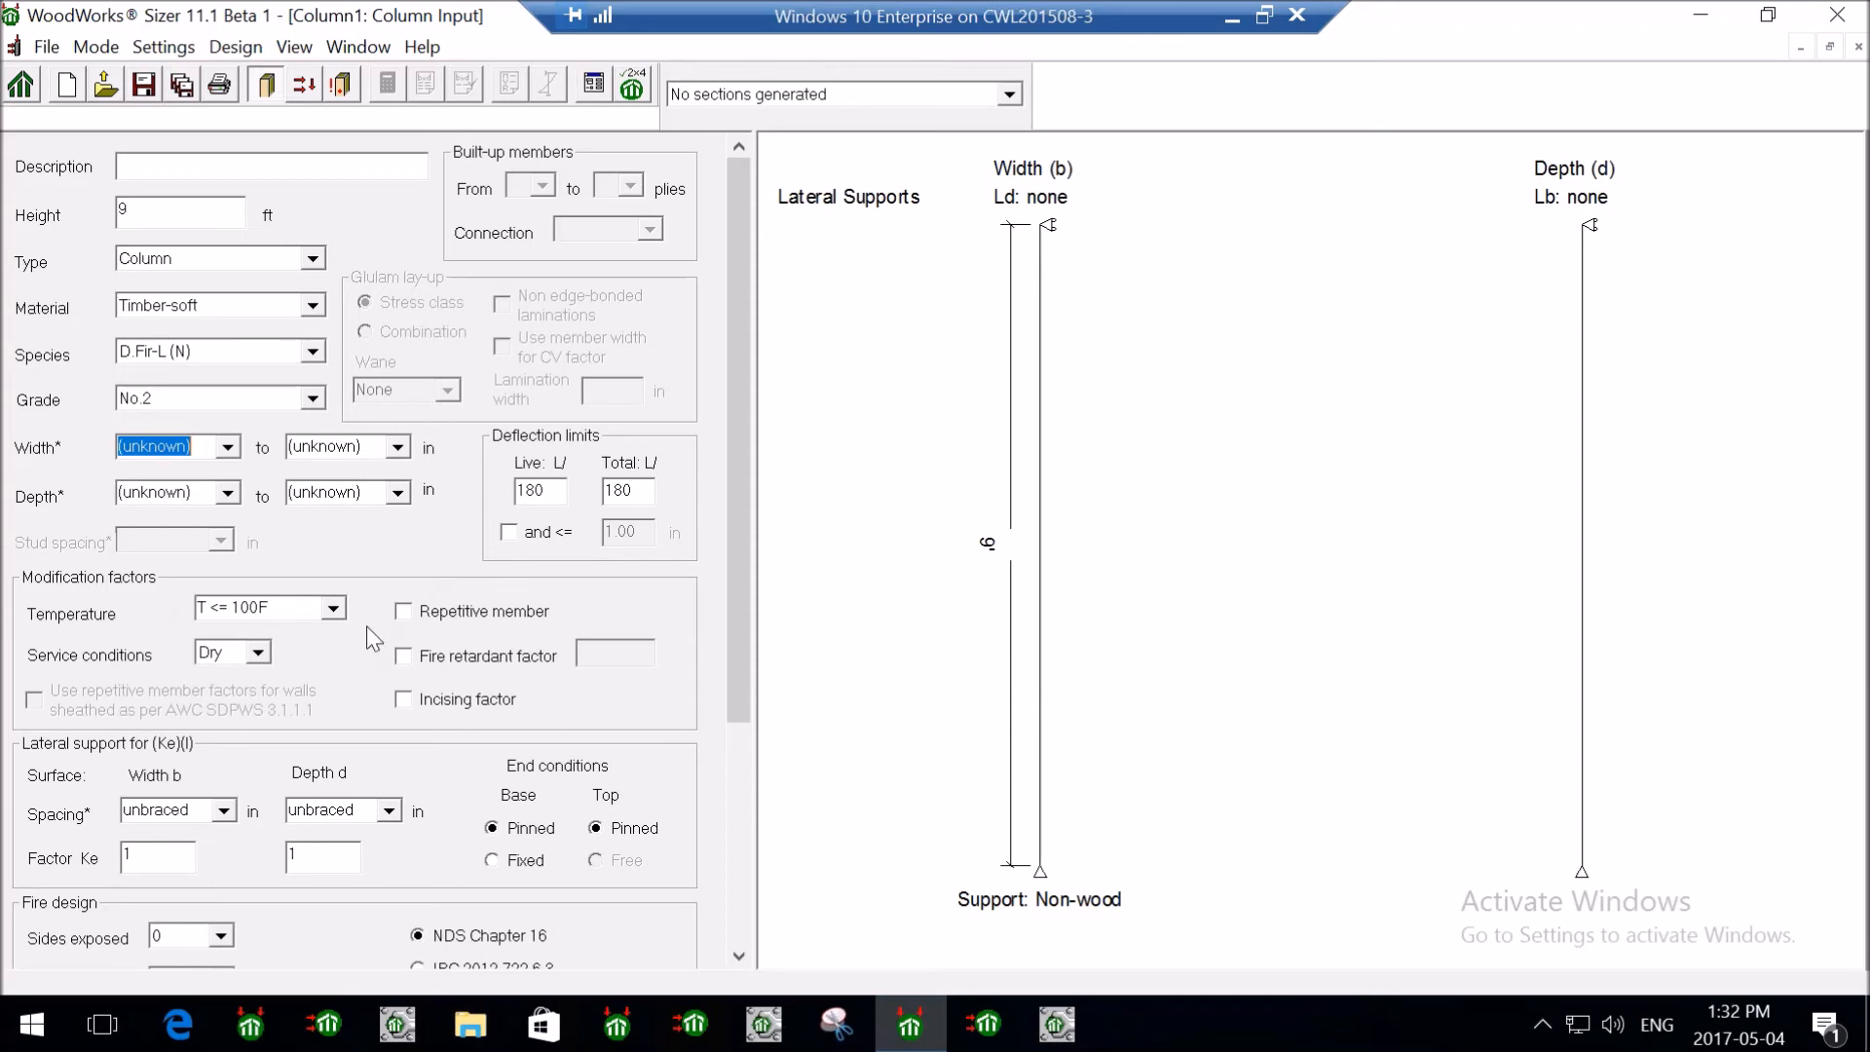
- Enter 4.5 in as the Width b lateral brace spacing
{"action": "left_click_drag", "start_coordinate": [739, 561], "coordinate": [730, 818]}
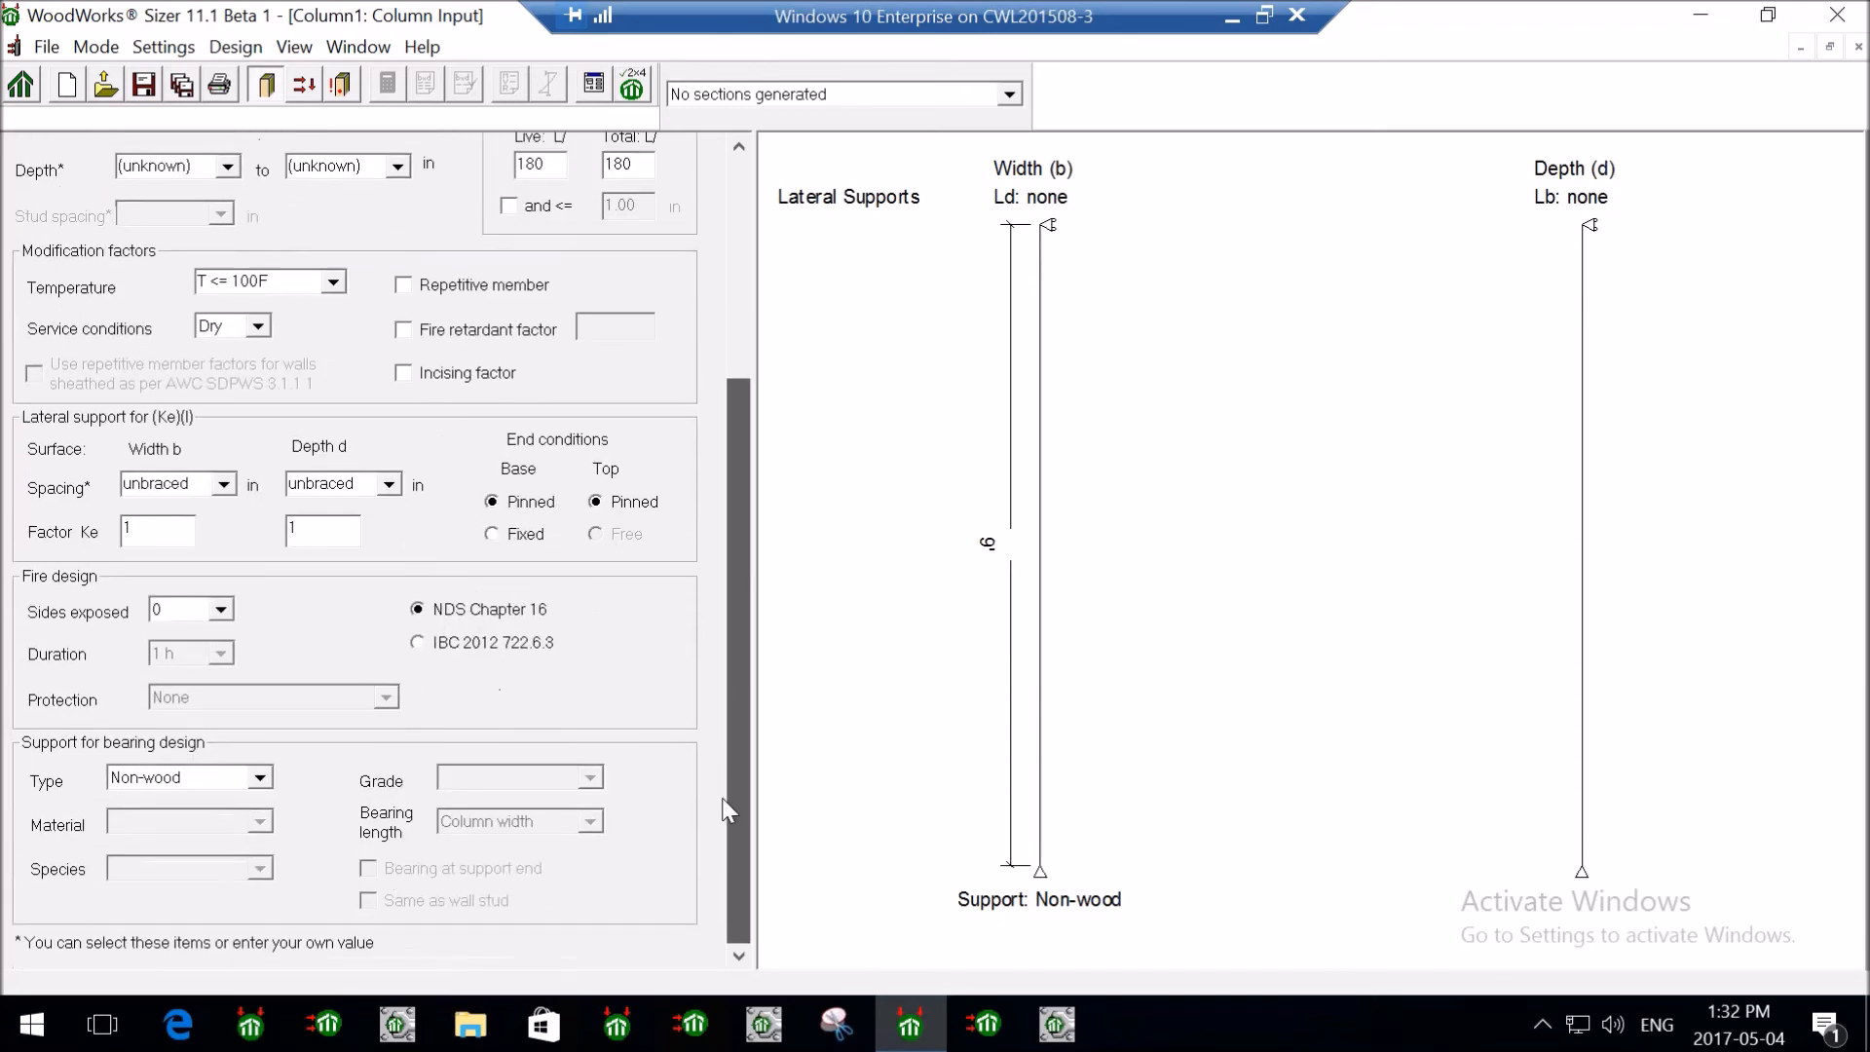
{"action": "double_click", "coordinate": [200, 484]}
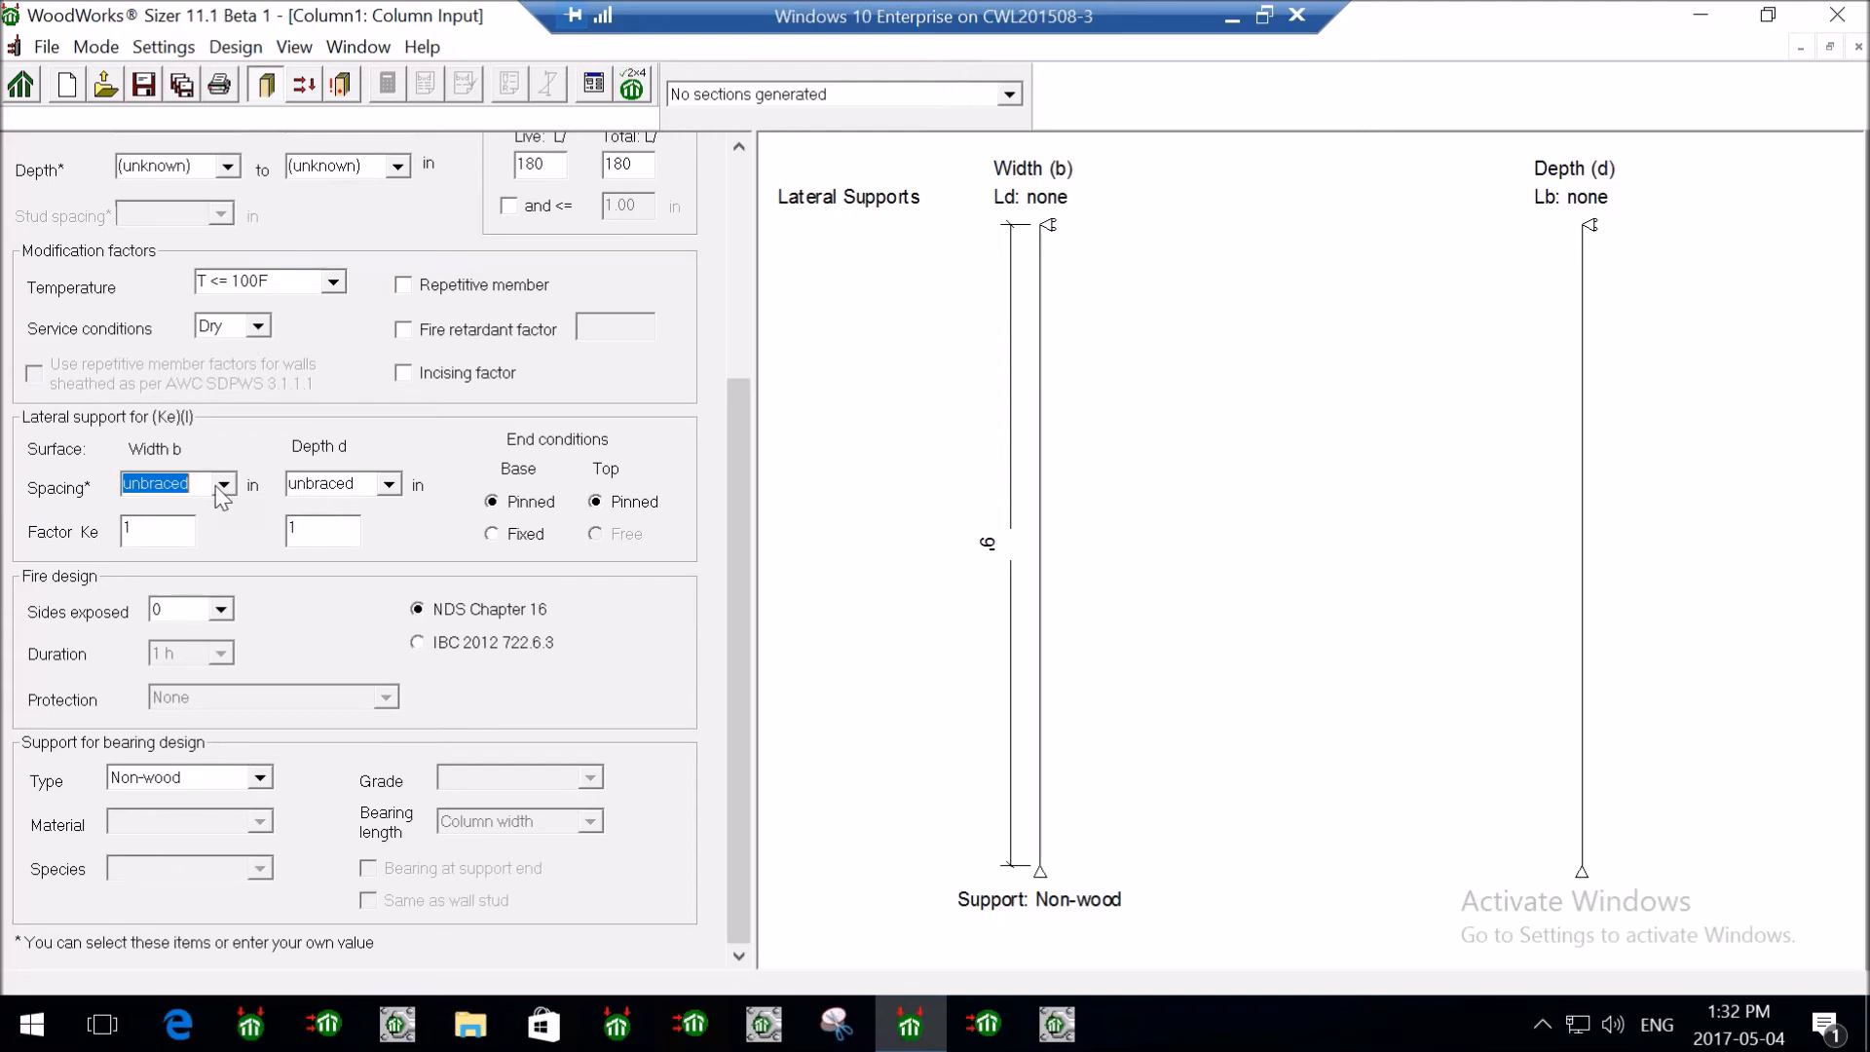
{"action": "type", "text": "4.5"}
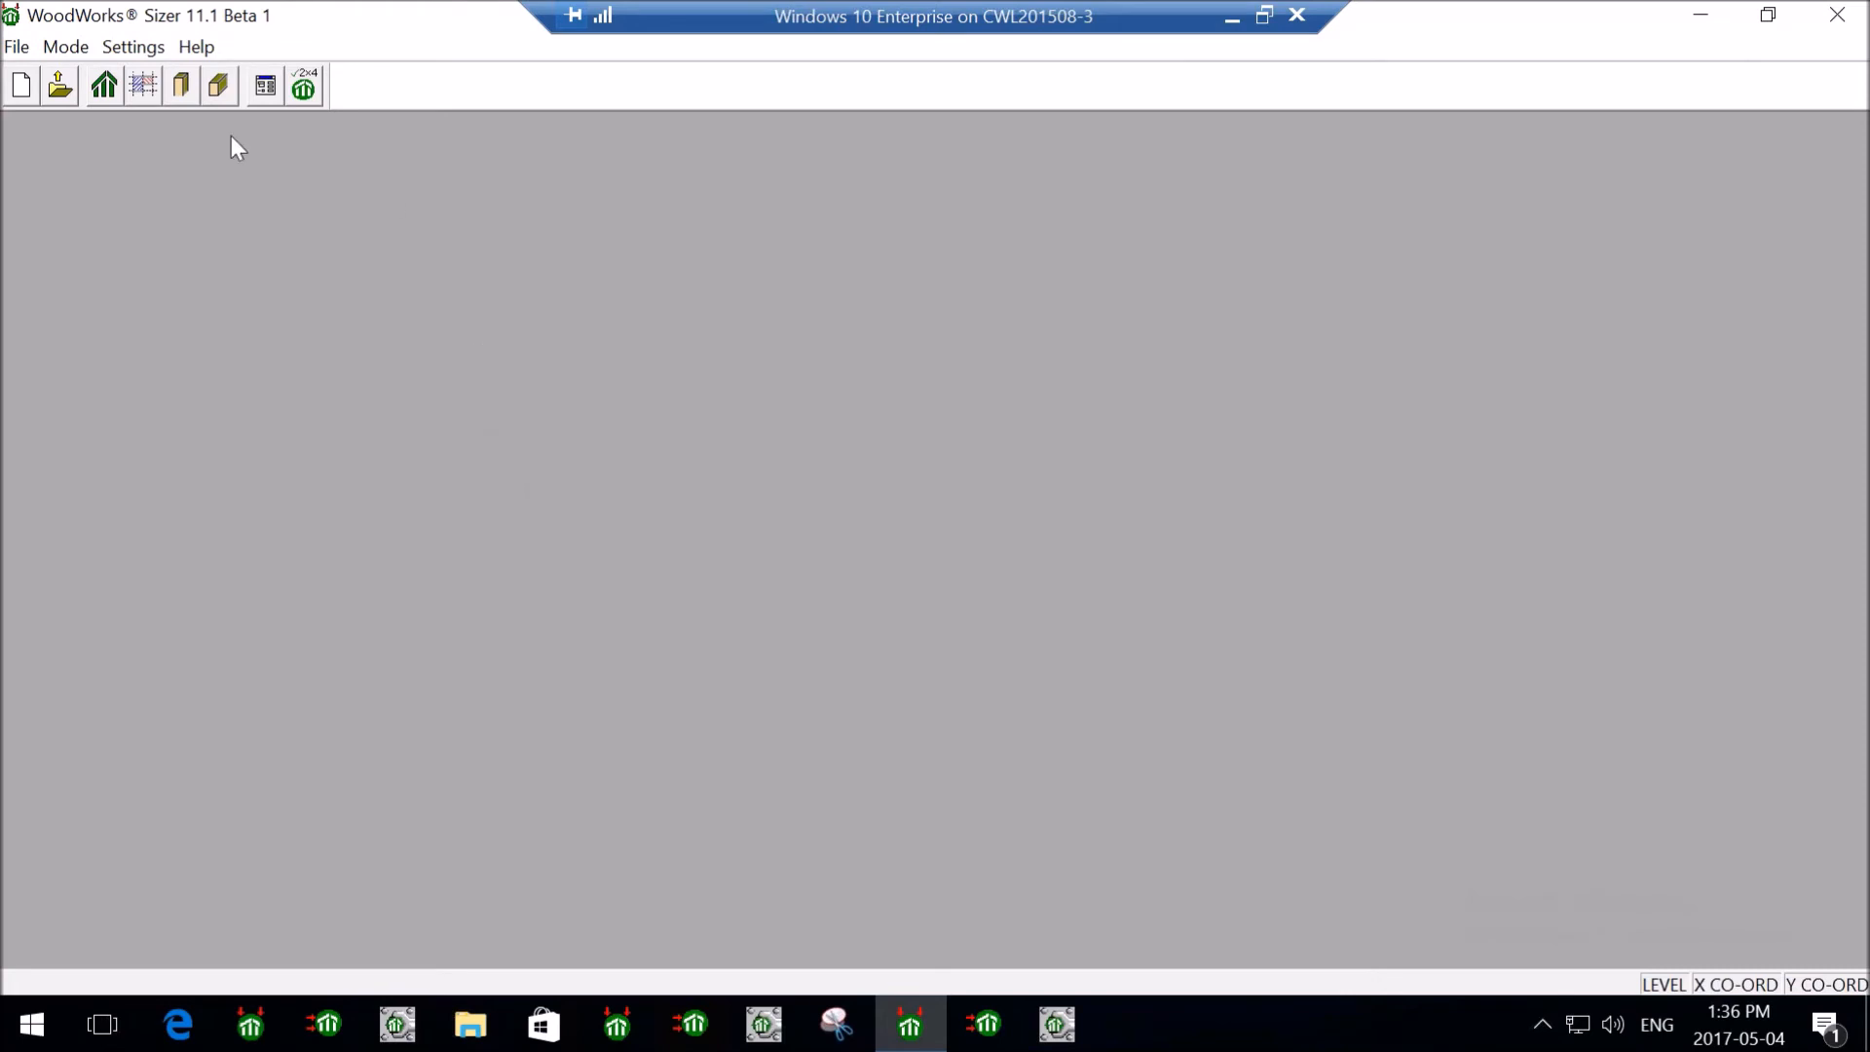
- Start a new 9 ft column with type Column, Timber-soft material and D.Fir-L (N) species
{"action": "left_click", "coordinate": [183, 90]}
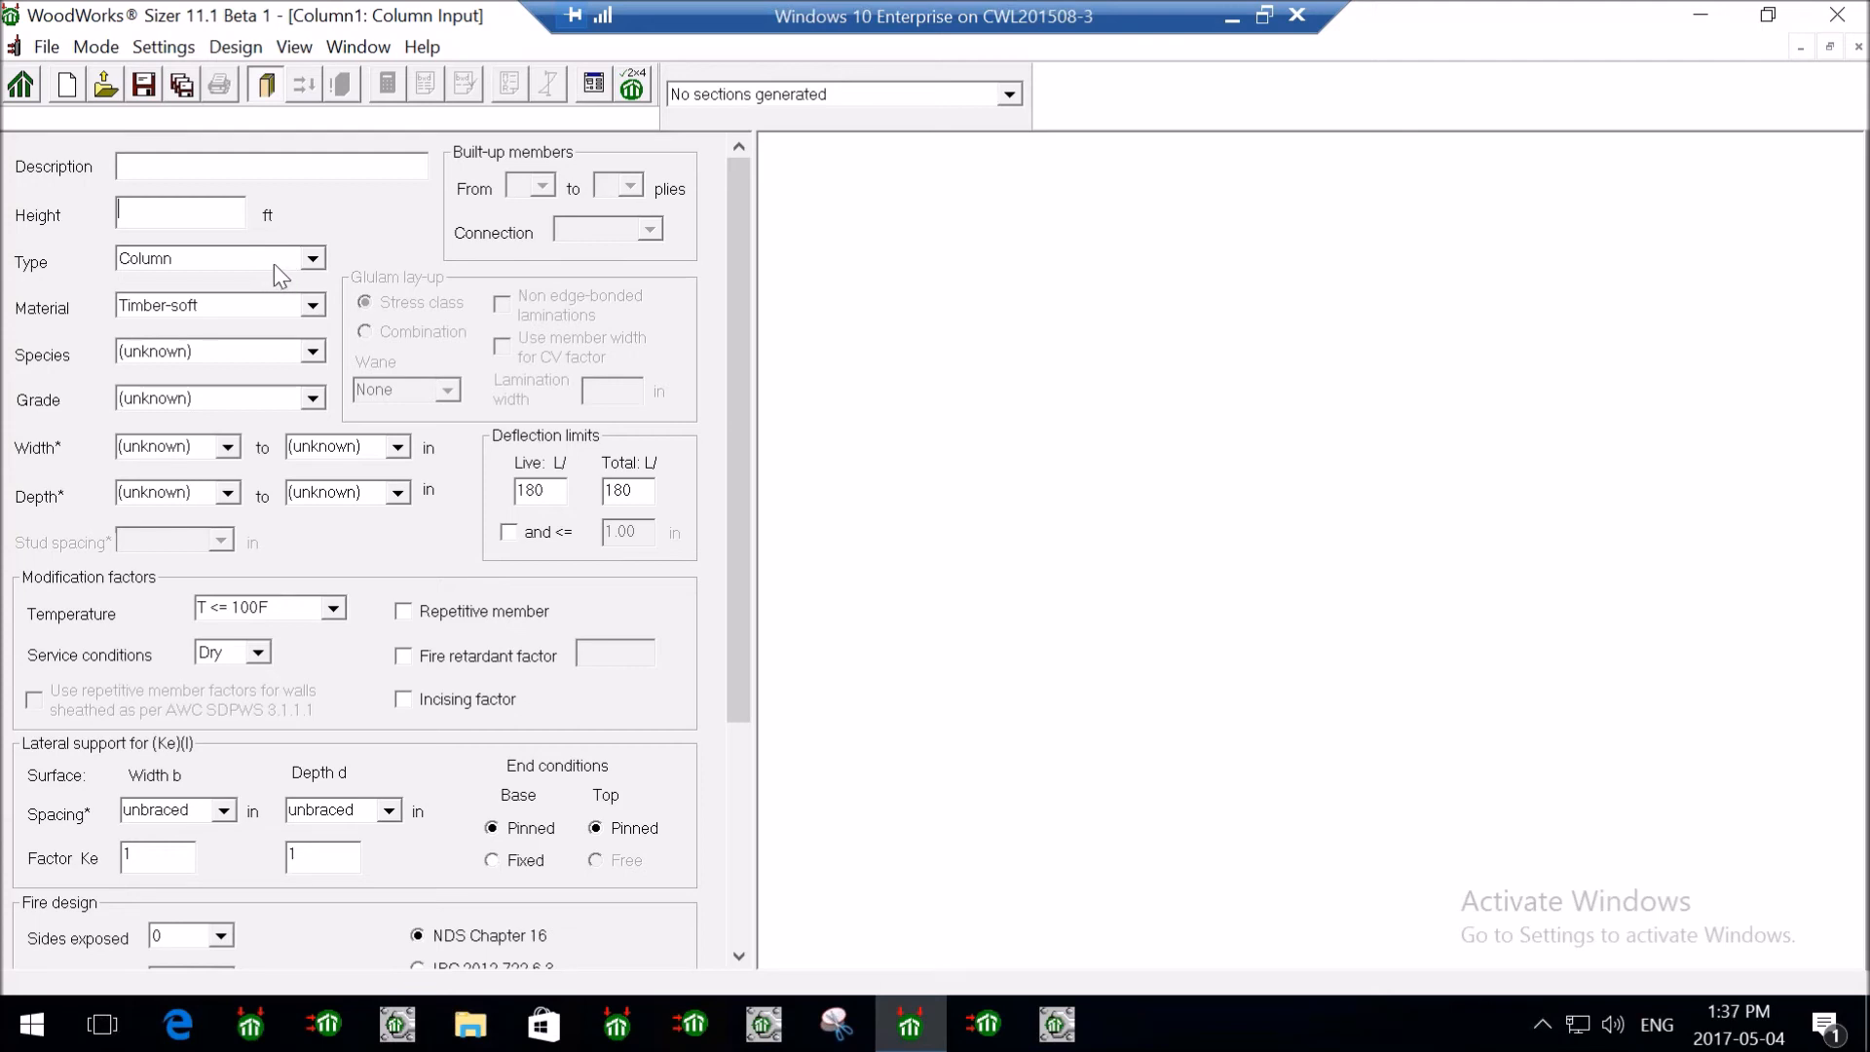
{"action": "type", "text": "9"}
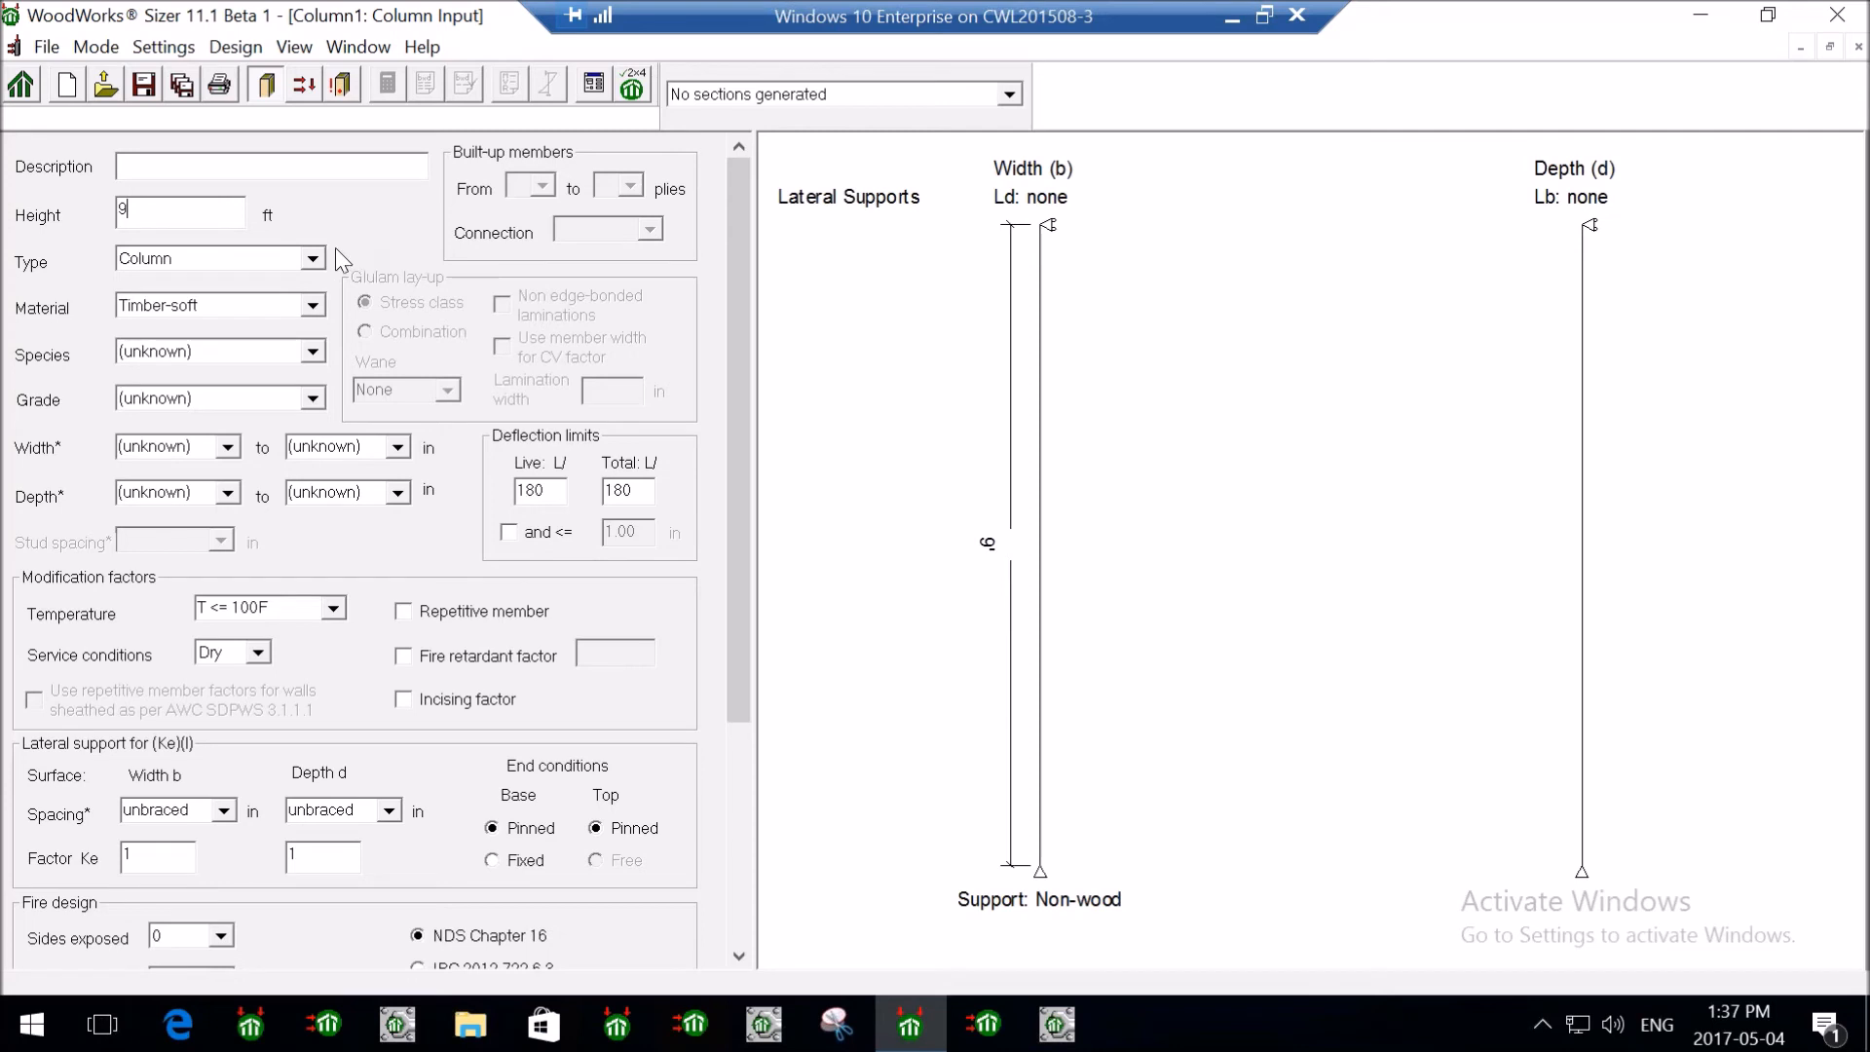
{"action": "left_click", "coordinate": [311, 258]}
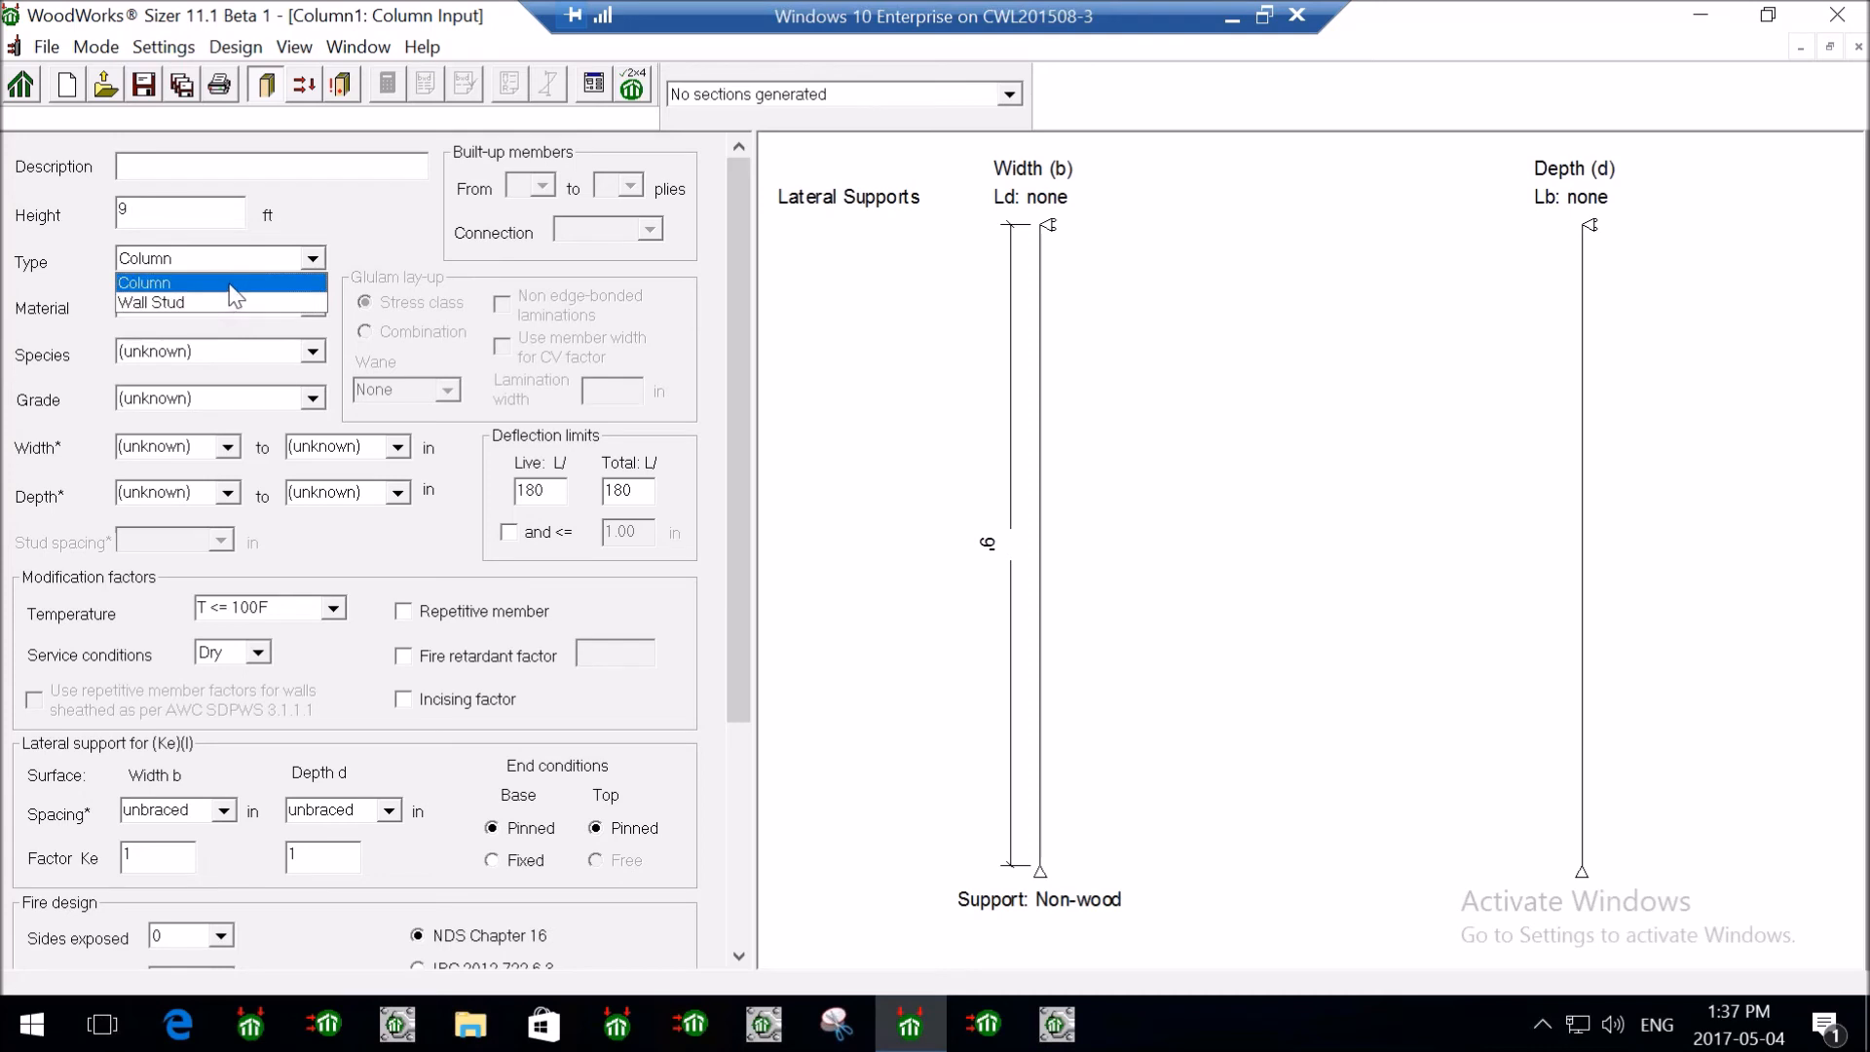
{"action": "left_click", "coordinate": [235, 283]}
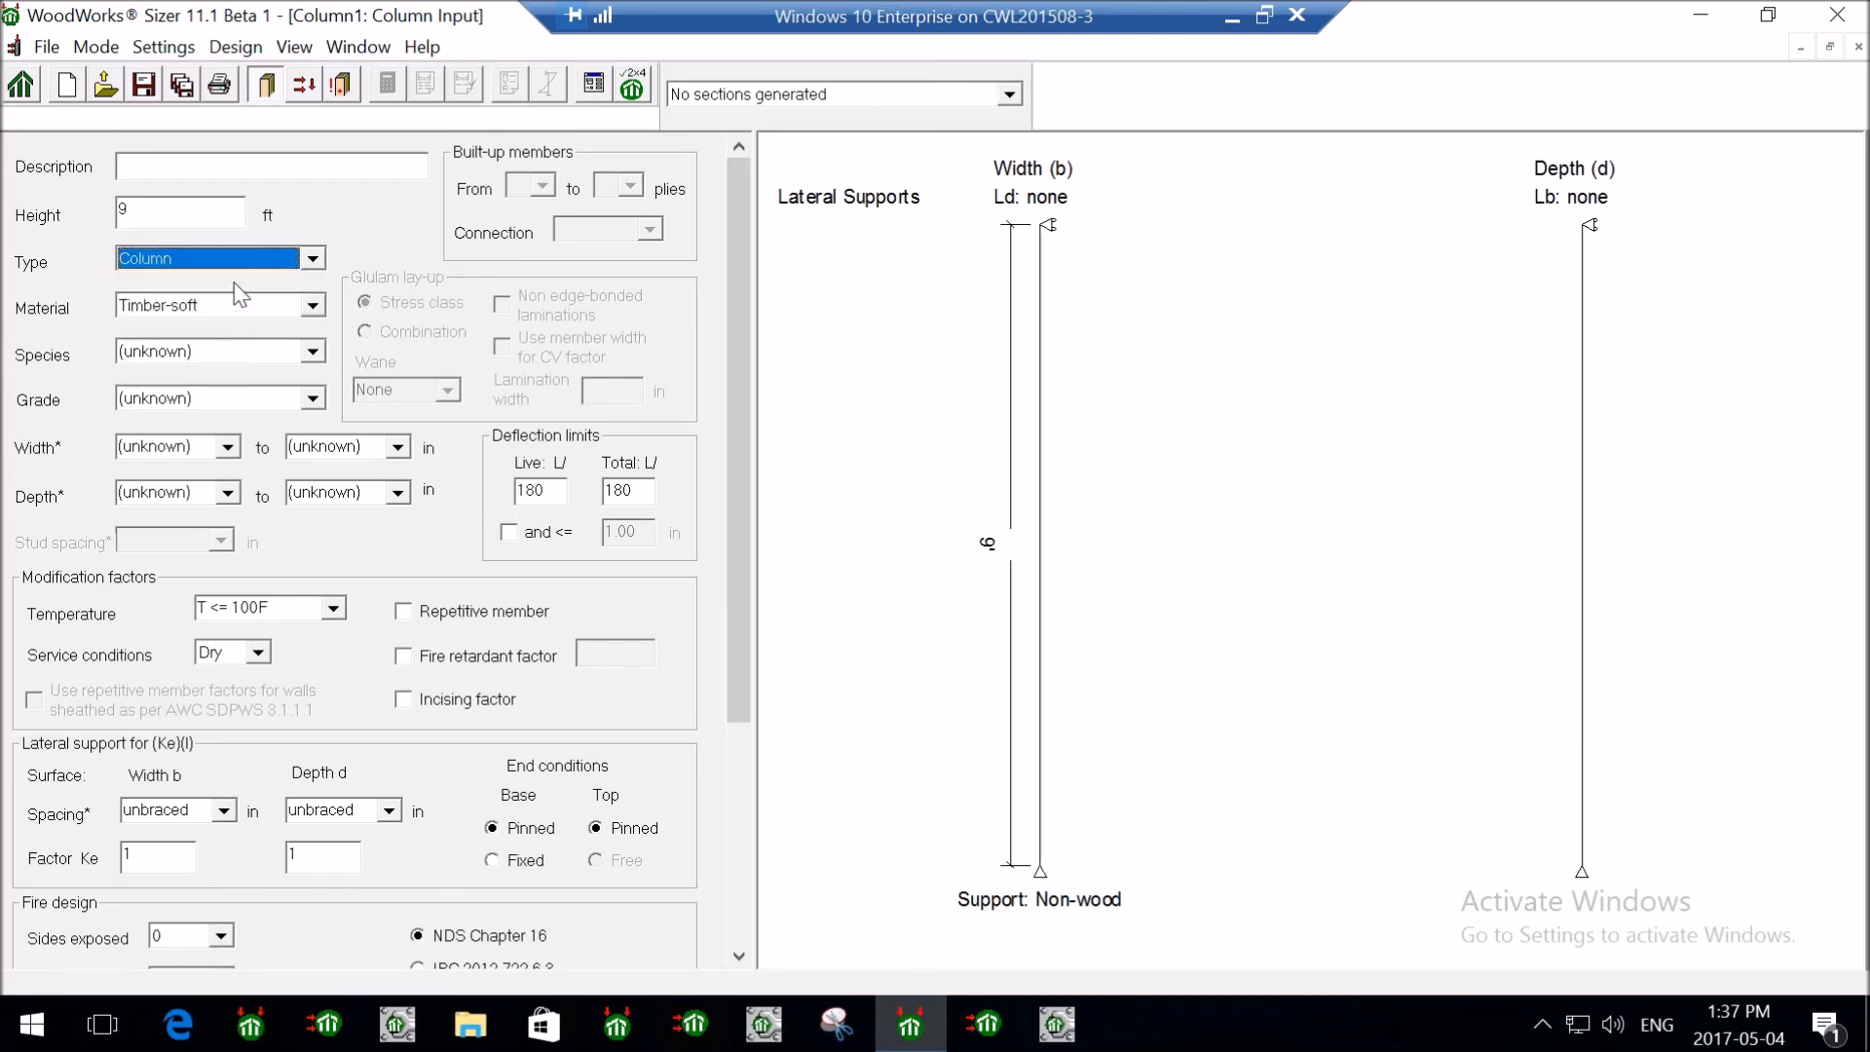
{"action": "left_click", "coordinate": [313, 307]}
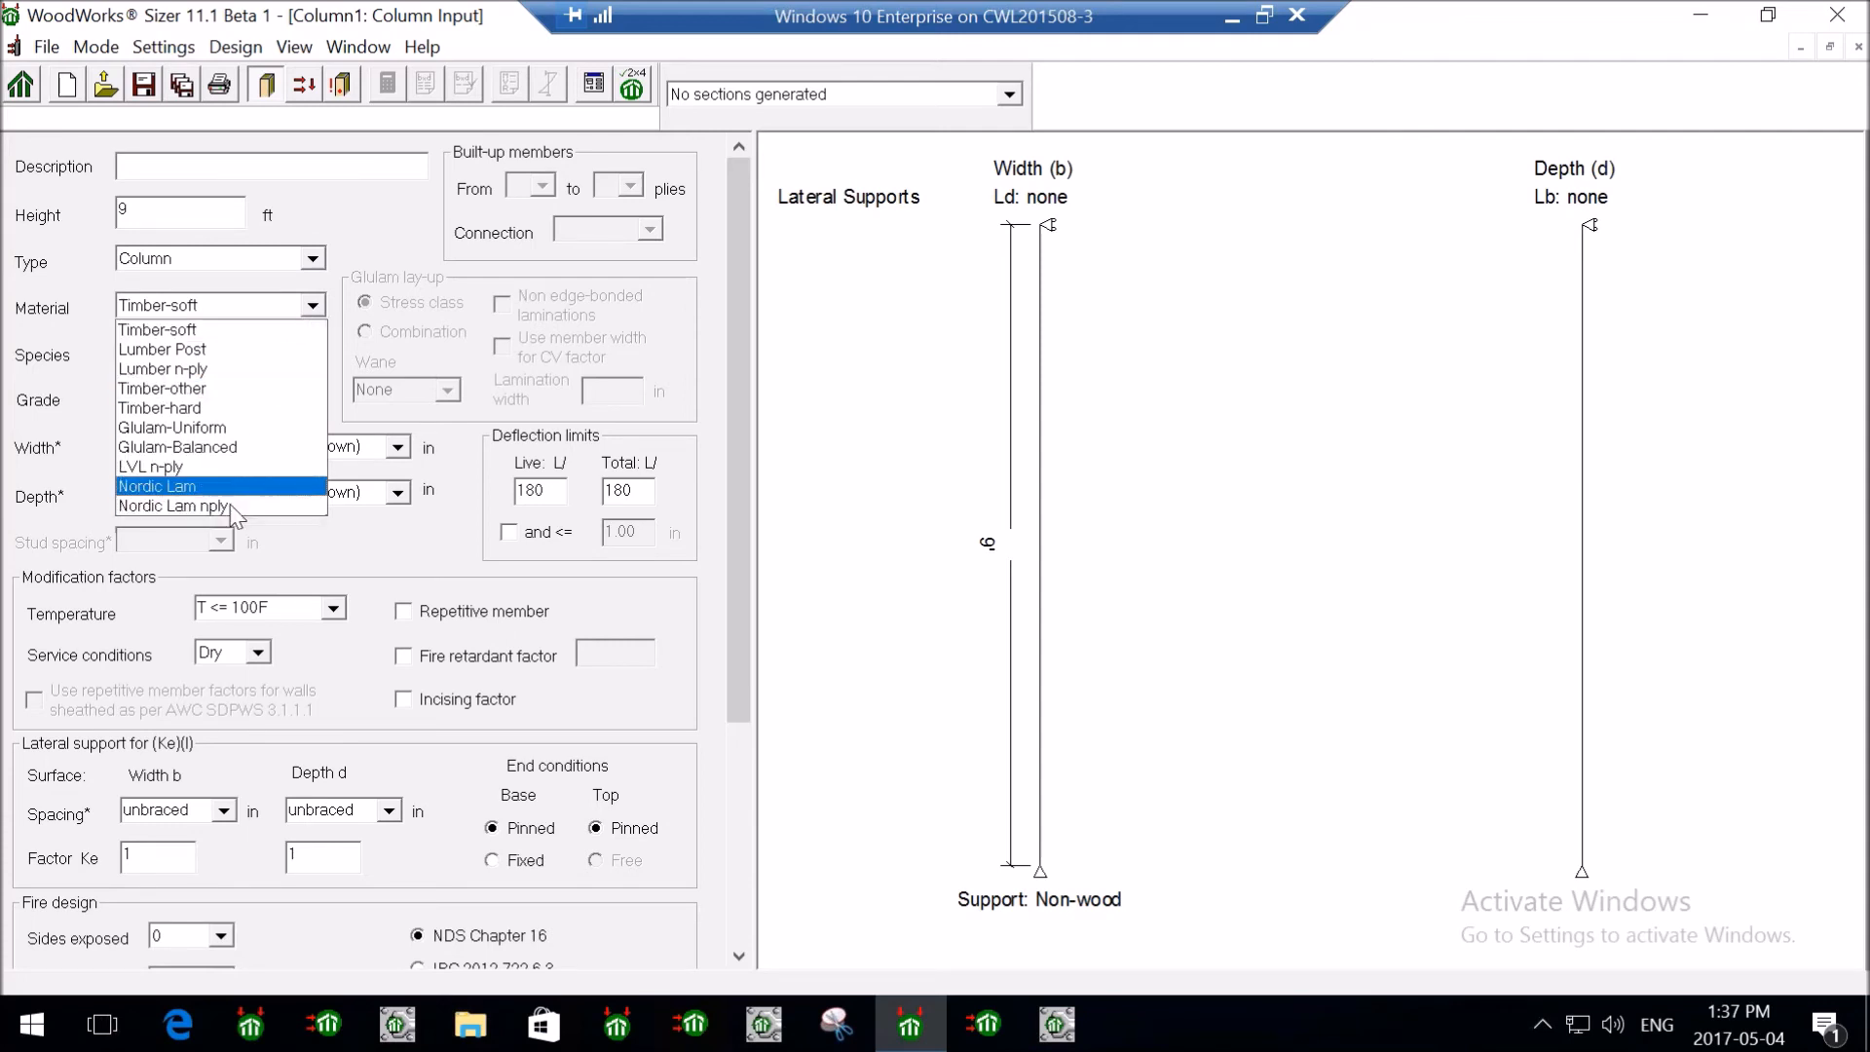
{"action": "left_click", "coordinate": [218, 331]}
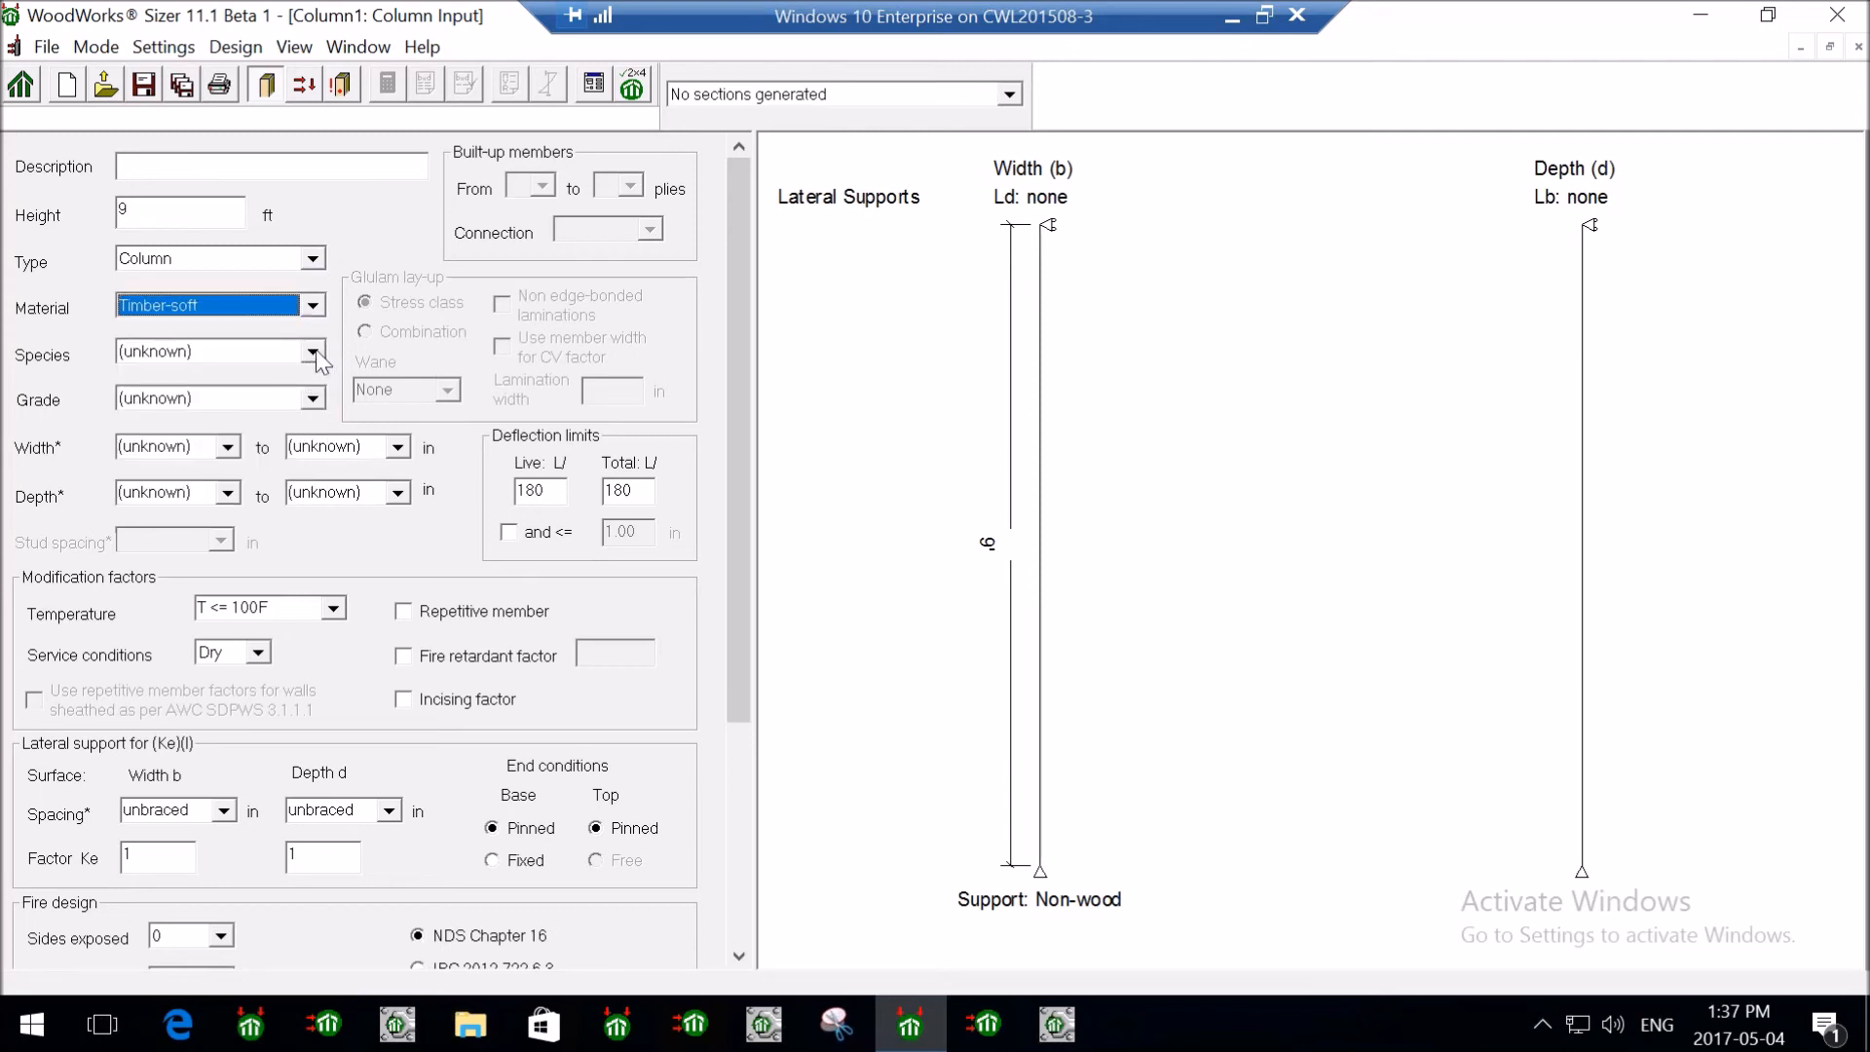
{"action": "left_click", "coordinate": [314, 352]}
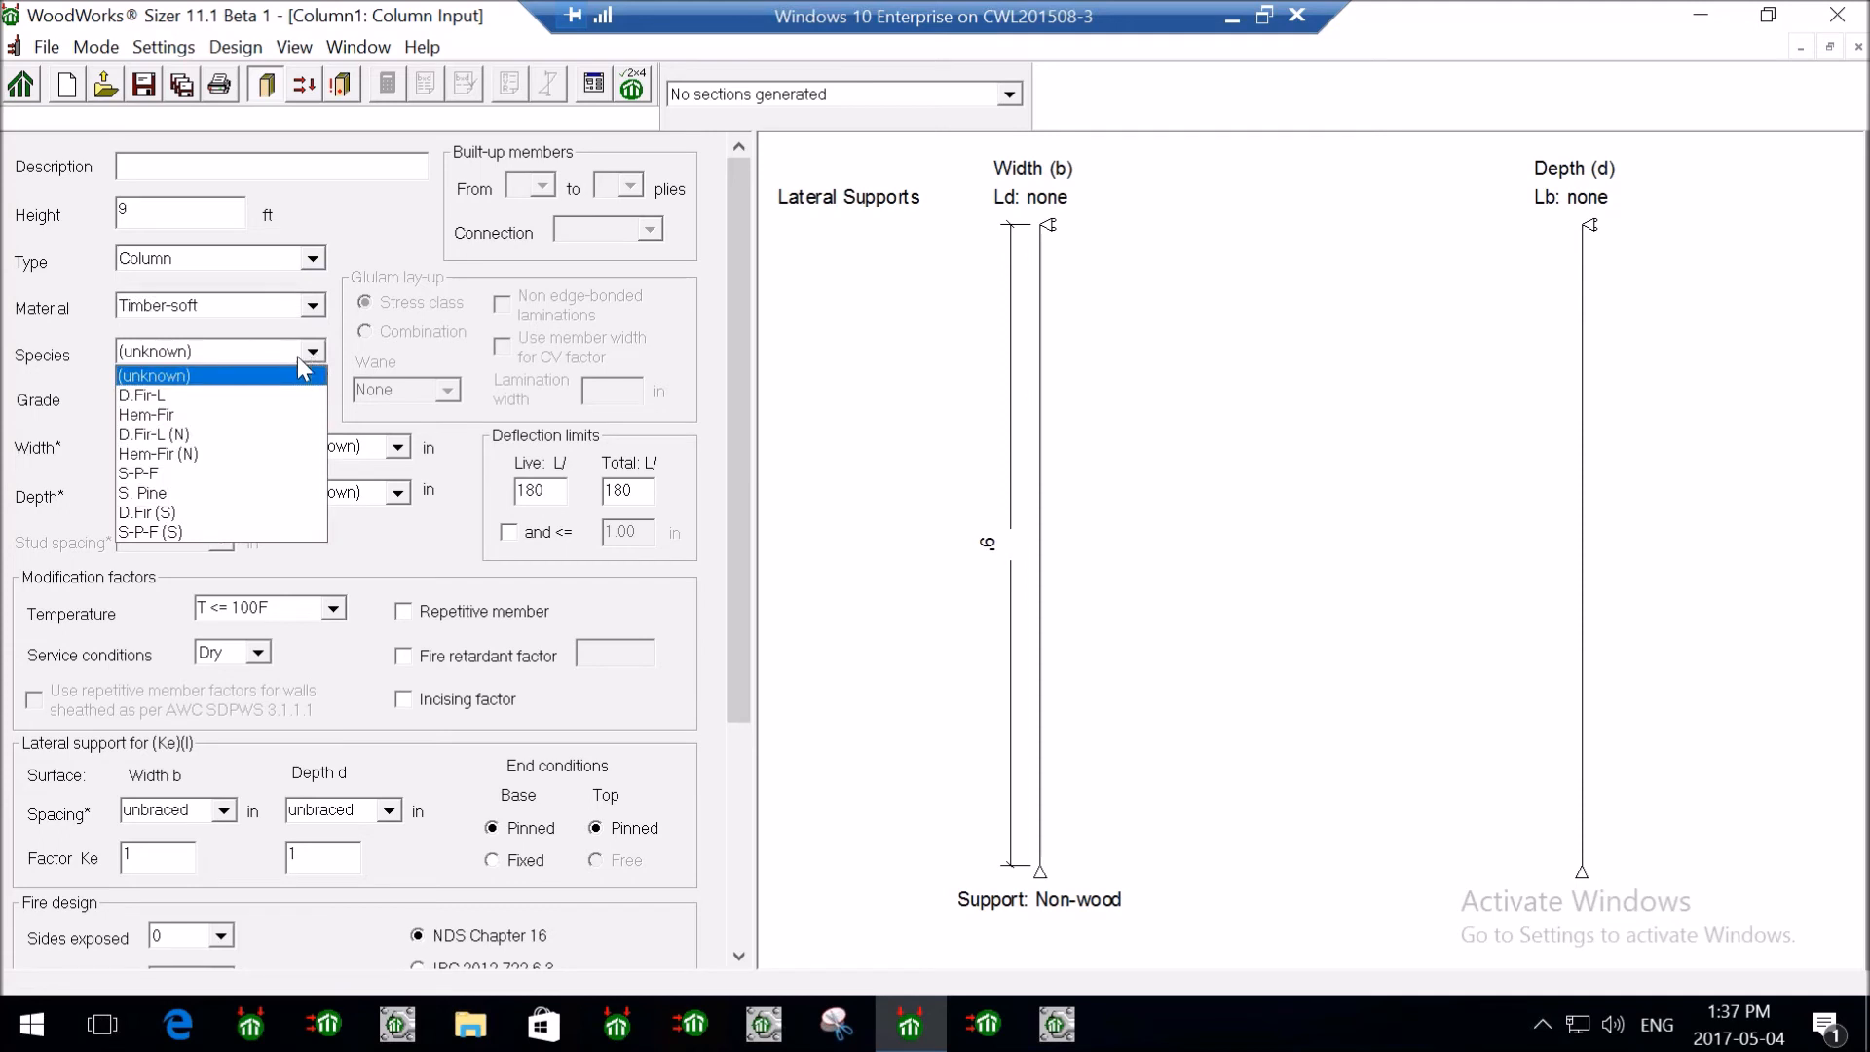
{"action": "left_click", "coordinate": [243, 431]}
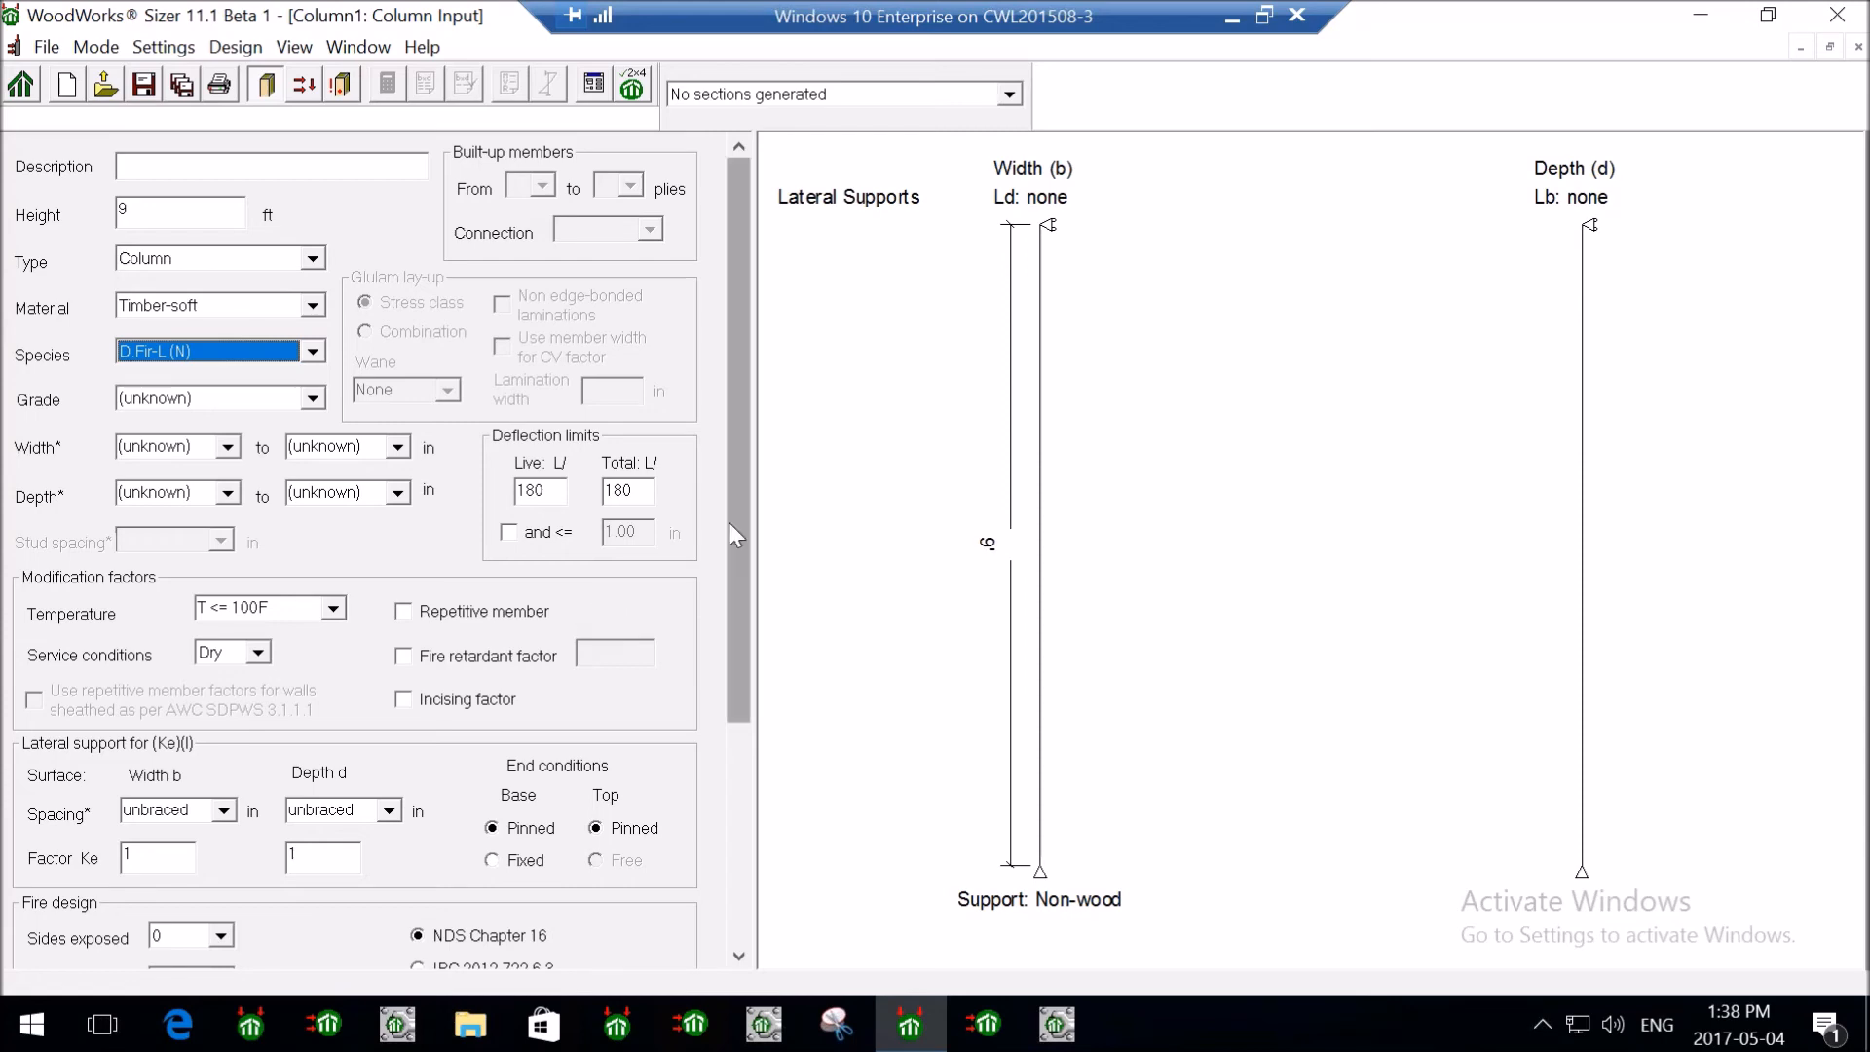
{"action": "scroll", "coordinate": [744, 551], "scroll_direction": "down", "scroll_amount": 5}
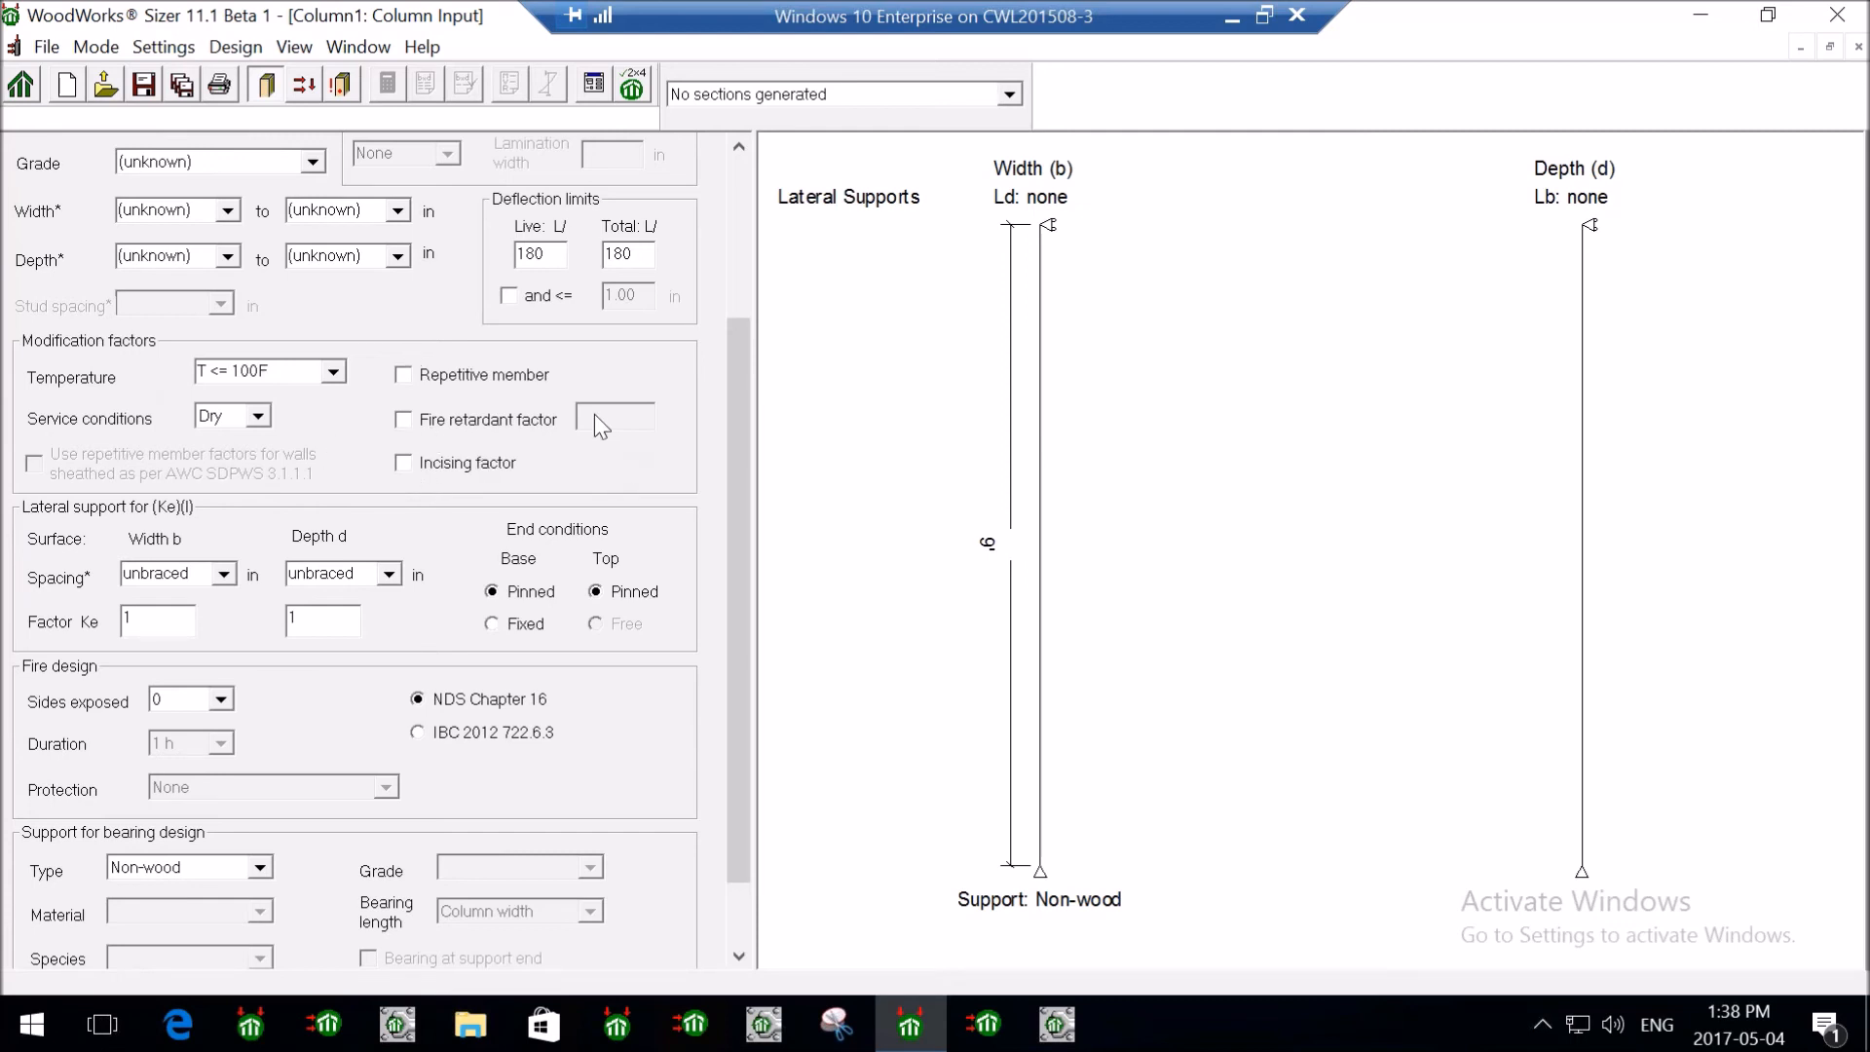
{"action": "left_click_drag", "start_coordinate": [742, 445], "coordinate": [744, 485]}
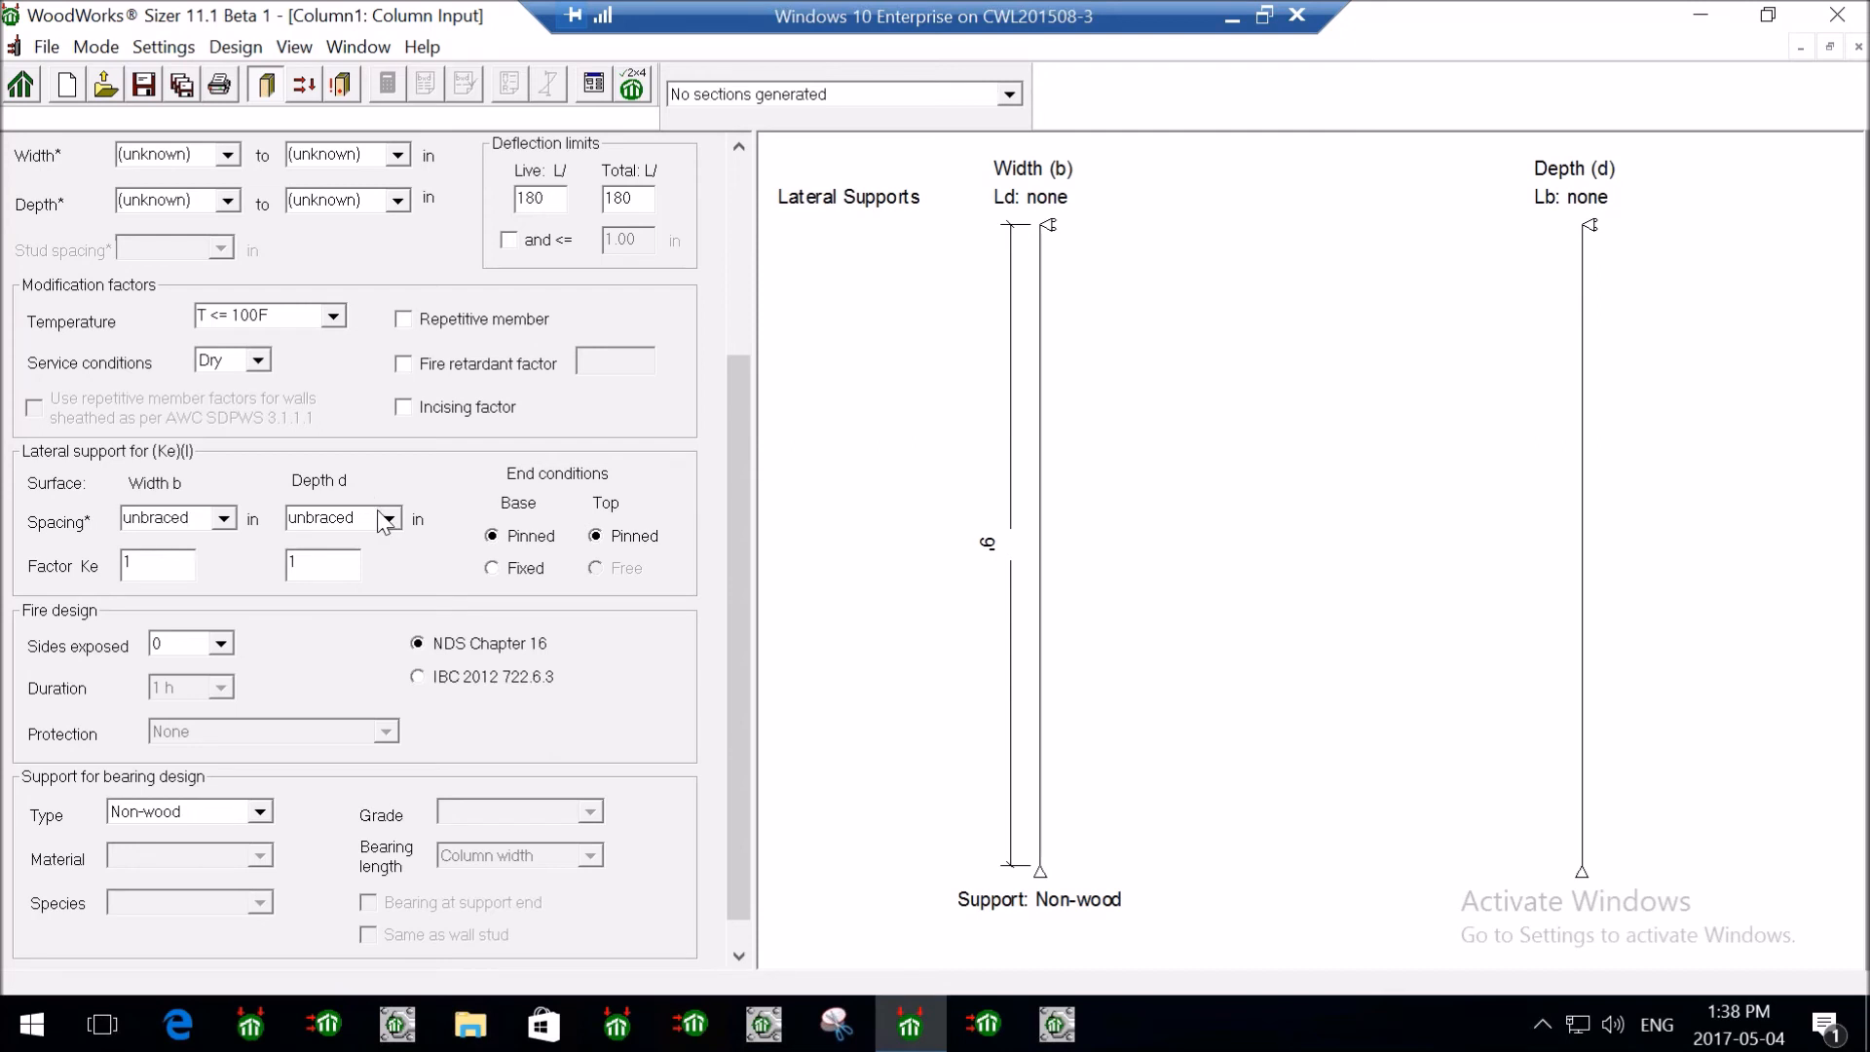
{"action": "left_click", "coordinate": [492, 569]}
{"action": "left_click", "coordinate": [596, 568]}
{"action": "left_click", "coordinate": [595, 536]}
{"action": "left_click", "coordinate": [511, 537]}
{"action": "double_click", "coordinate": [197, 521]}
{"action": "type", "text": "54"}
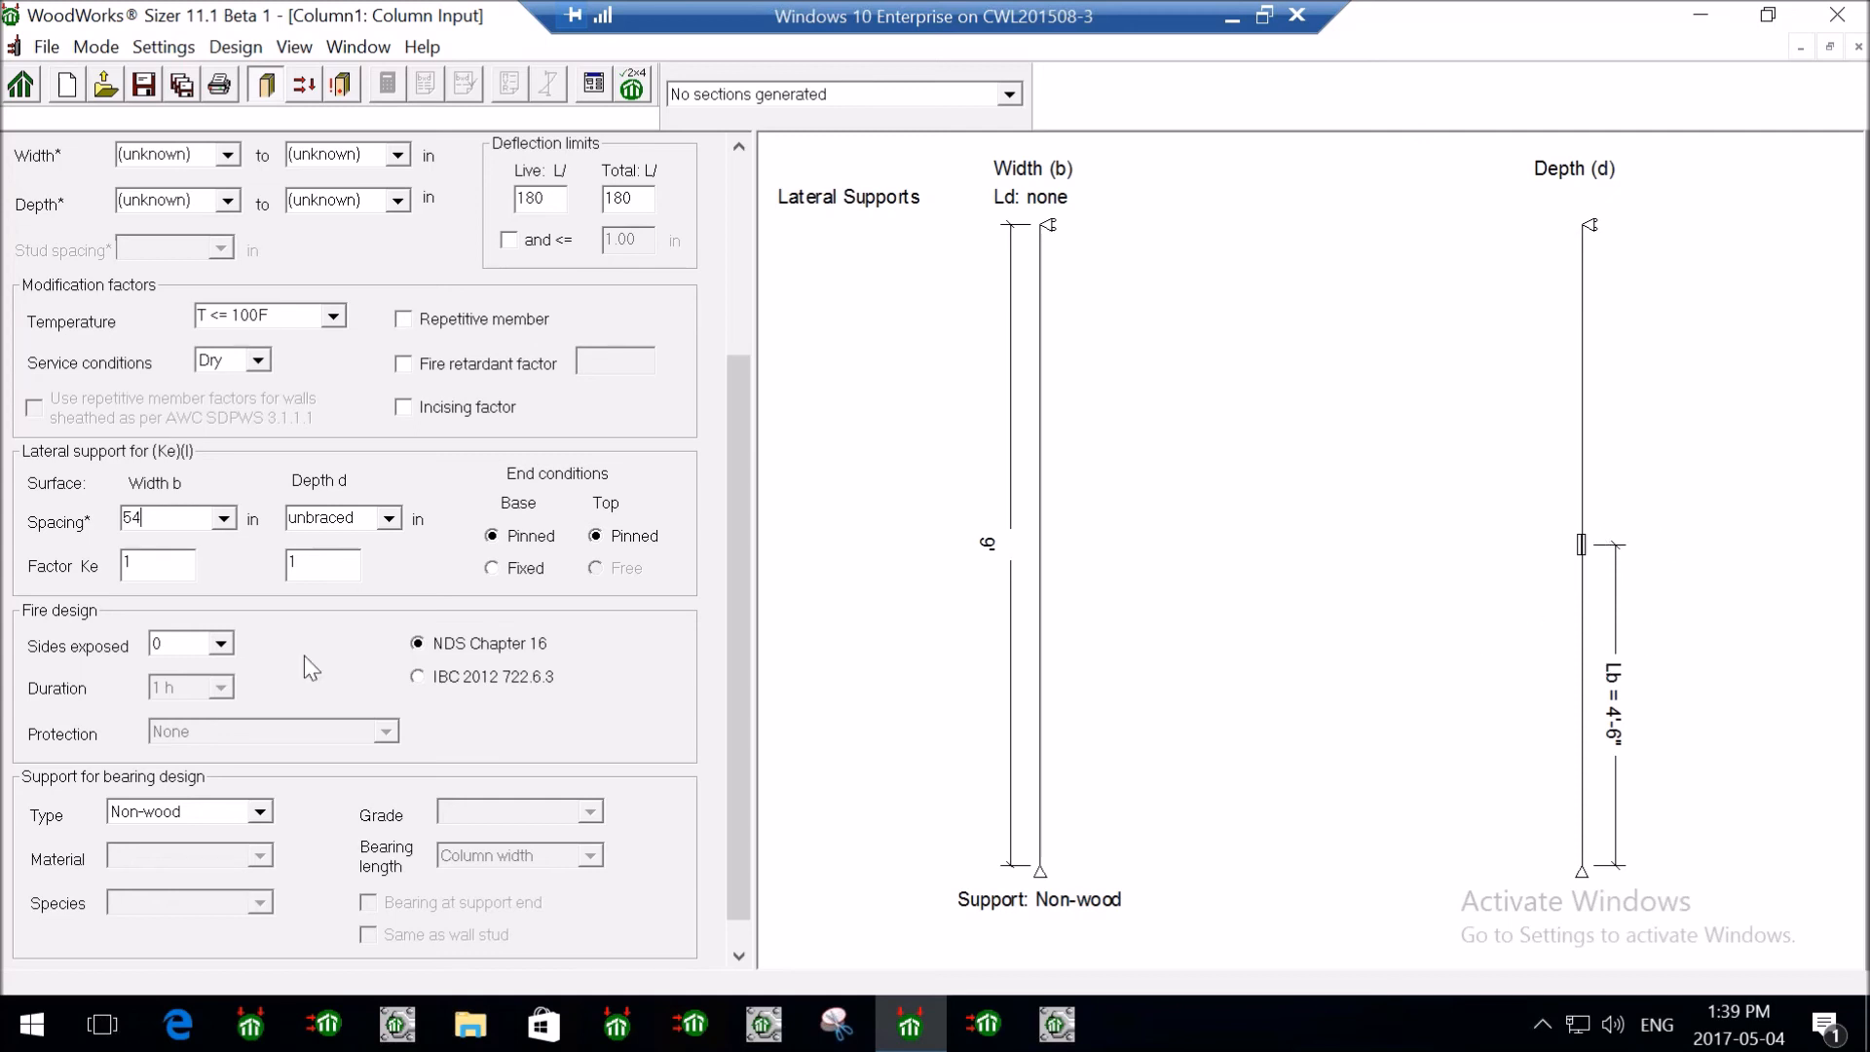
{"action": "left_click", "coordinate": [224, 518]}
{"action": "left_click", "coordinate": [185, 561]}
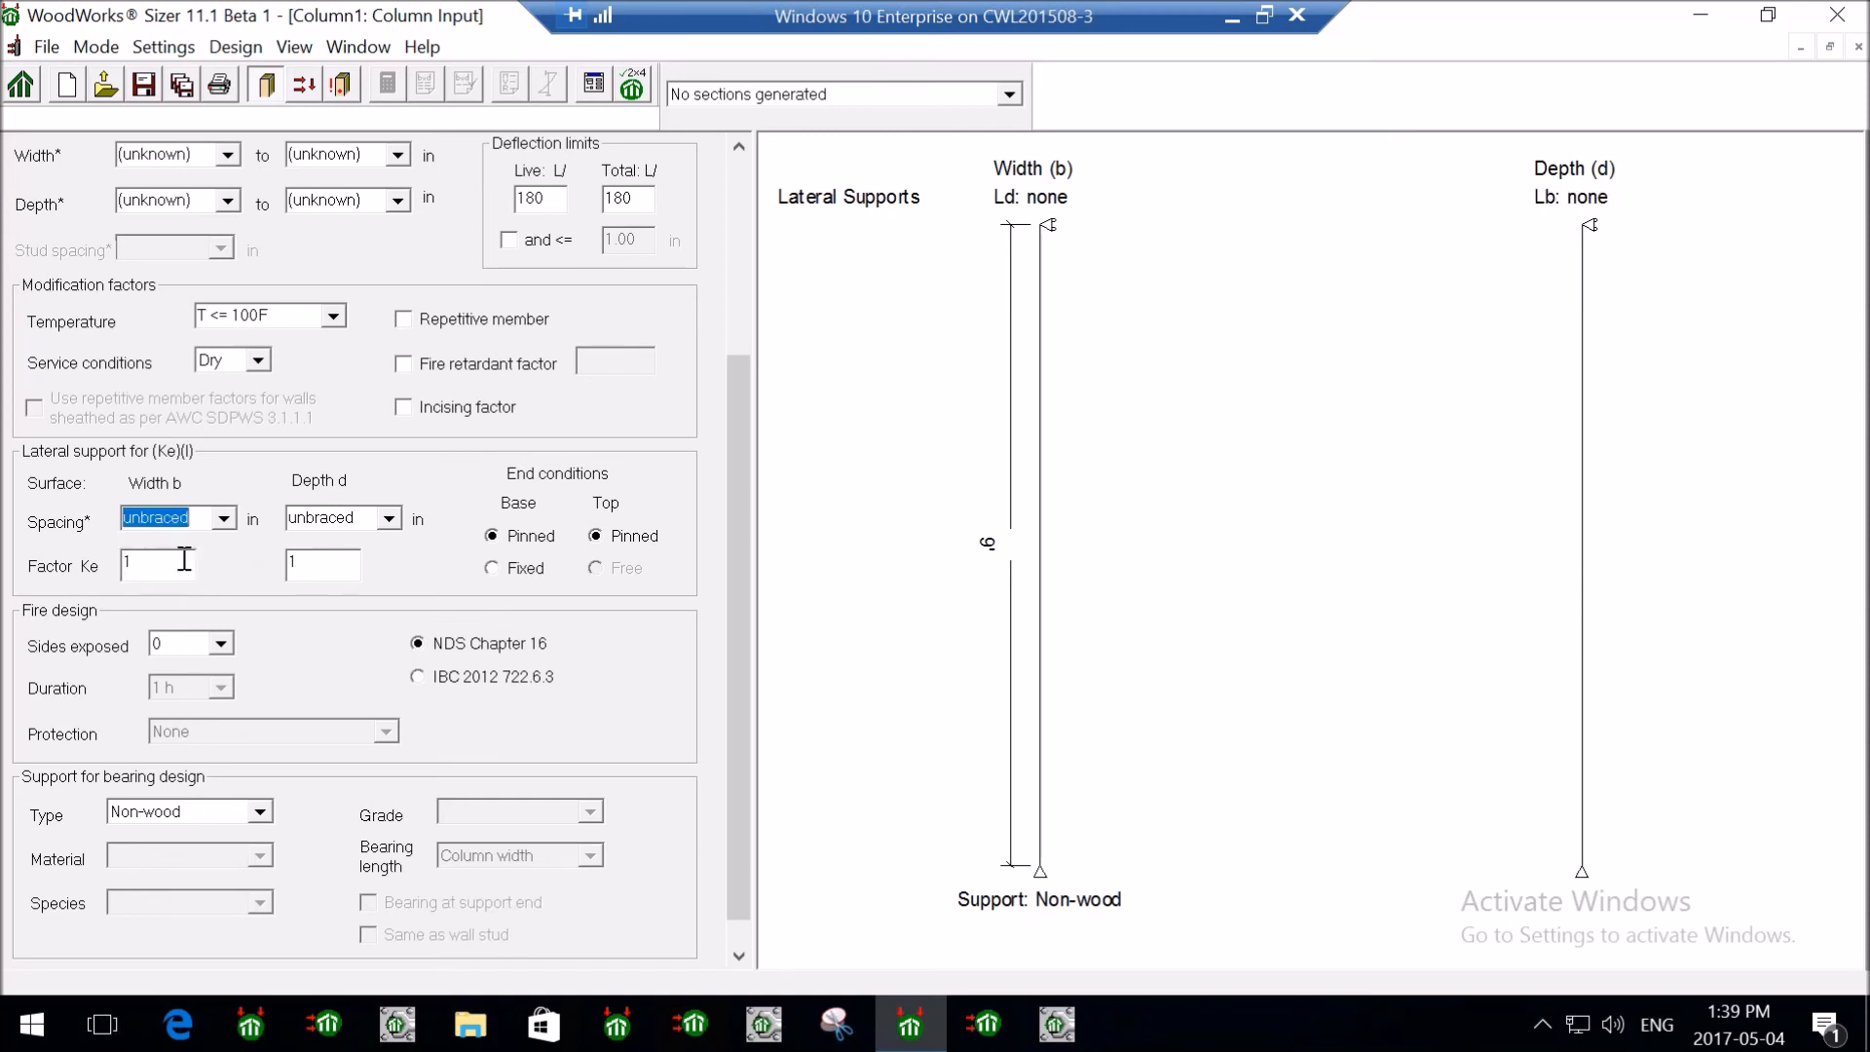
{"action": "left_click", "coordinate": [40, 602]}
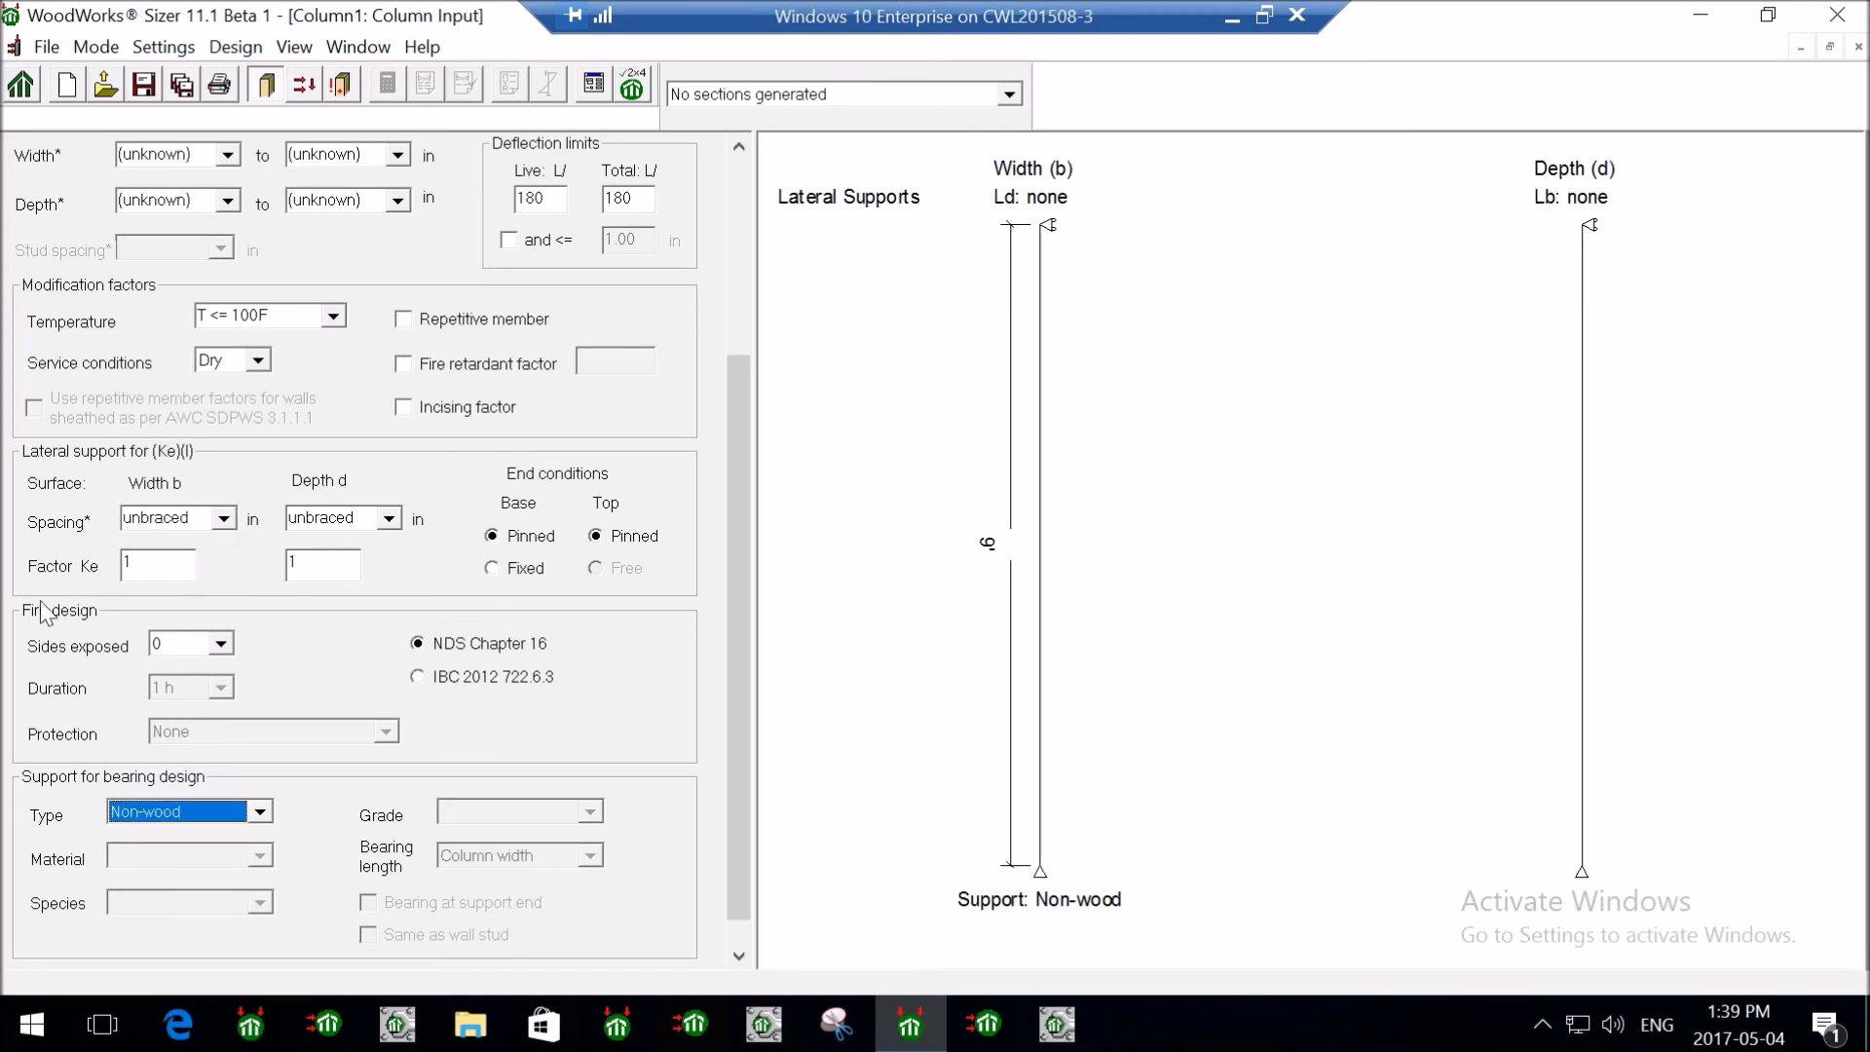
- Set fire design to 4 exposed sides with protection None, keeping a Non-wood bearing support
{"action": "left_click", "coordinate": [222, 643]}
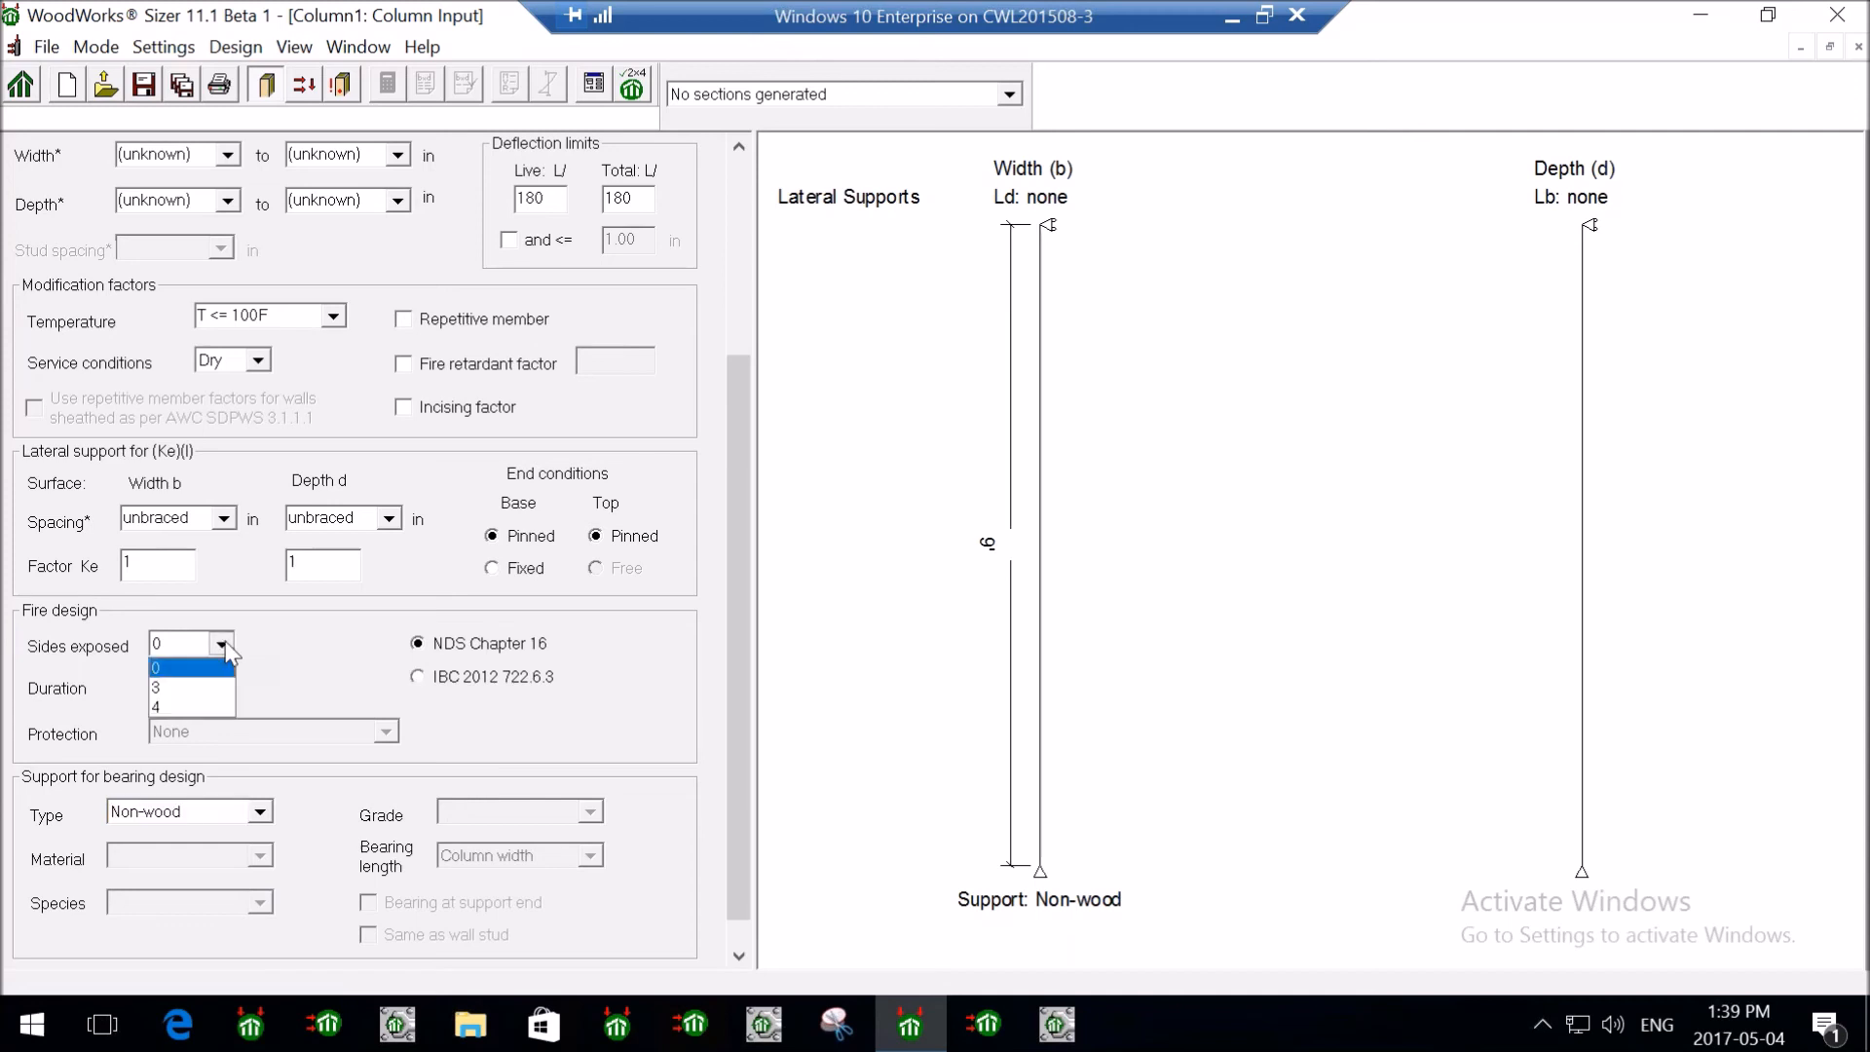
{"action": "left_click", "coordinate": [181, 707]}
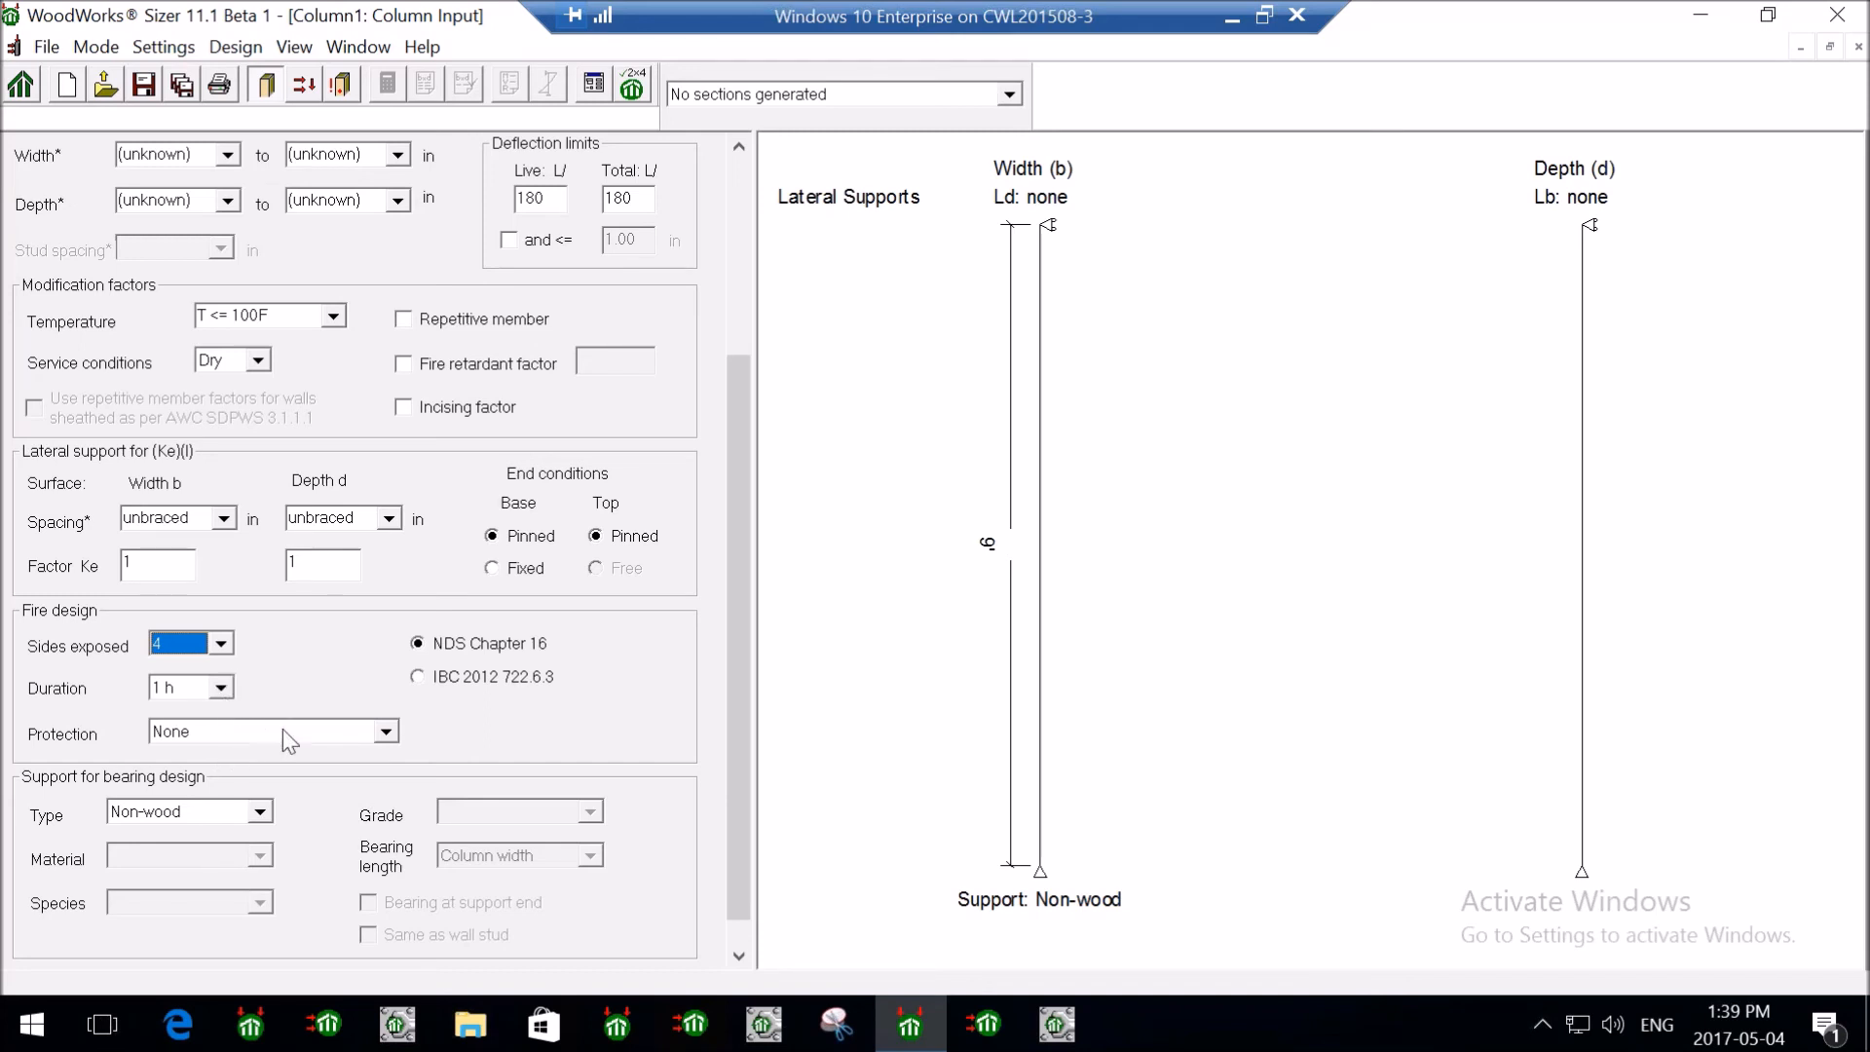
{"action": "left_click", "coordinate": [258, 732]}
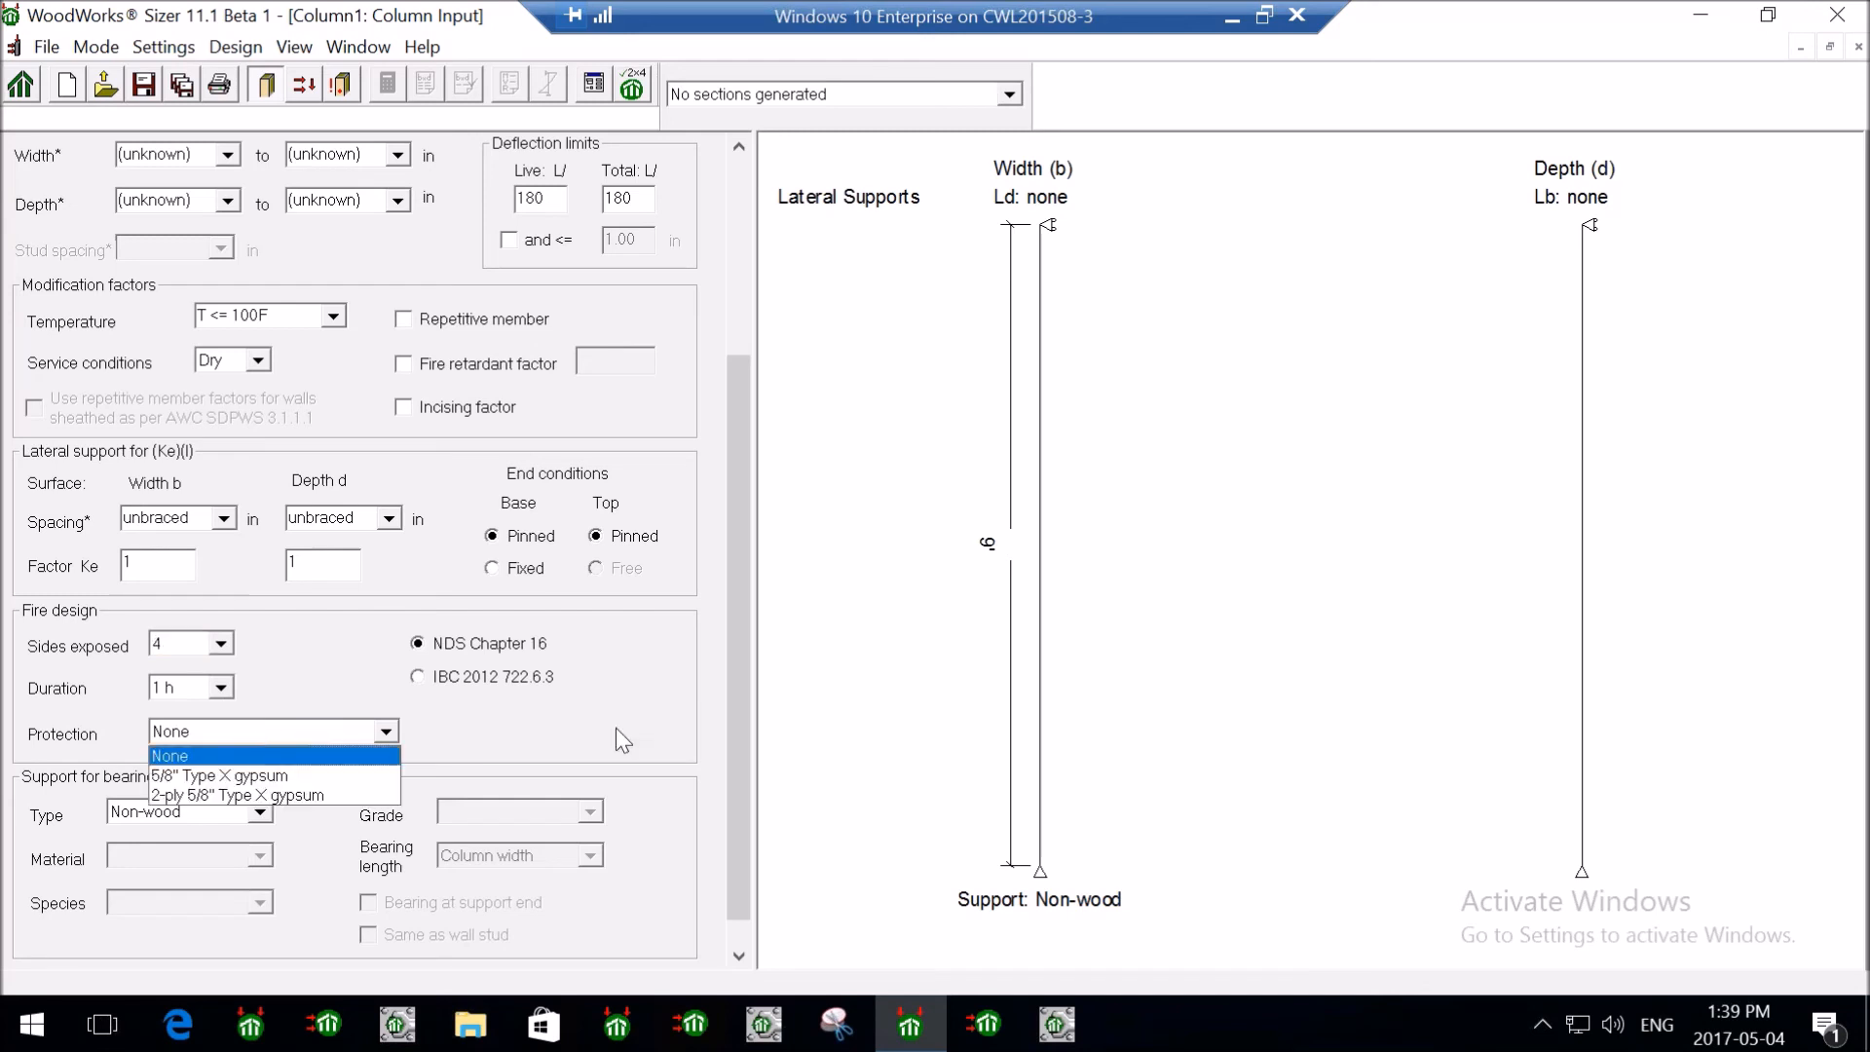
{"action": "left_click", "coordinate": [628, 710]}
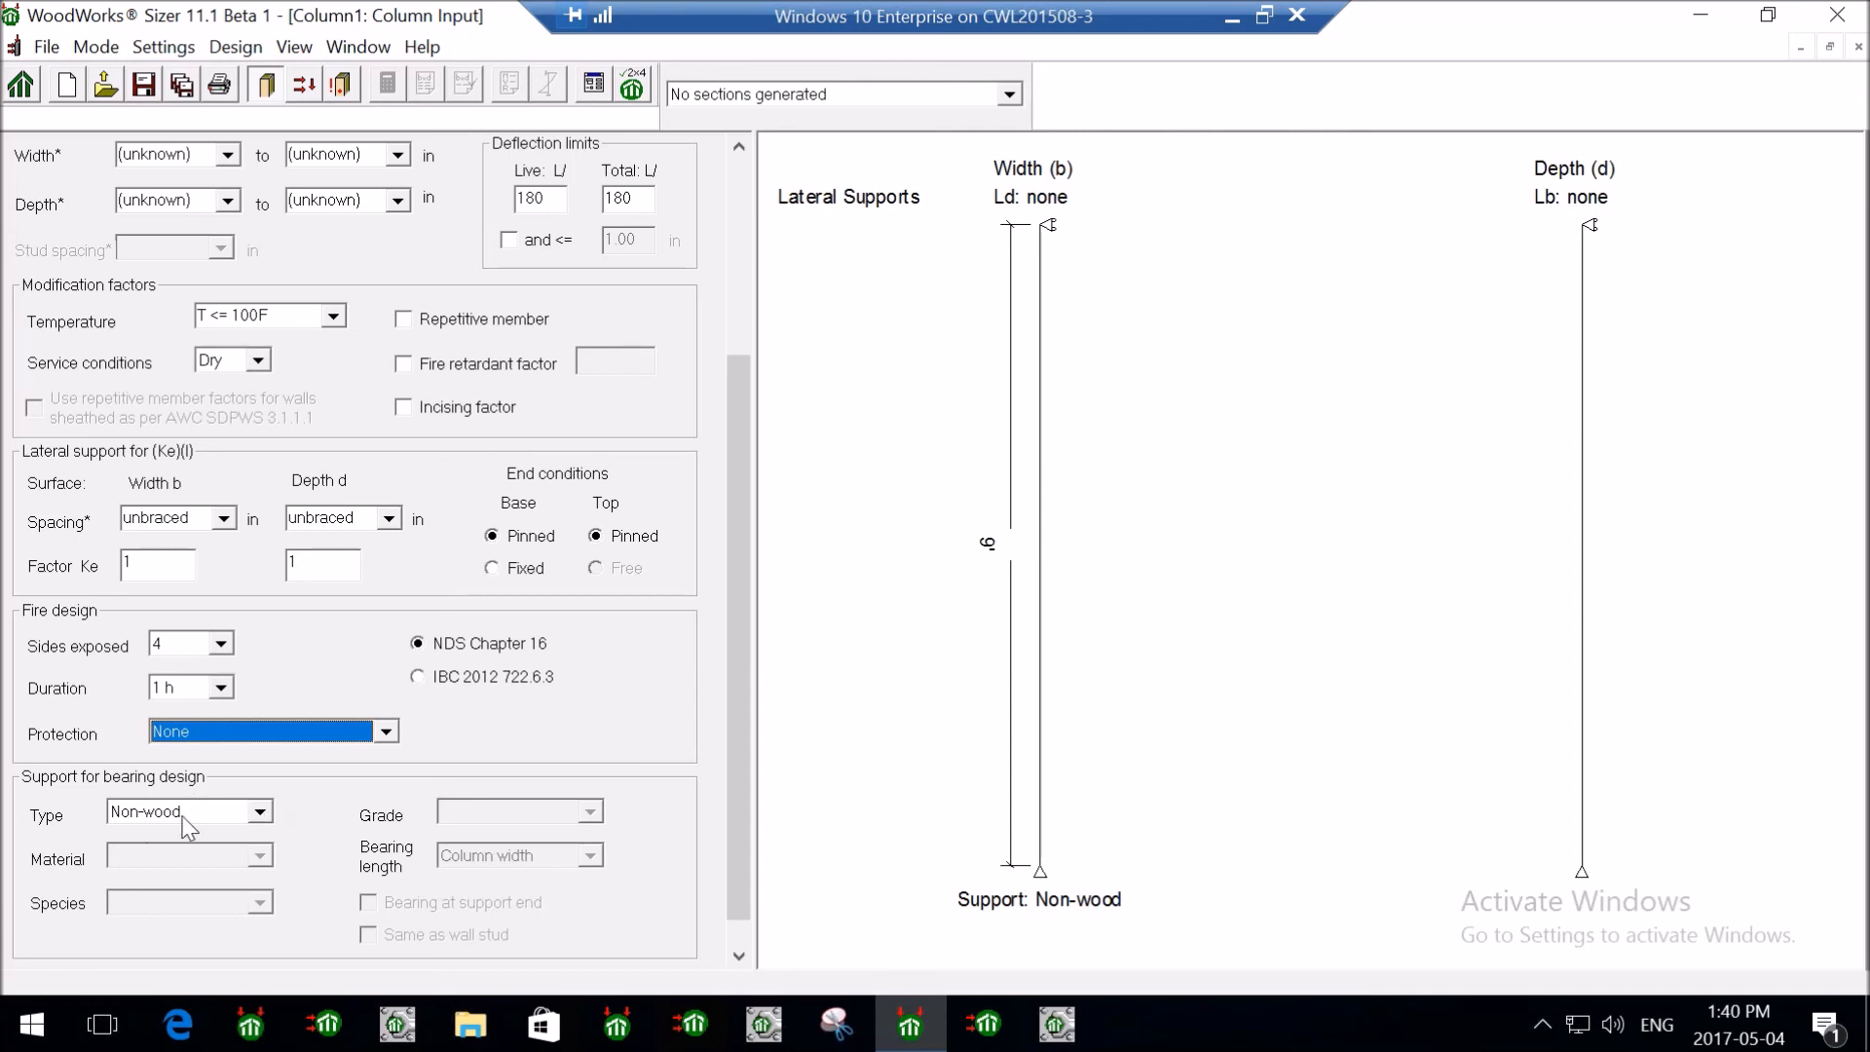
{"action": "left_click", "coordinate": [261, 810]}
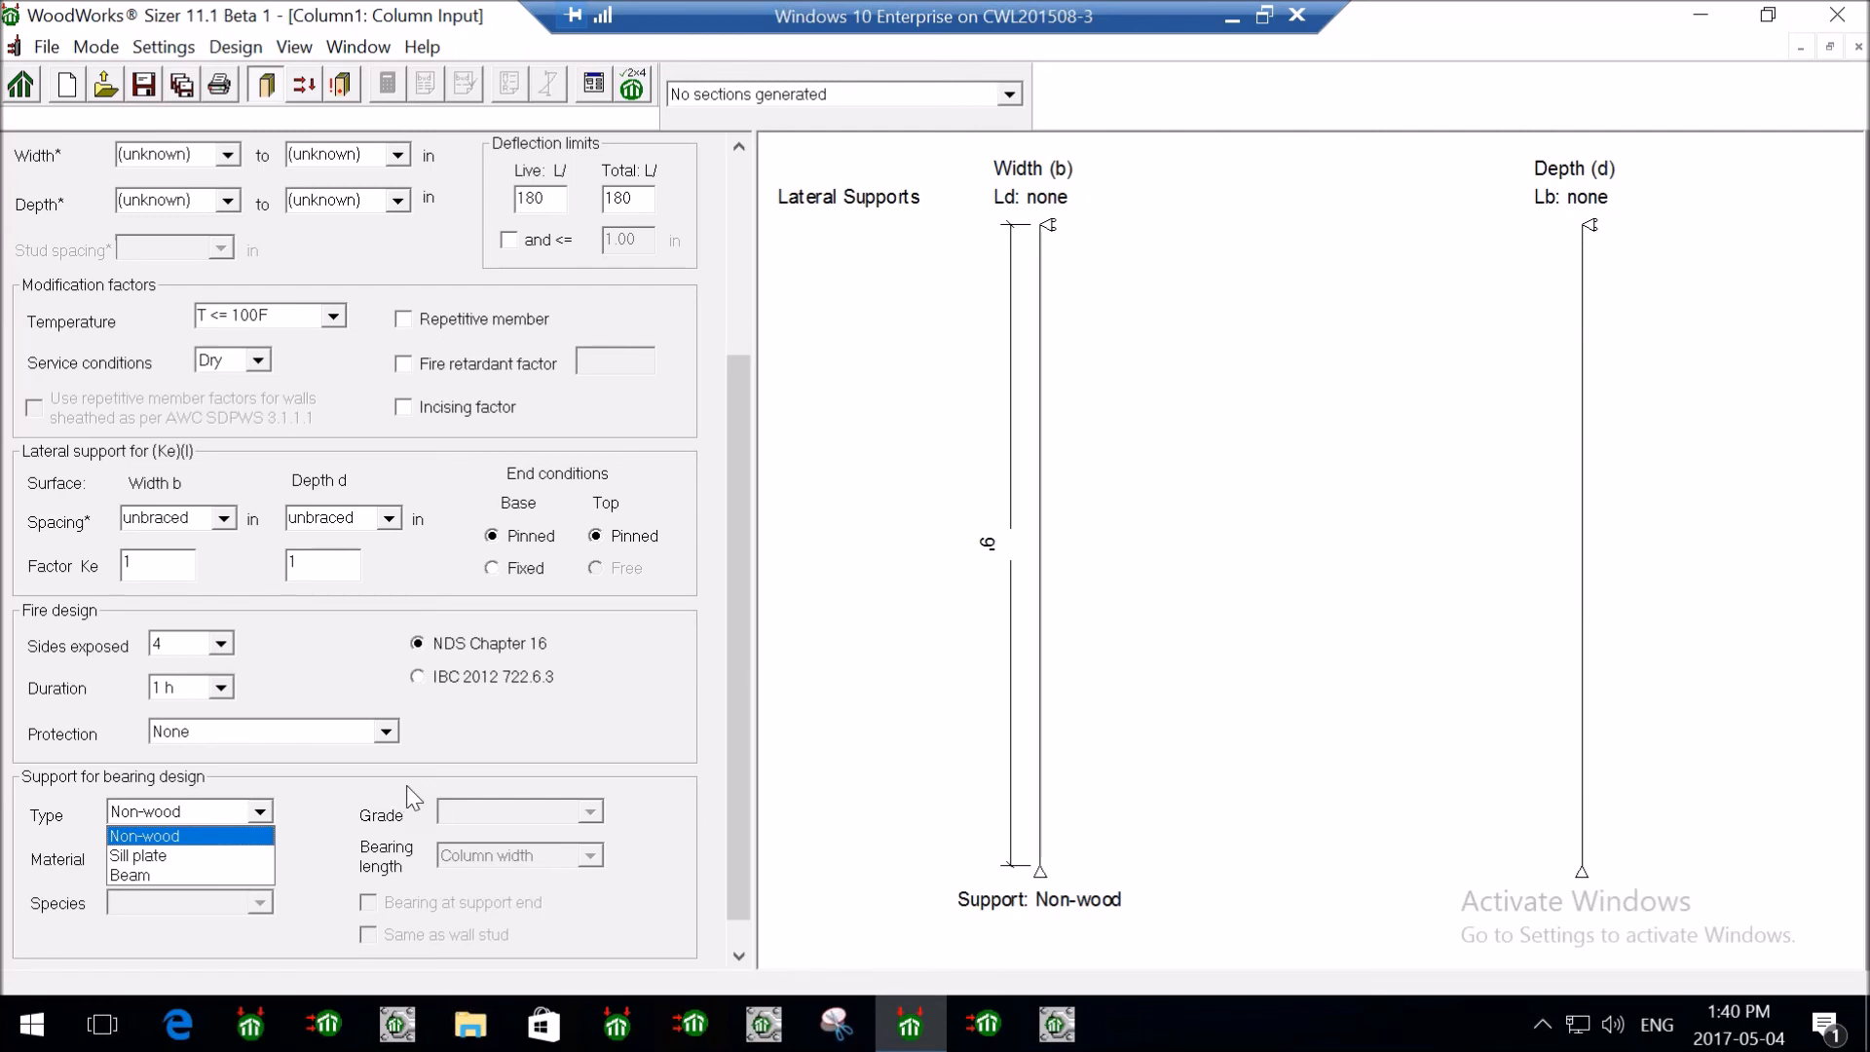
{"action": "left_click", "coordinate": [263, 811]}
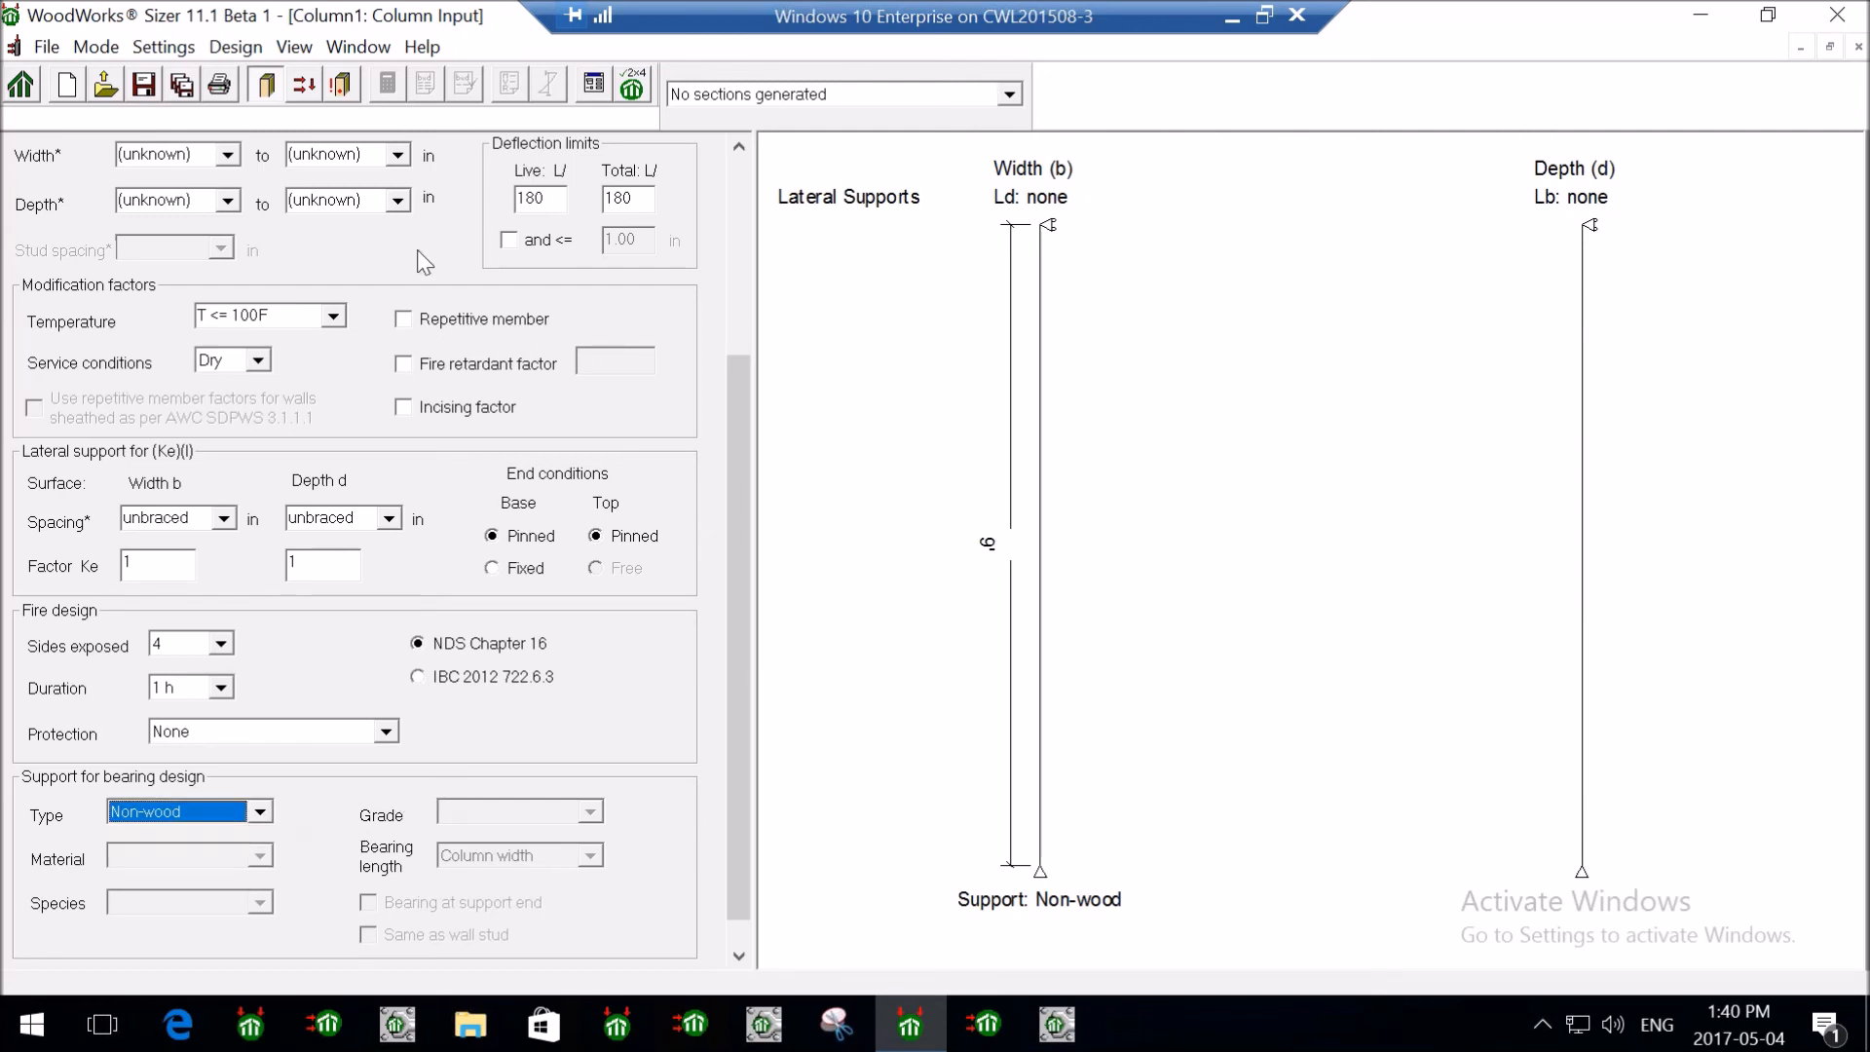
- Add a 10000 lbs dead axial load and a 20000 lbs live axial load to the column
{"action": "left_click", "coordinate": [306, 84]}
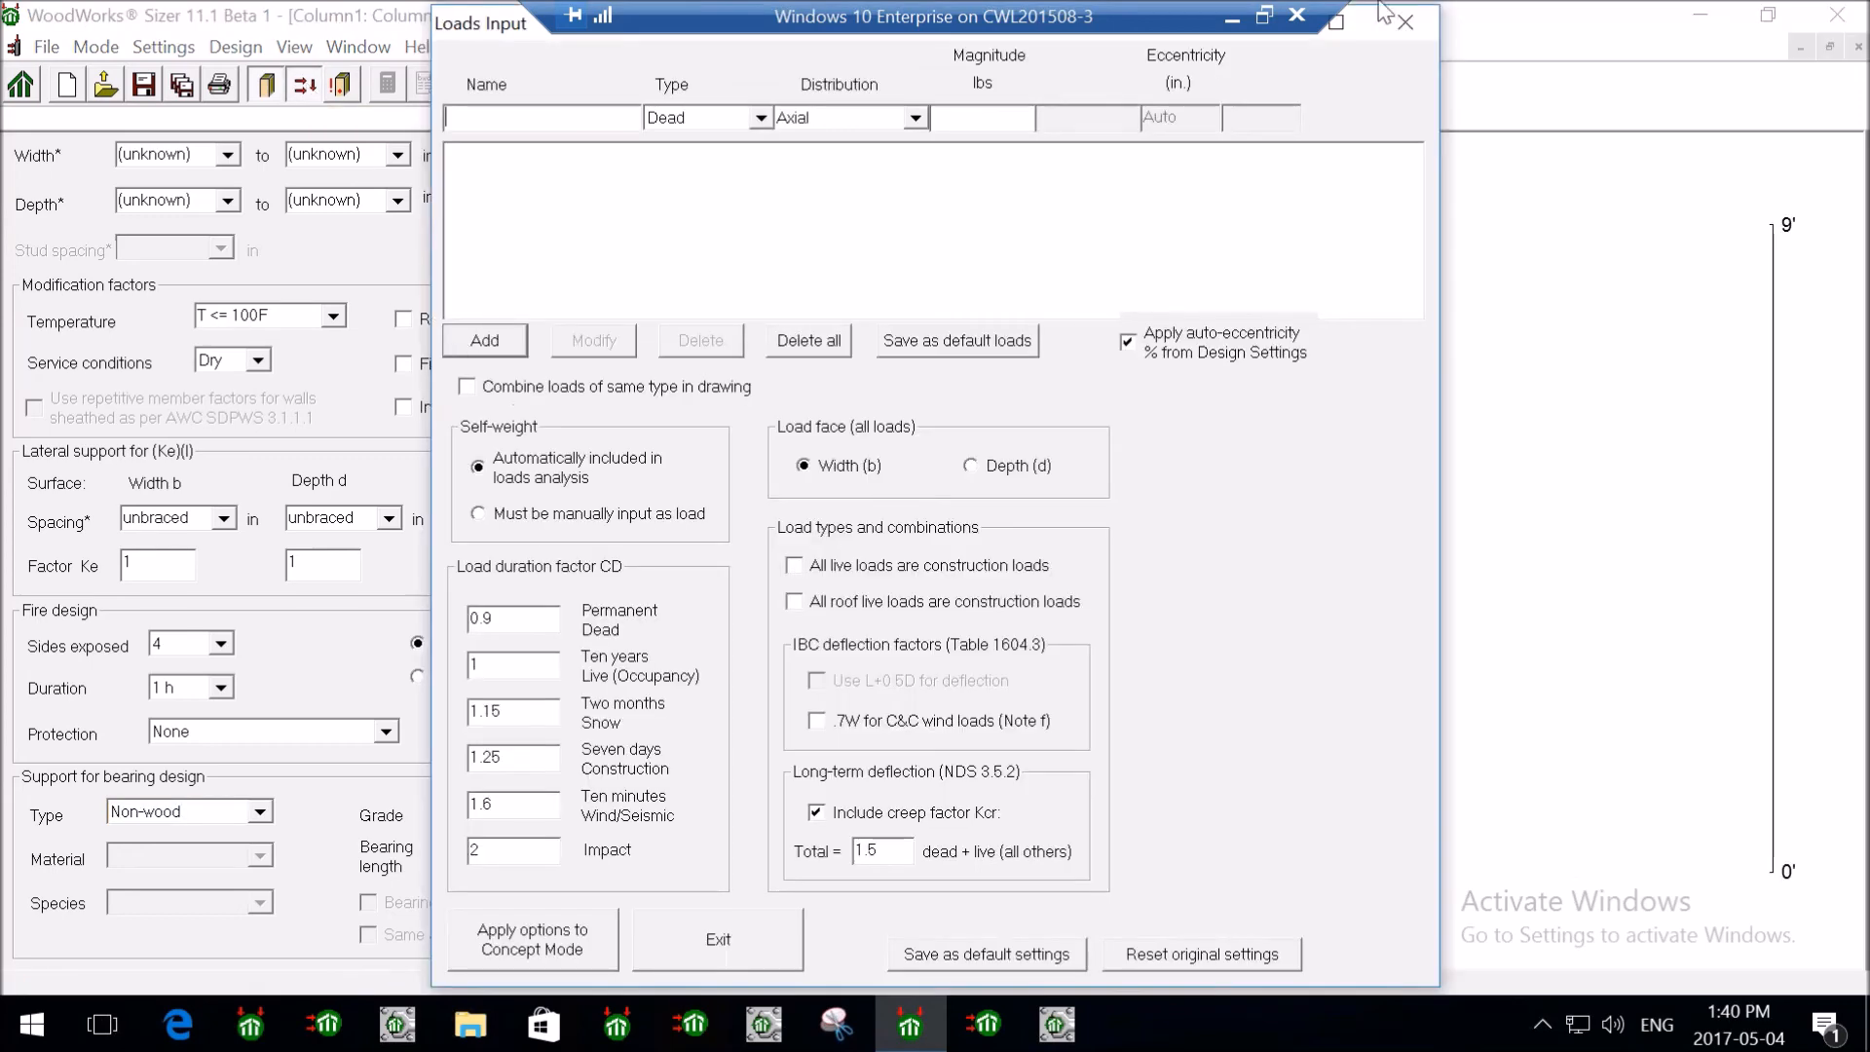
{"action": "left_click", "coordinate": [1398, 23]}
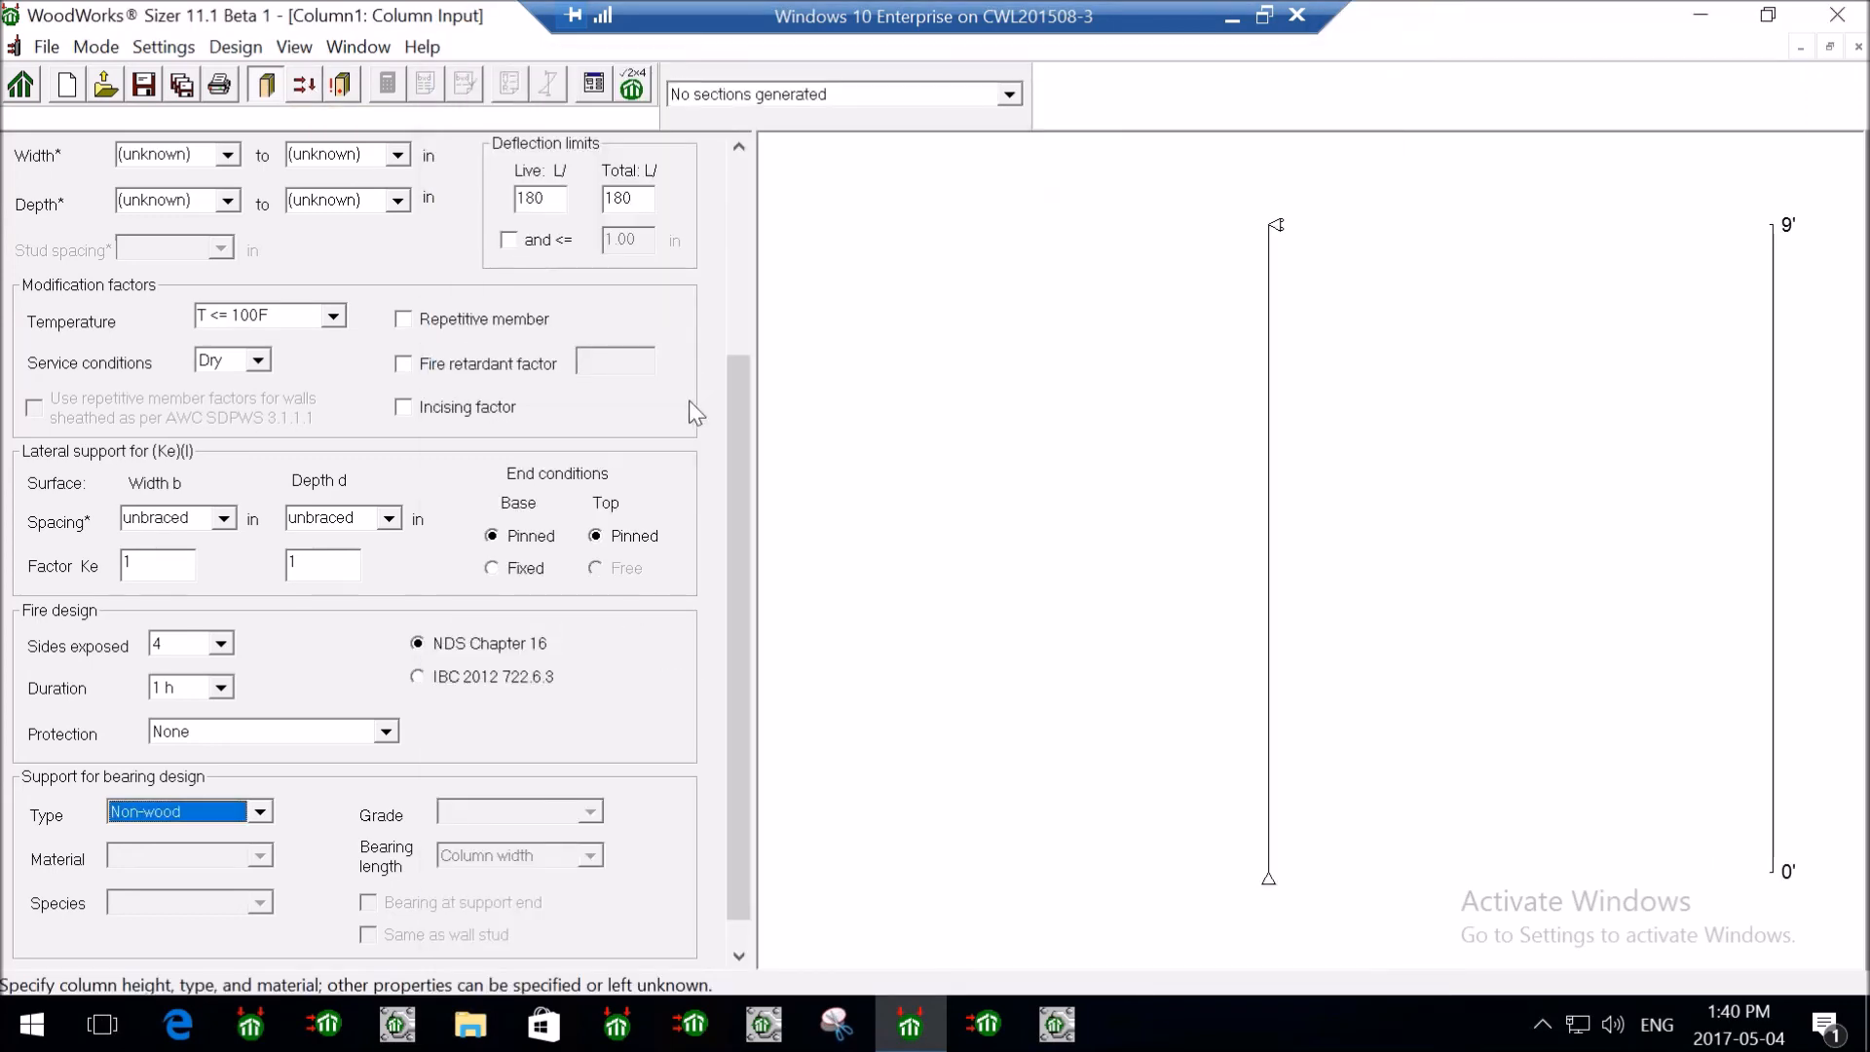
{"action": "left_click", "coordinate": [305, 83]}
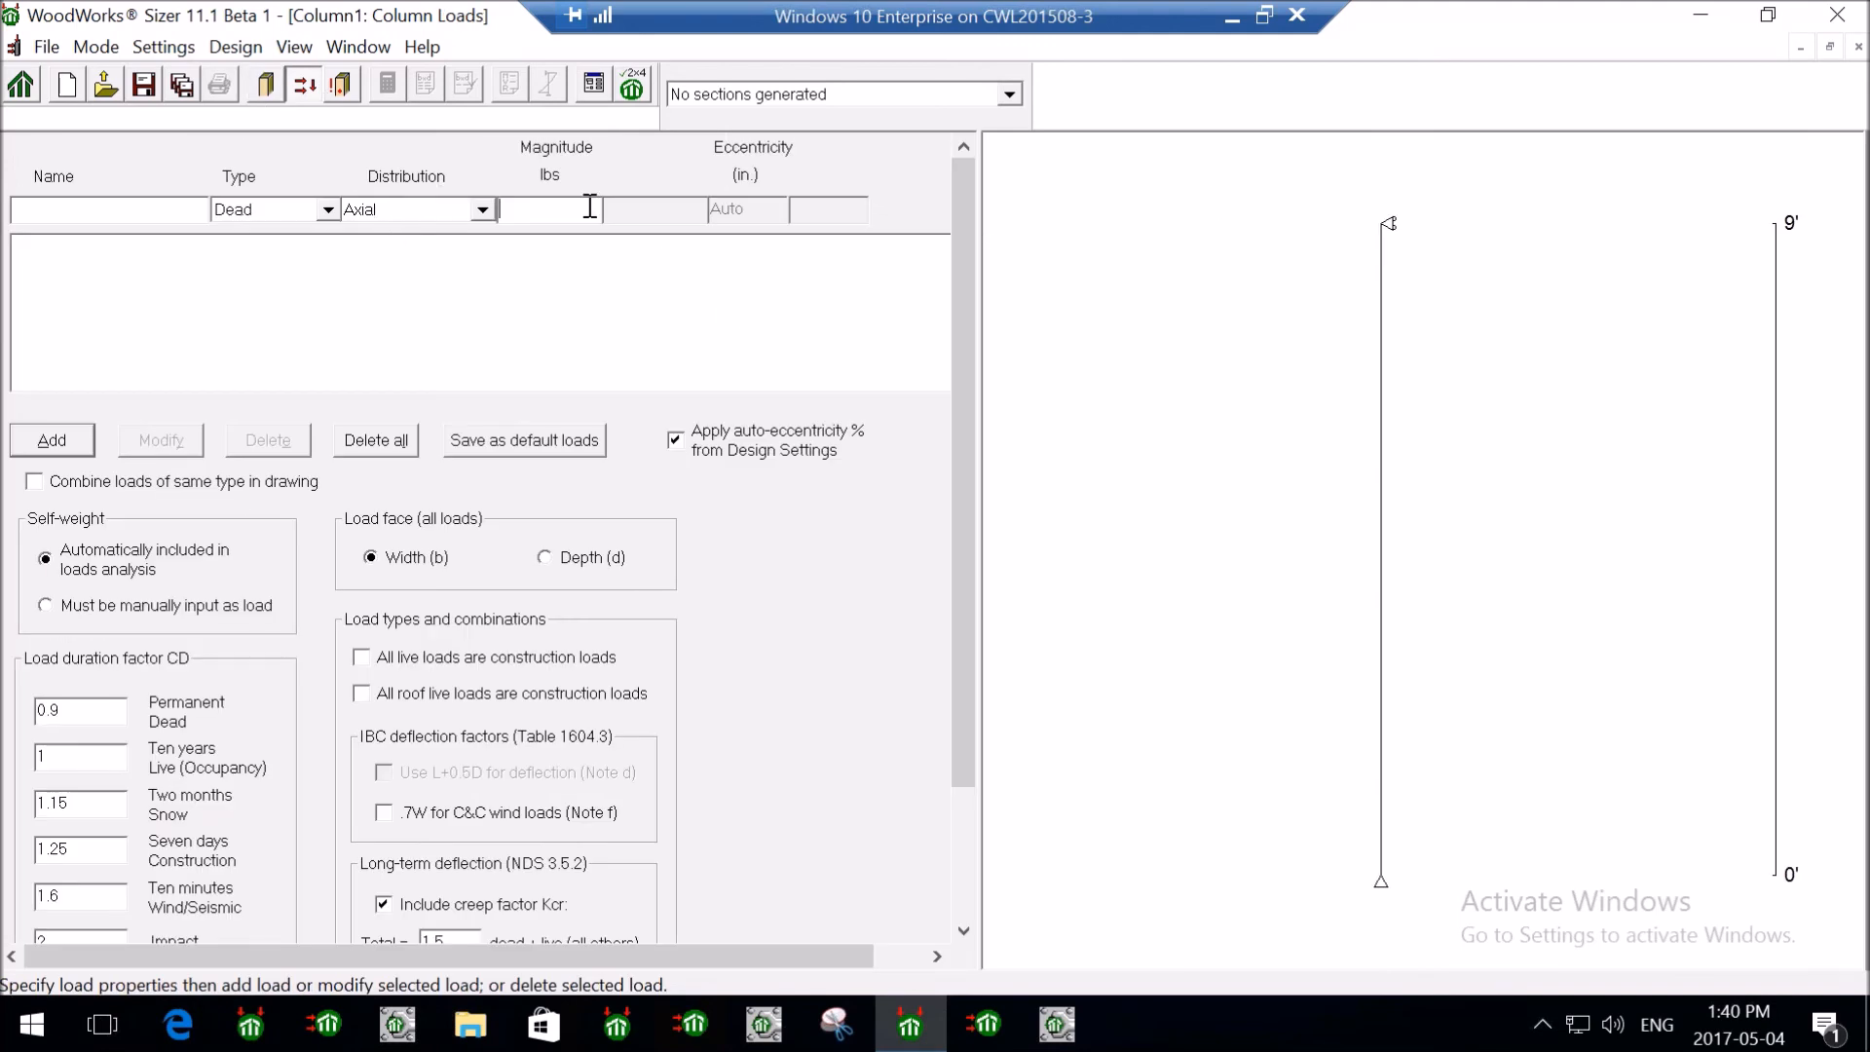
{"action": "type", "text": "10000"}
{"action": "left_click", "coordinate": [56, 433]}
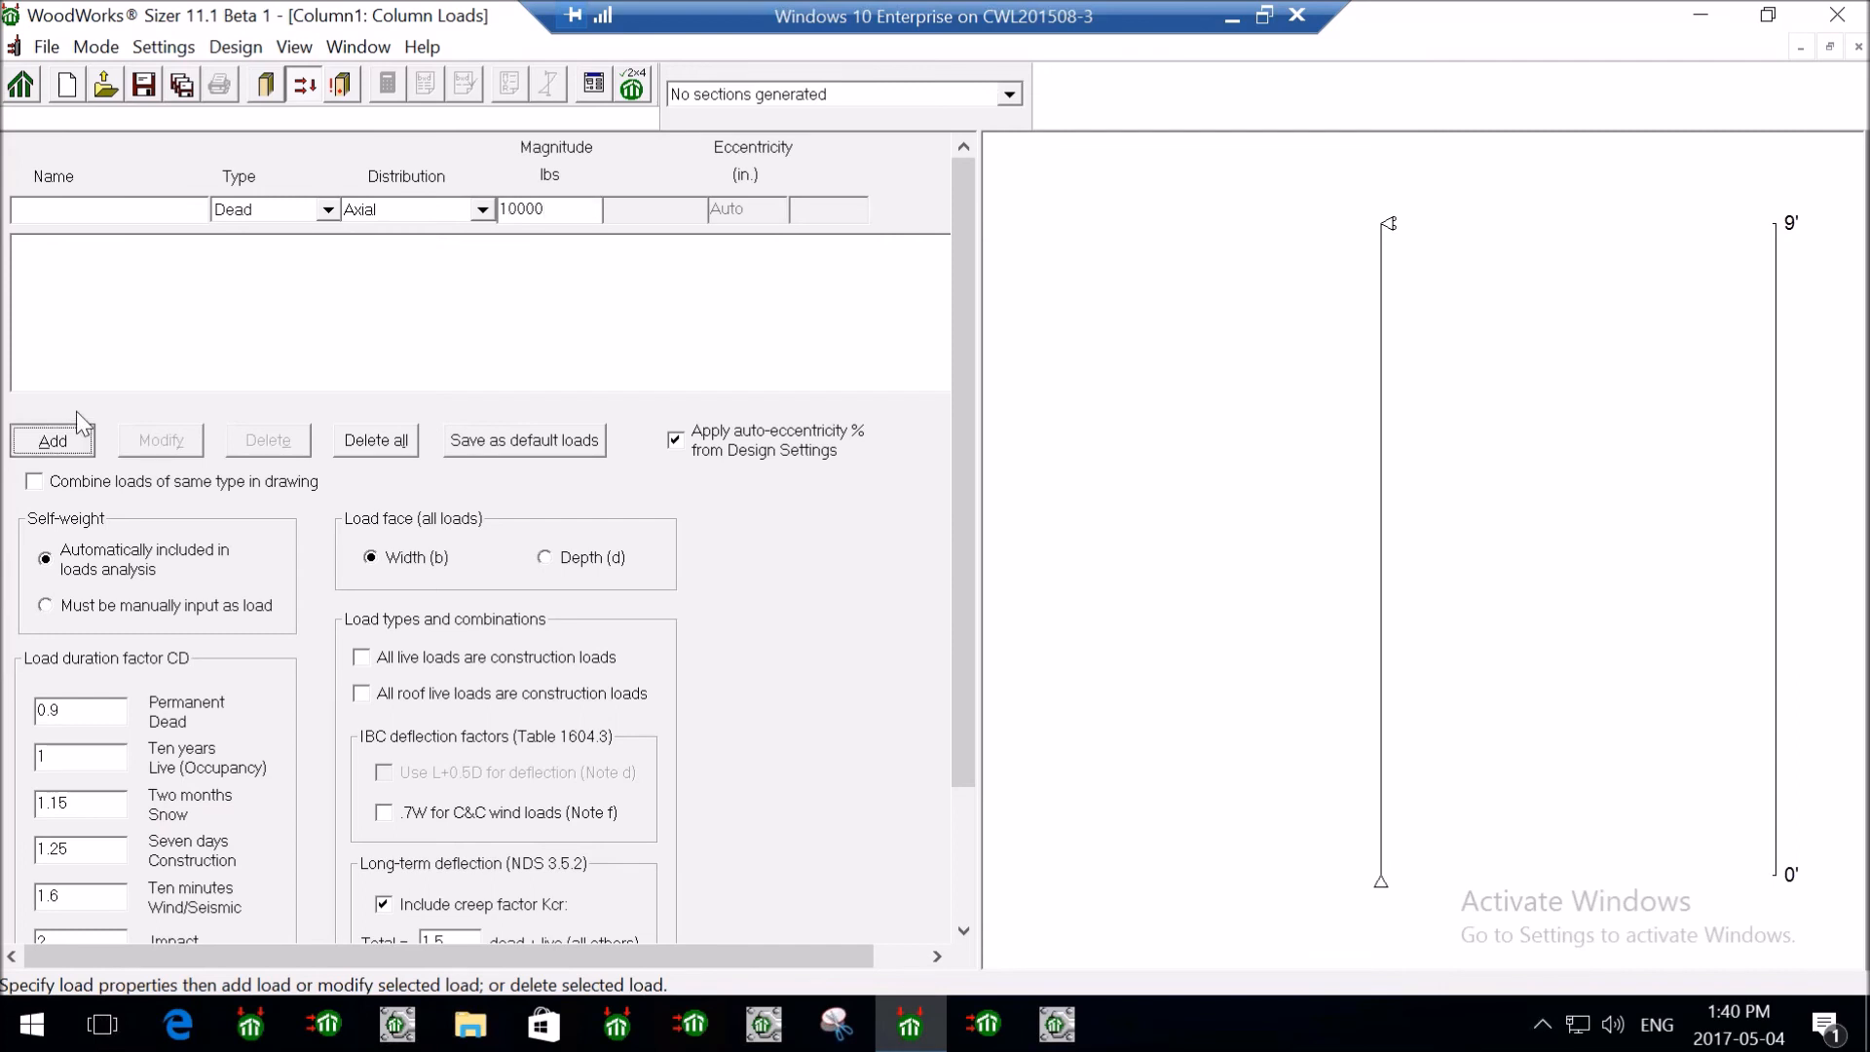
{"action": "left_click", "coordinate": [327, 208]}
{"action": "key", "text": "Down"}
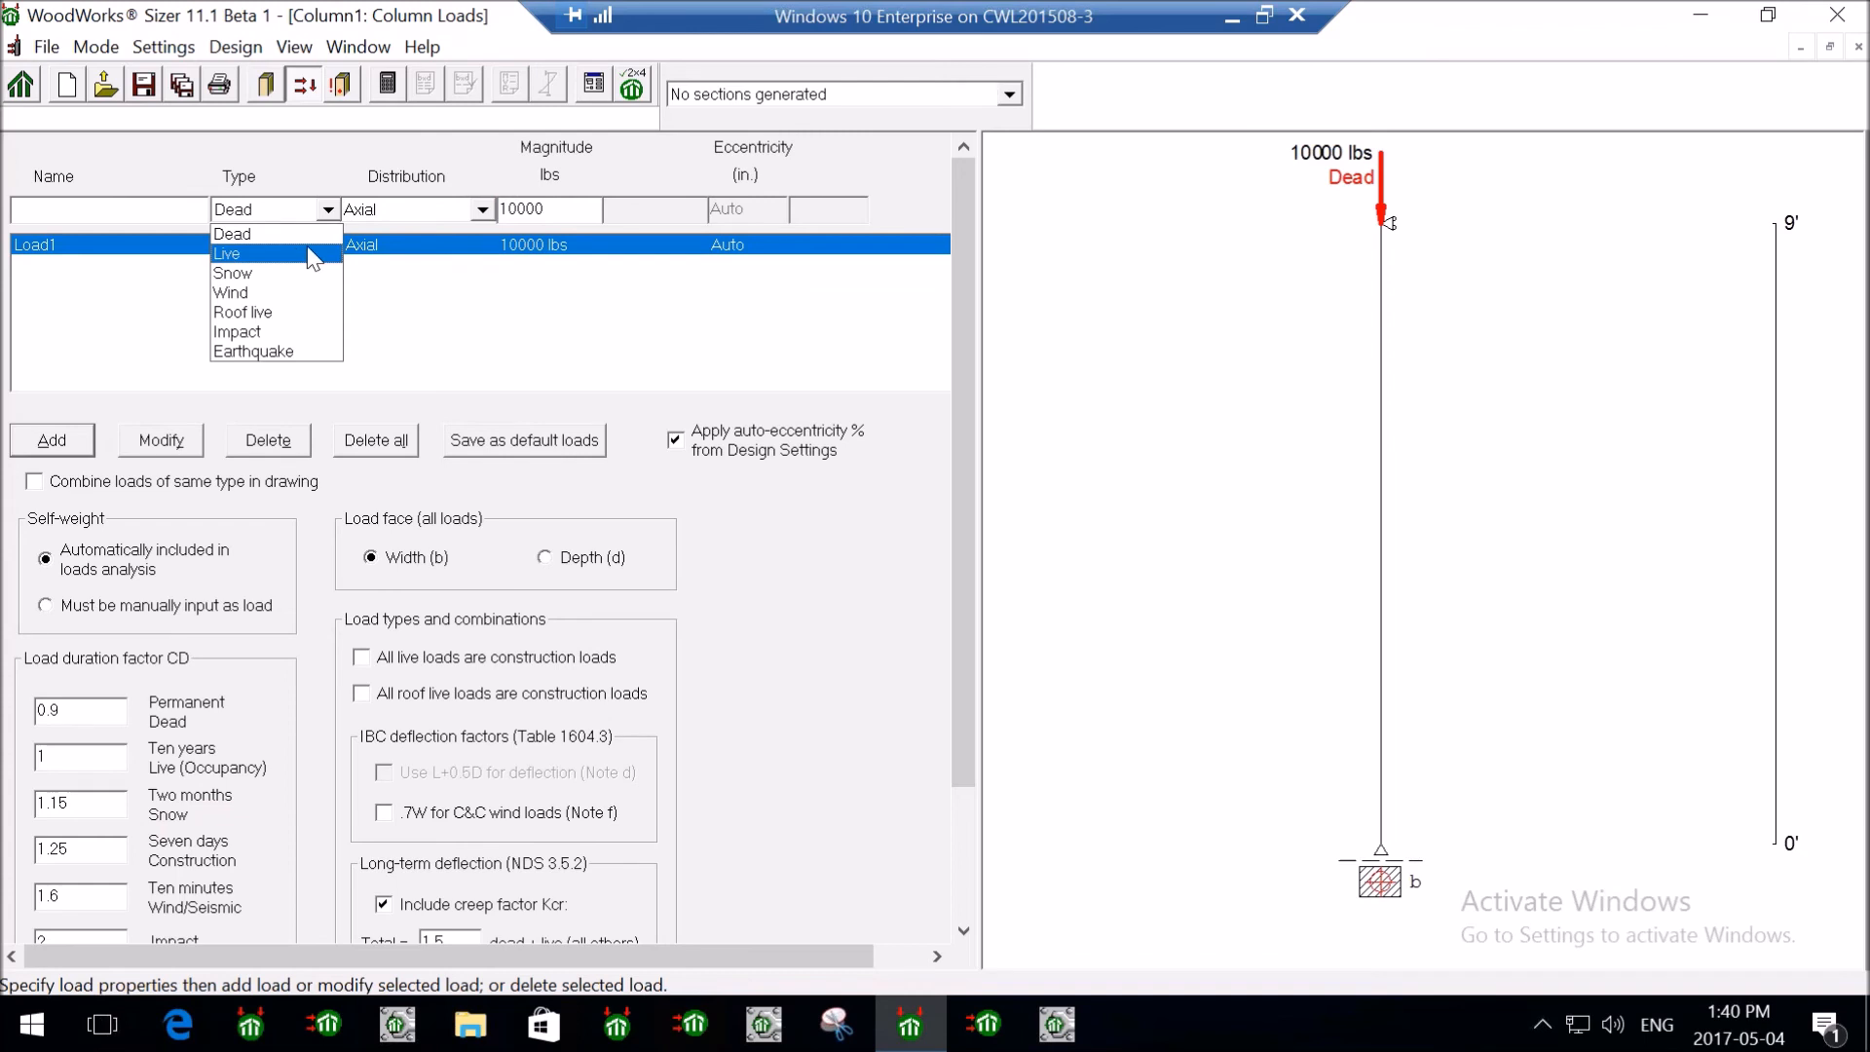
{"action": "key", "text": "Return"}
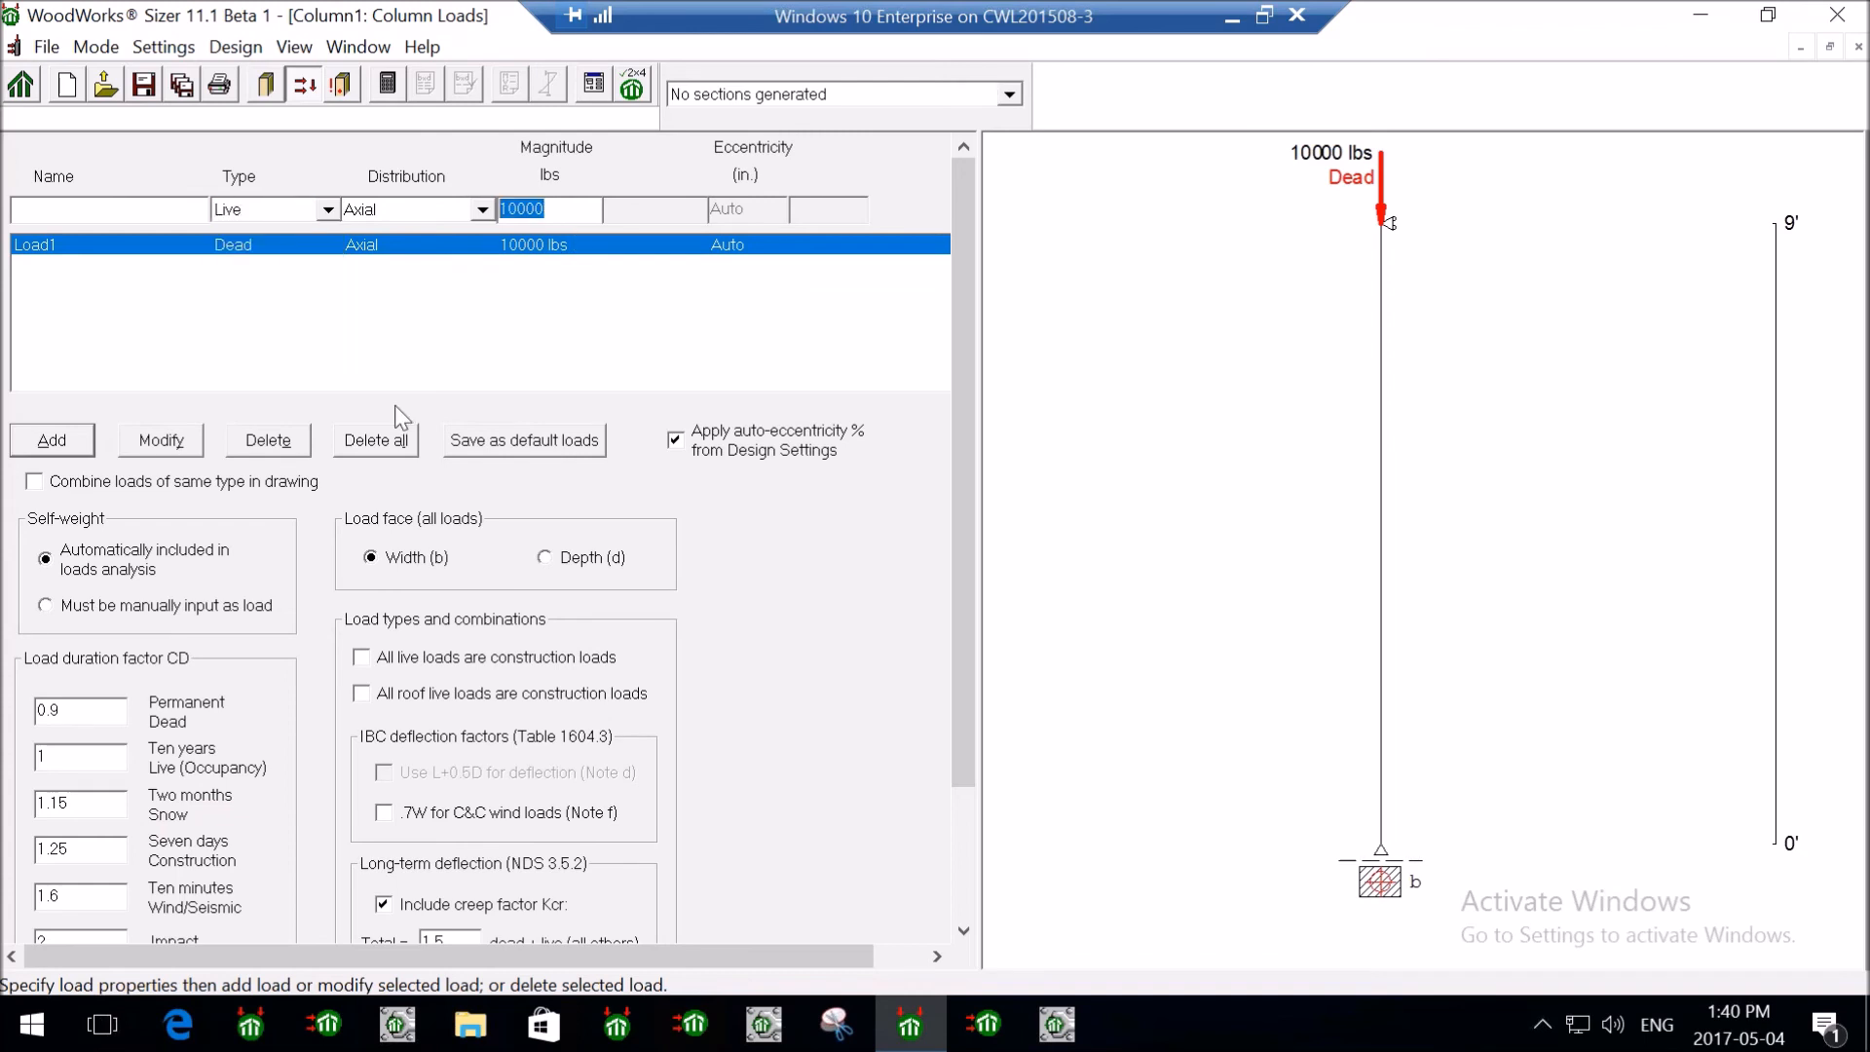
{"action": "type", "text": "20000"}
{"action": "left_click", "coordinate": [53, 443]}
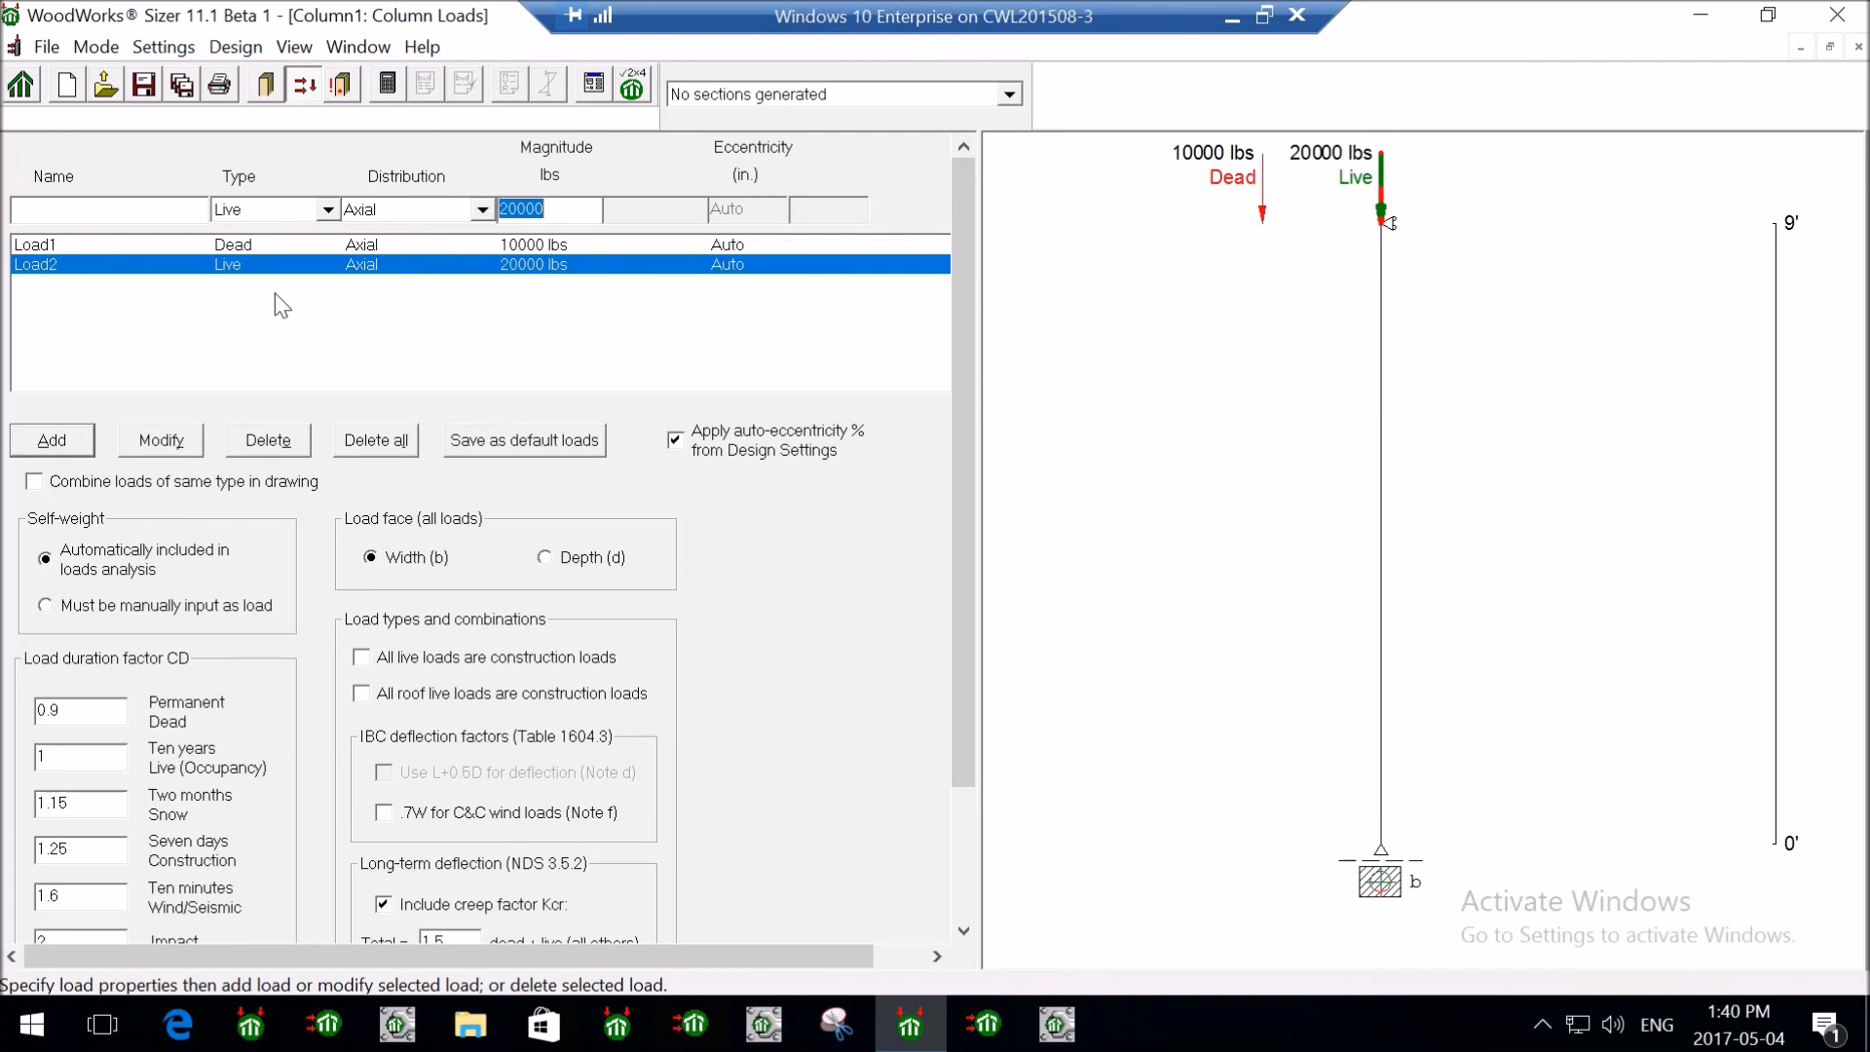
- Add a 25000 lbs snow axial load to the column
{"action": "left_click", "coordinate": [327, 208]}
{"action": "key", "text": "Return"}
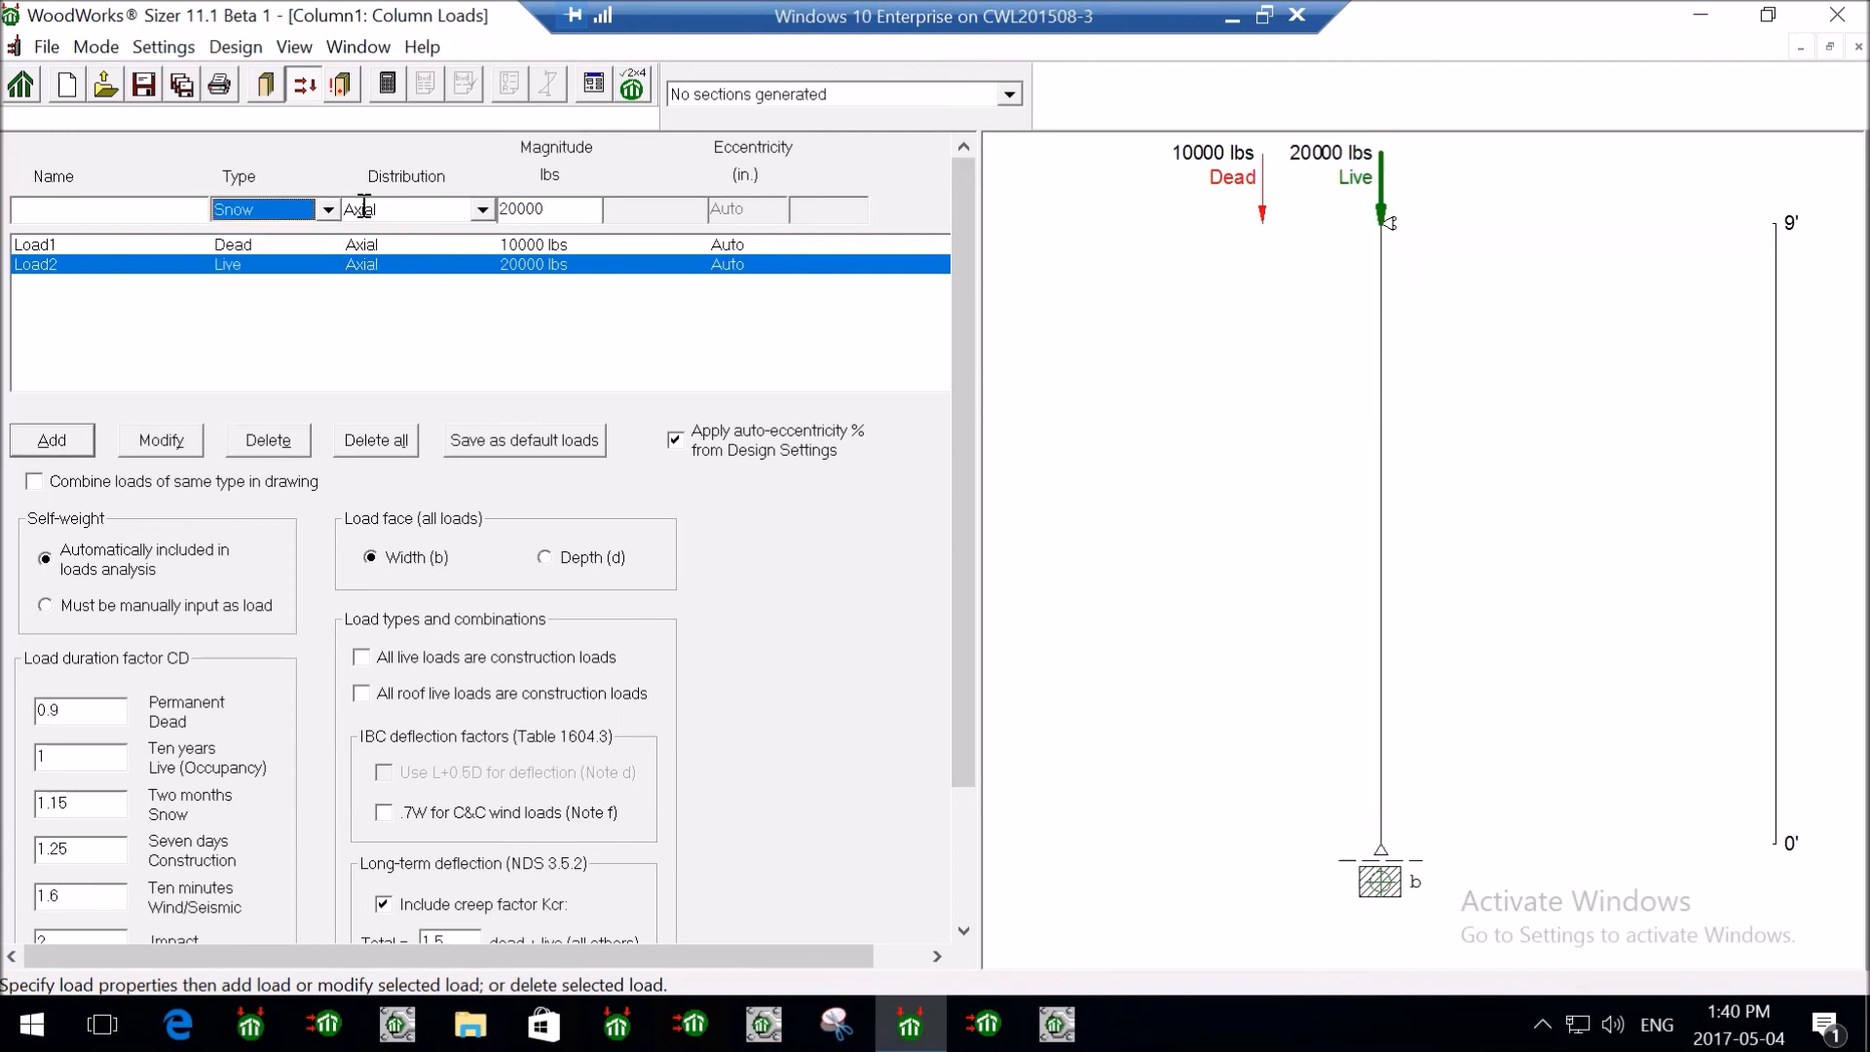
{"action": "key", "text": "Tab"}
{"action": "type", "text": "25000"}
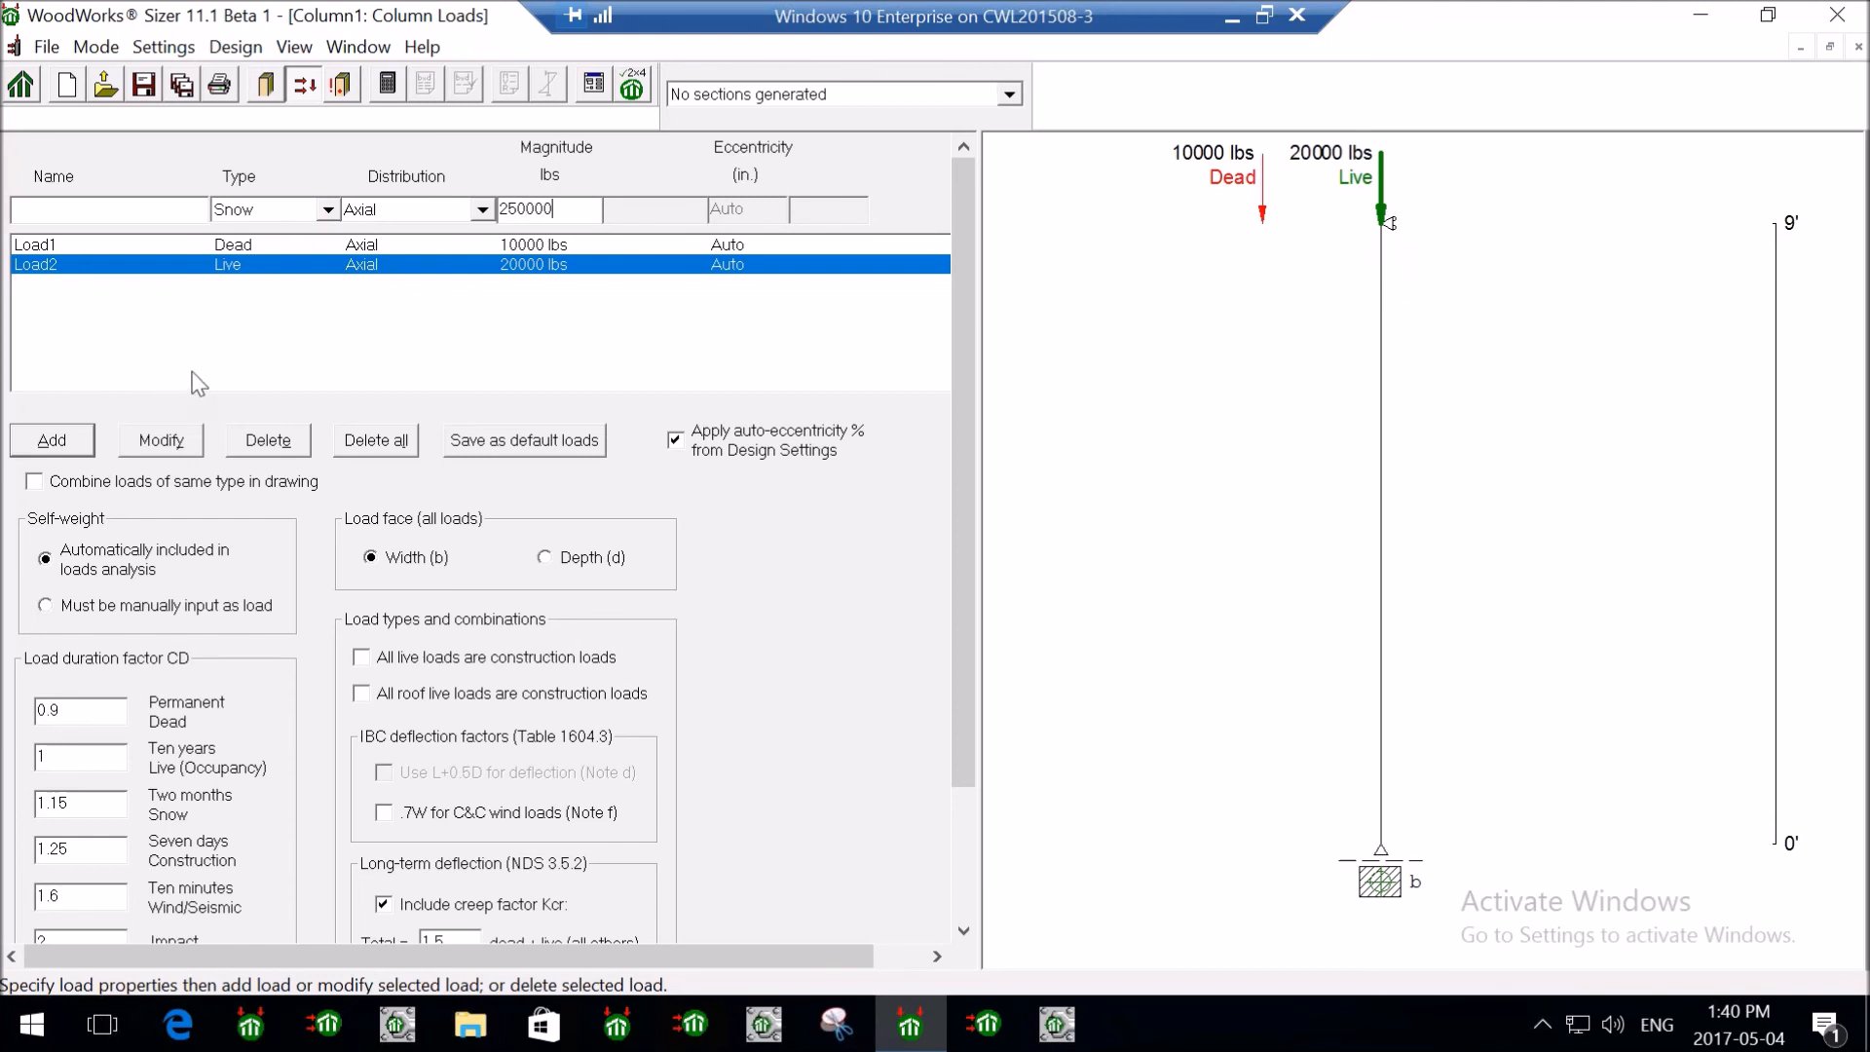
{"action": "left_click", "coordinate": [61, 442]}
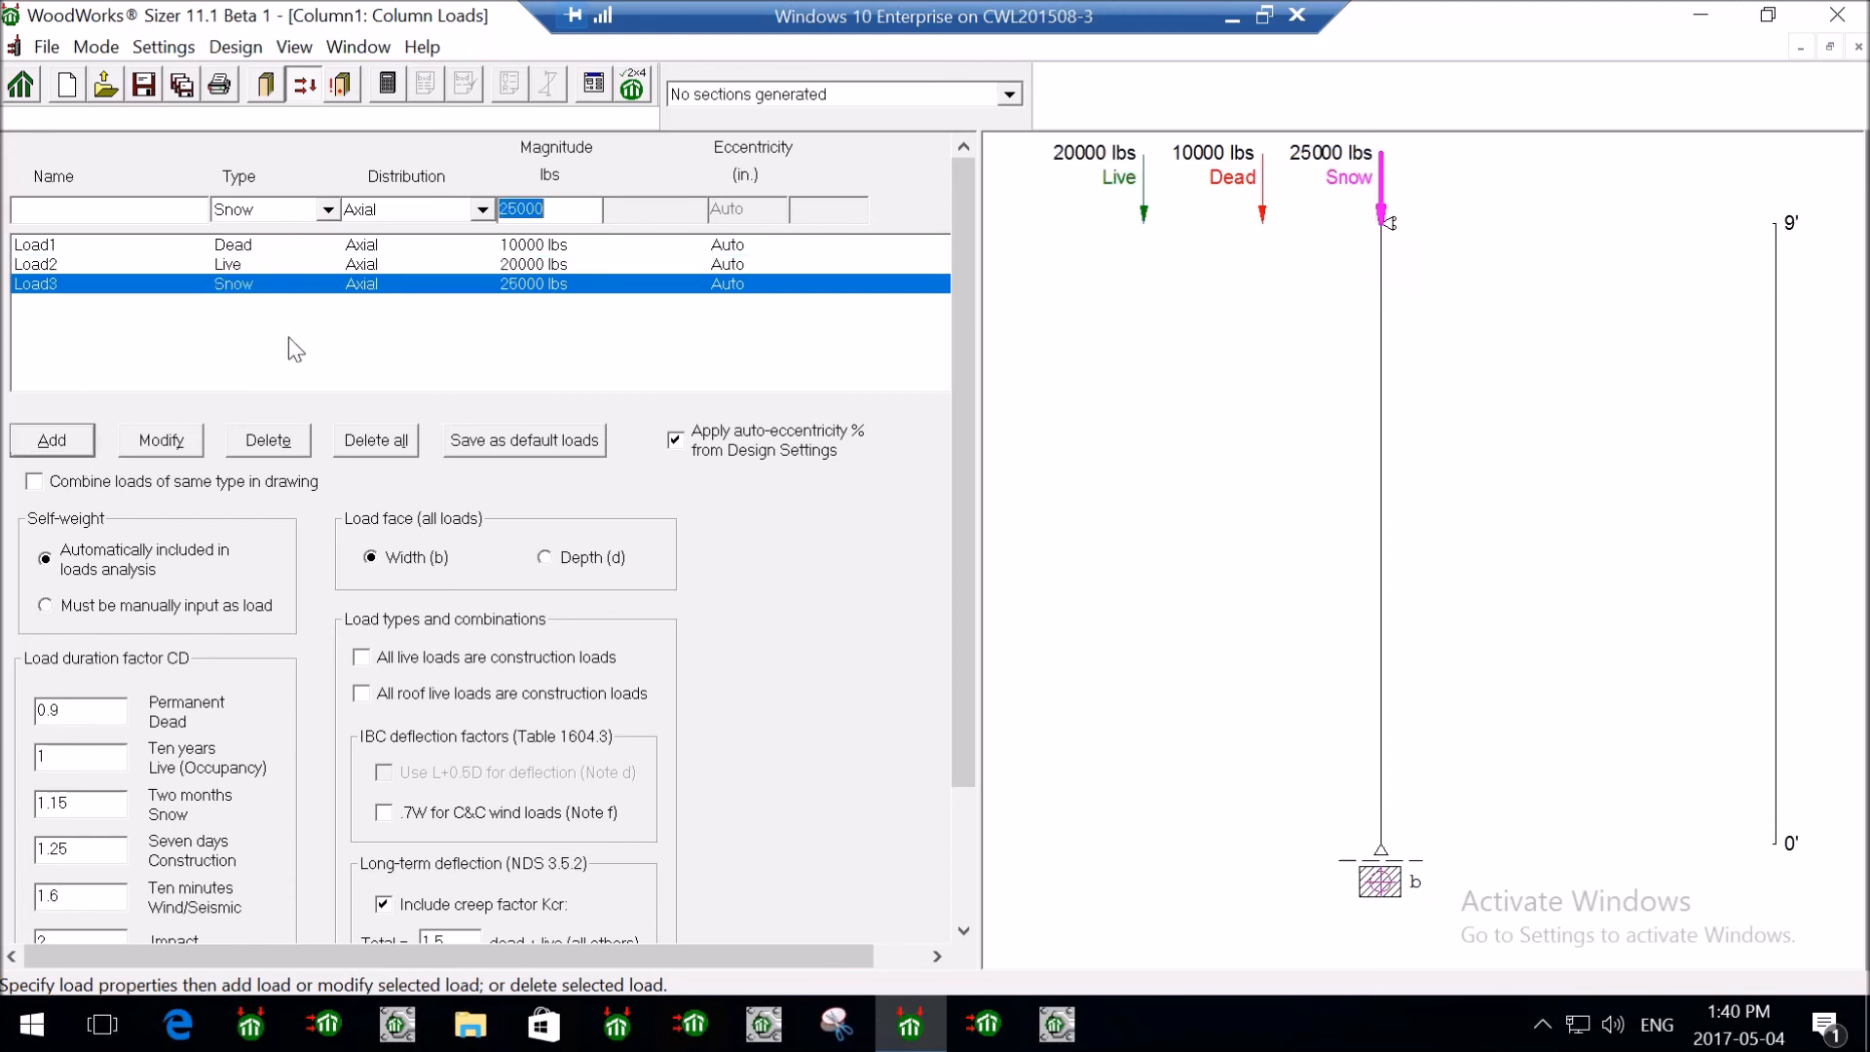
- Add a 20 plf wind load distributed as a Full Uniform Line
{"action": "left_click", "coordinate": [329, 210]}
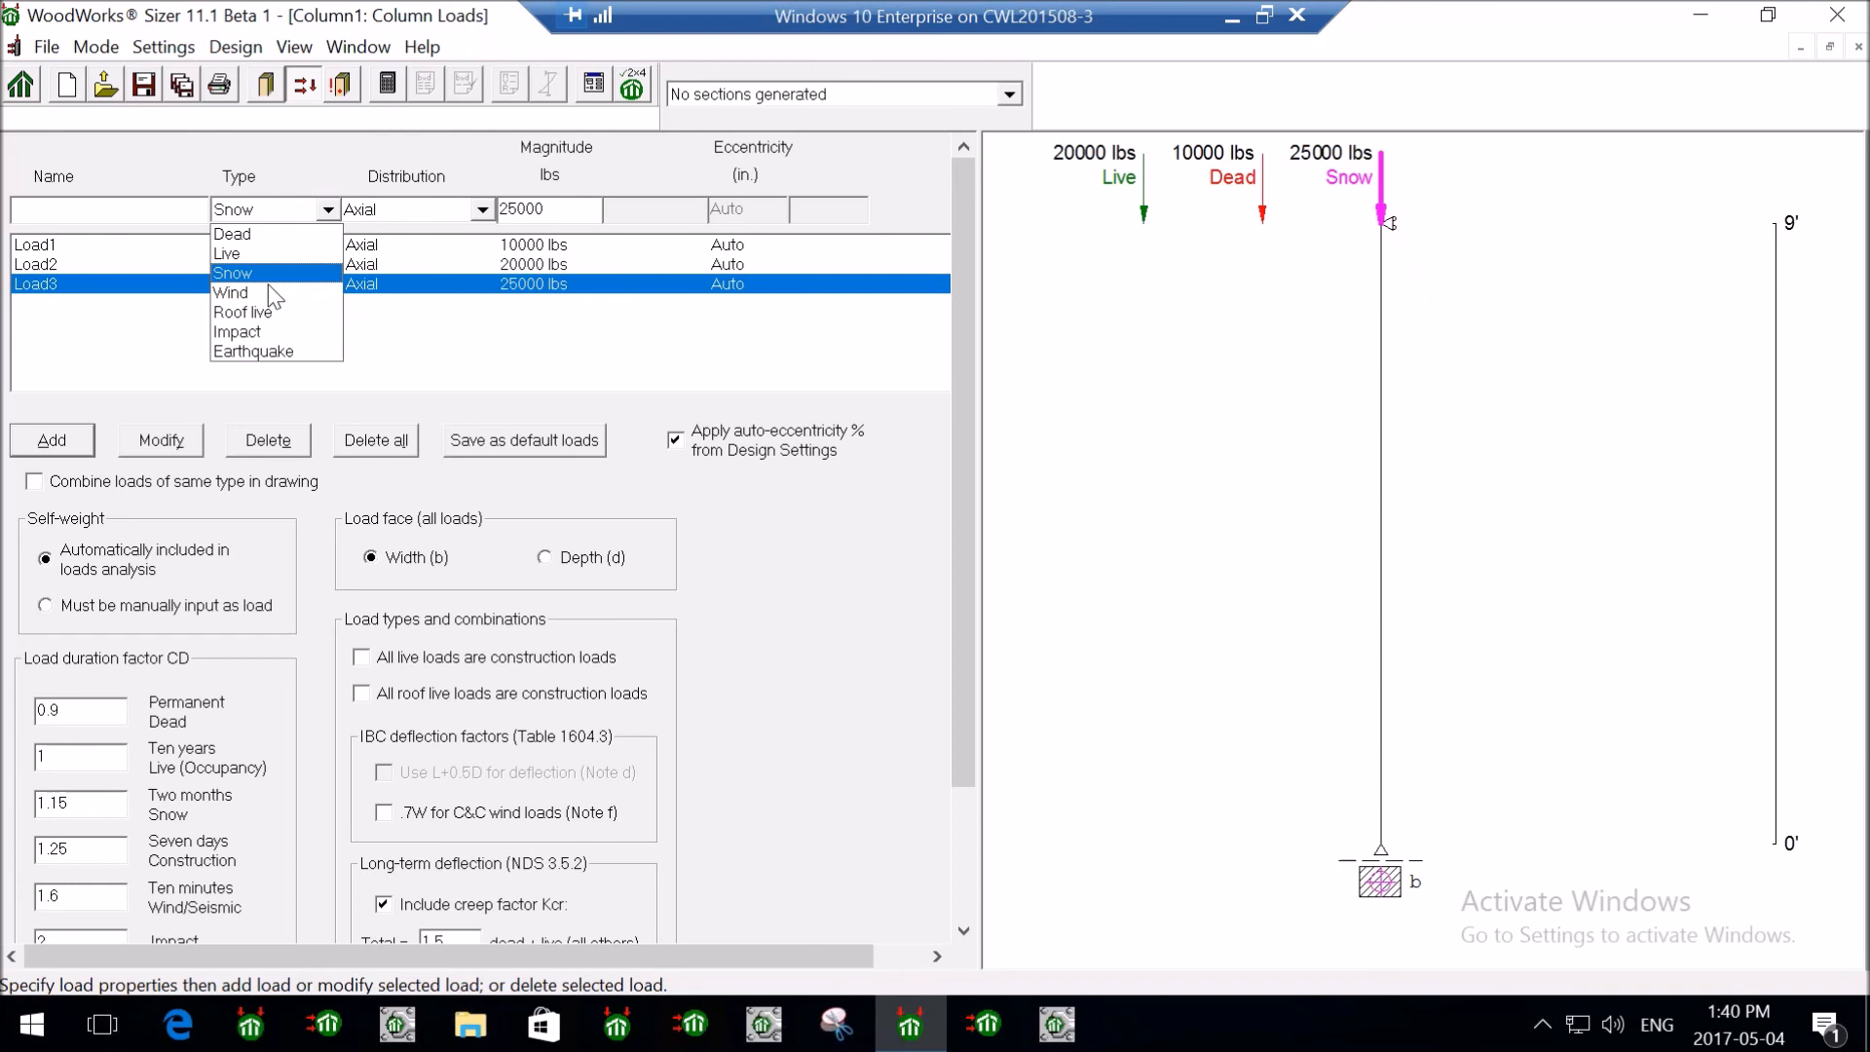
{"action": "left_click", "coordinate": [231, 292]}
{"action": "left_click", "coordinate": [433, 212]}
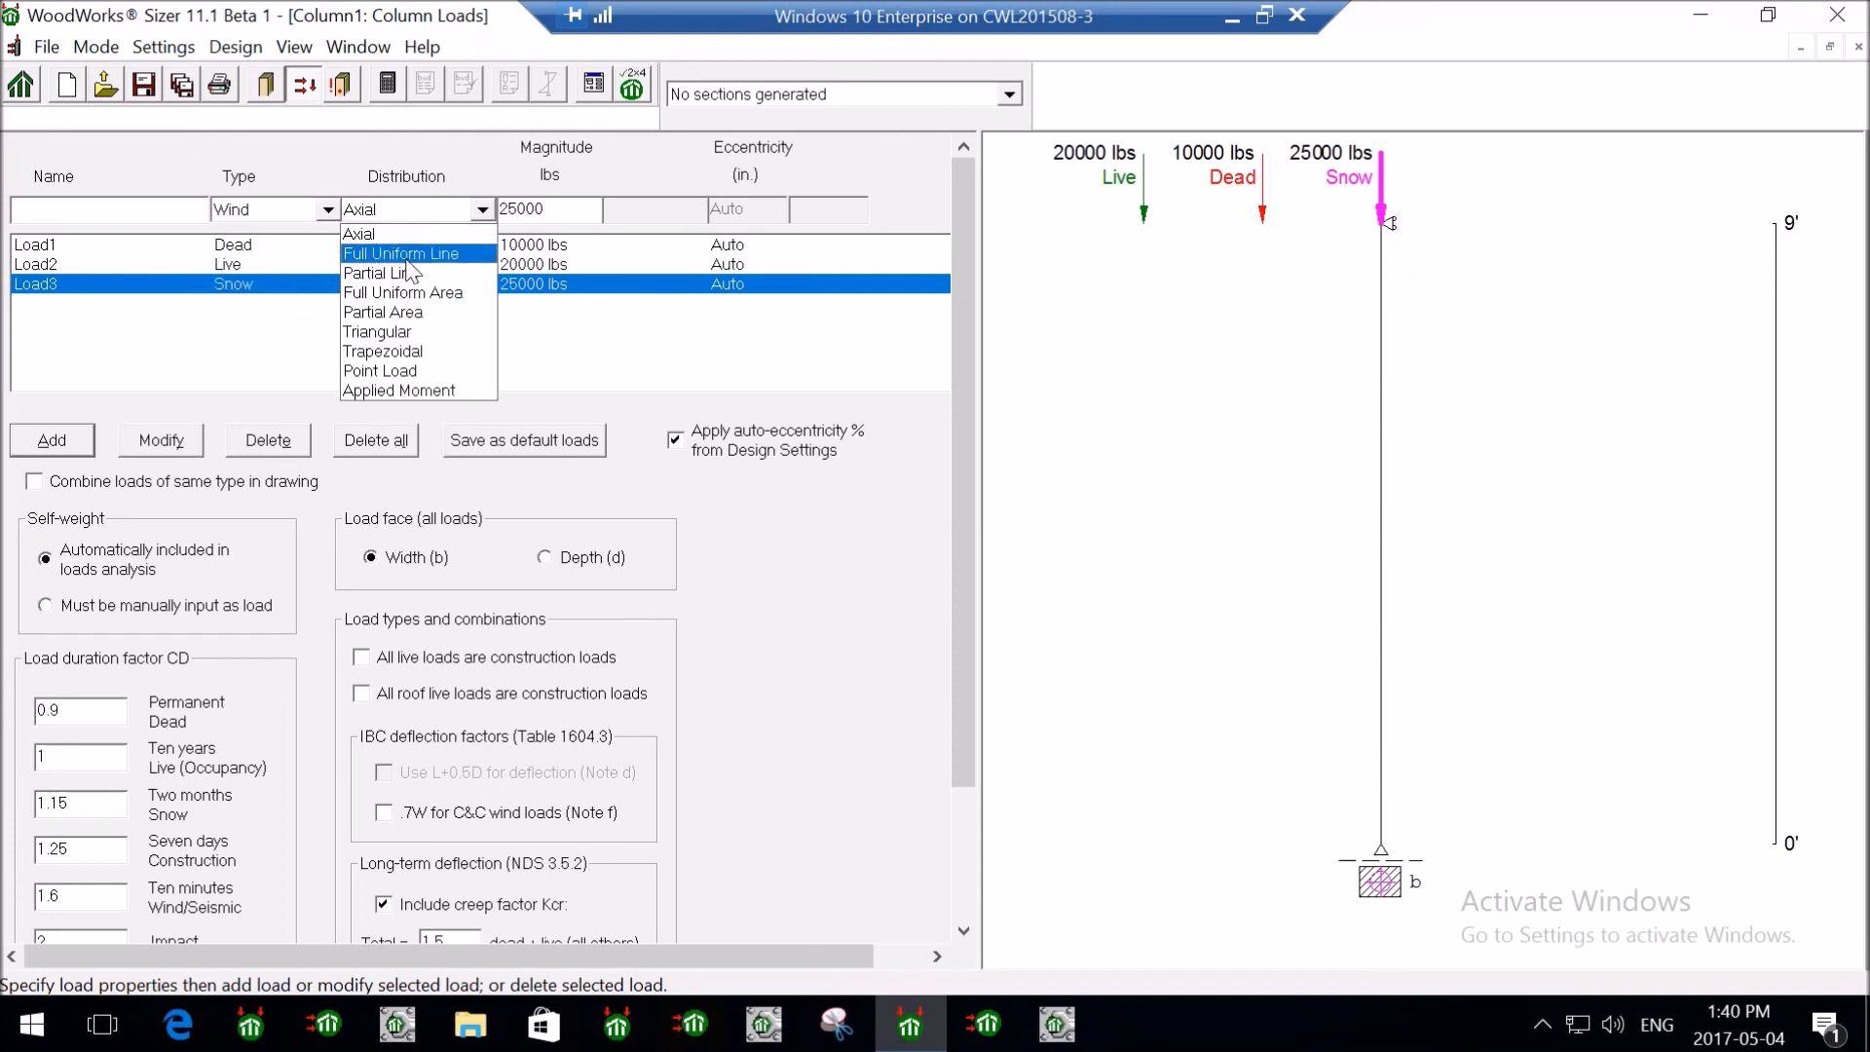
{"action": "left_click", "coordinate": [408, 255]}
{"action": "type", "text": "20"}
{"action": "left_click", "coordinate": [66, 443]}
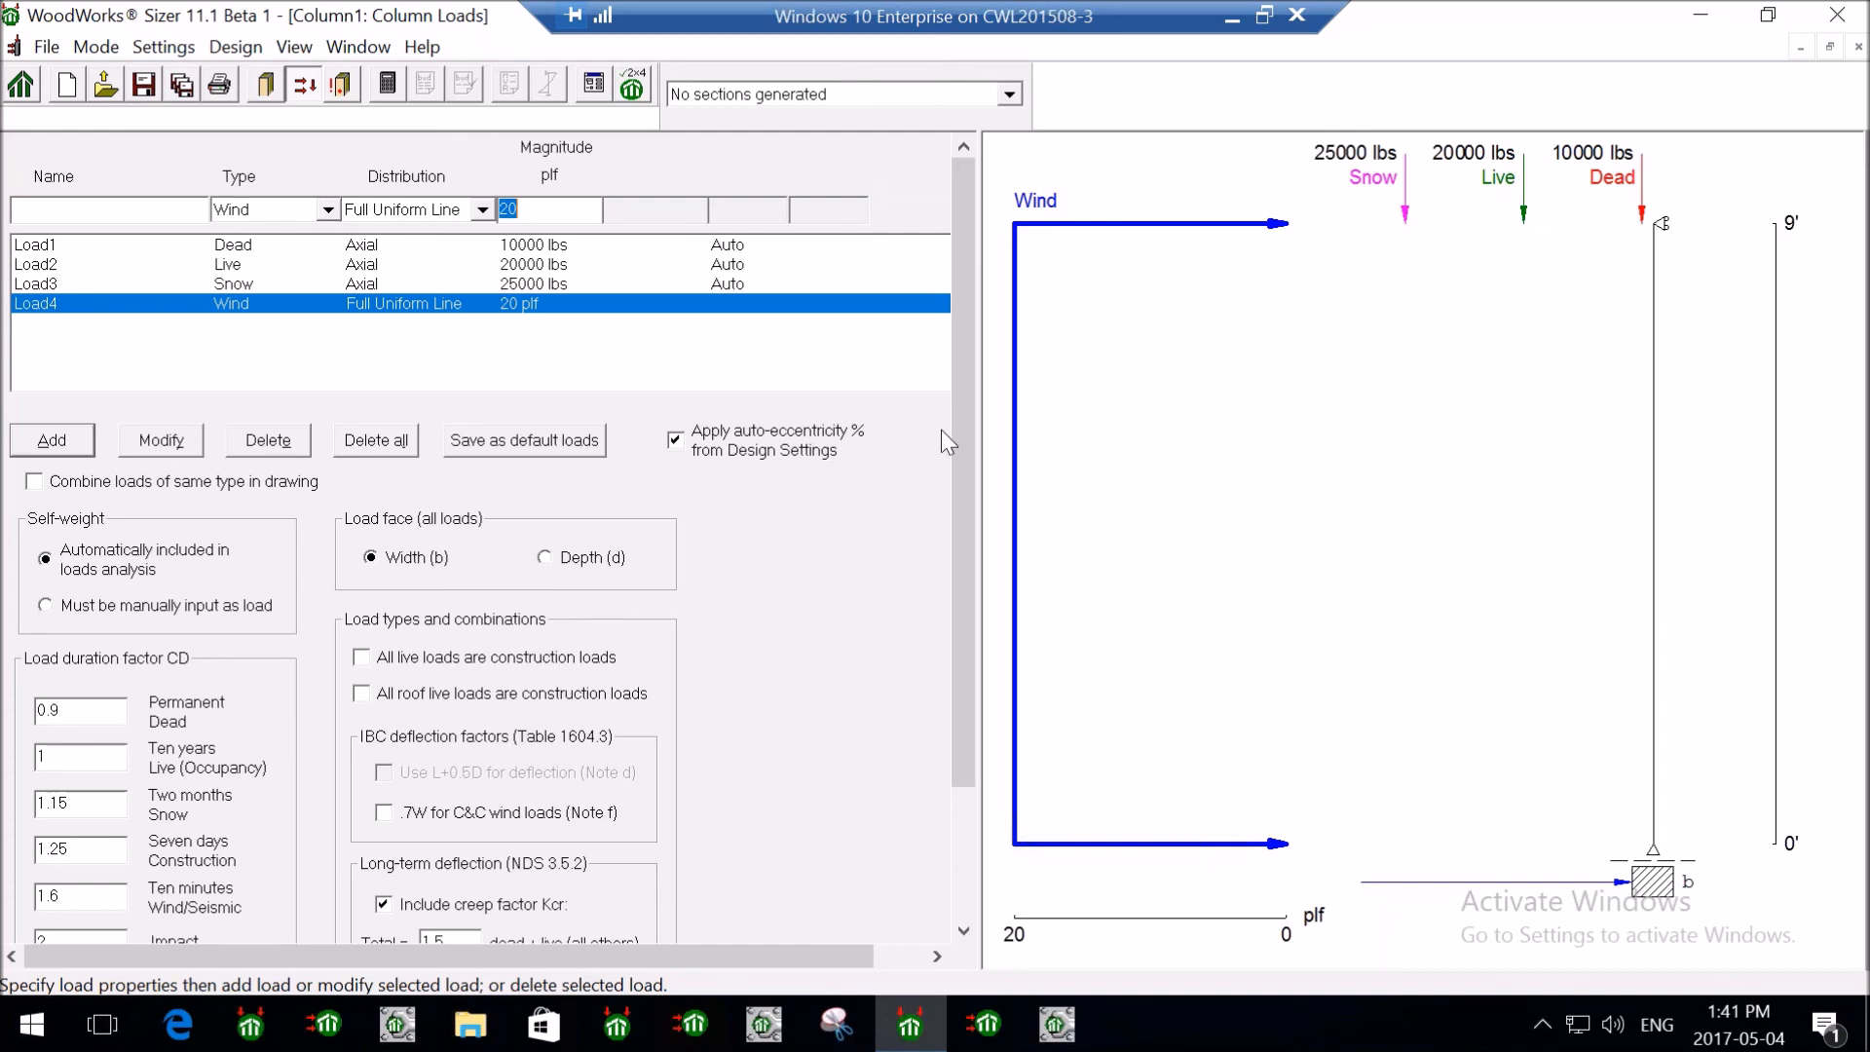
- Uncheck 'Include creep factor Kcr' and check 'Use L+0.5D for deflection (Note d)'
{"action": "left_click_drag", "start_coordinate": [974, 413], "coordinate": [994, 582]}
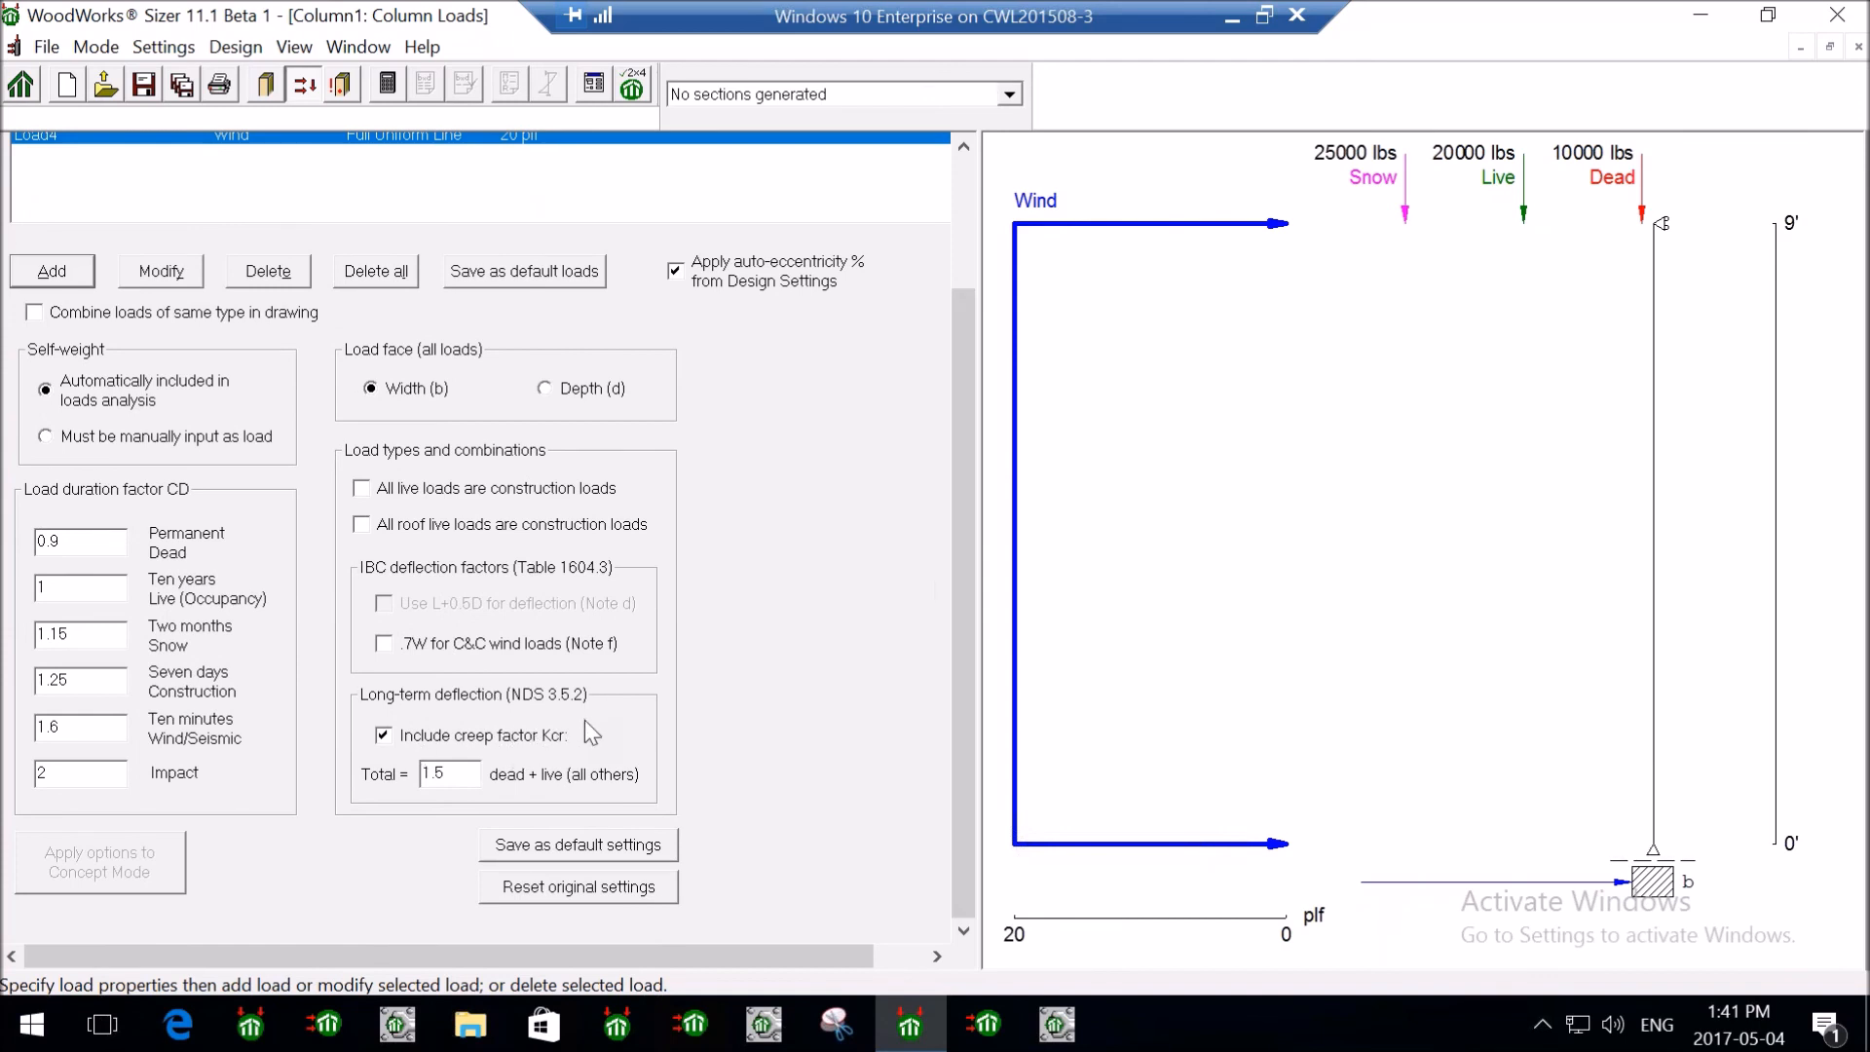
{"action": "left_click", "coordinate": [383, 736]}
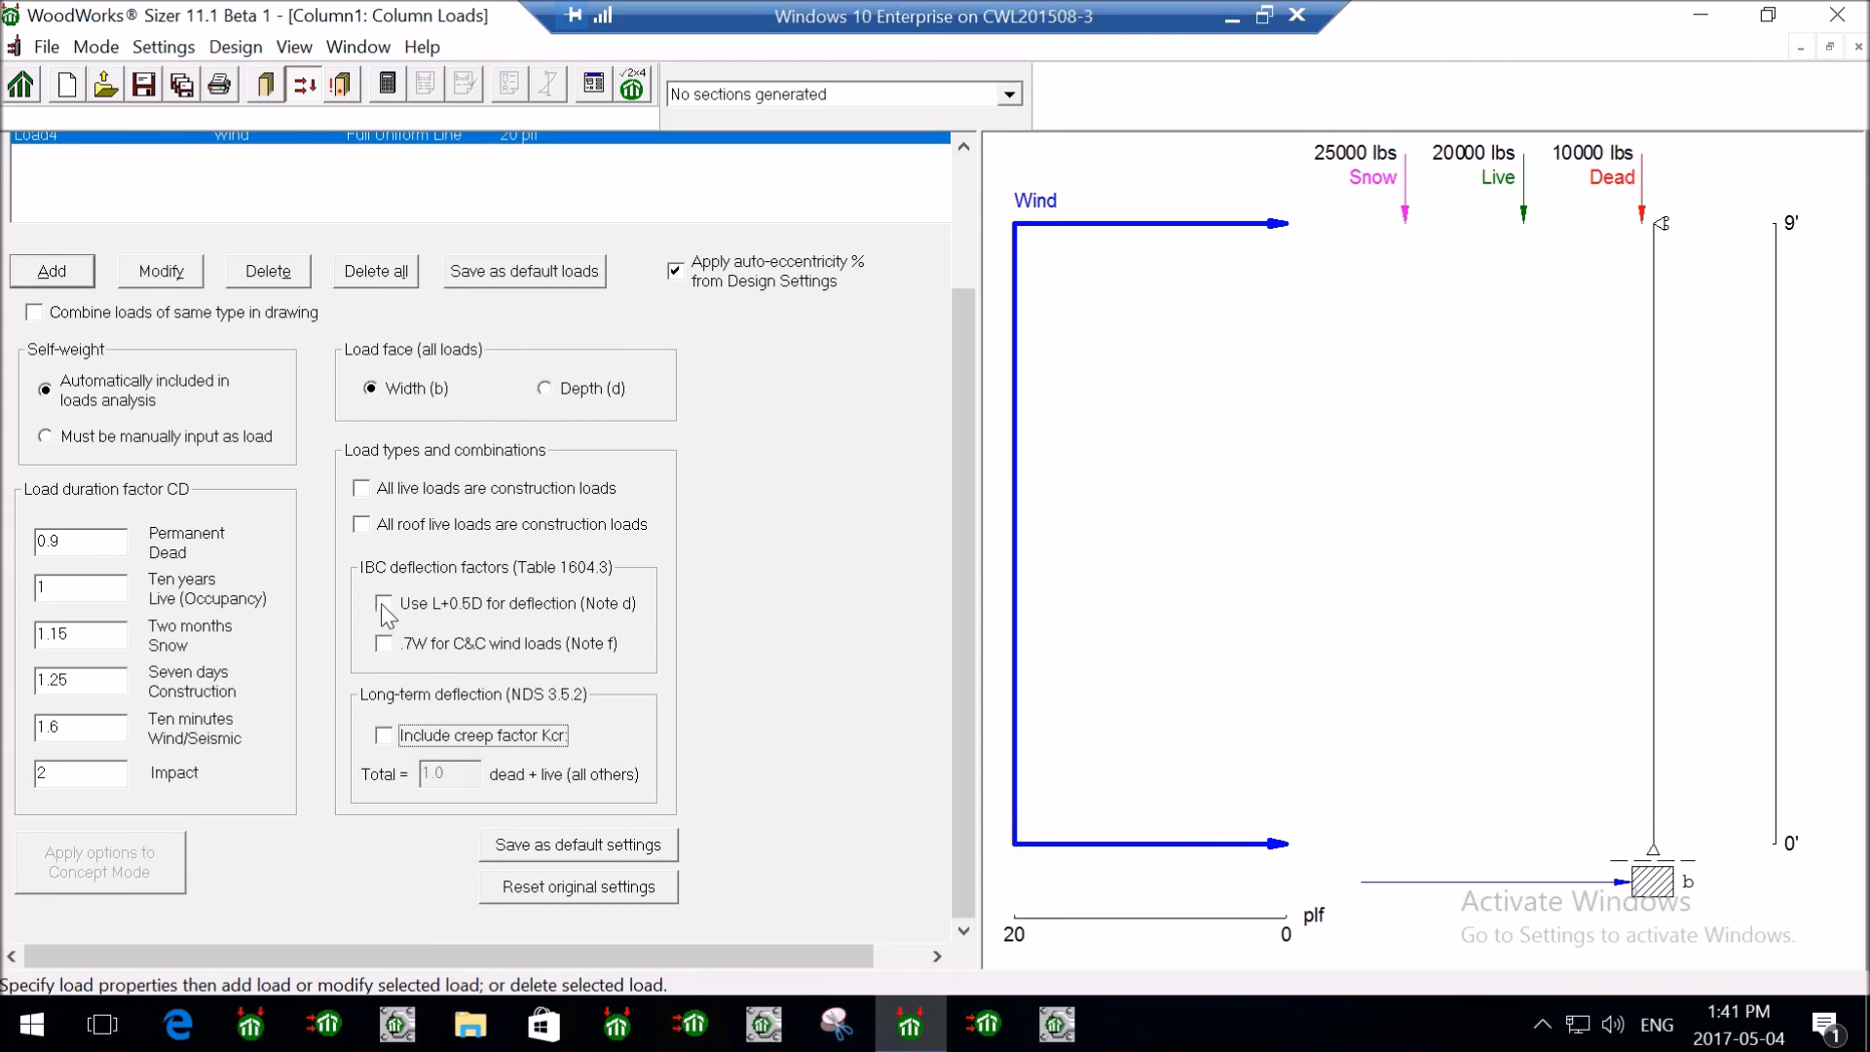
{"action": "left_click", "coordinate": [383, 605]}
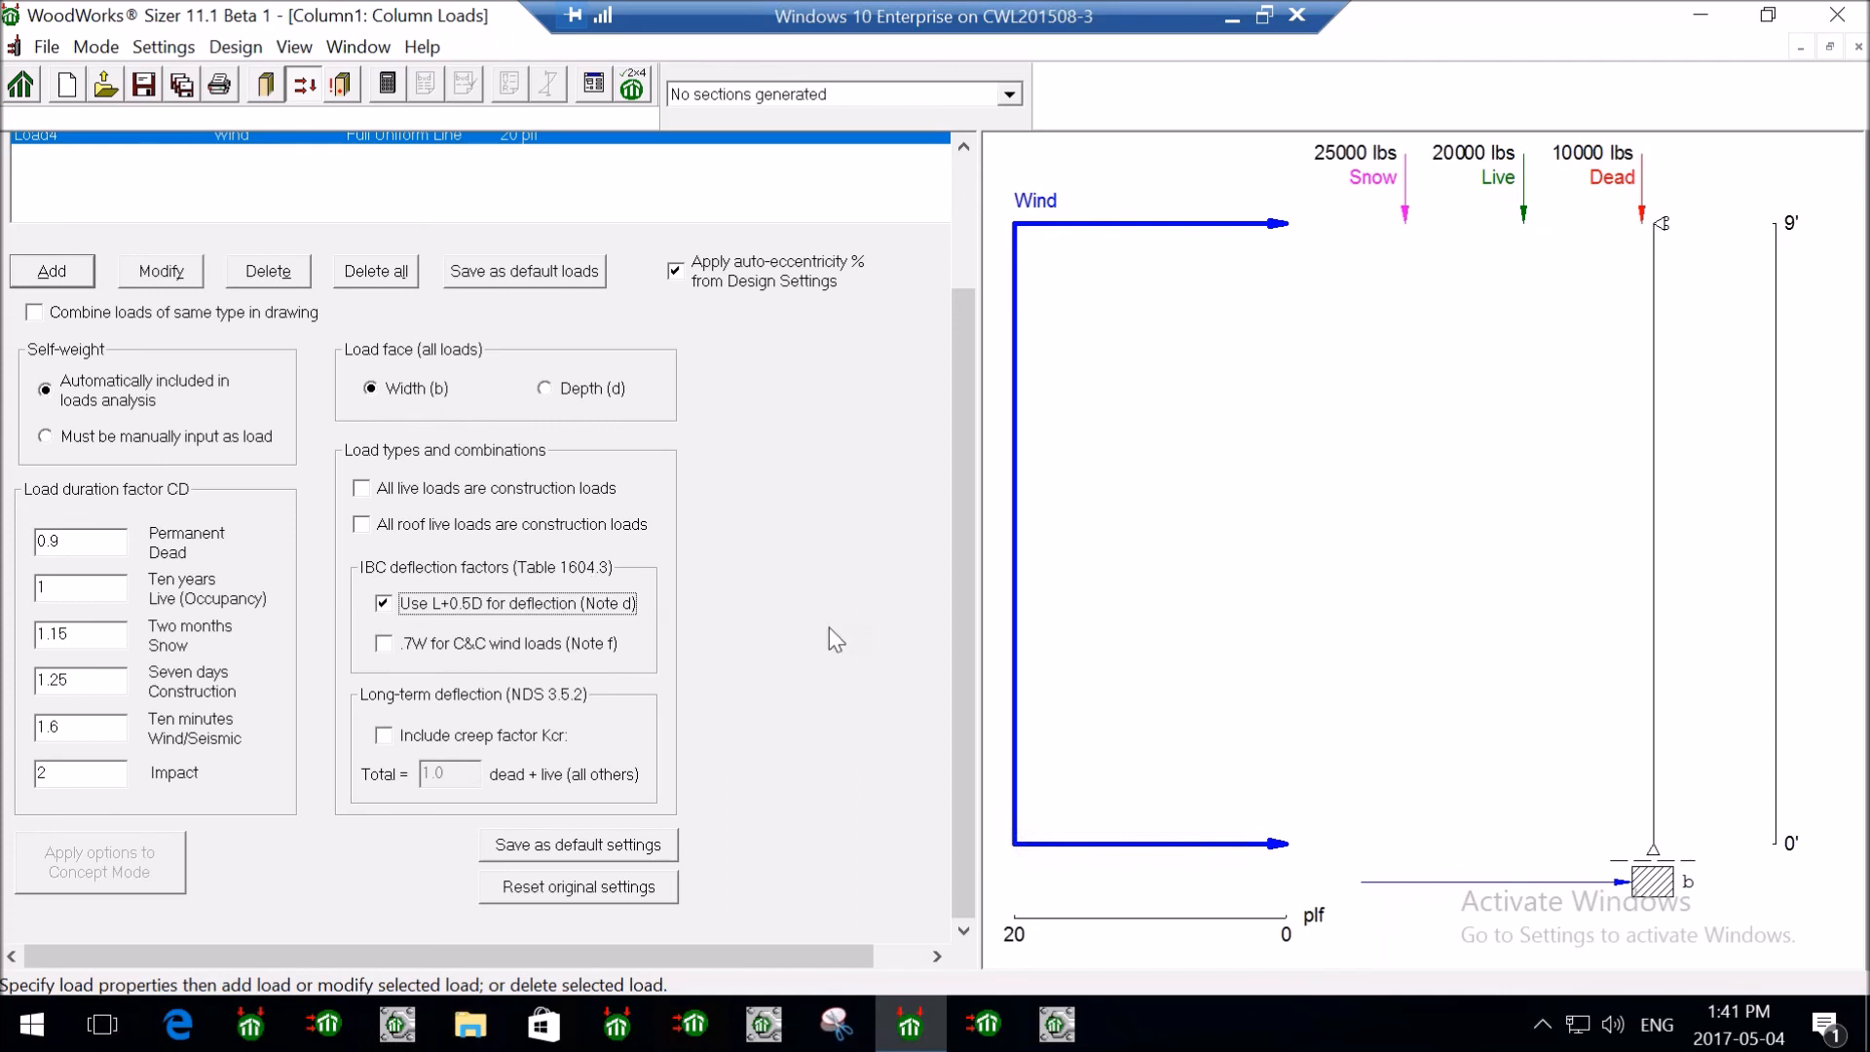
{"action": "left_click_drag", "start_coordinate": [950, 575], "coordinate": [960, 388]}
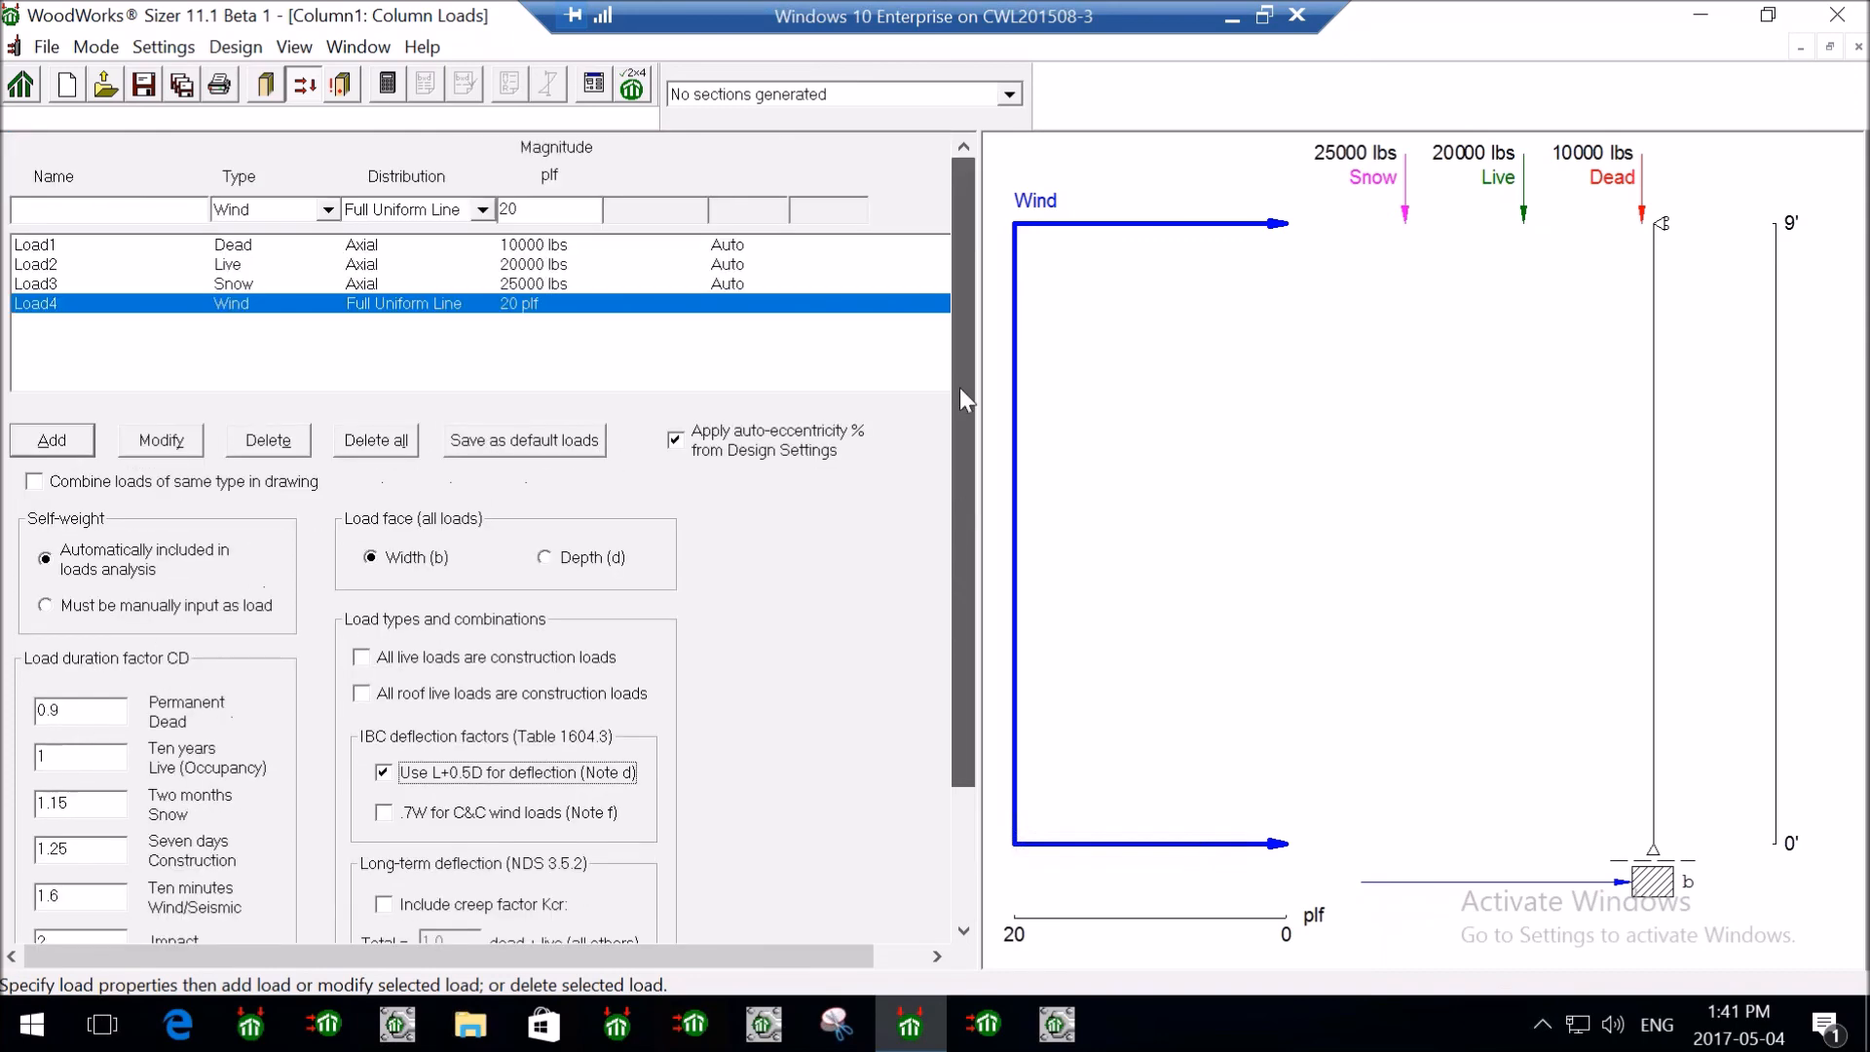
- Run the column design without saving and select the passing D.Fir-L (N) No.1 10x12 section
{"action": "left_click", "coordinate": [394, 97]}
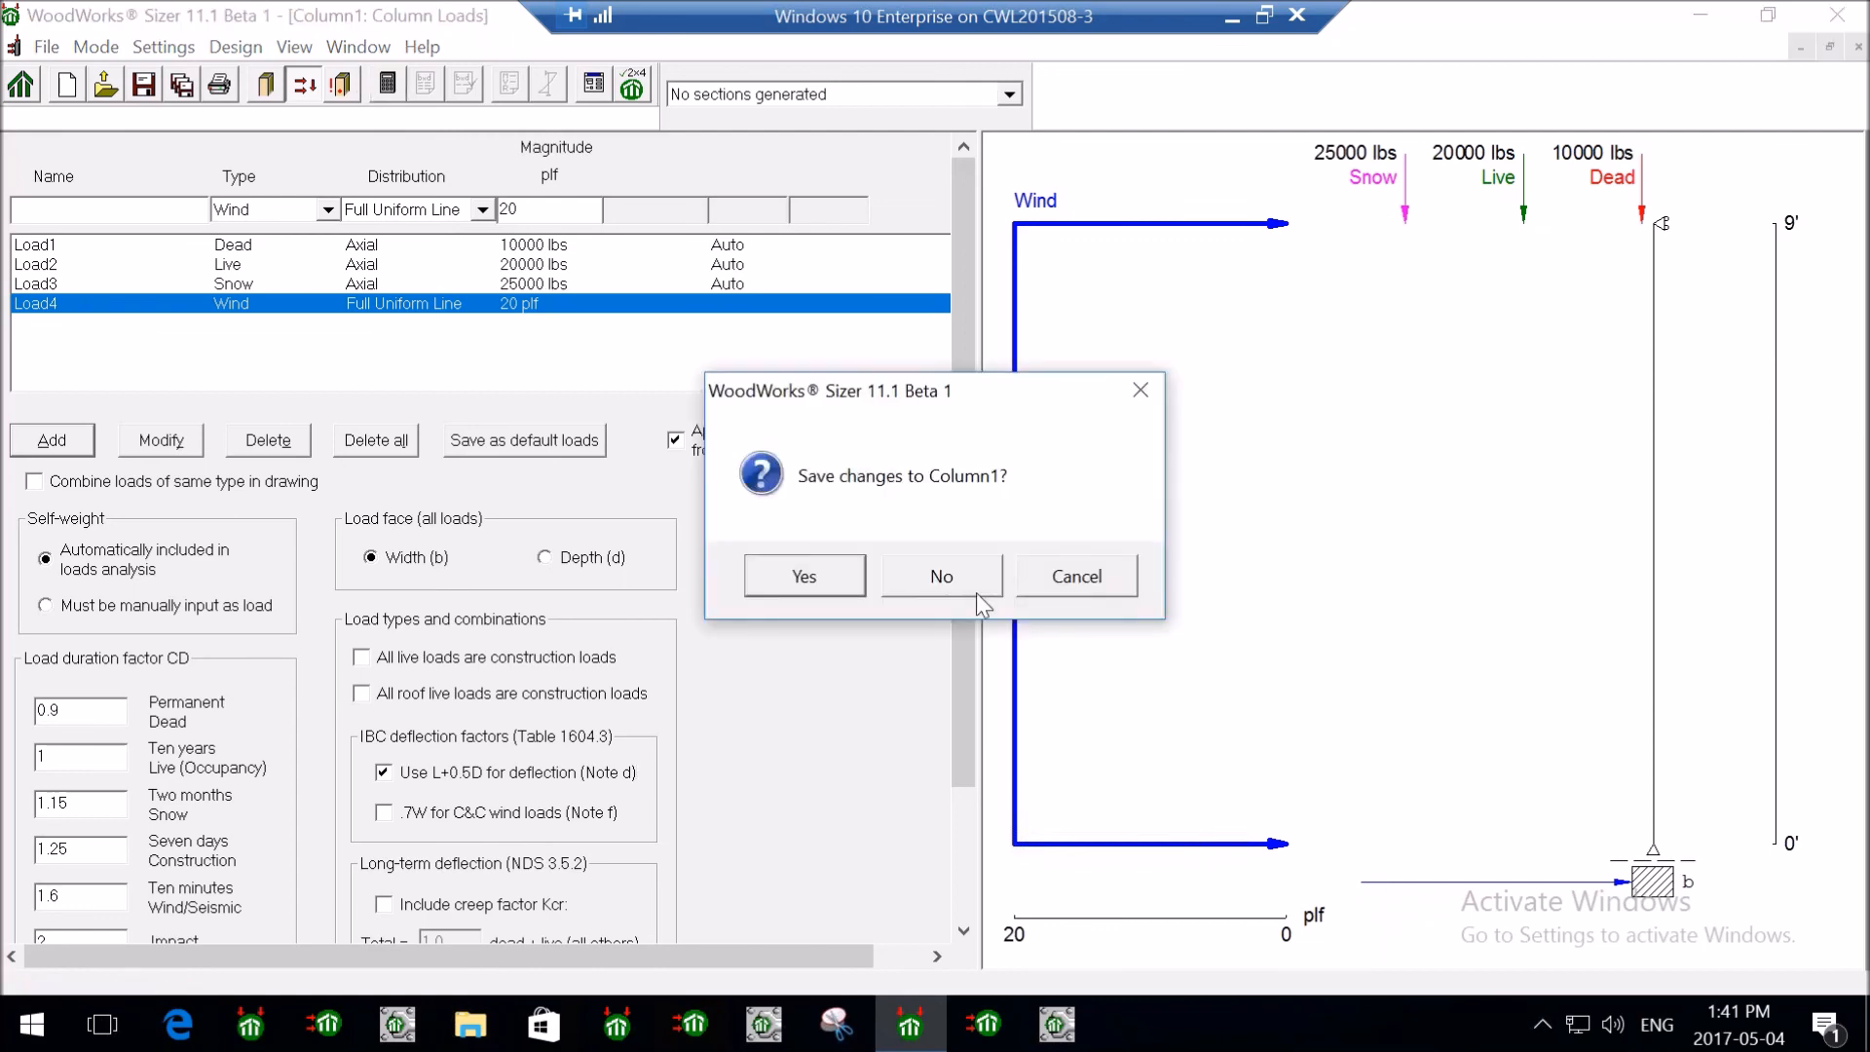
{"action": "left_click", "coordinate": [973, 582]}
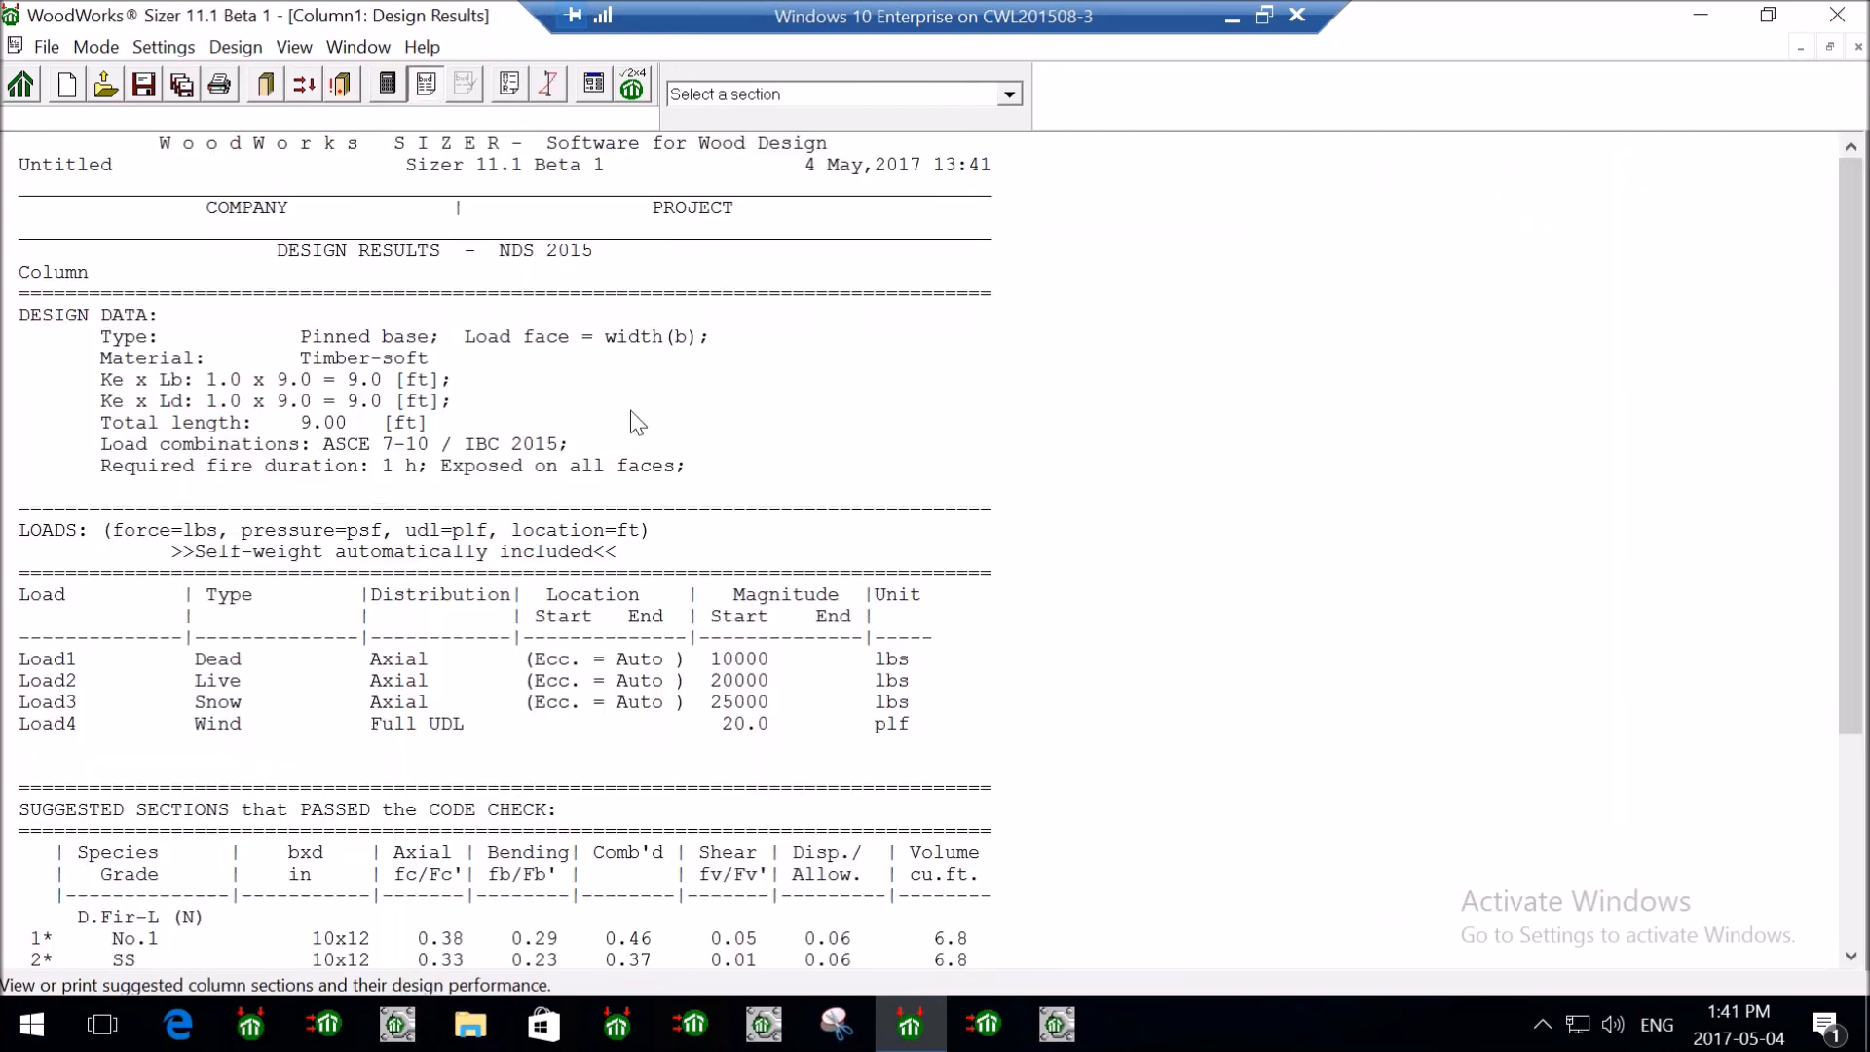
{"action": "scroll", "coordinate": [1252, 633], "scroll_direction": "down", "scroll_amount": 1}
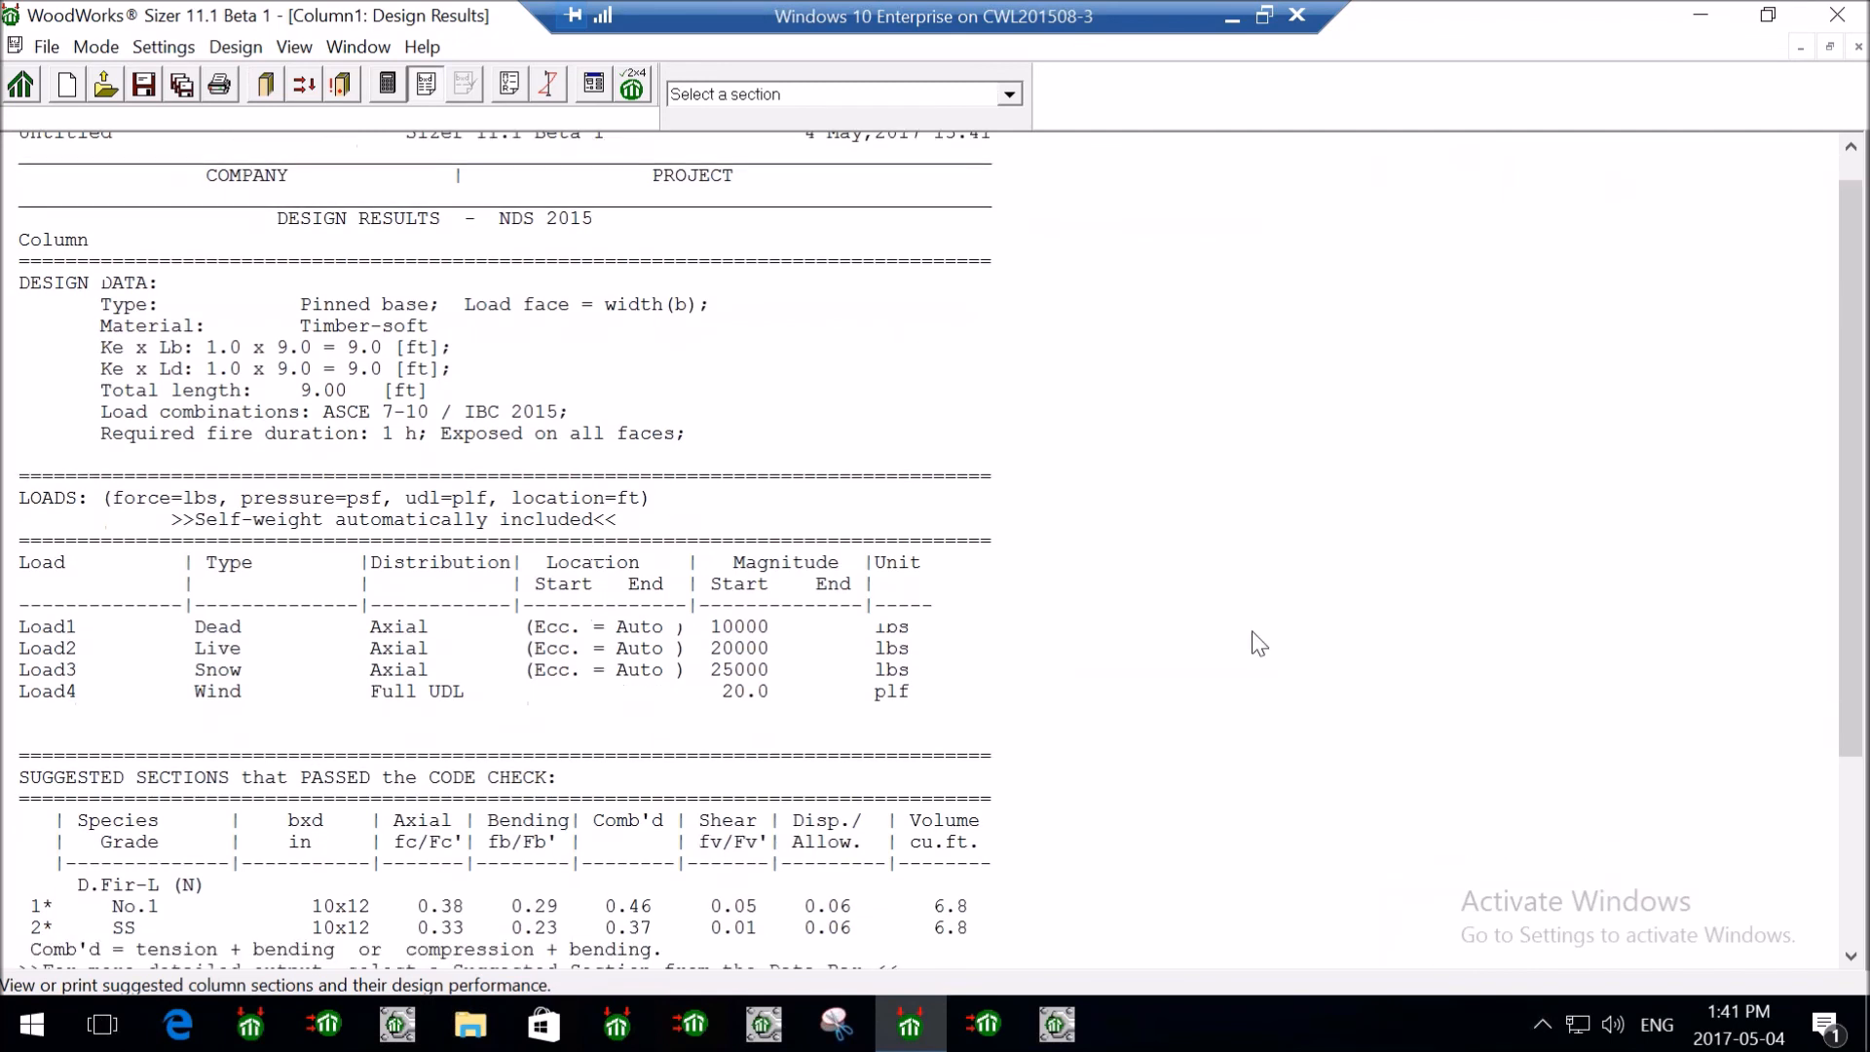
{"action": "scroll", "coordinate": [1259, 642], "scroll_direction": "down", "scroll_amount": 1}
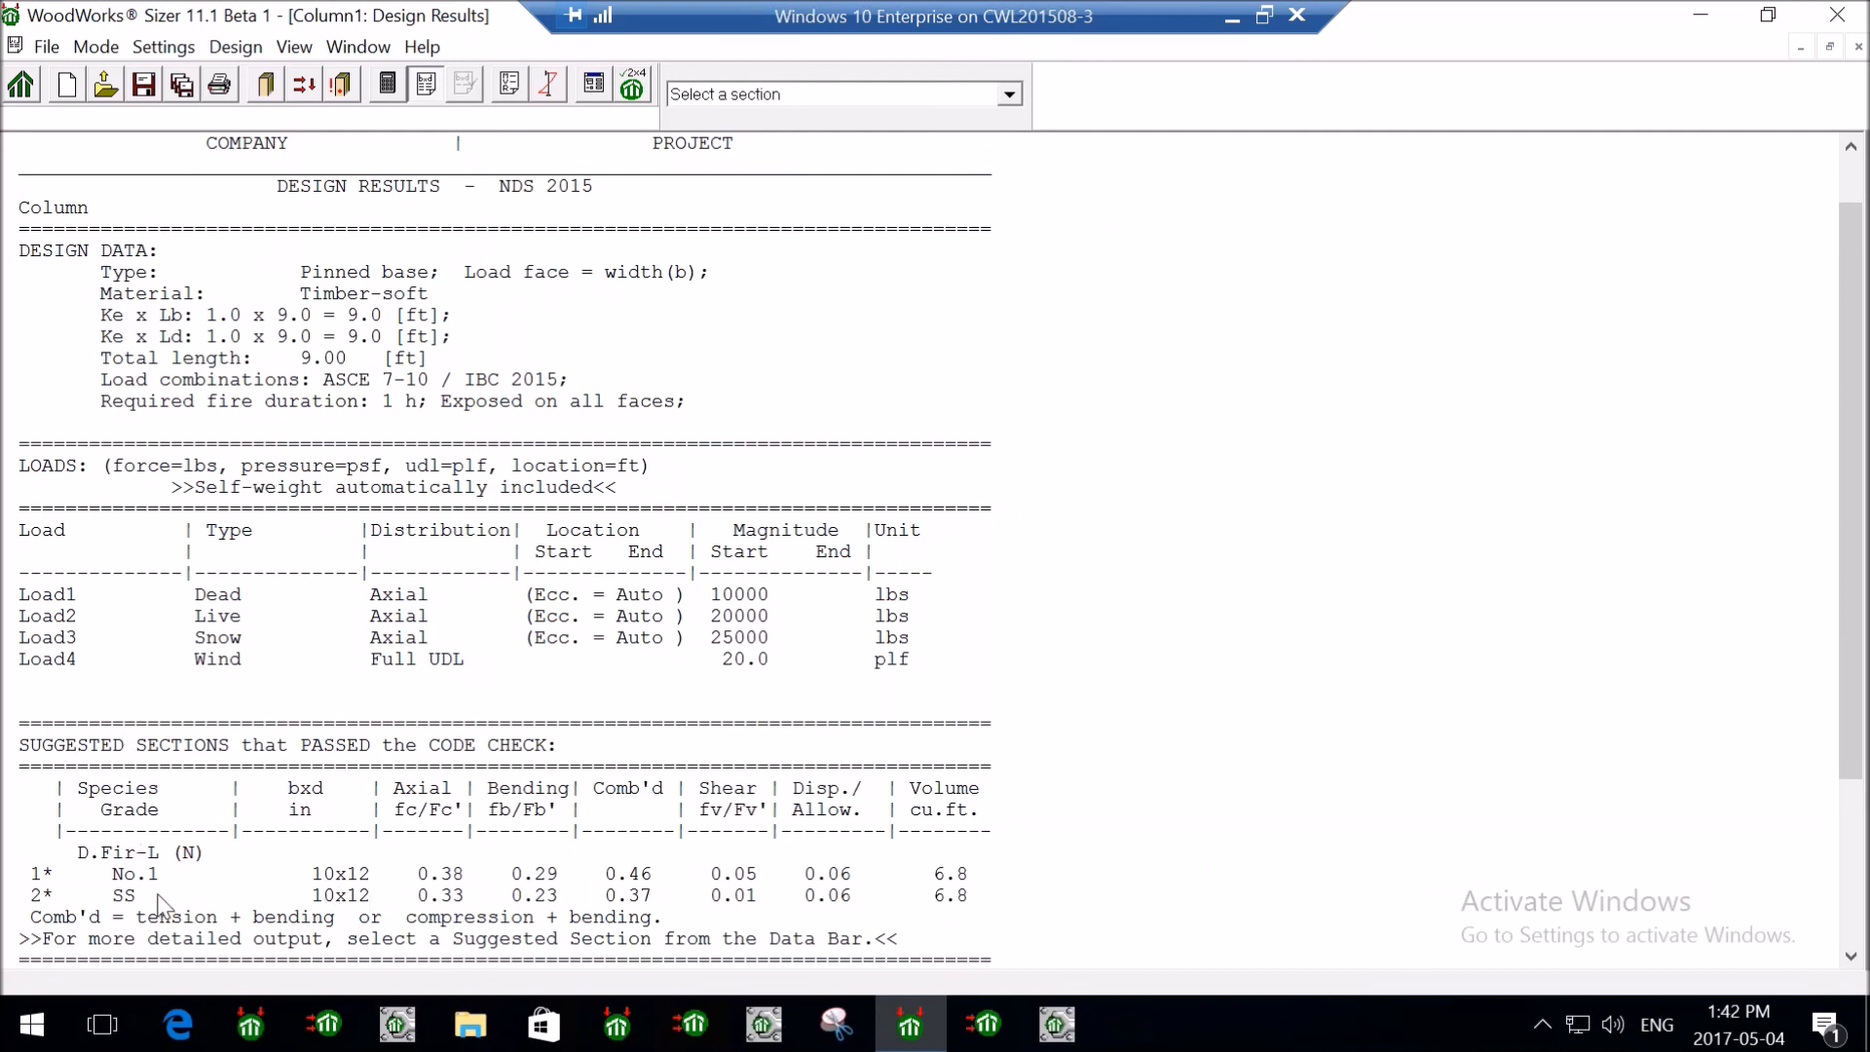
{"action": "left_click", "coordinate": [1003, 96]}
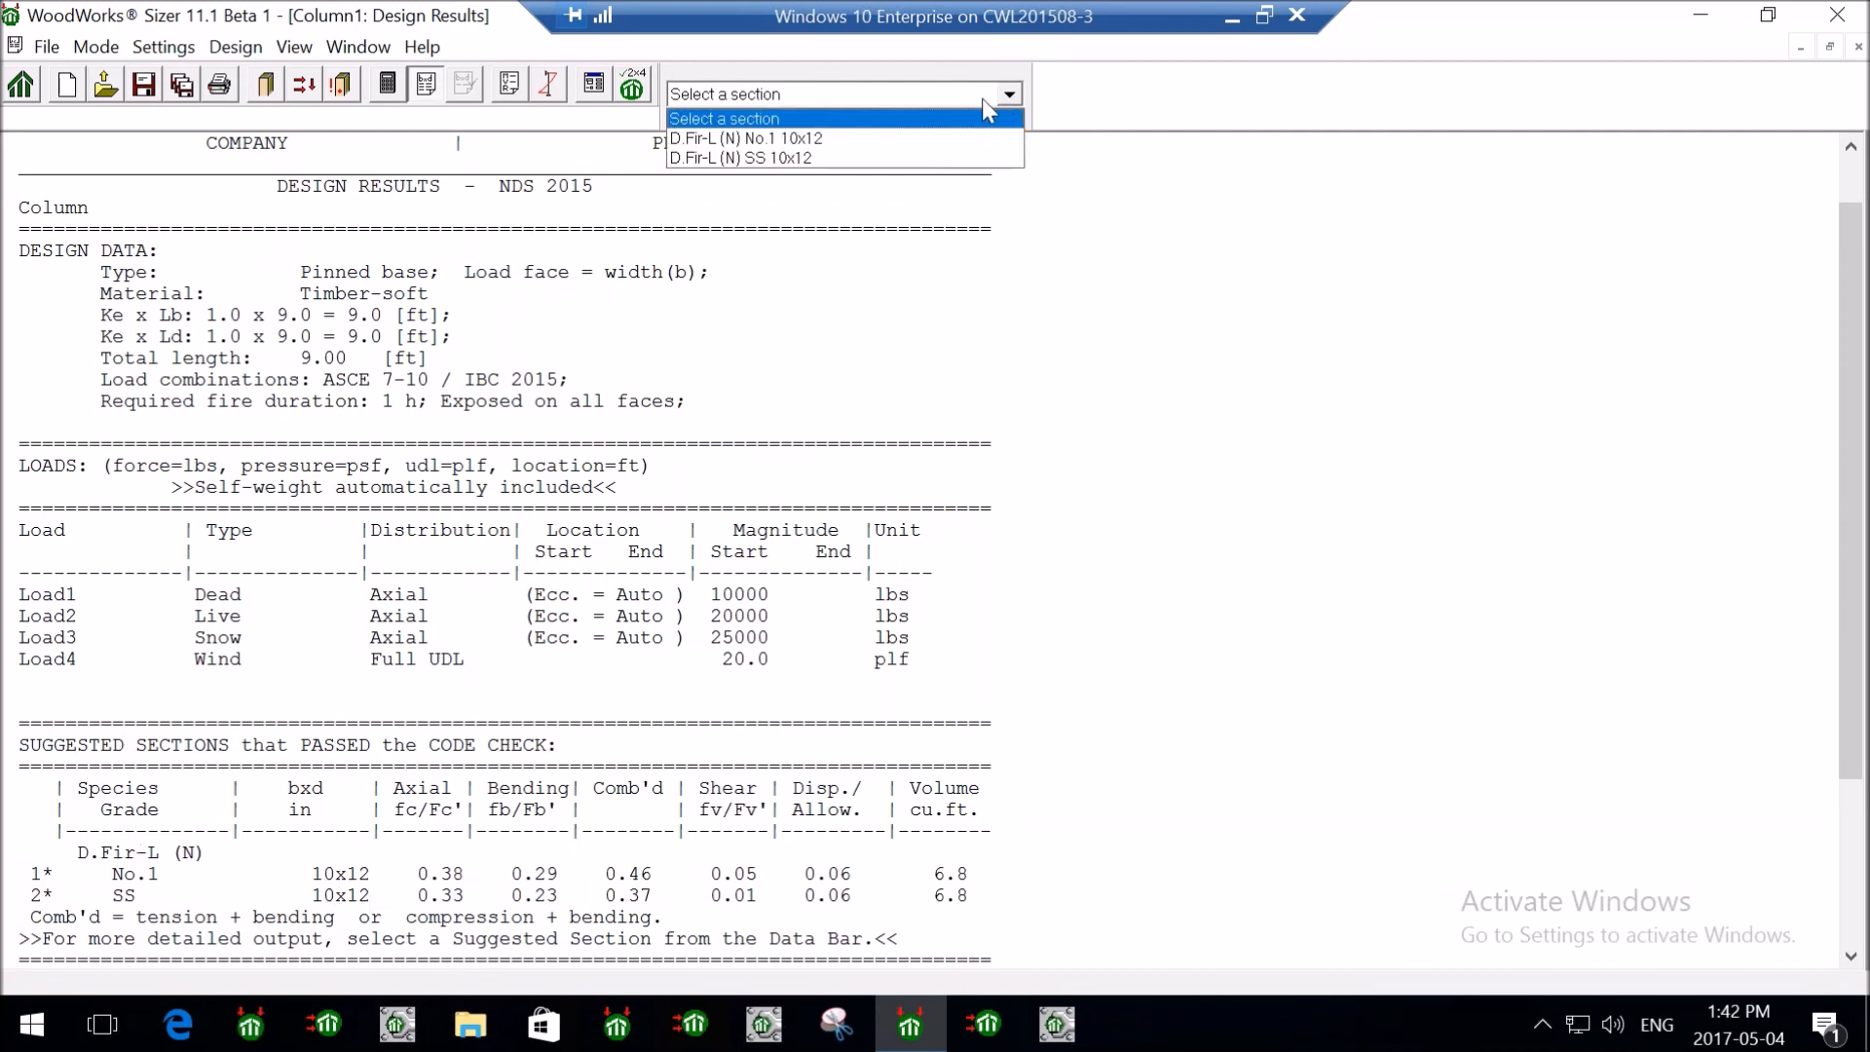
{"action": "left_click", "coordinate": [843, 140]}
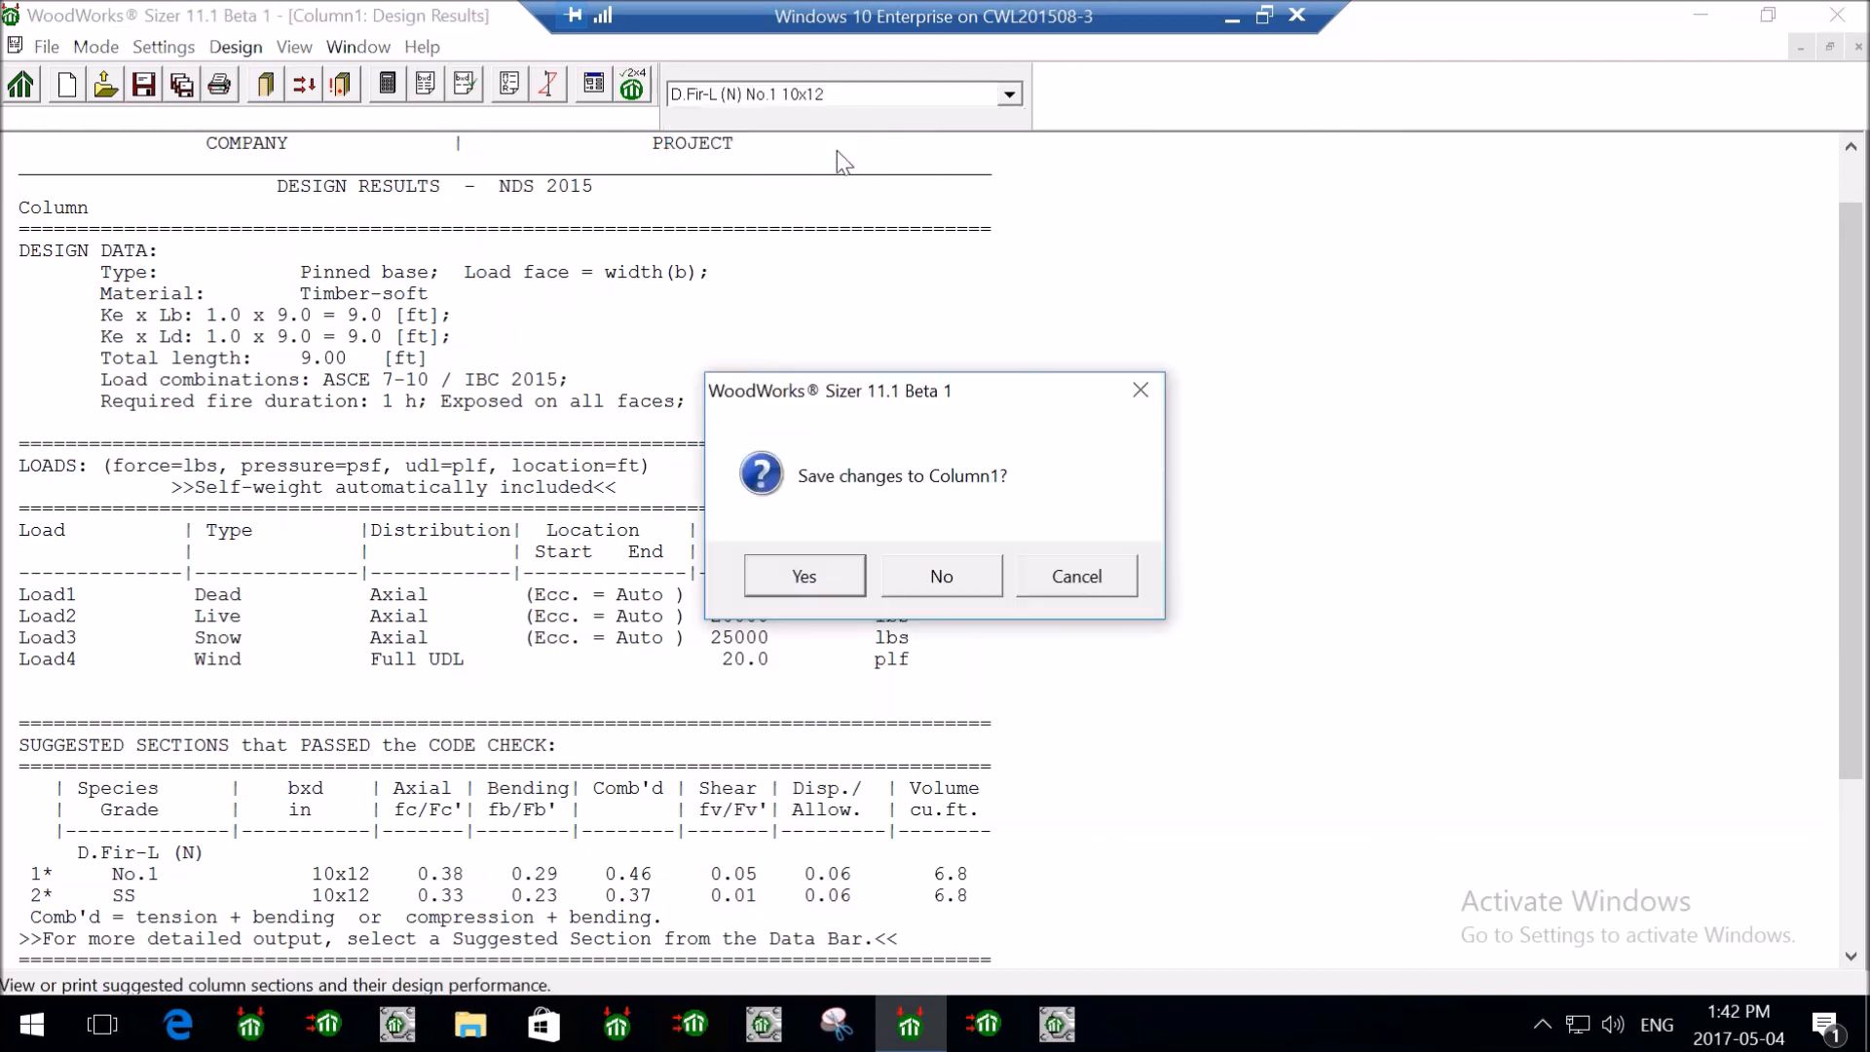
{"action": "left_click", "coordinate": [945, 565]}
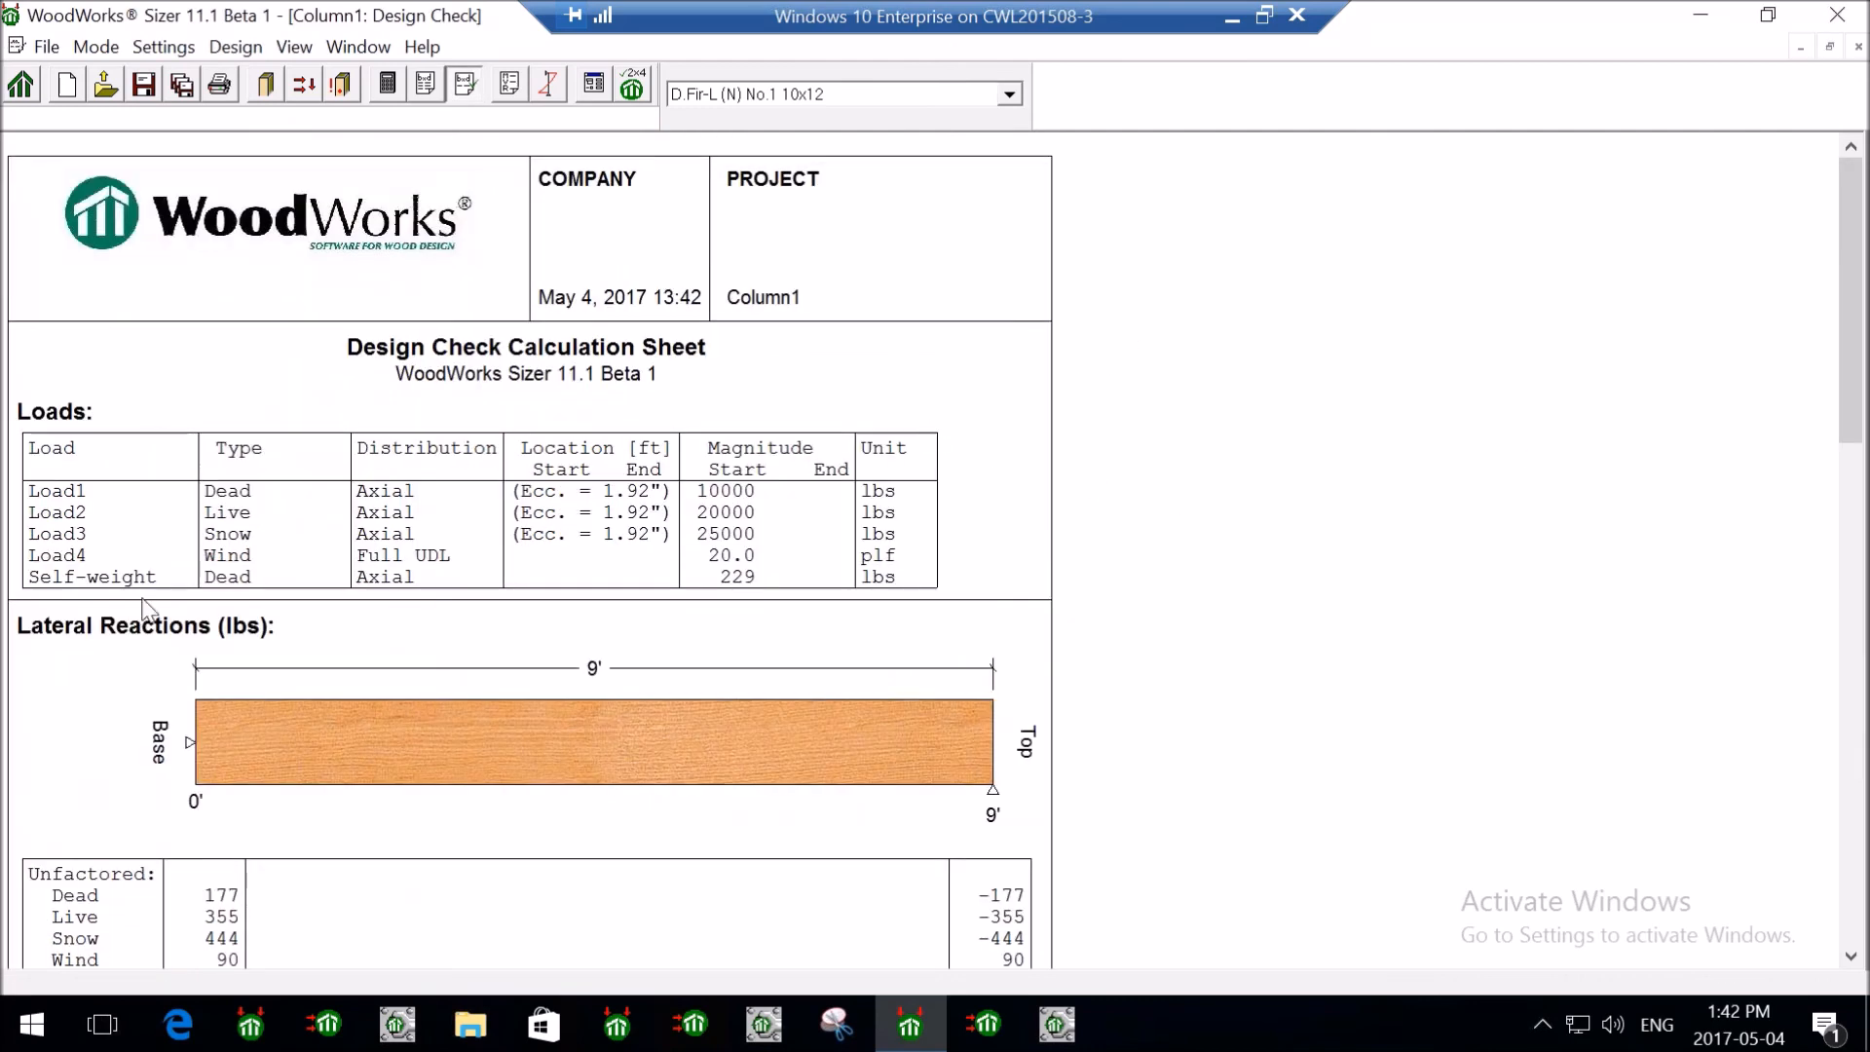
- Scroll the No.1 10x12 Design Check sheet down to the Analysis vs. Allowable table (combined ratio 0.46)
{"action": "scroll", "coordinate": [661, 541], "scroll_direction": "down", "scroll_amount": 2}
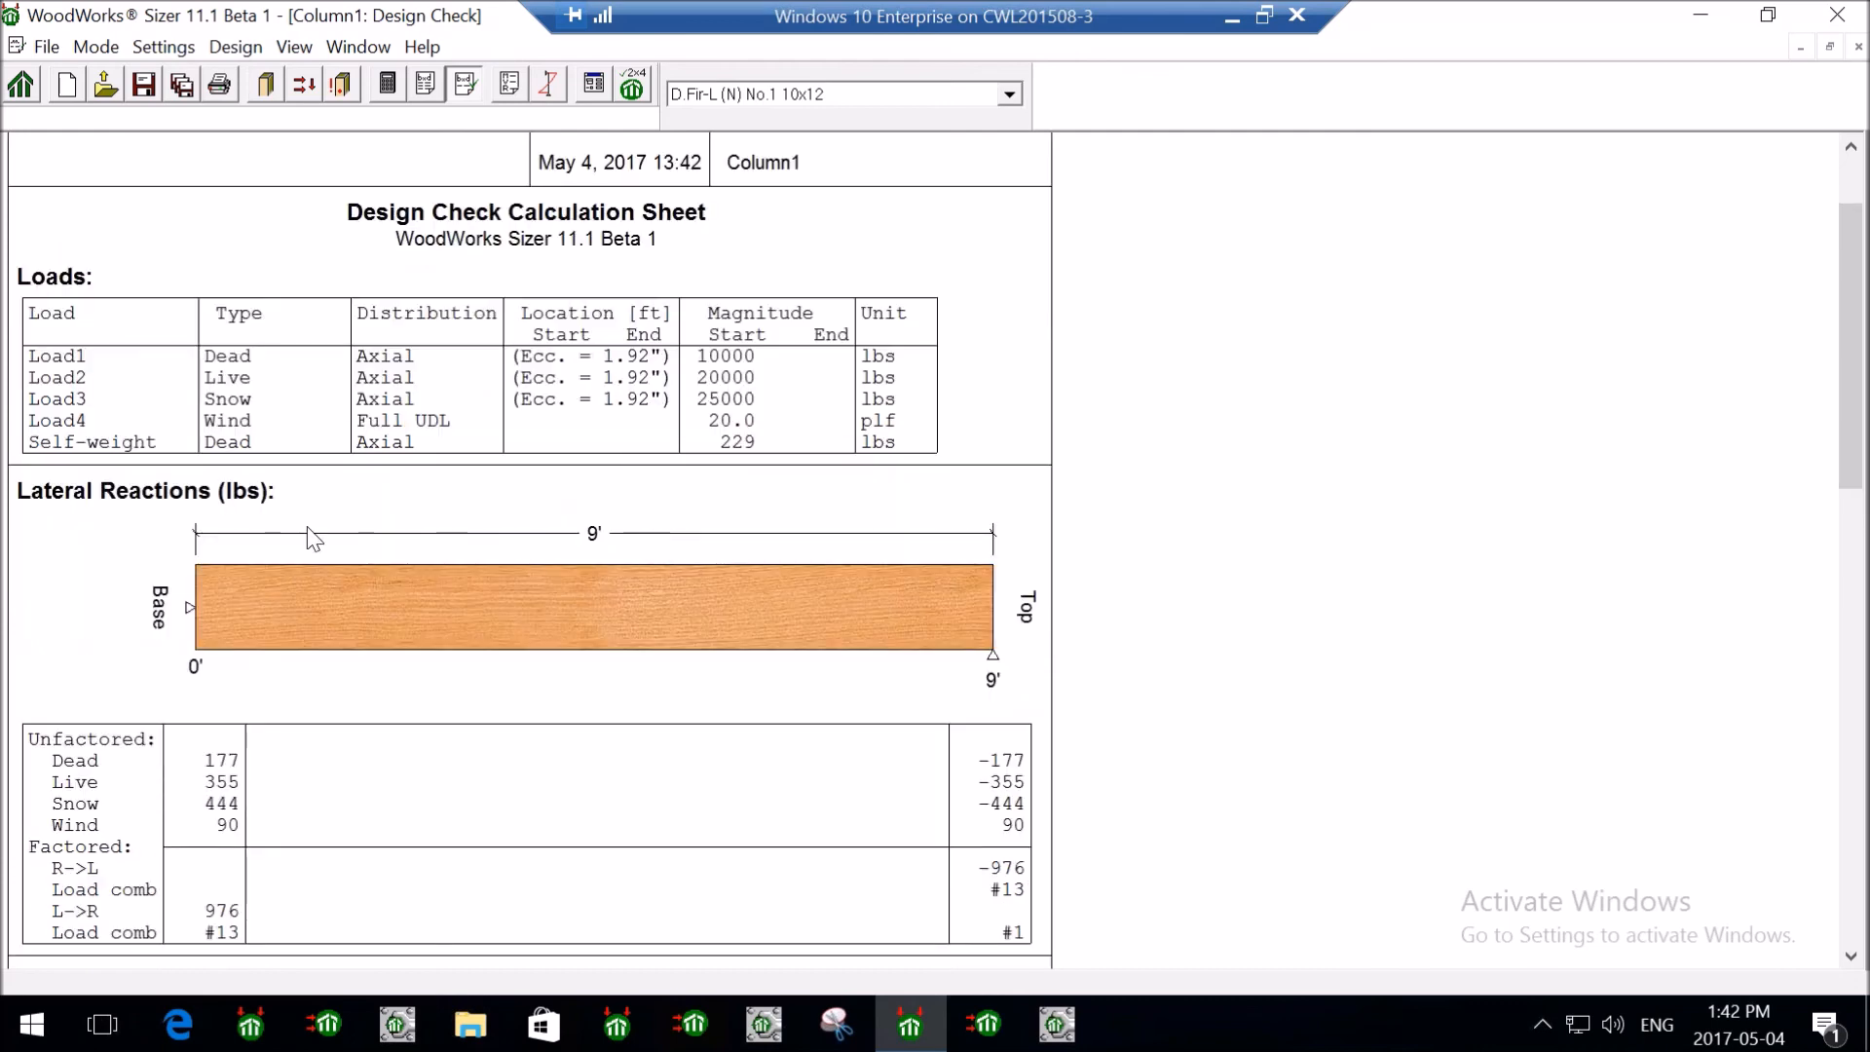
{"action": "scroll", "coordinate": [930, 606], "scroll_direction": "down", "scroll_amount": 1}
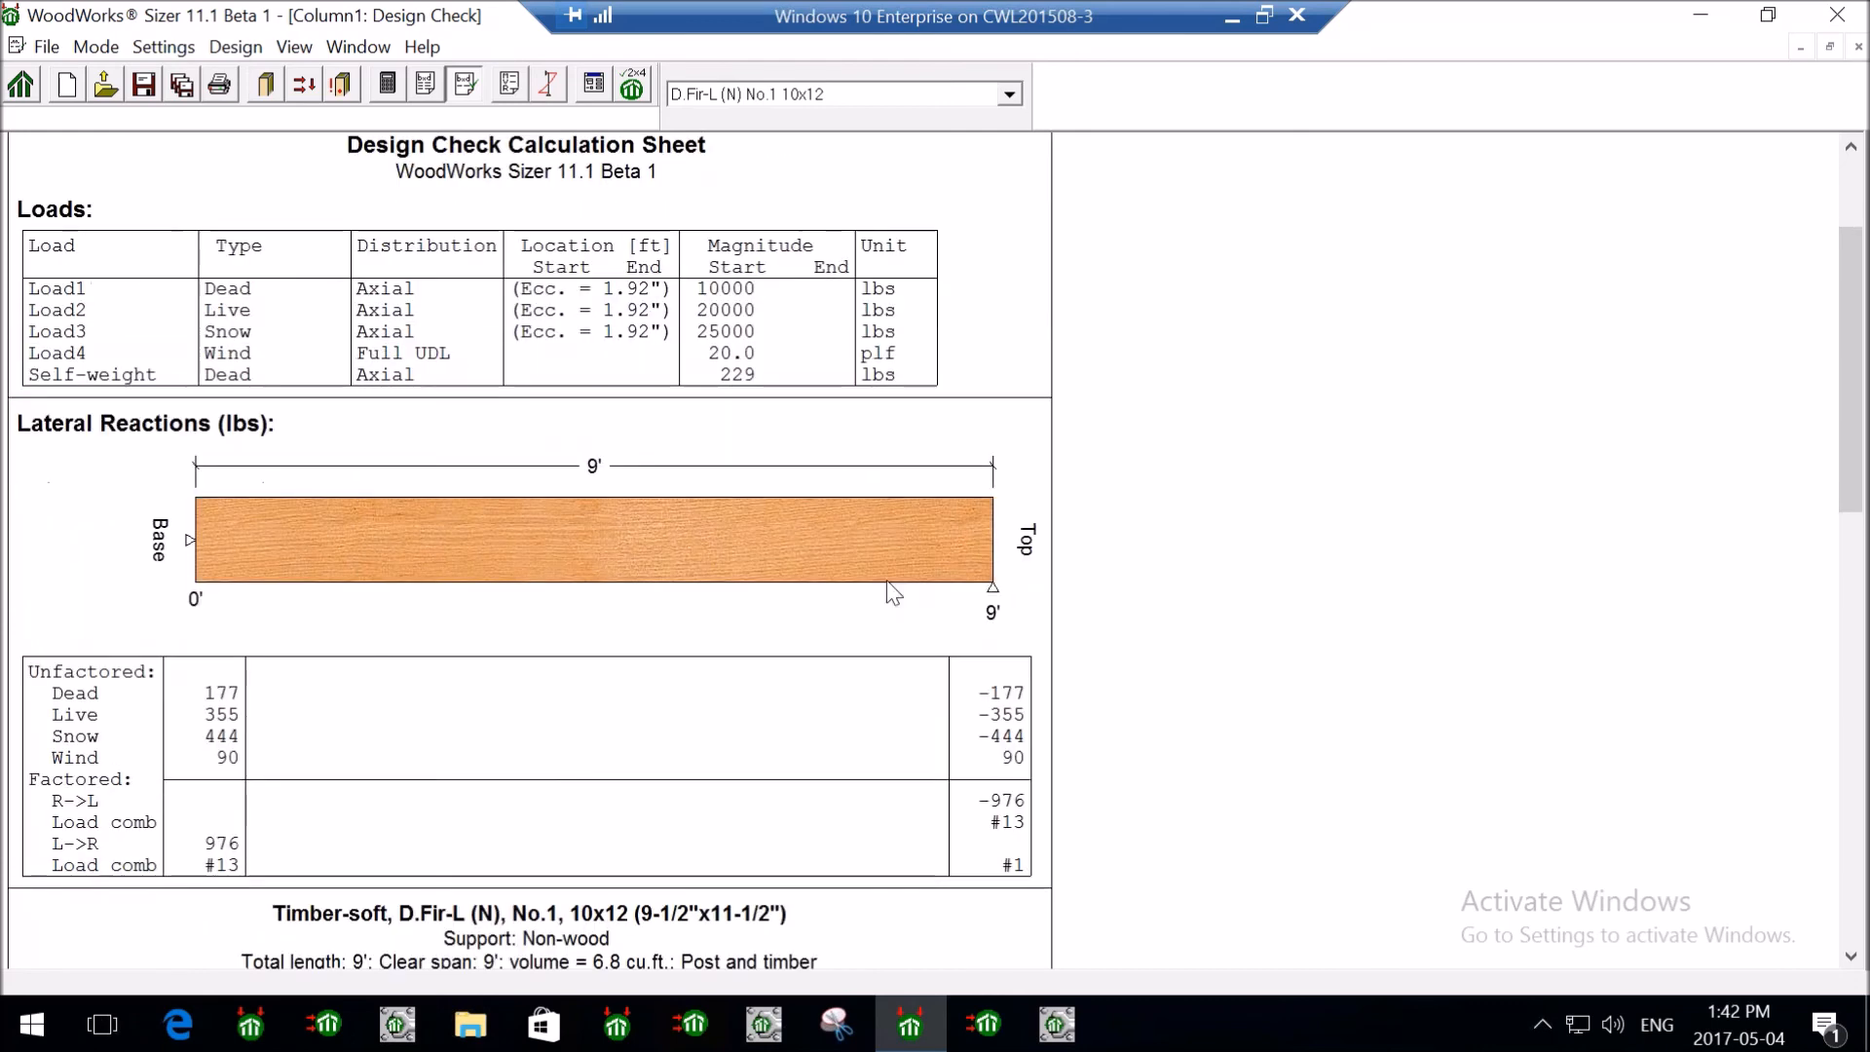
{"action": "scroll", "coordinate": [605, 625], "scroll_direction": "down", "scroll_amount": 2}
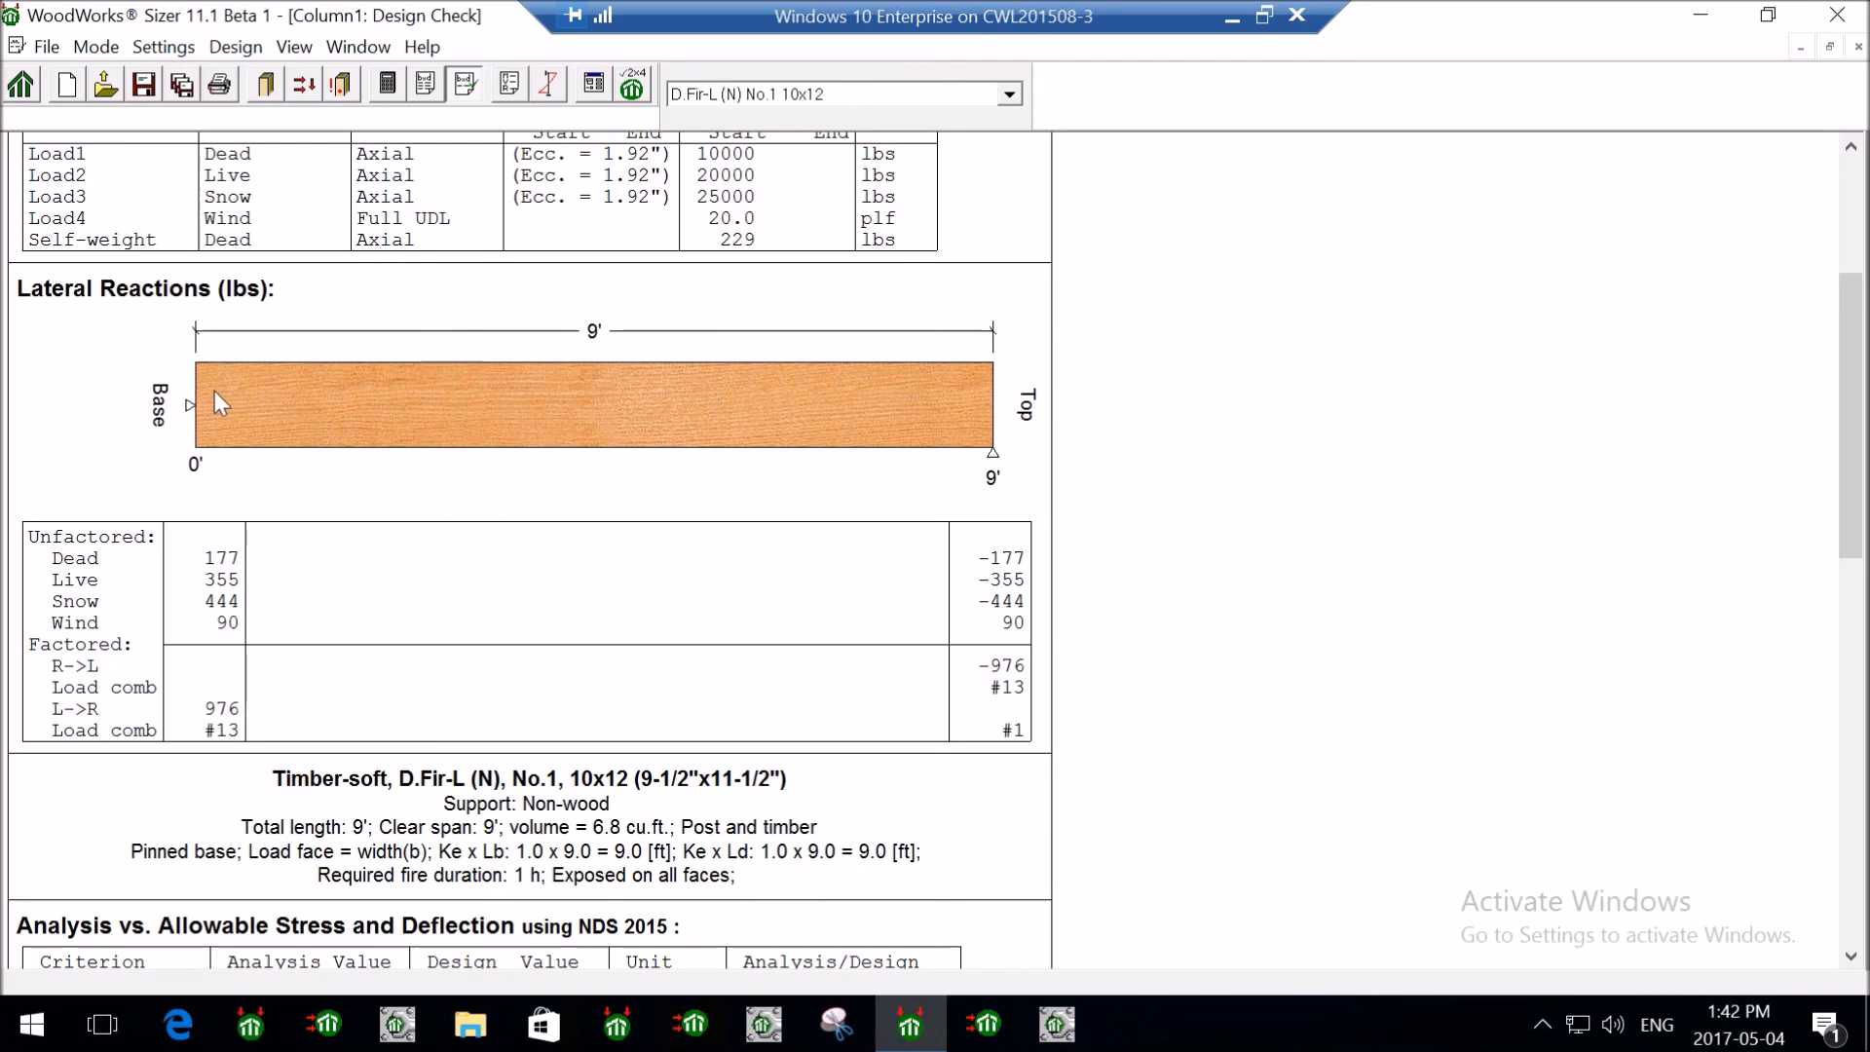
{"action": "scroll", "coordinate": [460, 655], "scroll_direction": "down", "scroll_amount": 2}
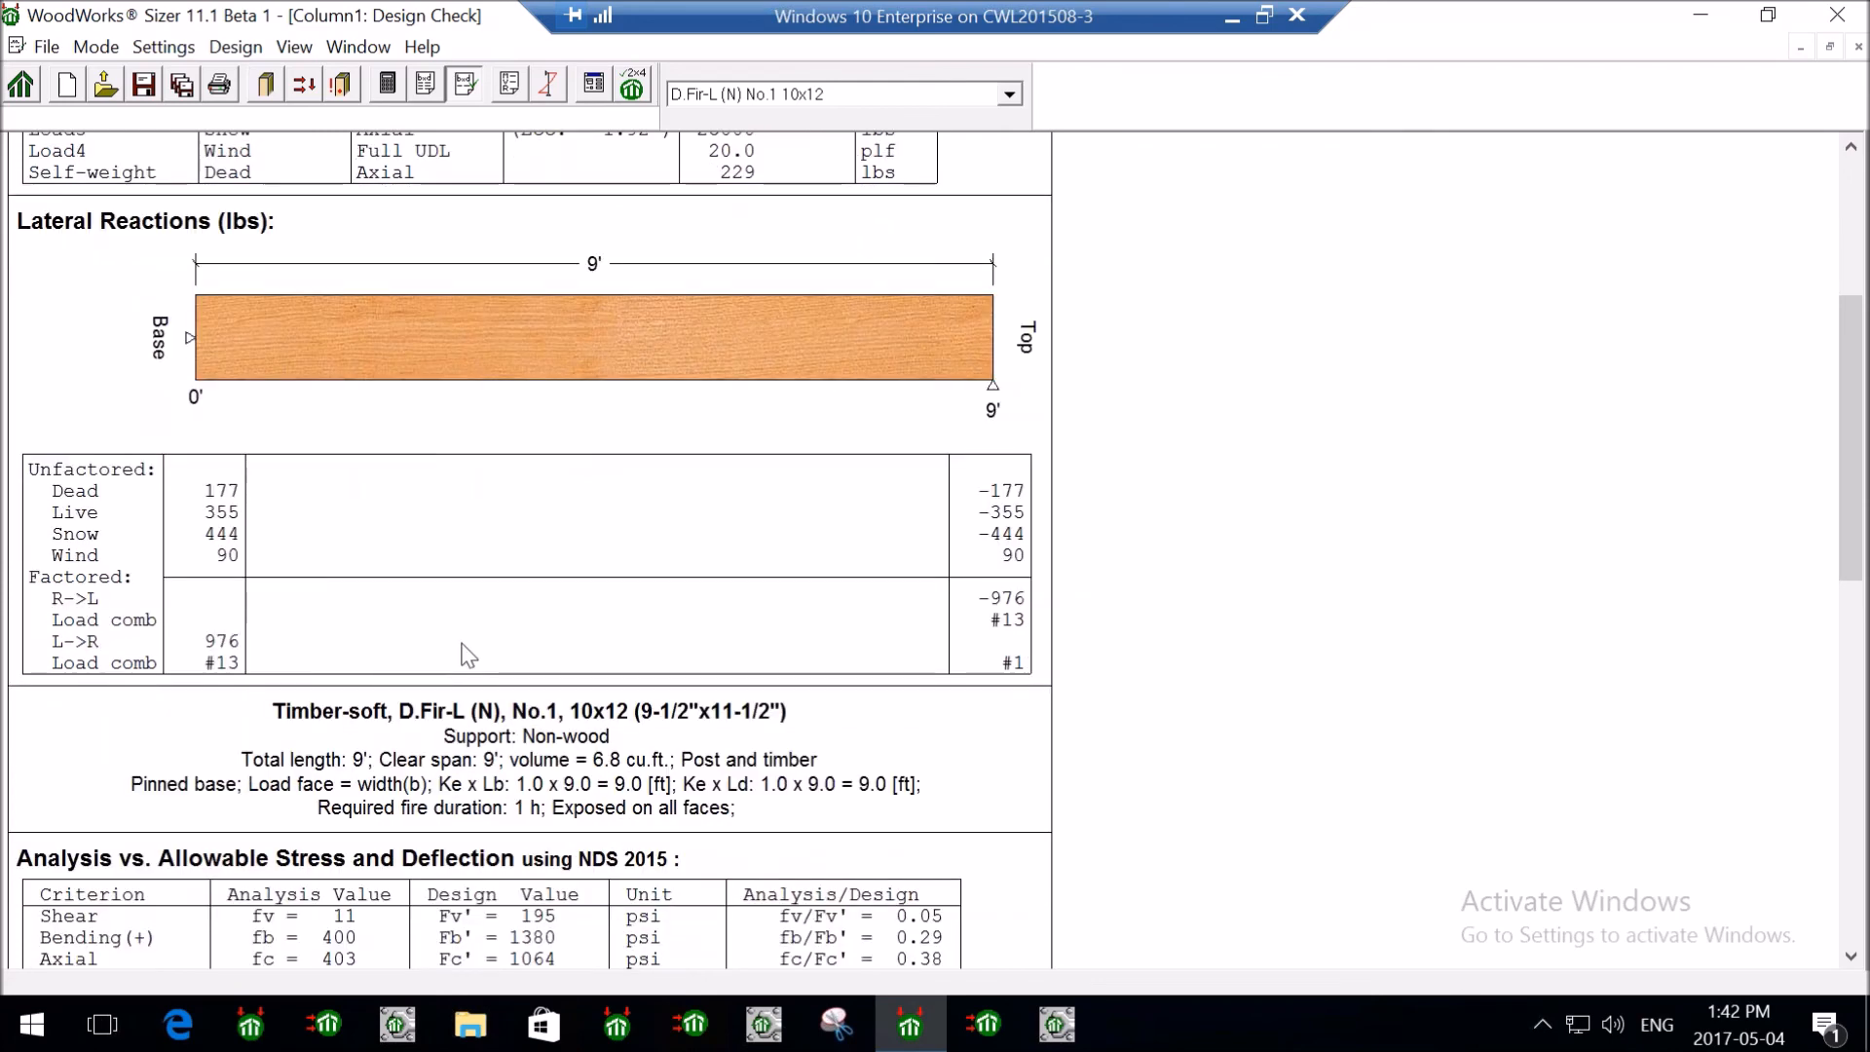
{"action": "scroll", "coordinate": [464, 650], "scroll_direction": "down", "scroll_amount": 1}
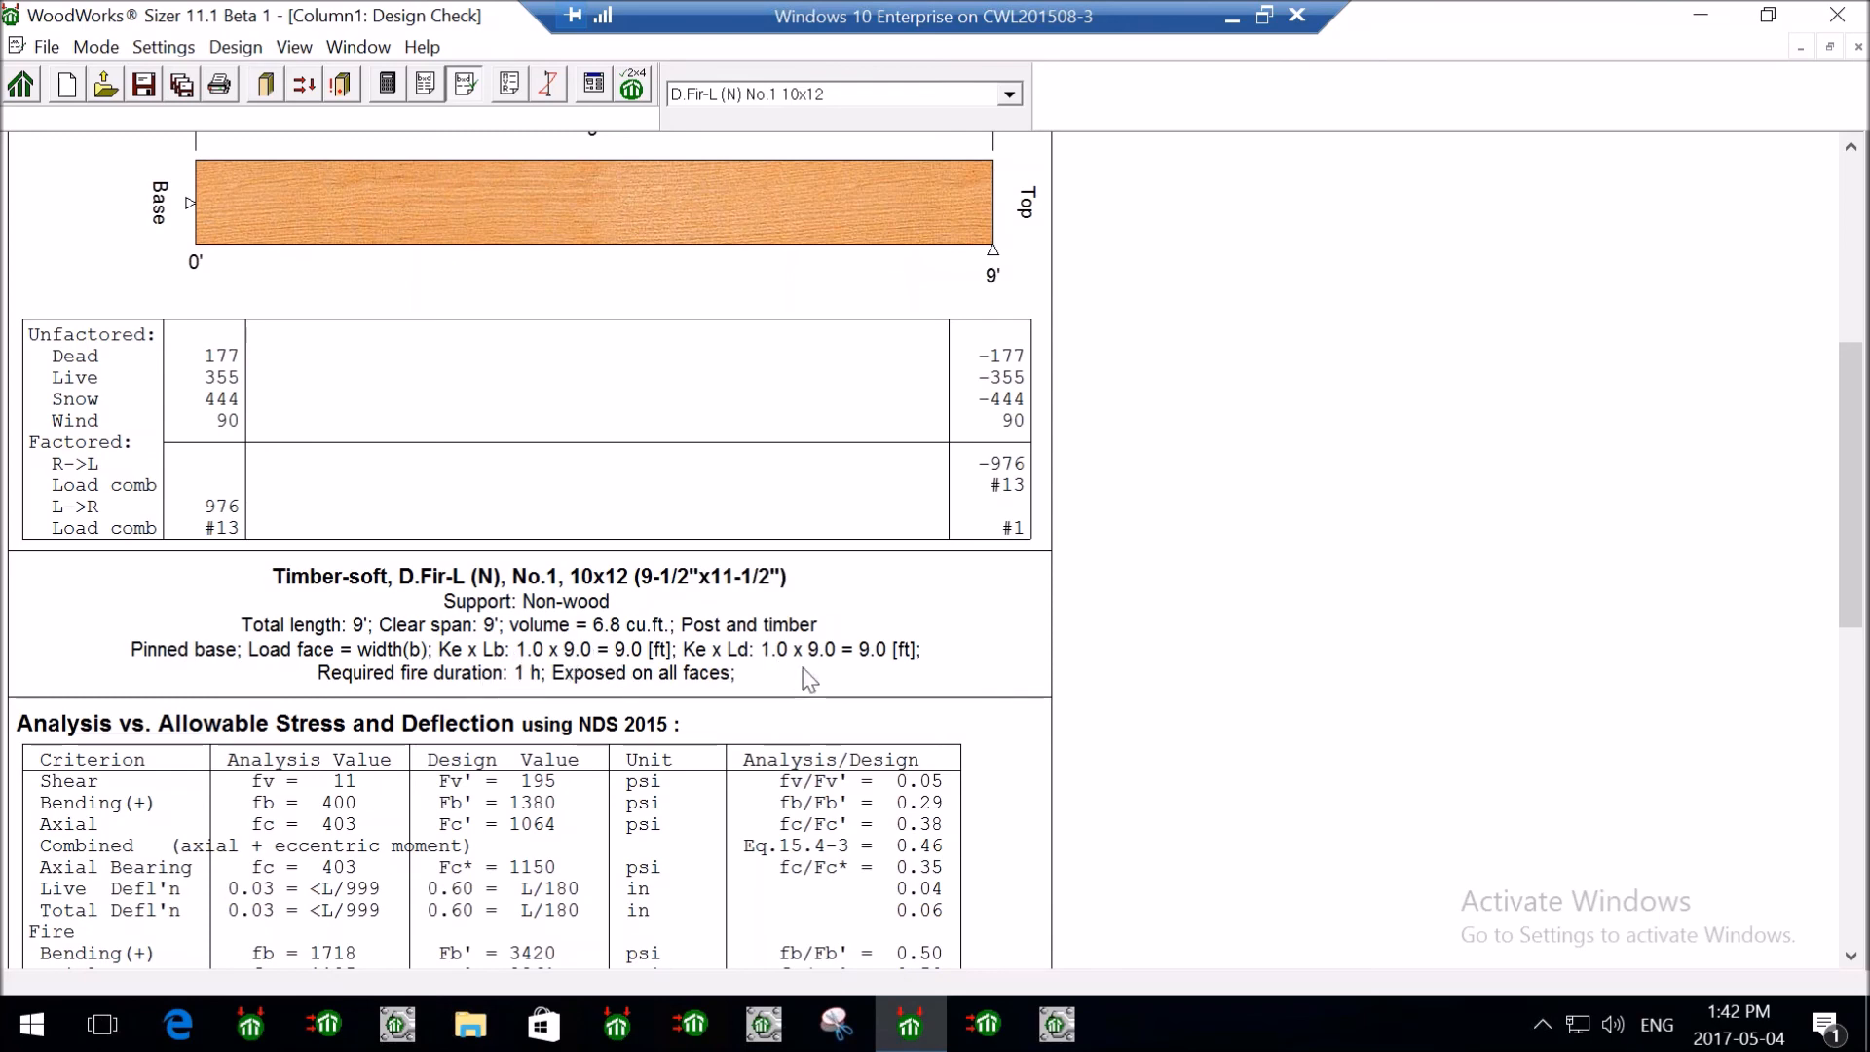
{"action": "scroll", "coordinate": [789, 677], "scroll_direction": "down", "scroll_amount": 1}
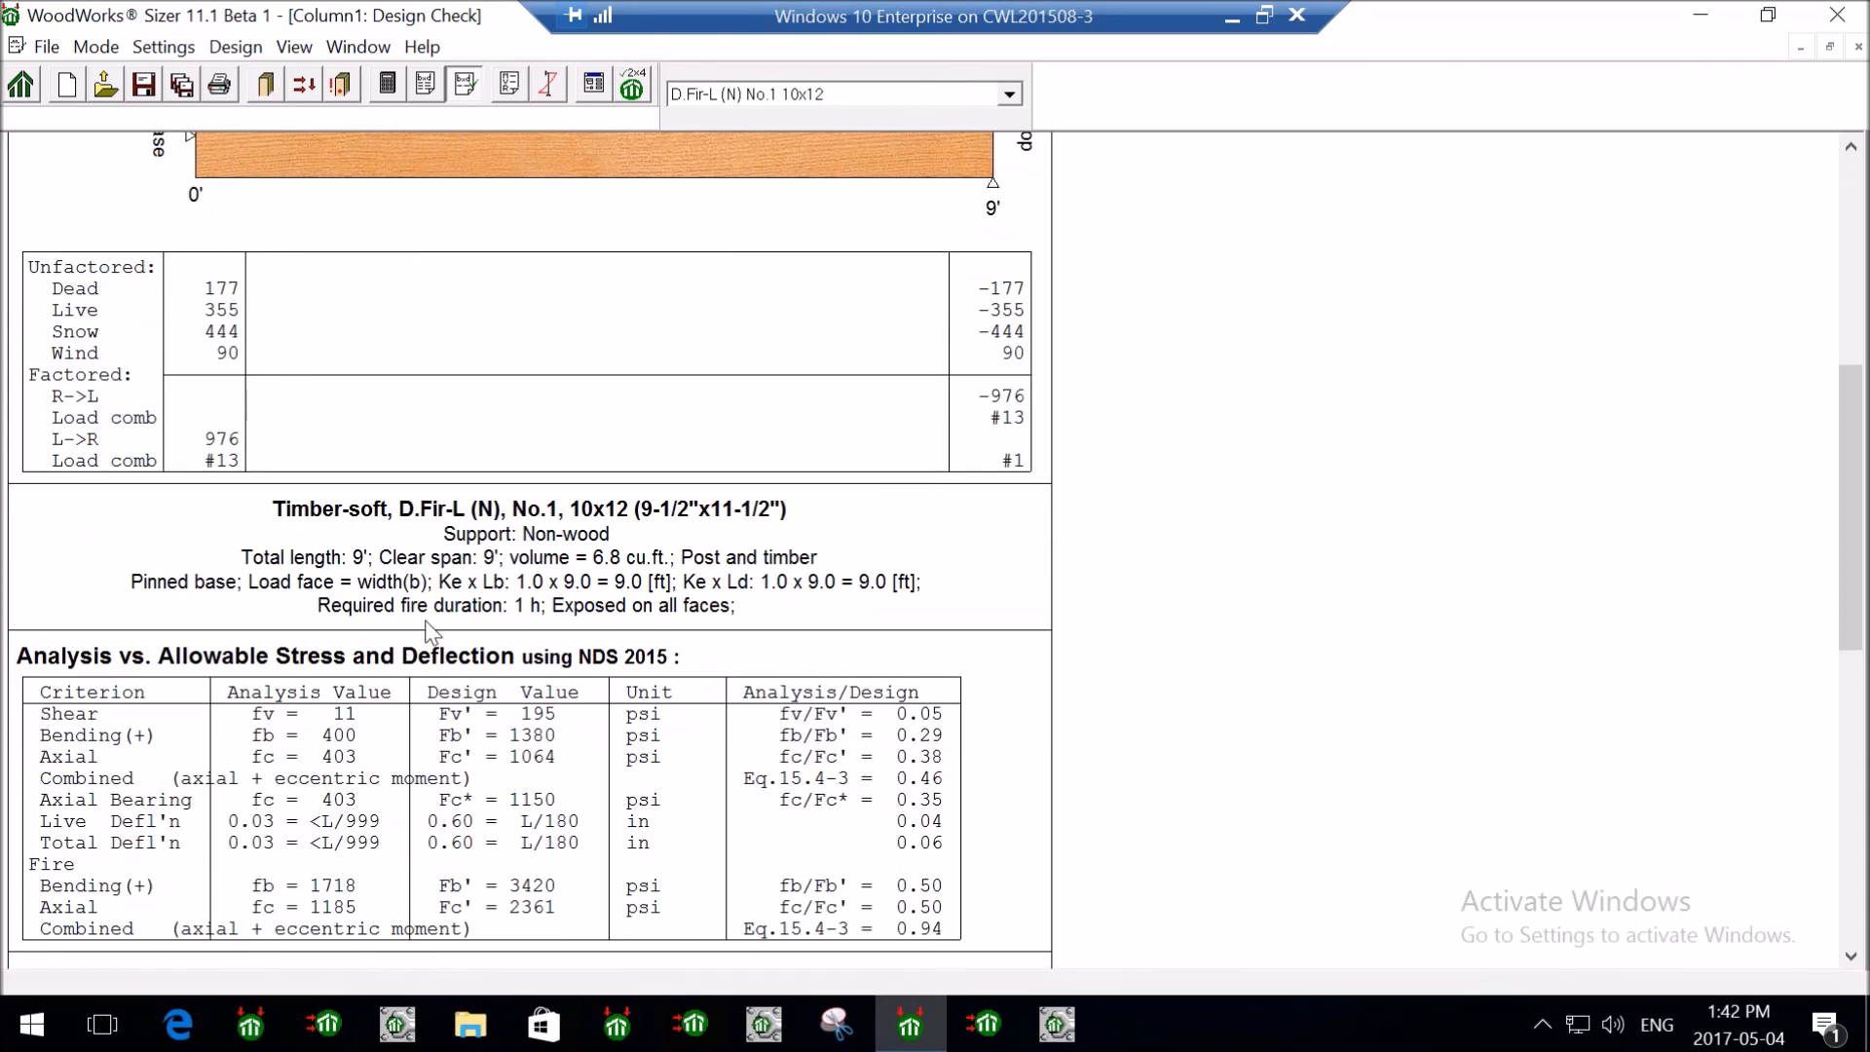
{"action": "scroll", "coordinate": [433, 628], "scroll_direction": "down", "scroll_amount": 2}
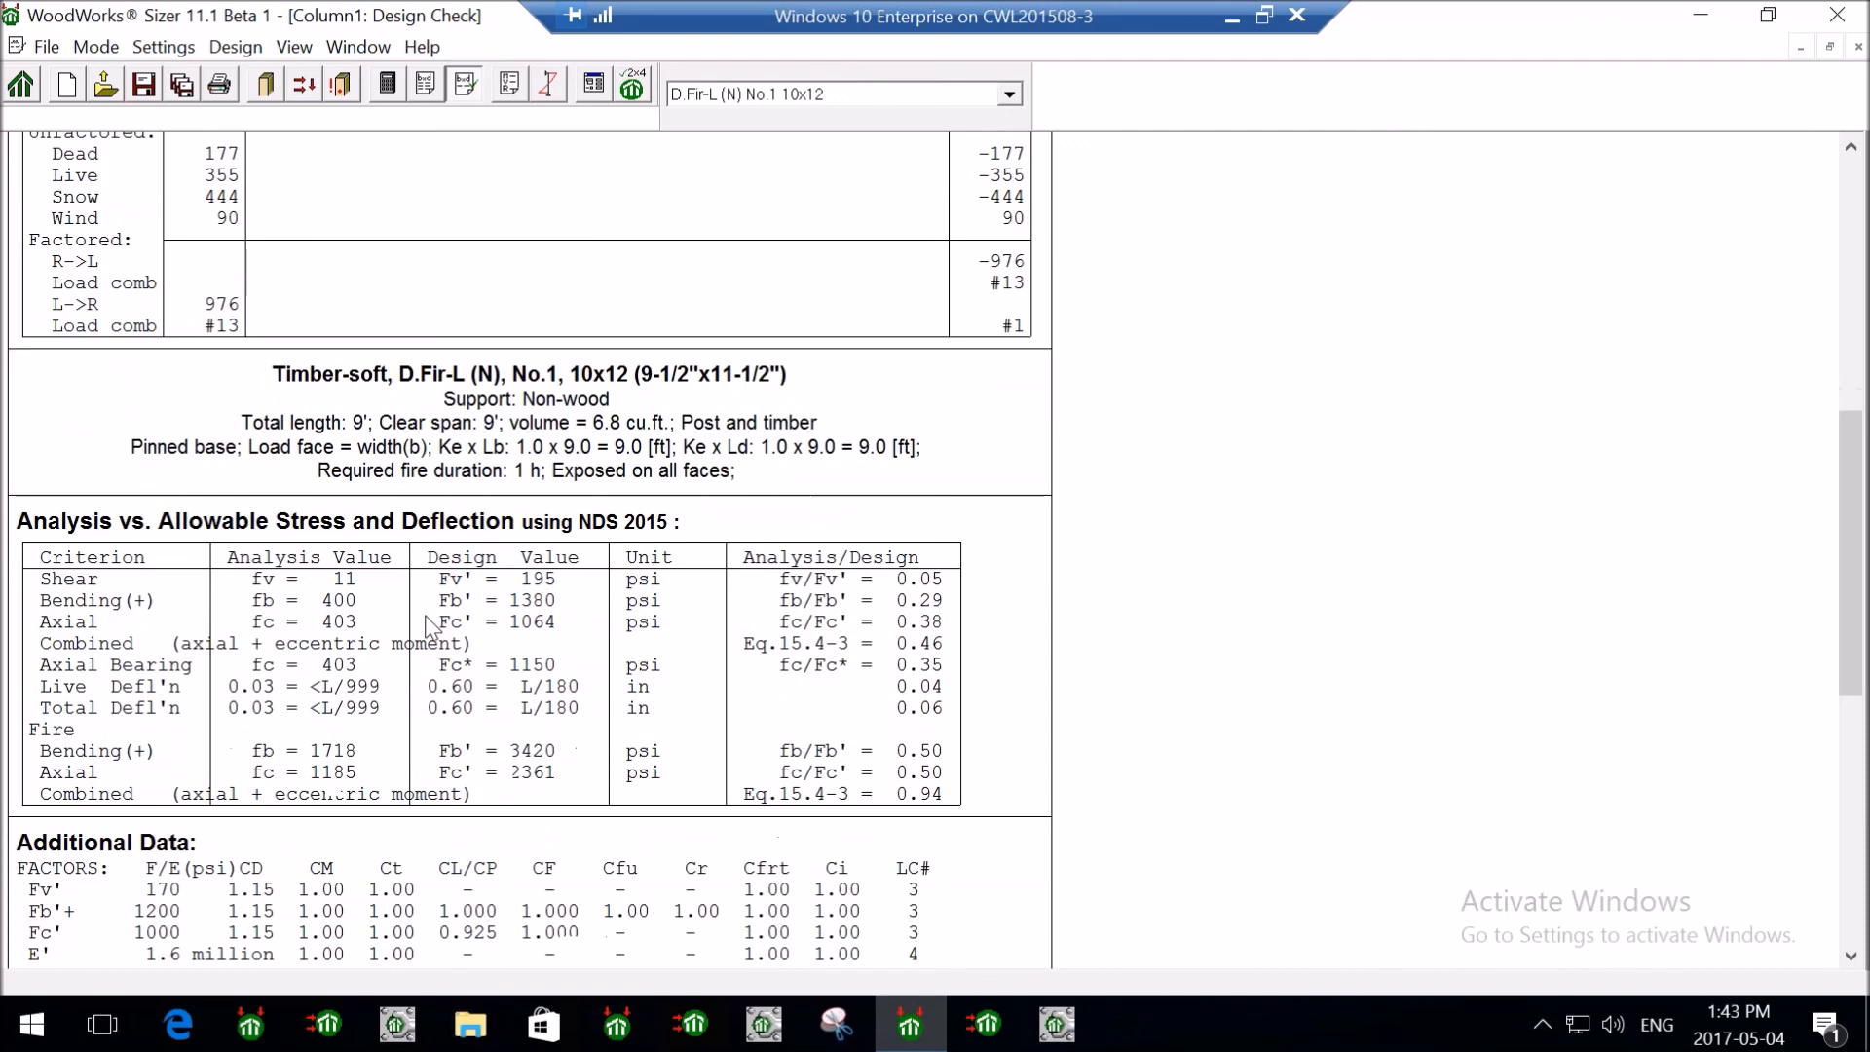
{"action": "scroll", "coordinate": [425, 628], "scroll_direction": "down", "scroll_amount": 1}
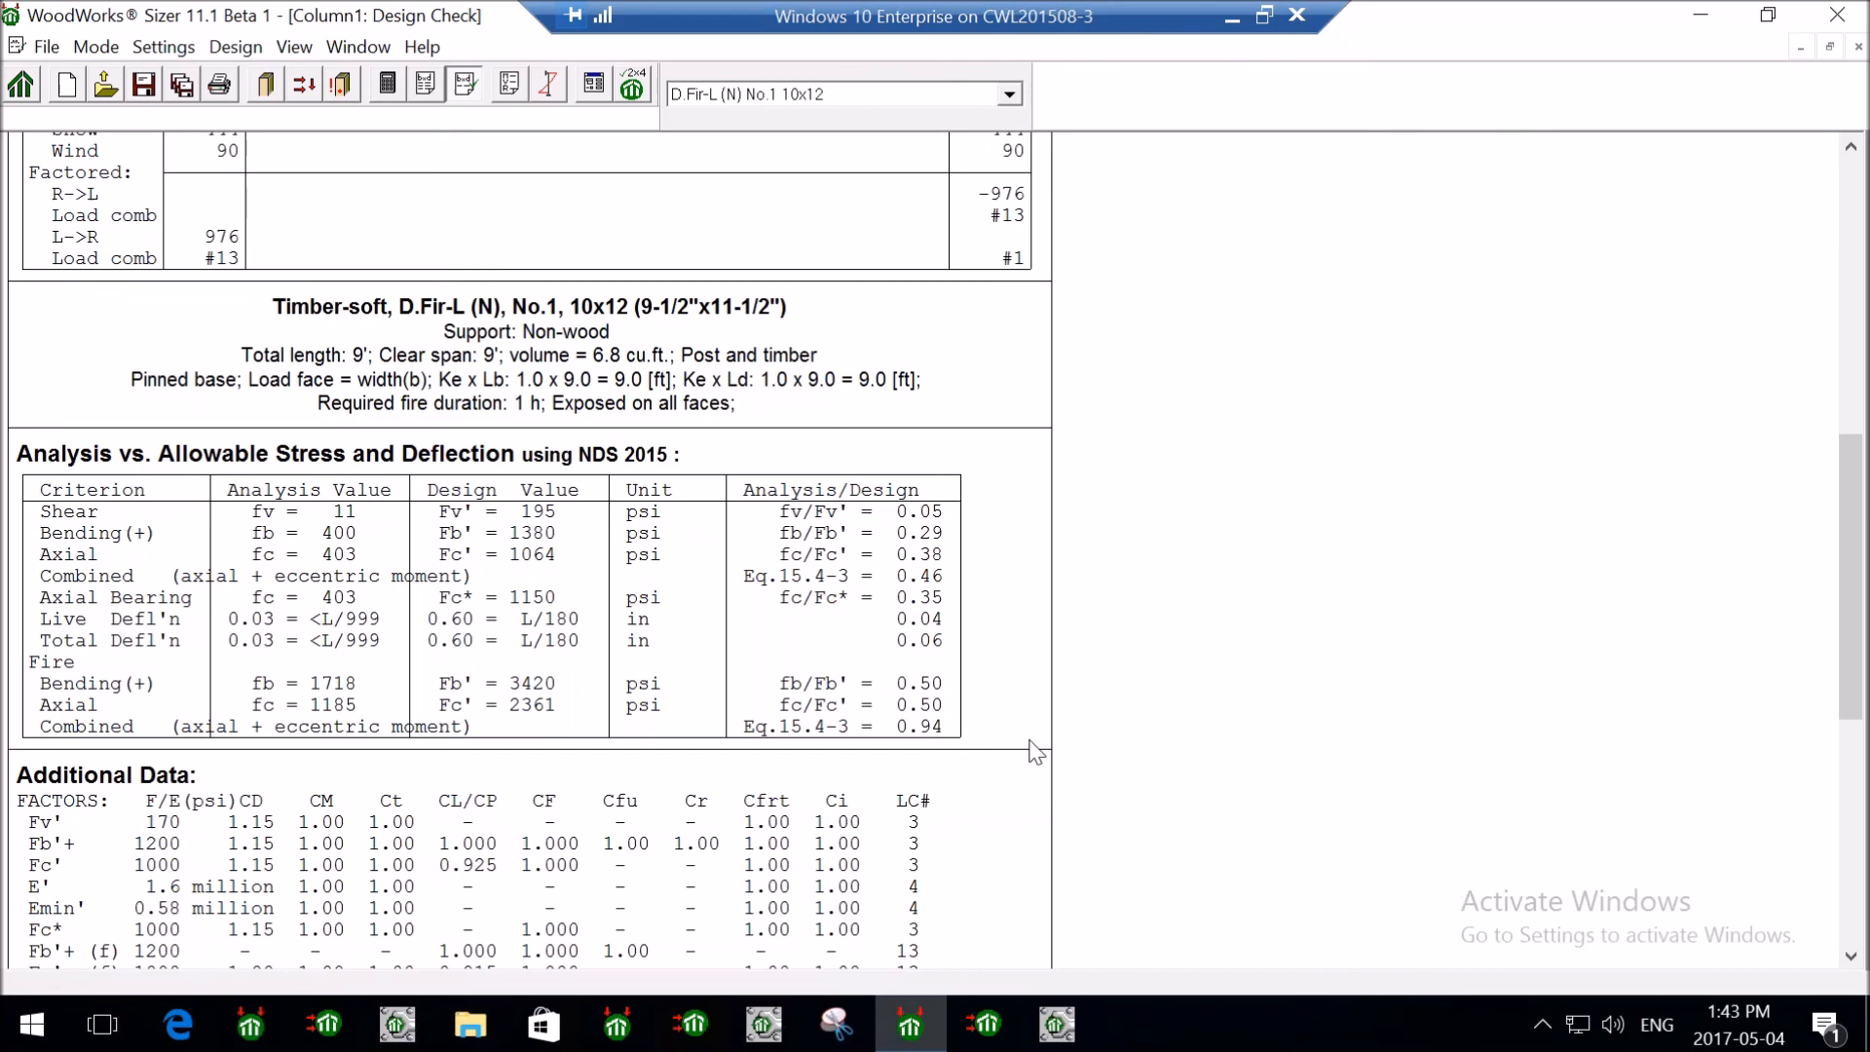
{"action": "scroll", "coordinate": [1207, 678], "scroll_direction": "down", "scroll_amount": 4}
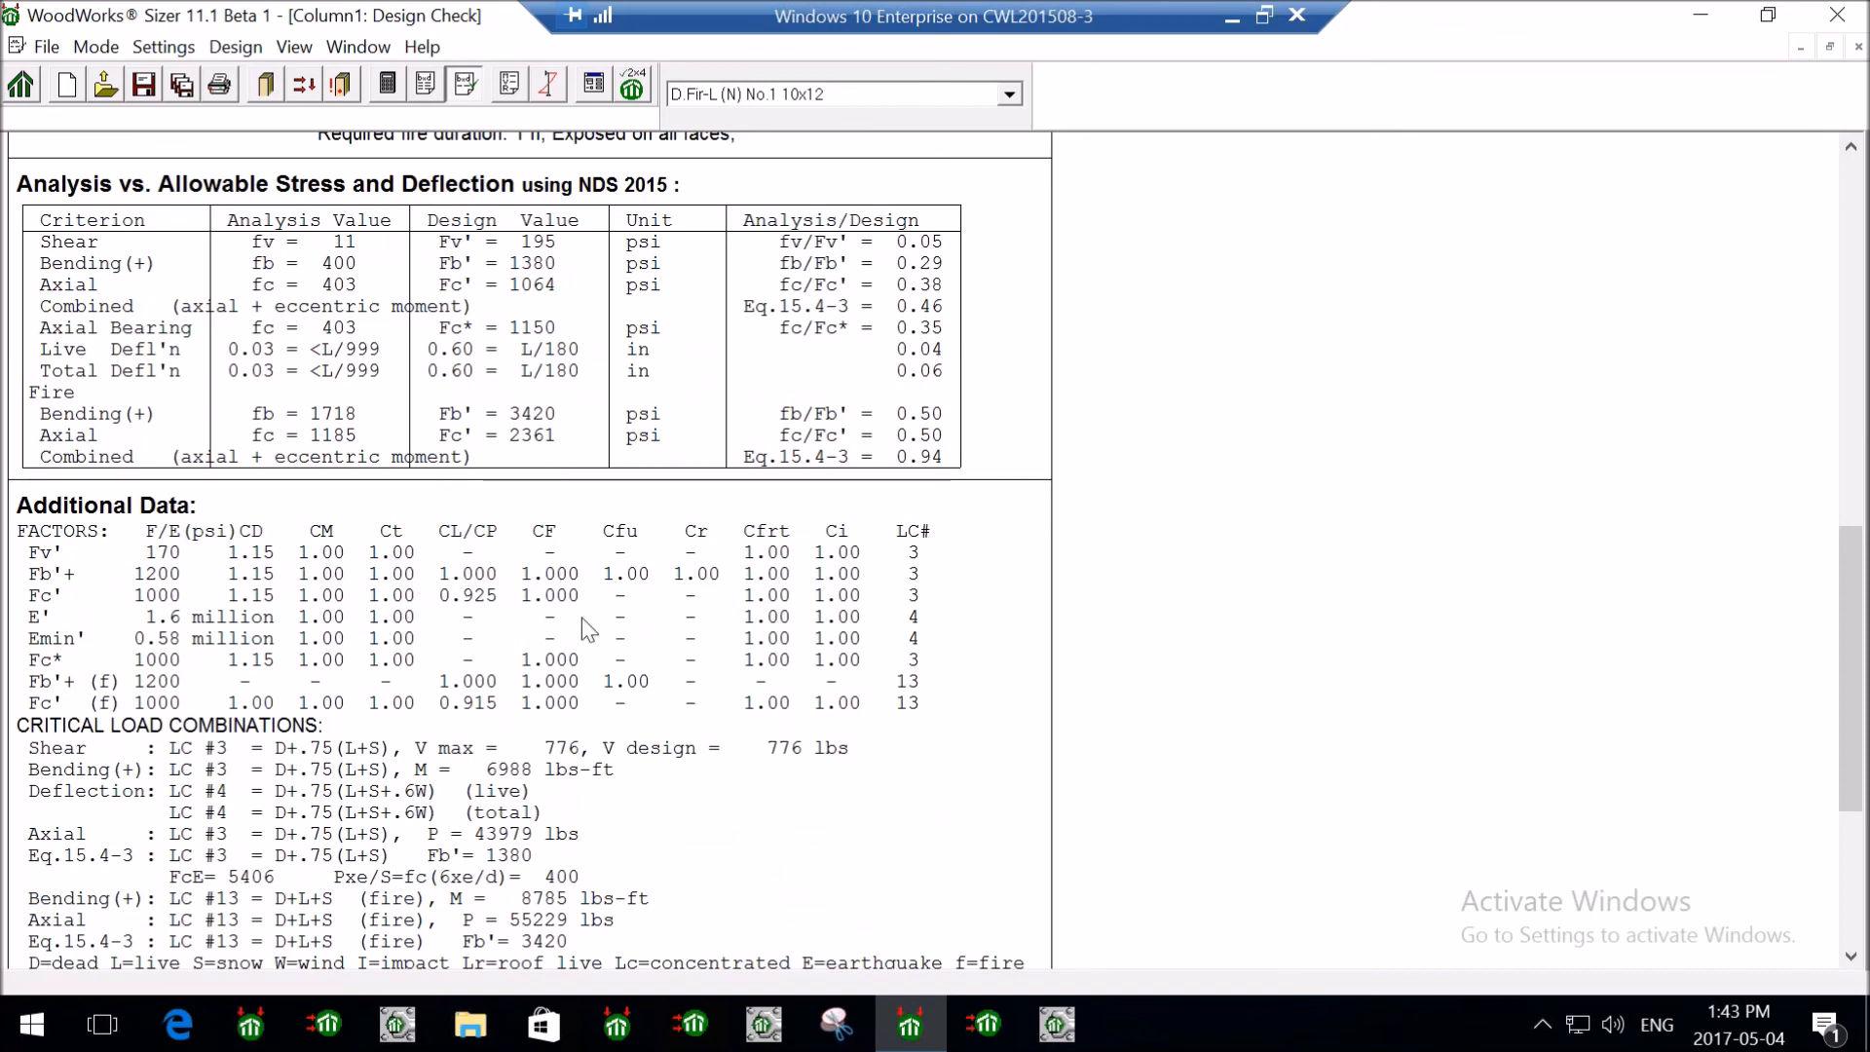
{"action": "scroll", "coordinate": [974, 730], "scroll_direction": "down", "scroll_amount": 3}
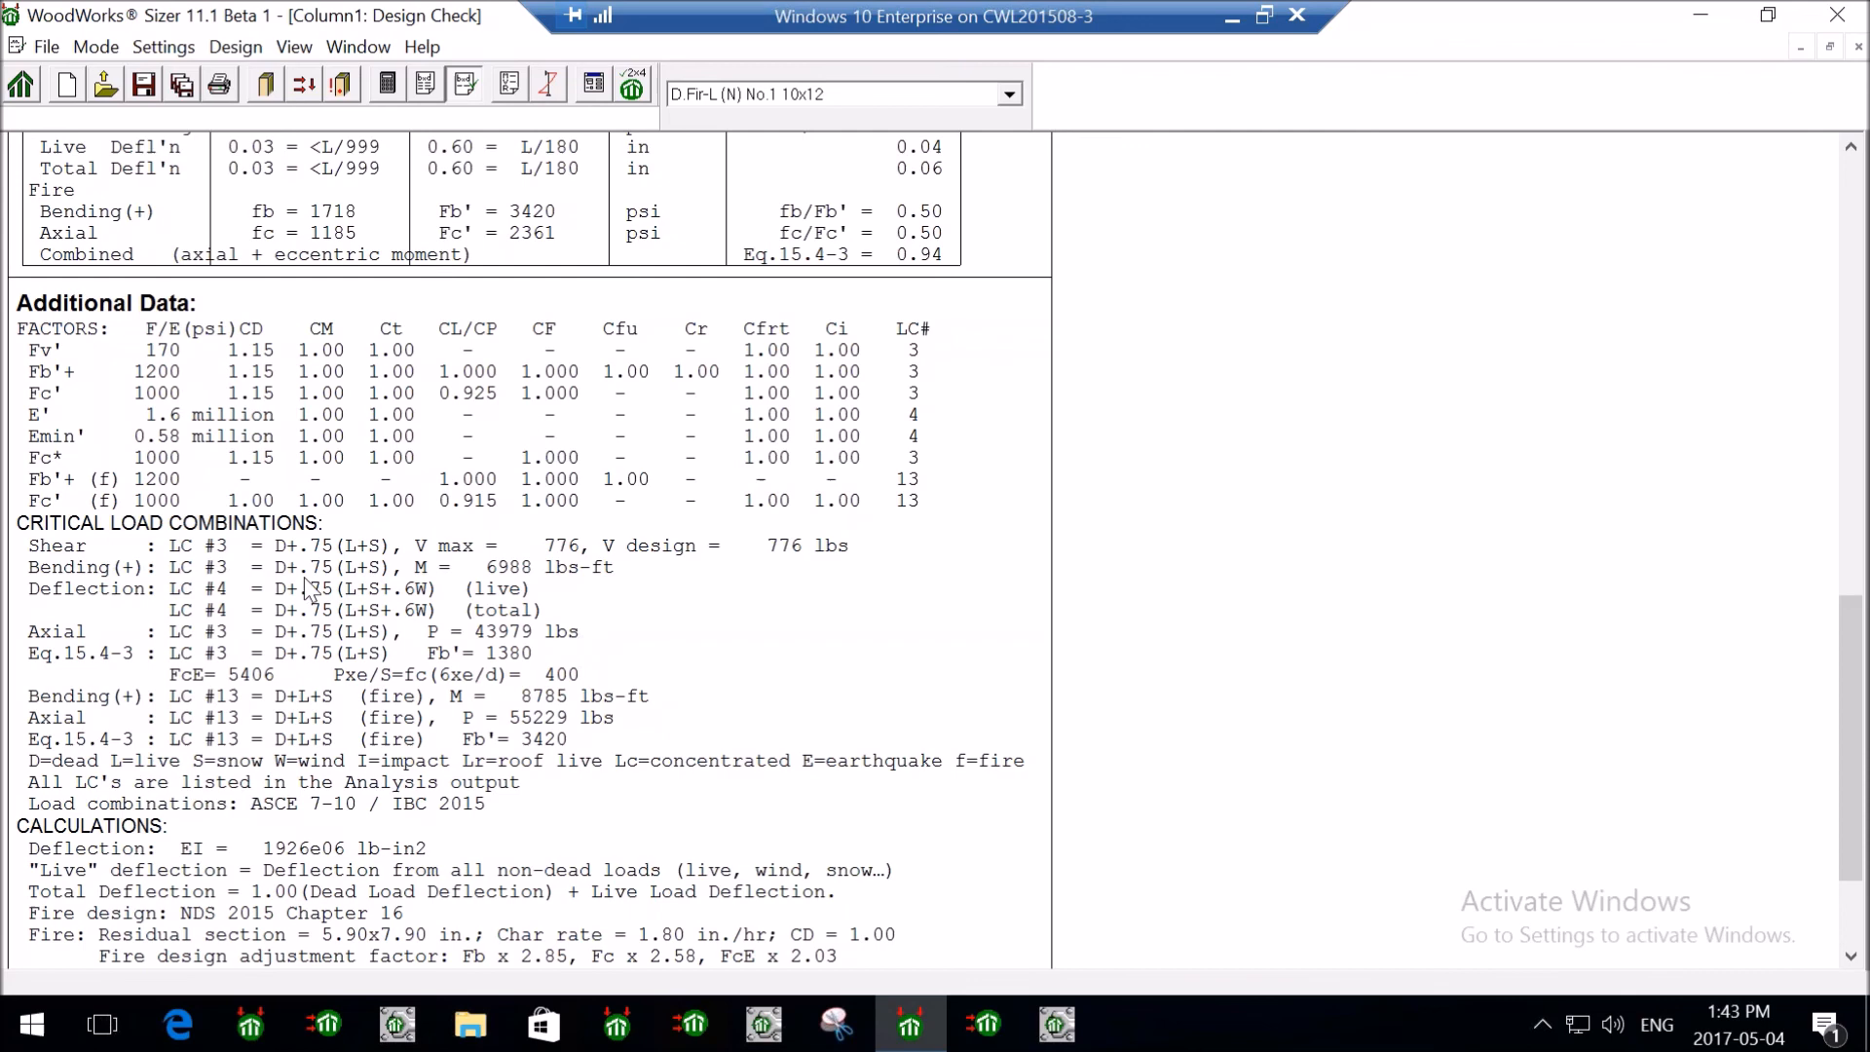
{"action": "scroll", "coordinate": [428, 689], "scroll_direction": "down", "scroll_amount": 2}
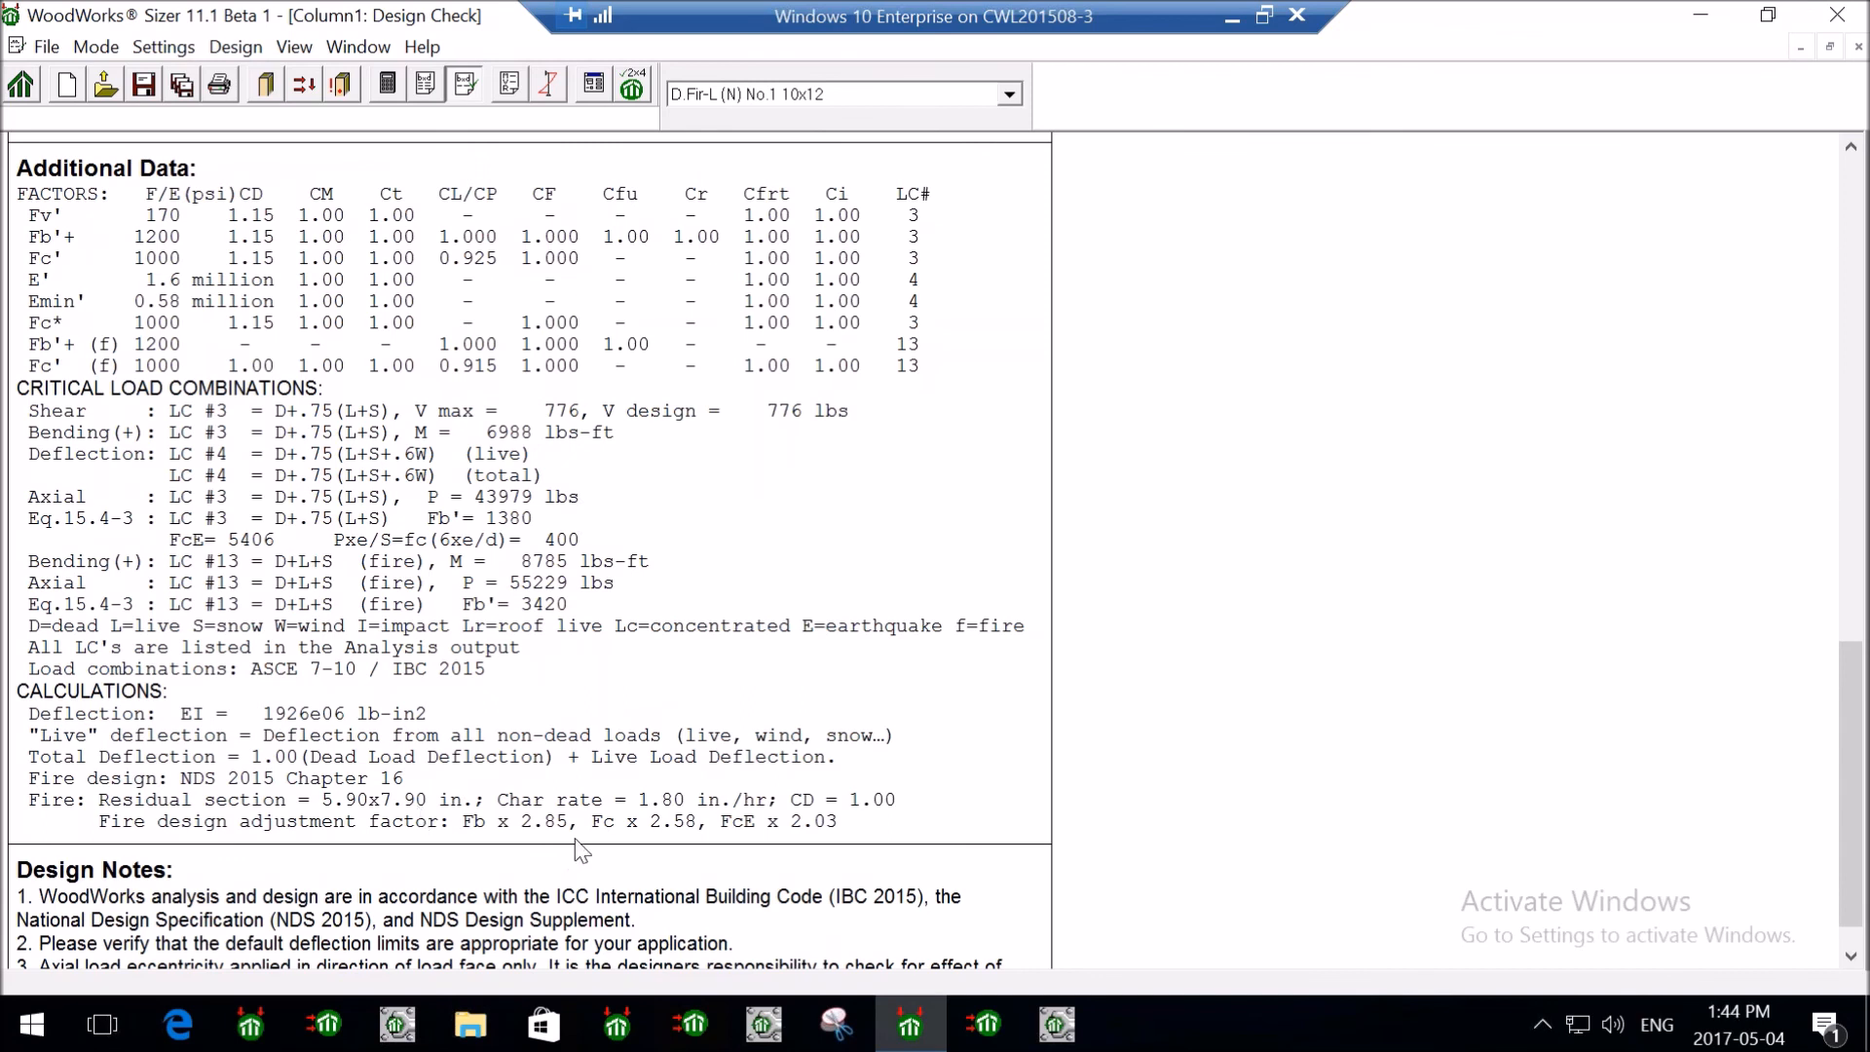
{"action": "scroll", "coordinate": [581, 850], "scroll_direction": "down", "scroll_amount": 1}
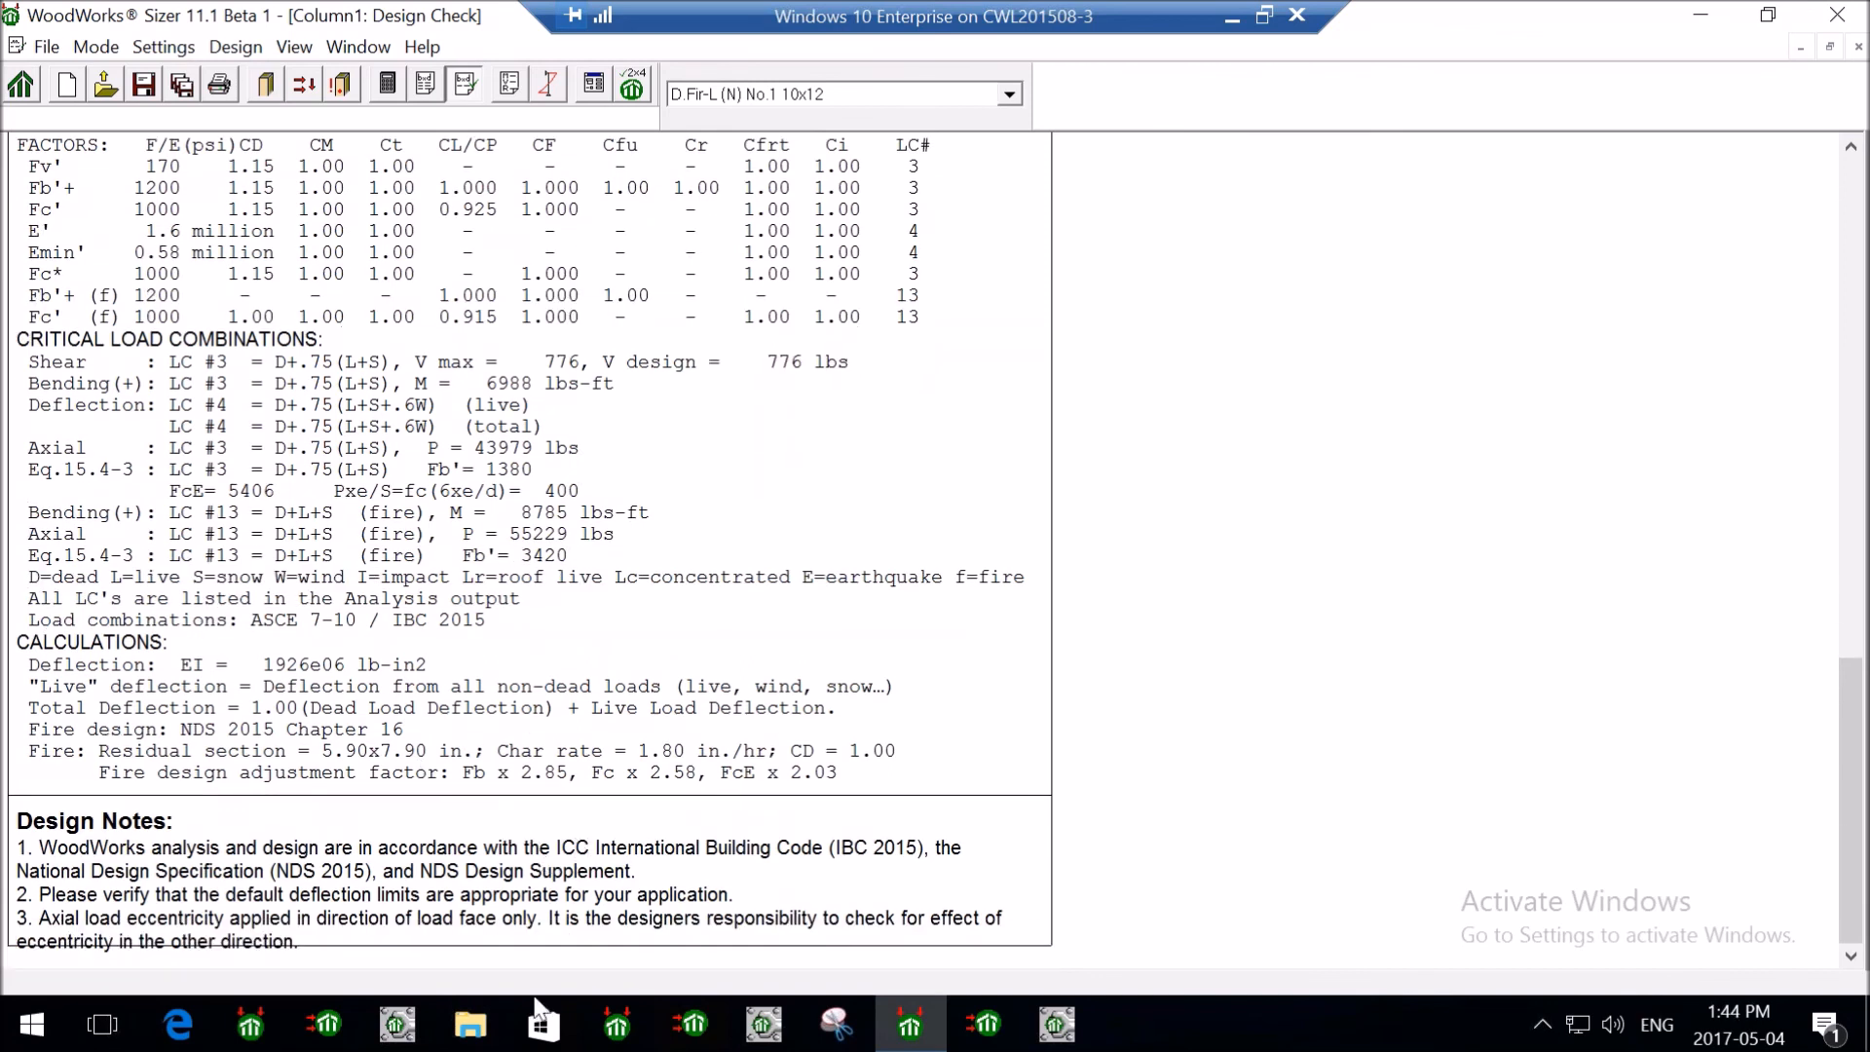
- Review Column1's analysis results (combination 13, -55098 lbs axial), then show the column graphs
{"action": "left_click", "coordinate": [517, 88]}
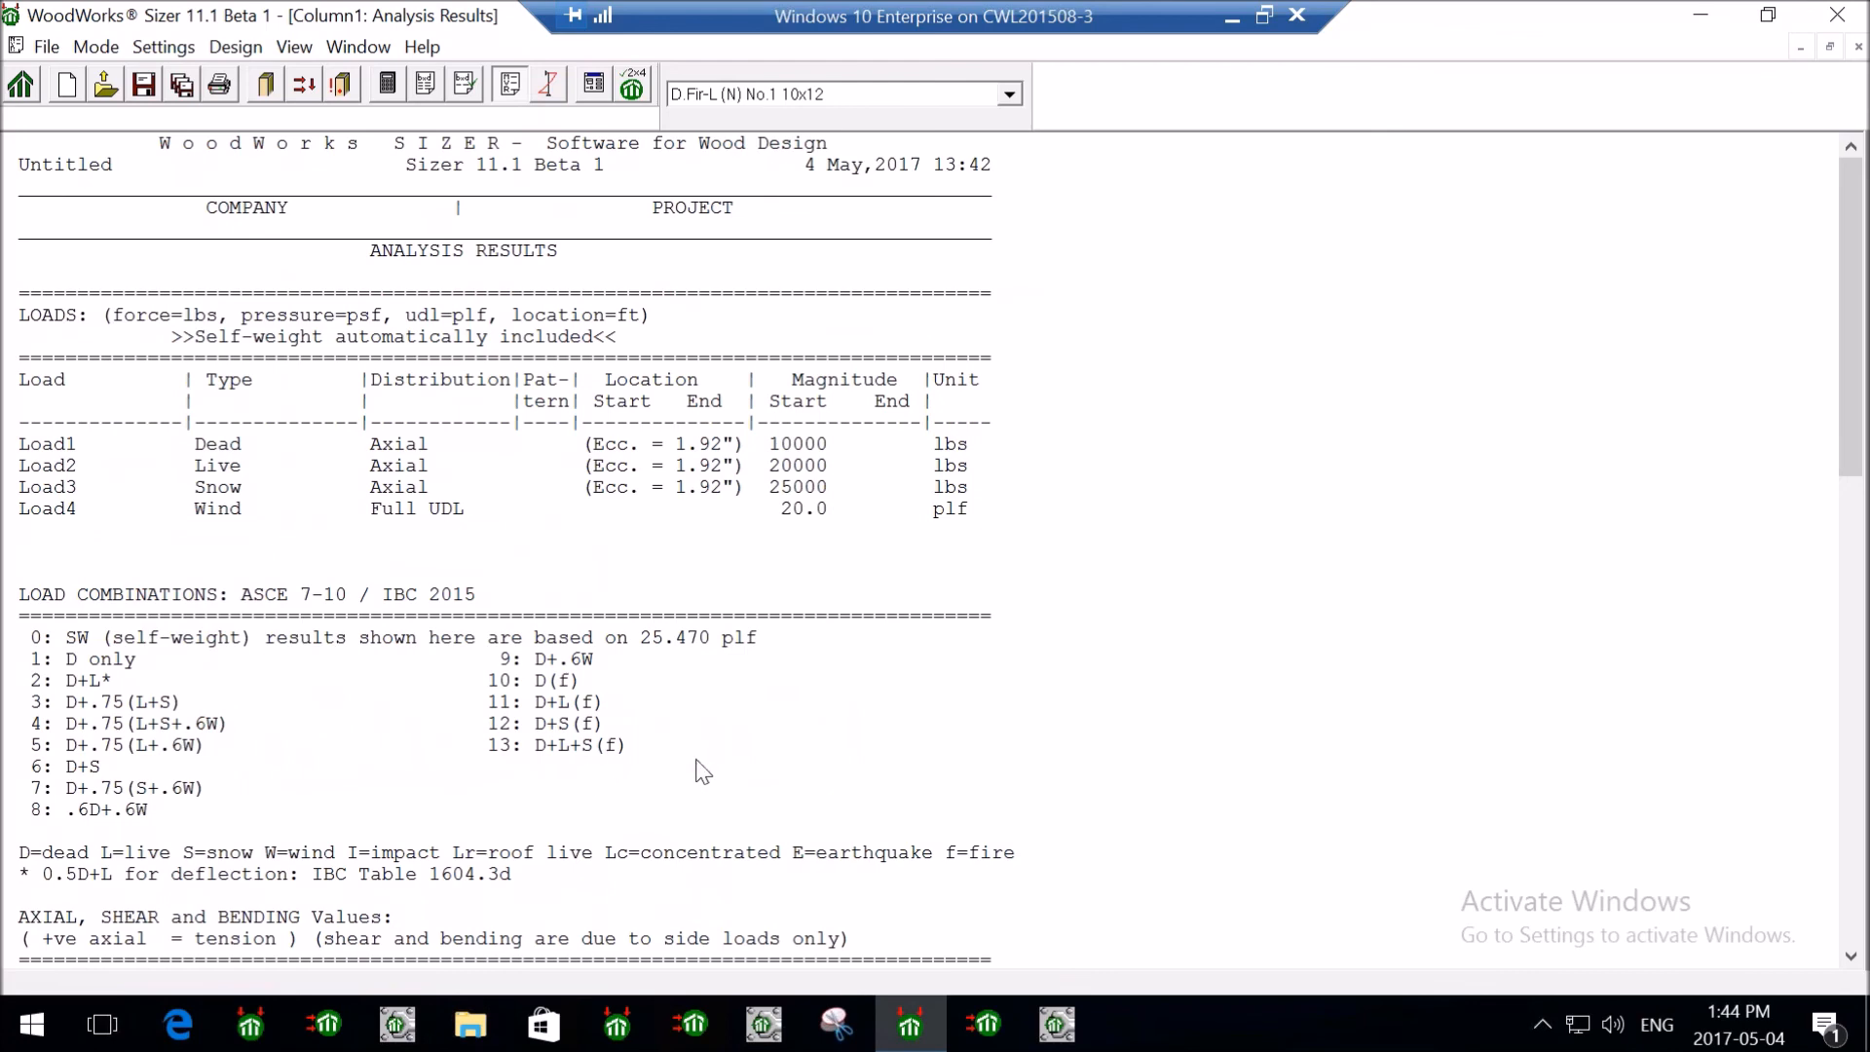
{"action": "scroll", "coordinate": [785, 736], "scroll_direction": "down", "scroll_amount": 11}
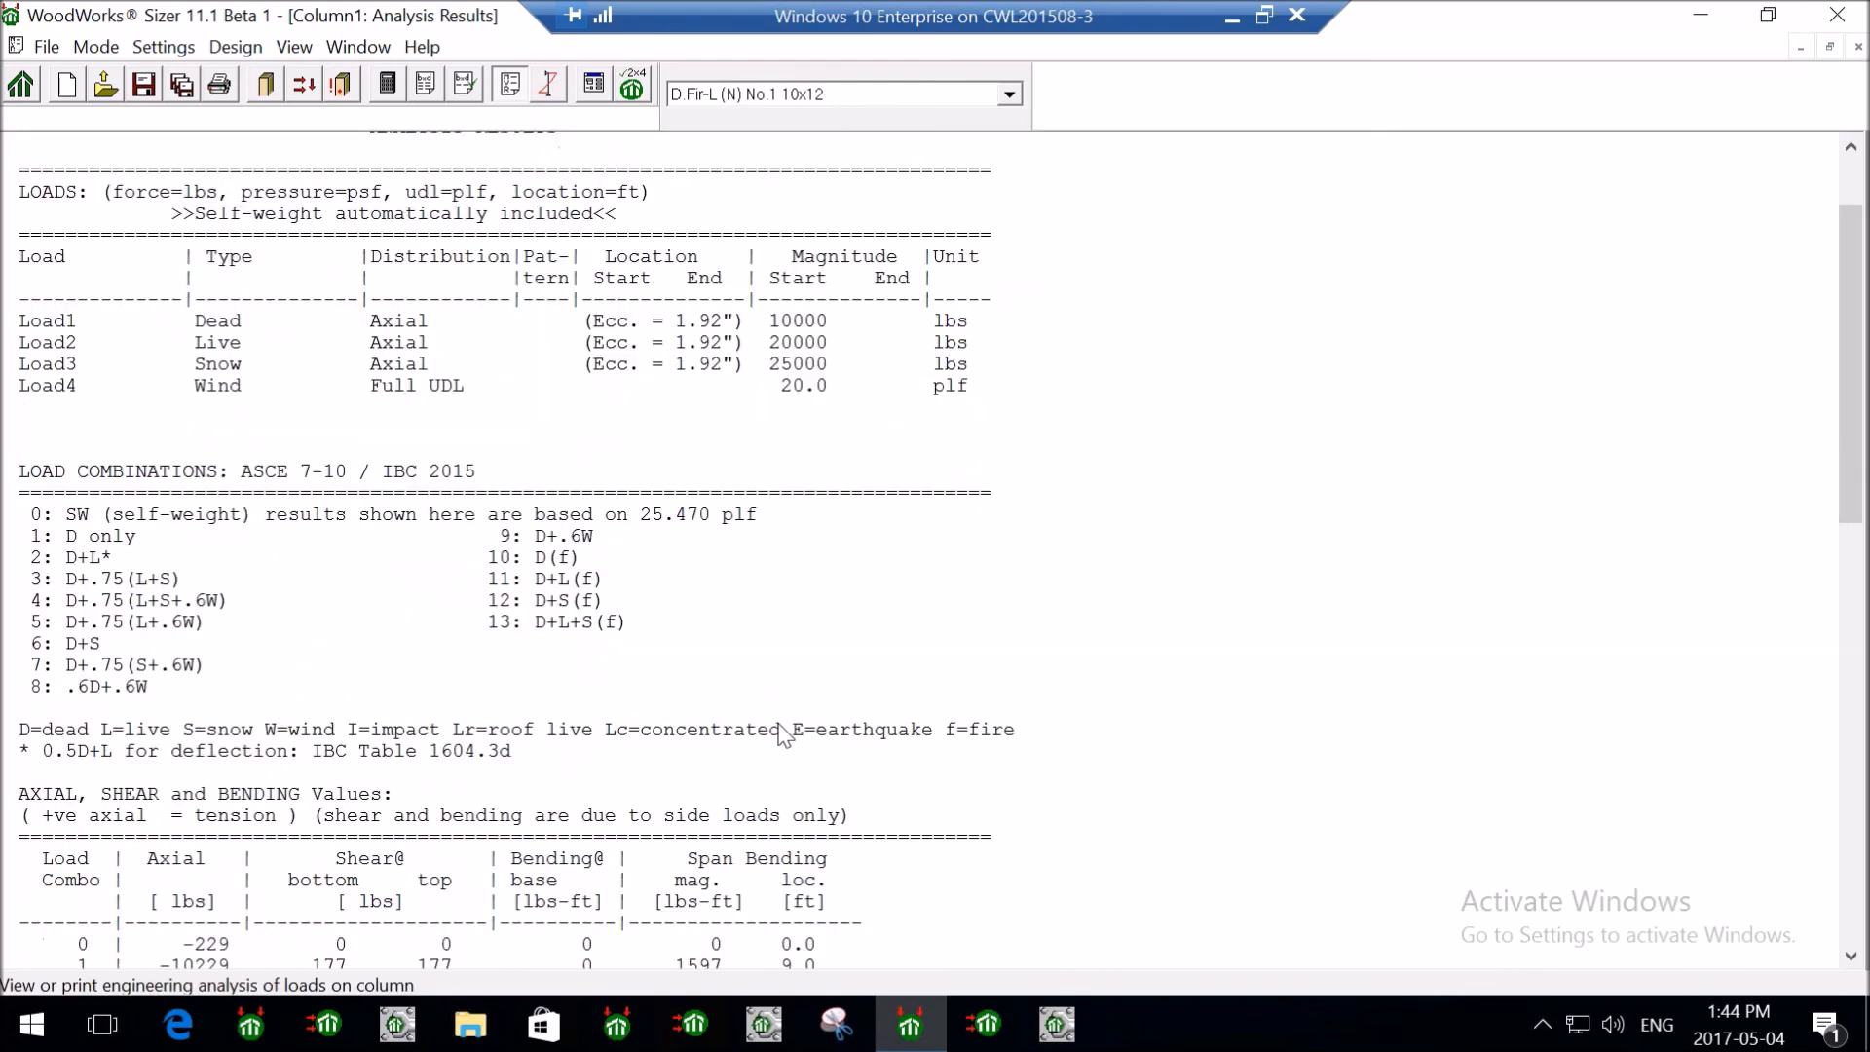
{"action": "left_click", "coordinate": [548, 84]}
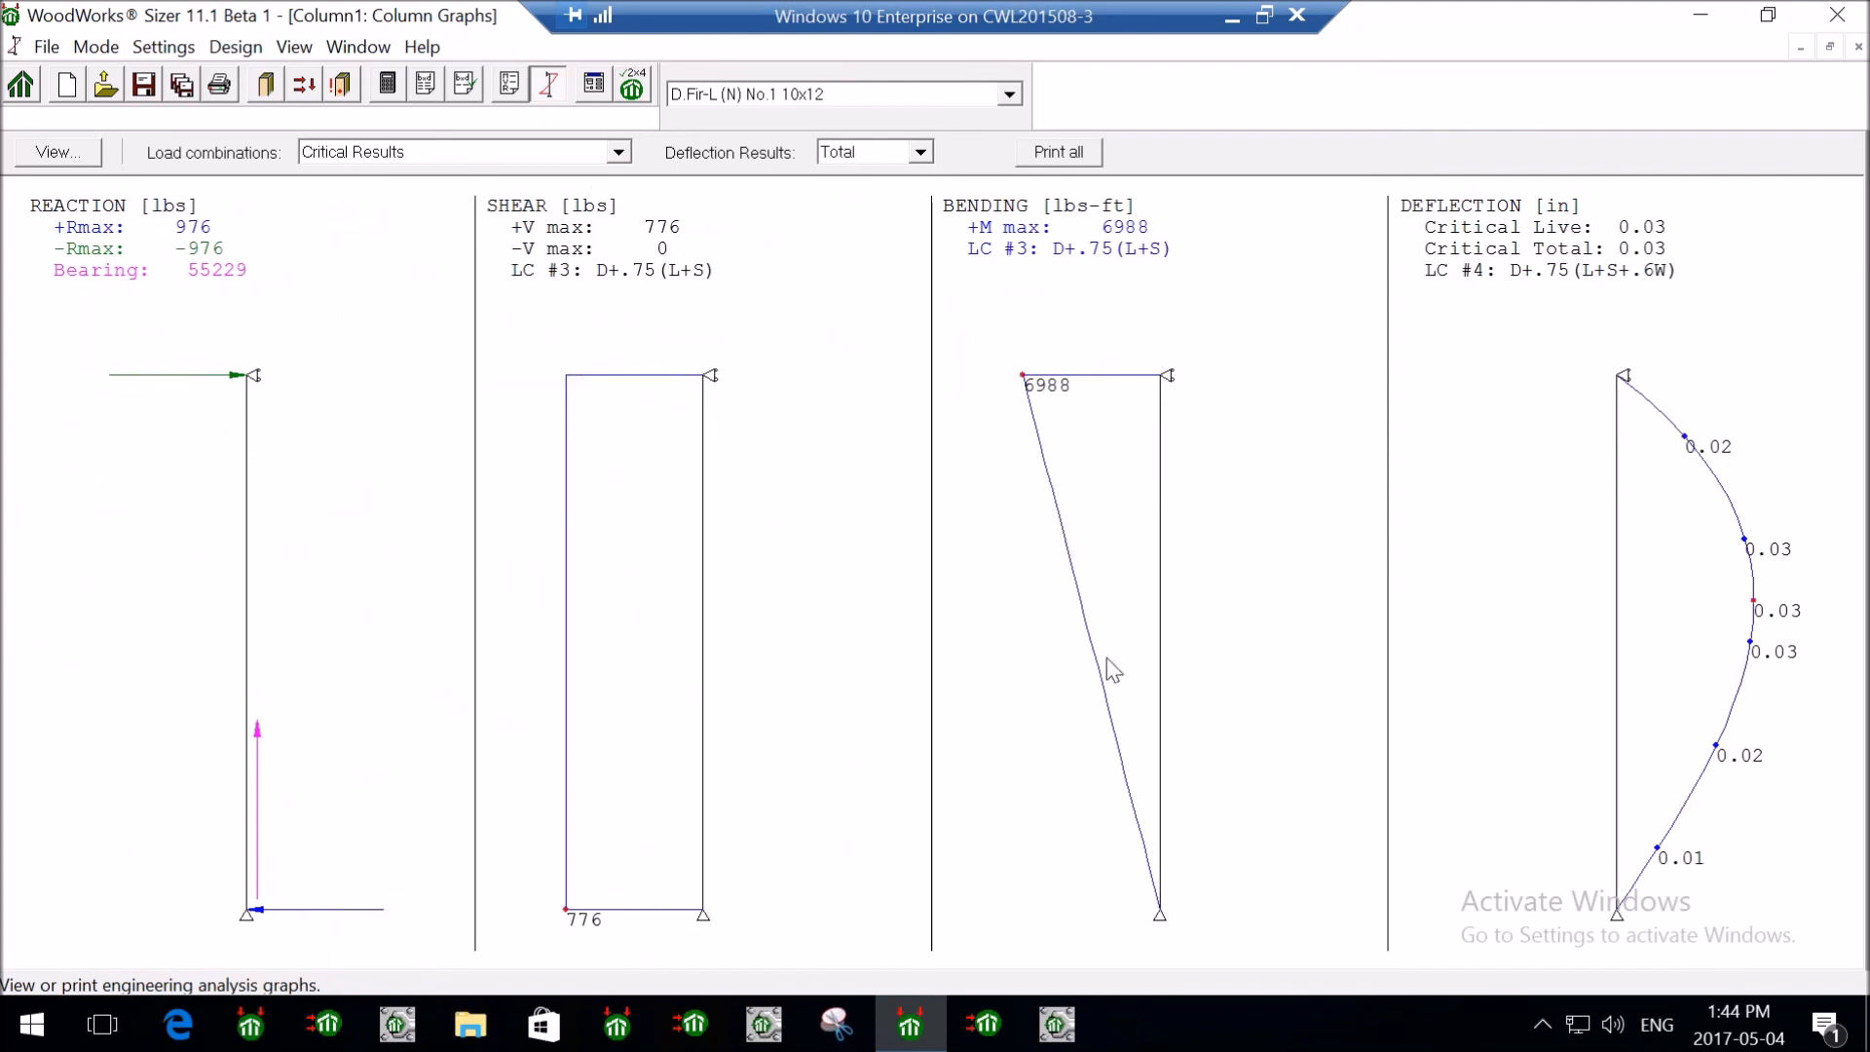
- Show the About window with version 11.1 Beta 1 (NDS 2015, IBC 2015) via the Help menu
{"action": "left_click", "coordinate": [428, 49]}
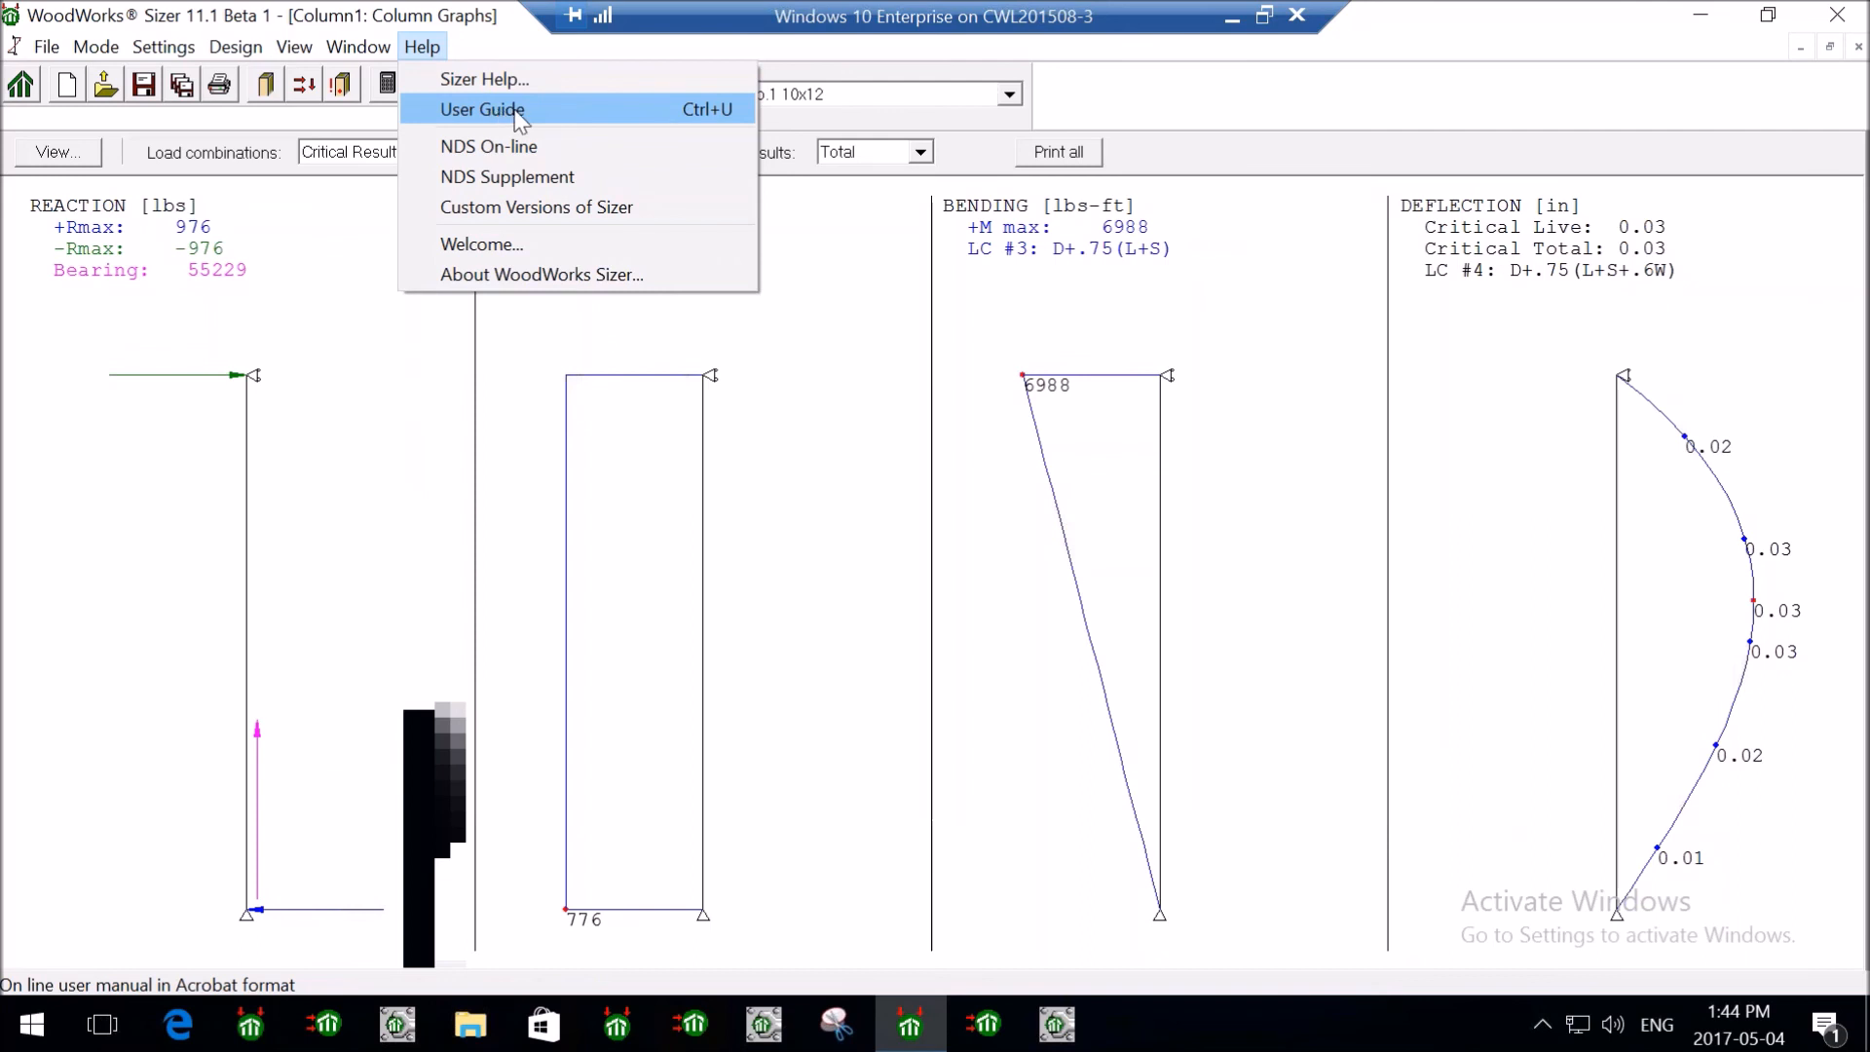
{"action": "left_click", "coordinate": [614, 274]}
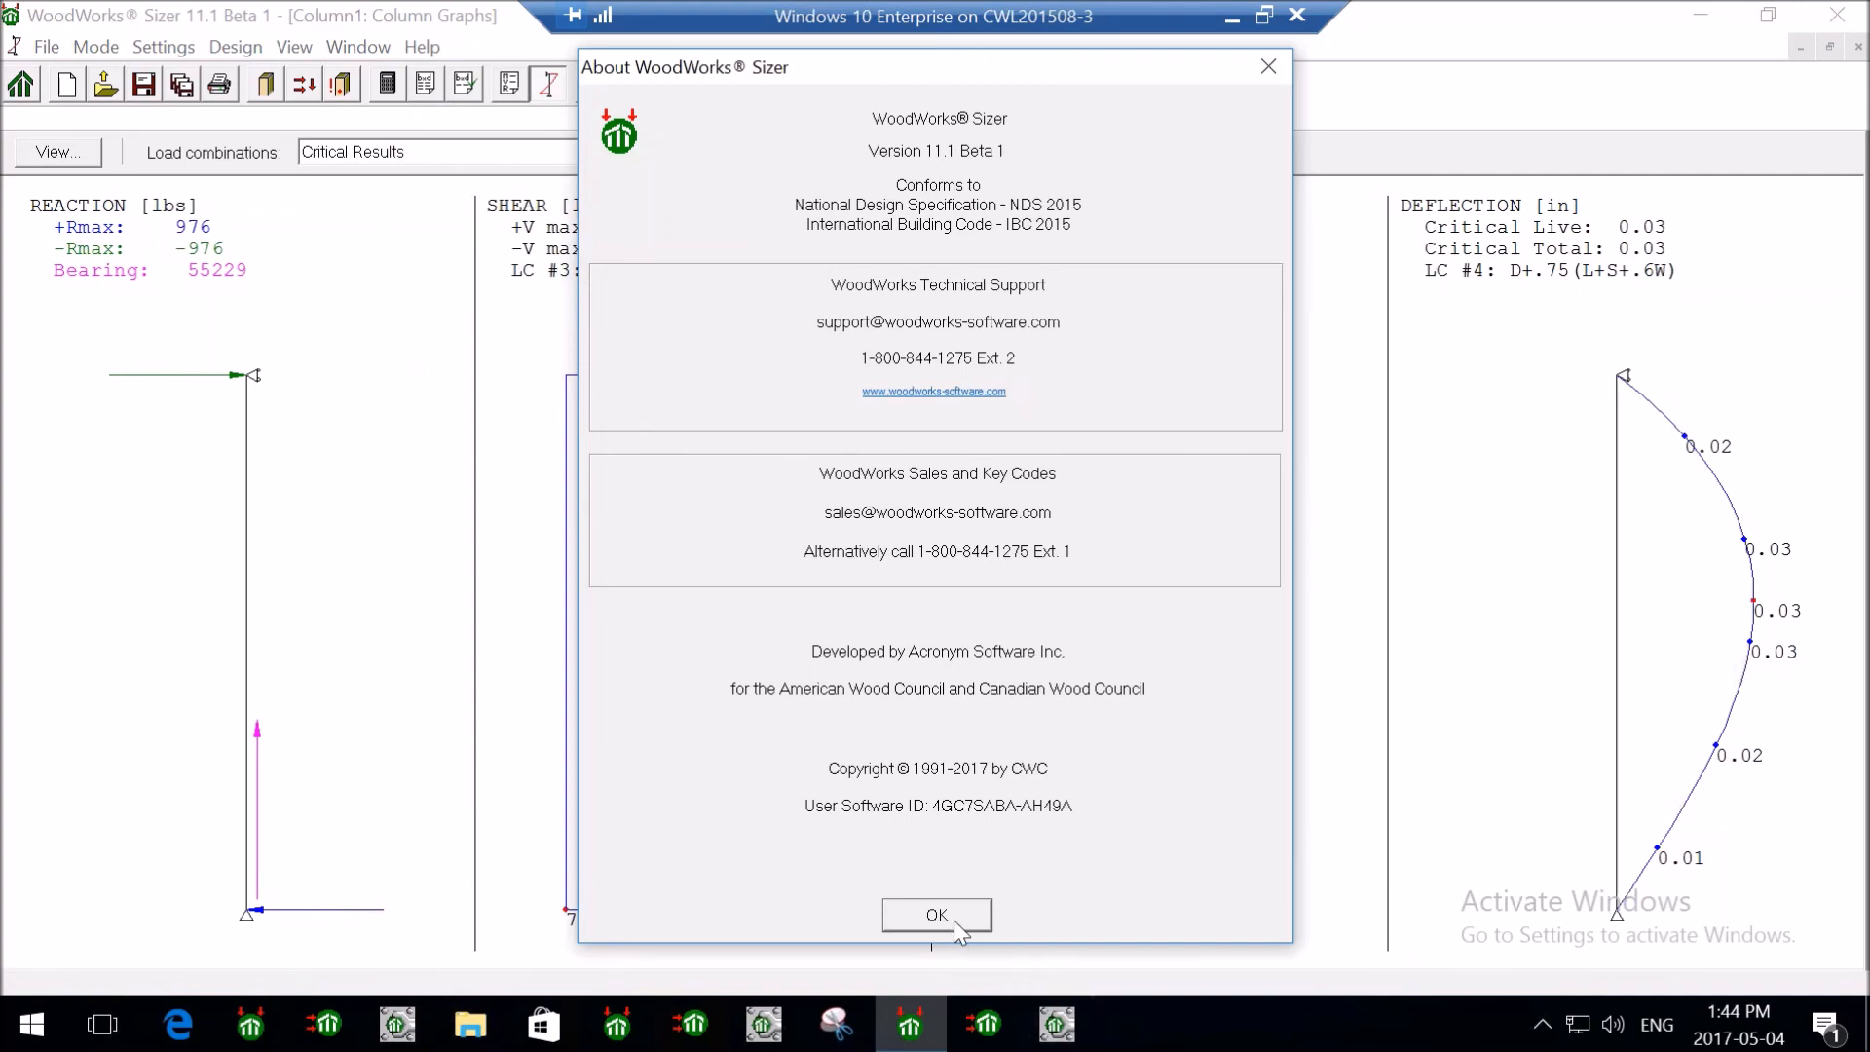